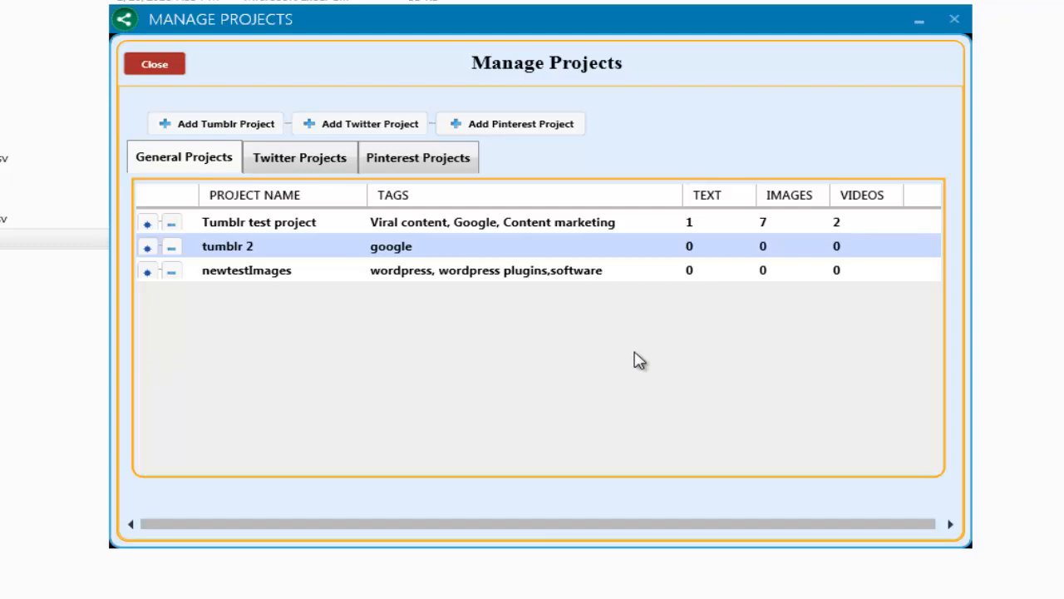
Step: Look at the post manager's groups and posting list, and return to the project manager
{"action": "left_click", "coordinate": [163, 67]}
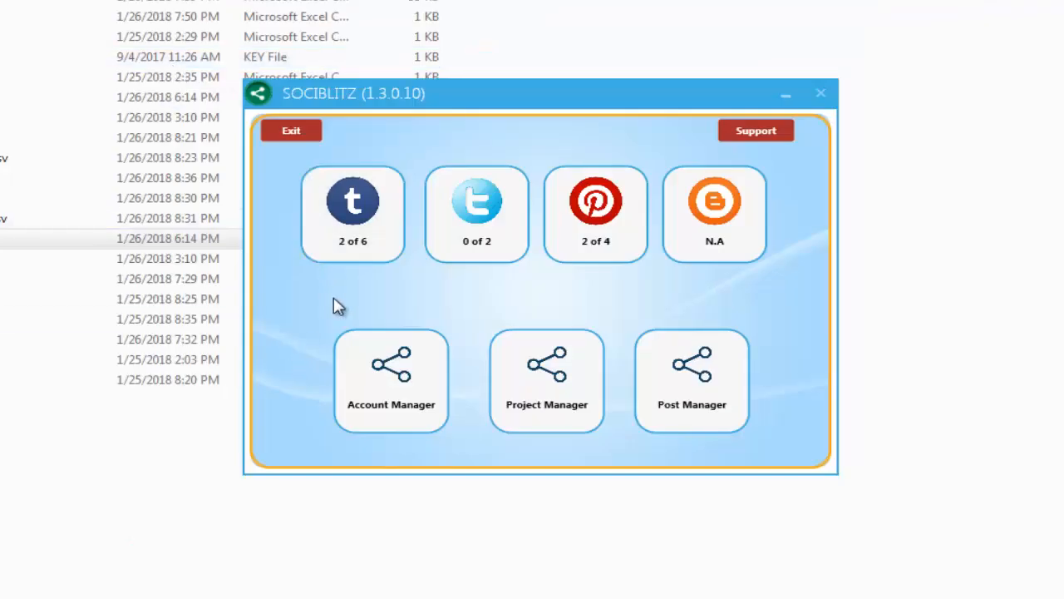
{"action": "left_click", "coordinate": [657, 405]}
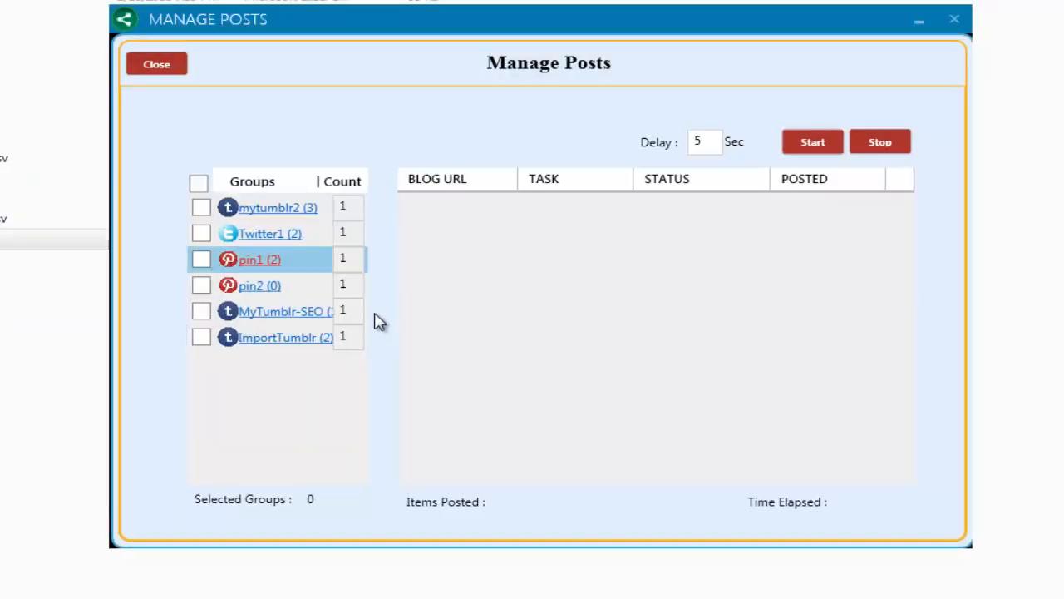
{"action": "left_click", "coordinate": [153, 71]}
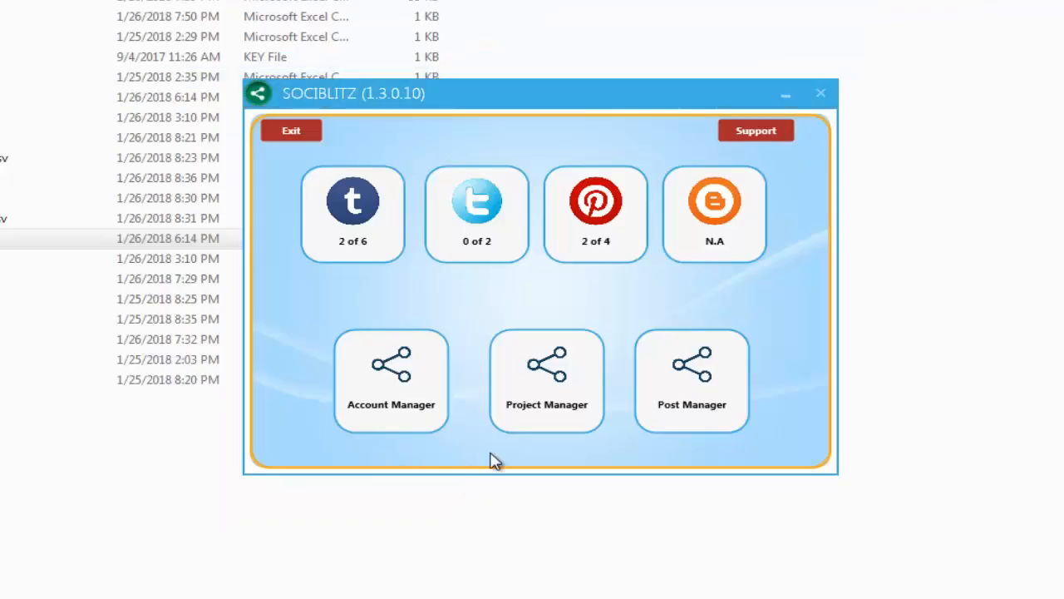
{"action": "left_click", "coordinate": [509, 416]}
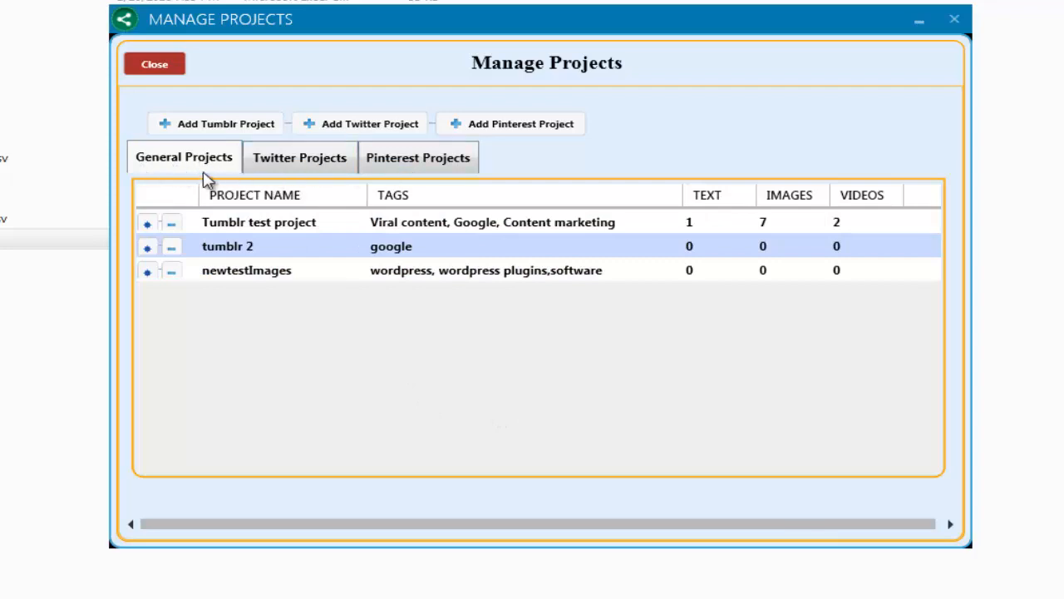
Step: Review the General, Twitter and Pinterest project lists, and finish on the General projects
{"action": "left_click", "coordinate": [286, 158]}
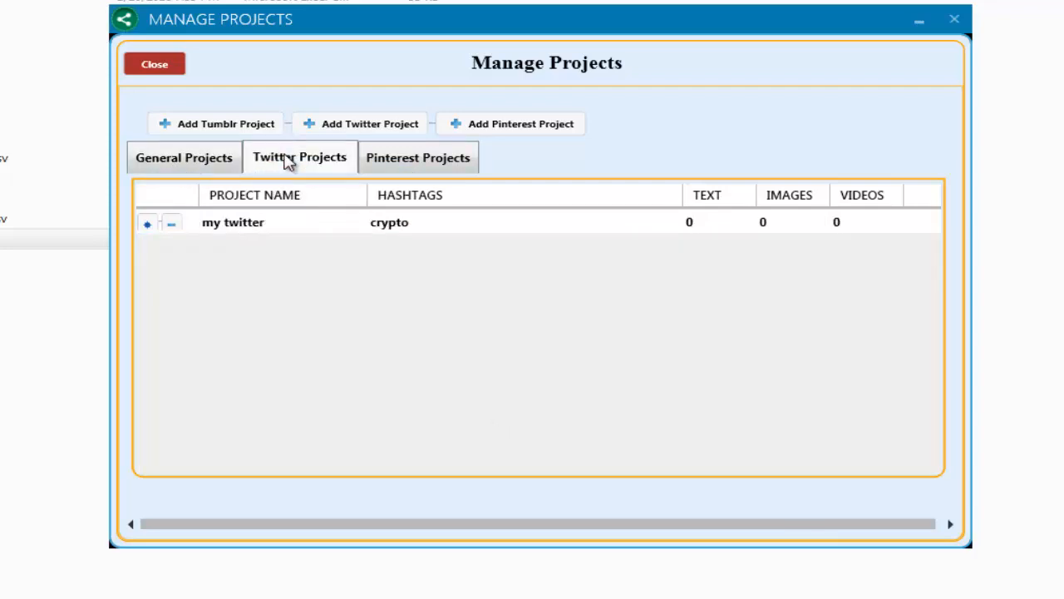
{"action": "left_click", "coordinate": [384, 167]}
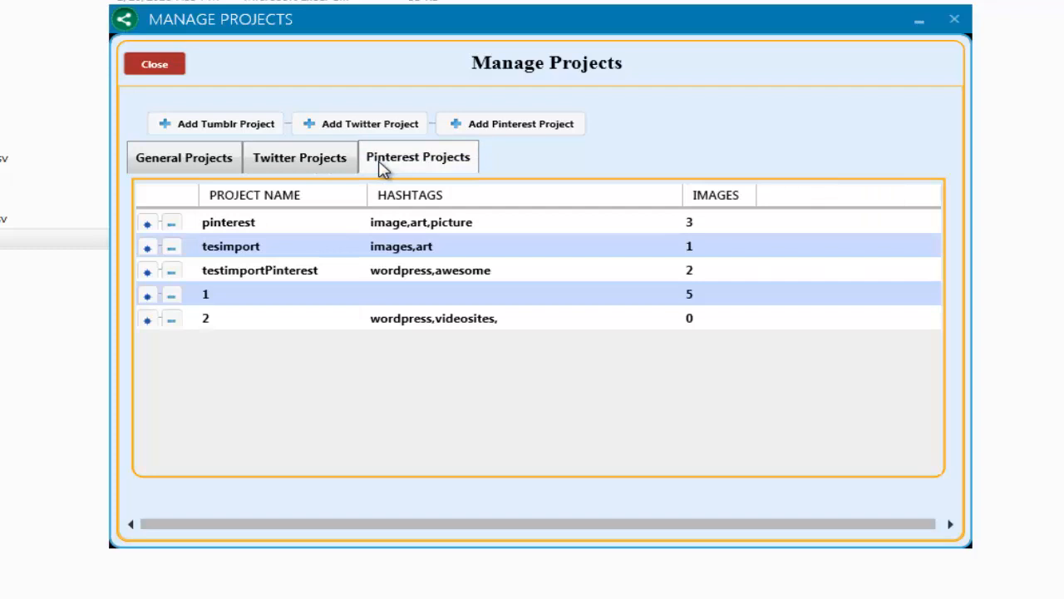
{"action": "left_click", "coordinate": [198, 169]}
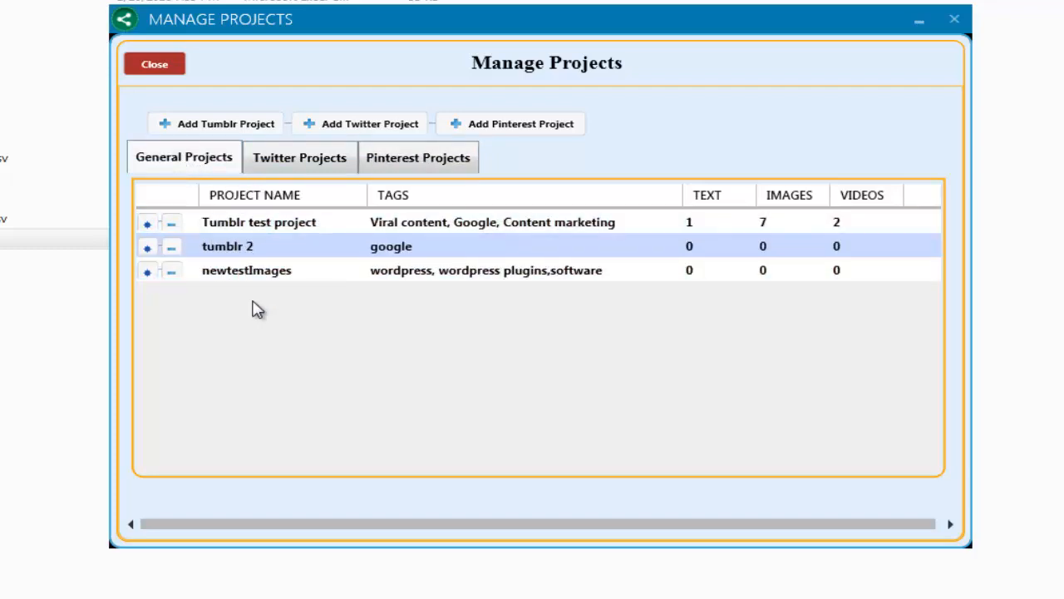
{"action": "left_click", "coordinate": [354, 171]}
{"action": "left_click", "coordinate": [391, 171]}
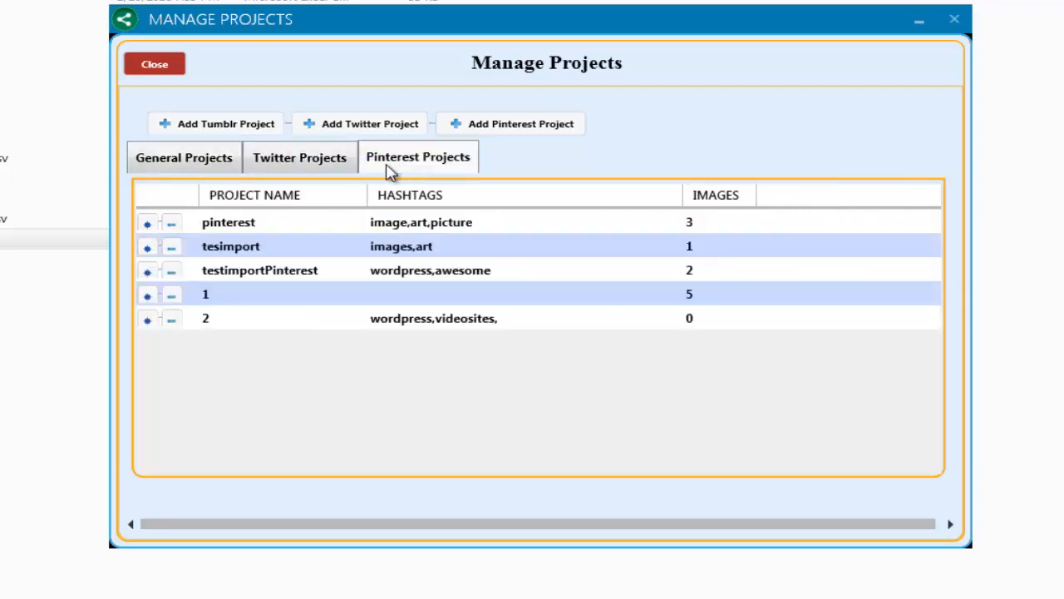
{"action": "left_click", "coordinate": [295, 172]}
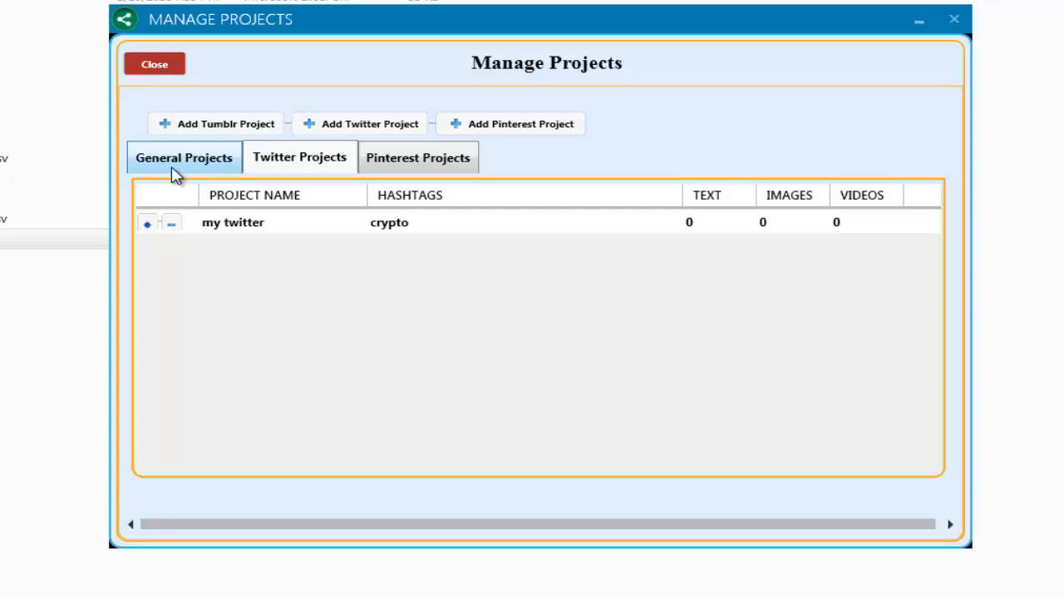
{"action": "left_click", "coordinate": [176, 176]}
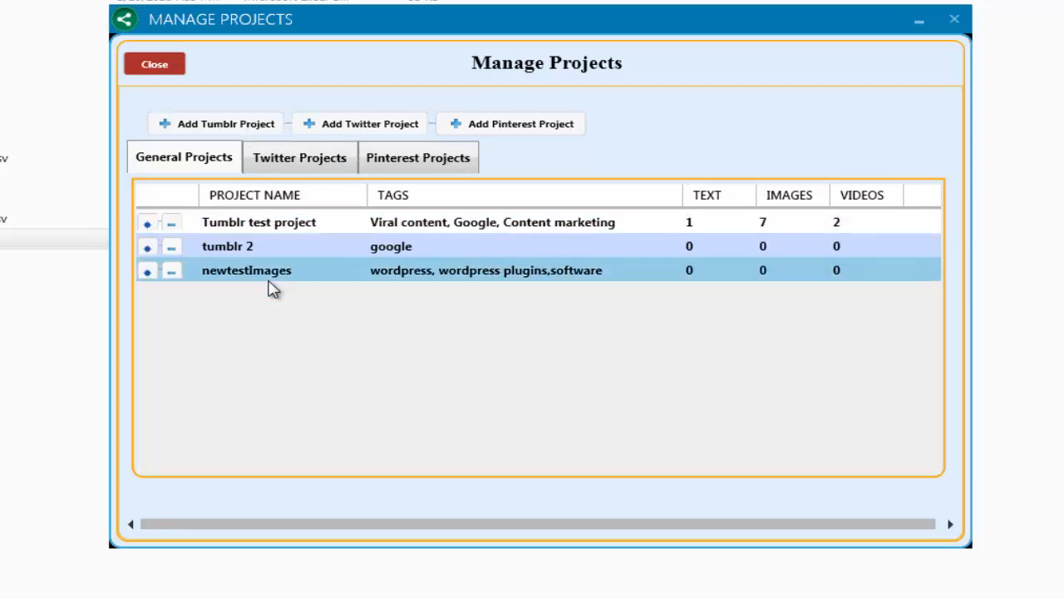
{"action": "left_click", "coordinate": [337, 158]}
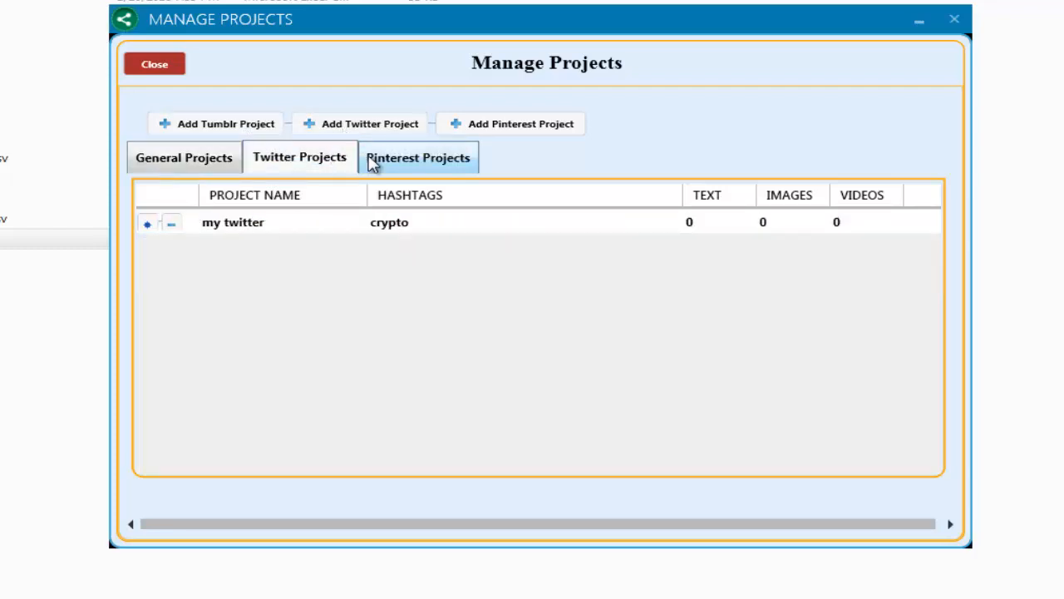
{"action": "left_click", "coordinate": [371, 164]}
{"action": "left_click", "coordinate": [190, 164]}
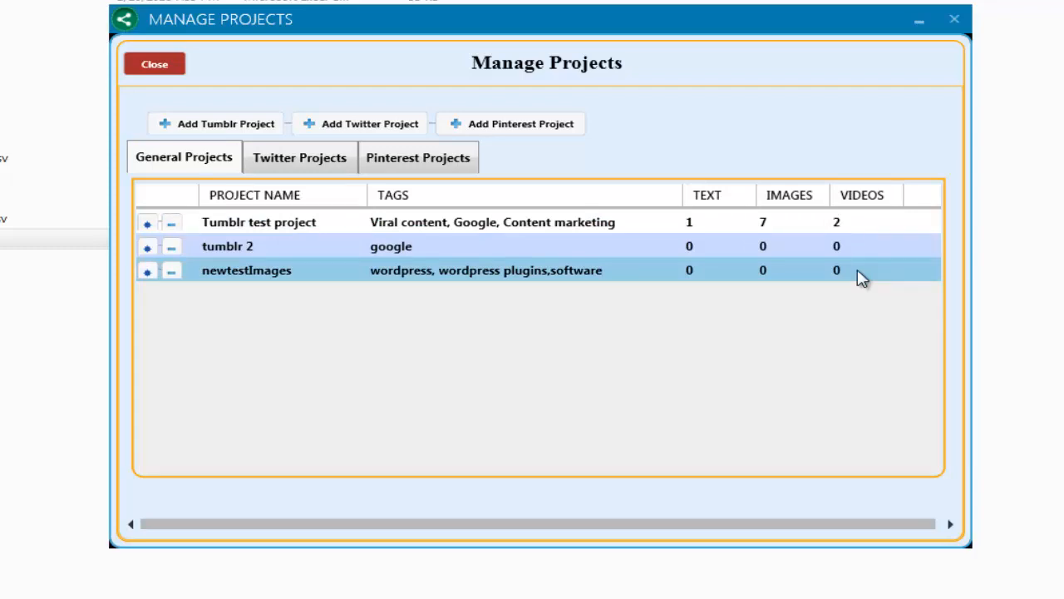
Step: Start a new Tumblr project and name it TestTutorial
{"action": "left_click", "coordinate": [188, 133]}
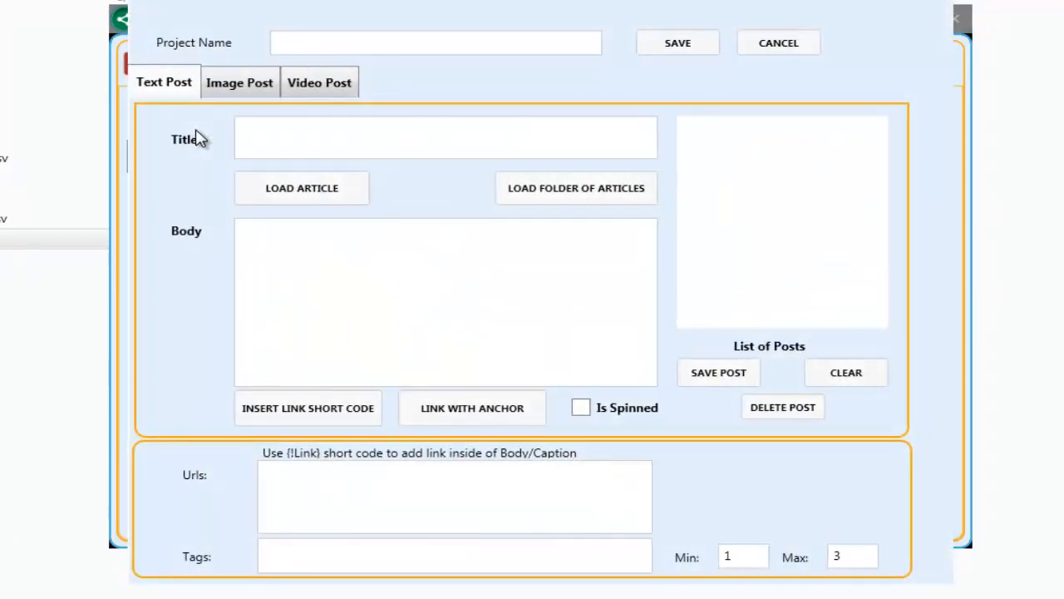
{"action": "left_click", "coordinate": [323, 46]}
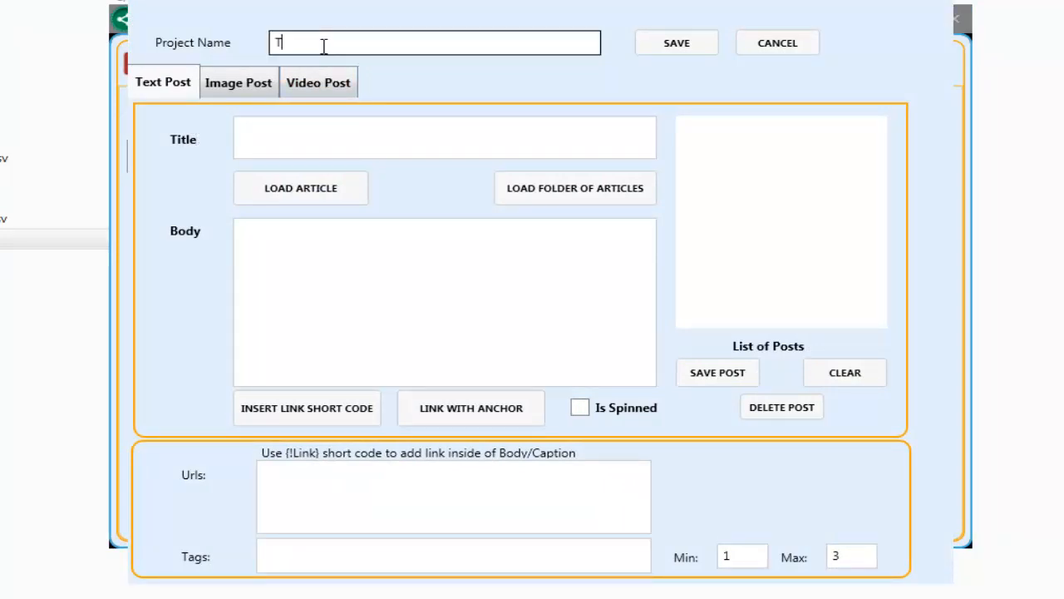
{"action": "type", "text": "TestTutorial"}
{"action": "left_click", "coordinate": [306, 139]}
{"action": "left_click", "coordinate": [307, 139]}
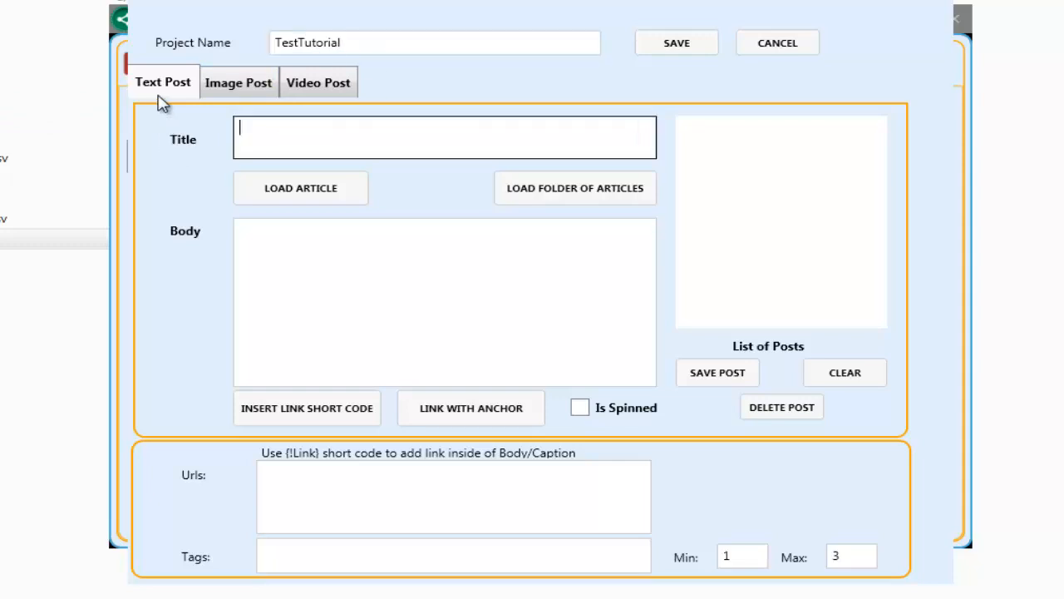
Step: Examine the project's text, image and video post forms and the shared URLs, tags, minimum and maximum fields
{"action": "left_click", "coordinate": [241, 83]}
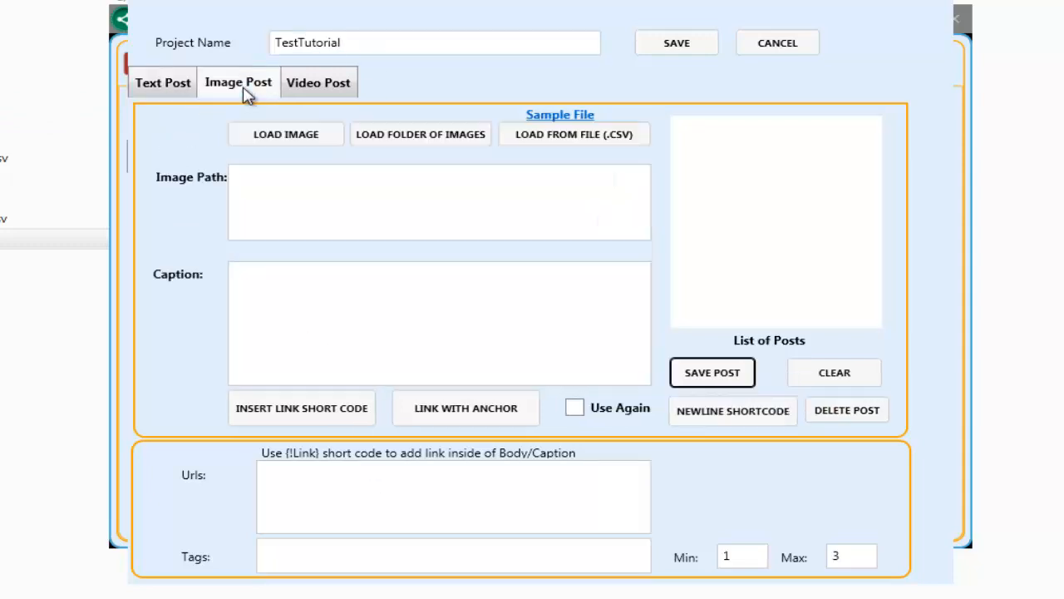
{"action": "left_click", "coordinate": [335, 87]}
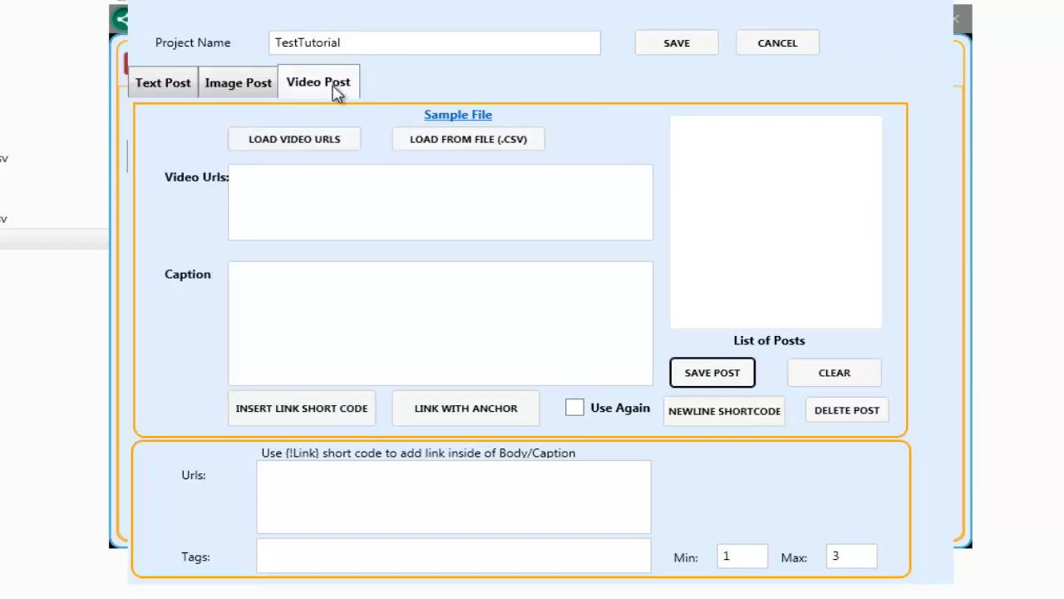
{"action": "left_click", "coordinate": [192, 94]}
{"action": "left_click", "coordinate": [303, 480]}
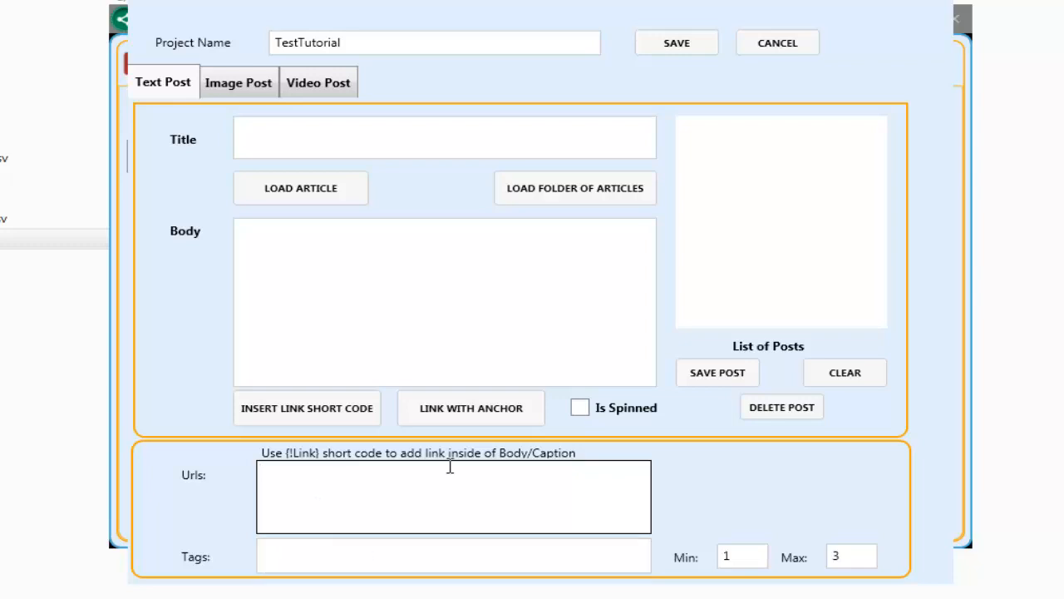
{"action": "left_click", "coordinate": [300, 553]}
{"action": "left_click", "coordinate": [289, 478]}
{"action": "left_click", "coordinate": [288, 554]}
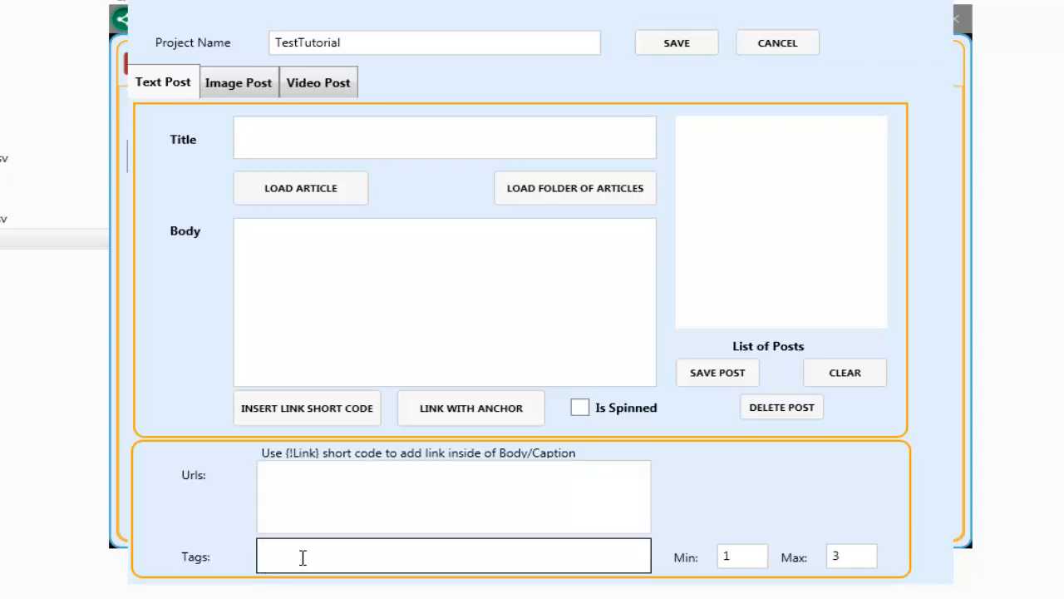
{"action": "left_click", "coordinate": [837, 557]}
{"action": "left_click", "coordinate": [763, 555]}
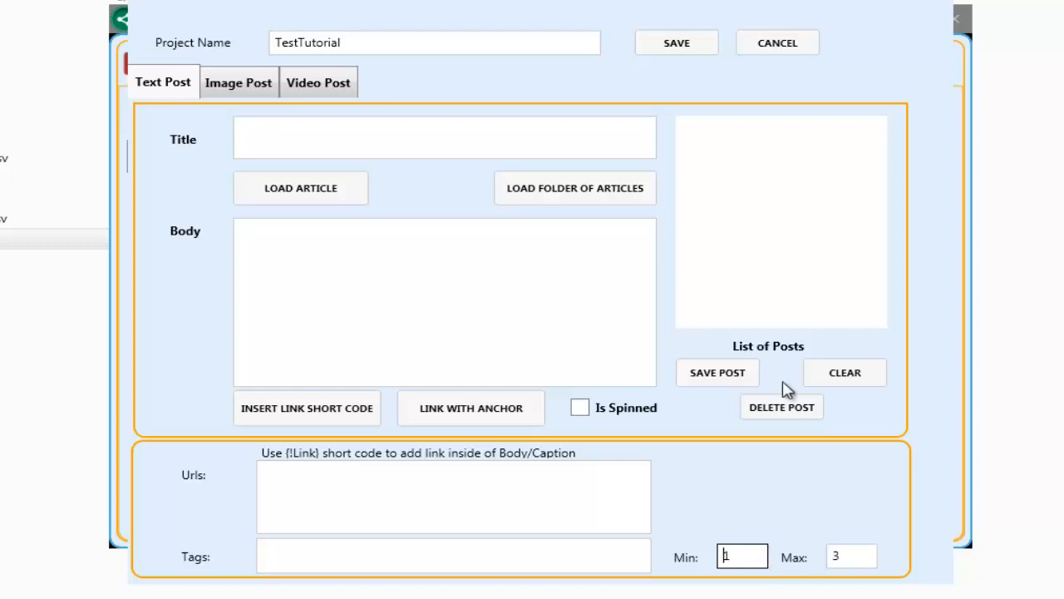
{"action": "left_click", "coordinate": [364, 44]}
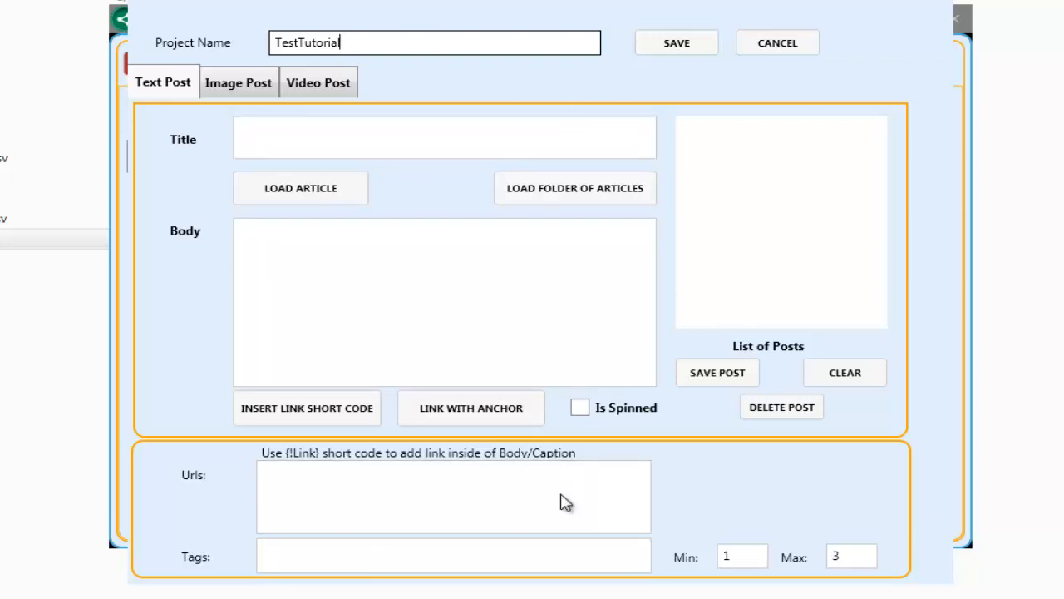
{"action": "left_click", "coordinate": [303, 518]}
{"action": "left_click", "coordinate": [304, 545]}
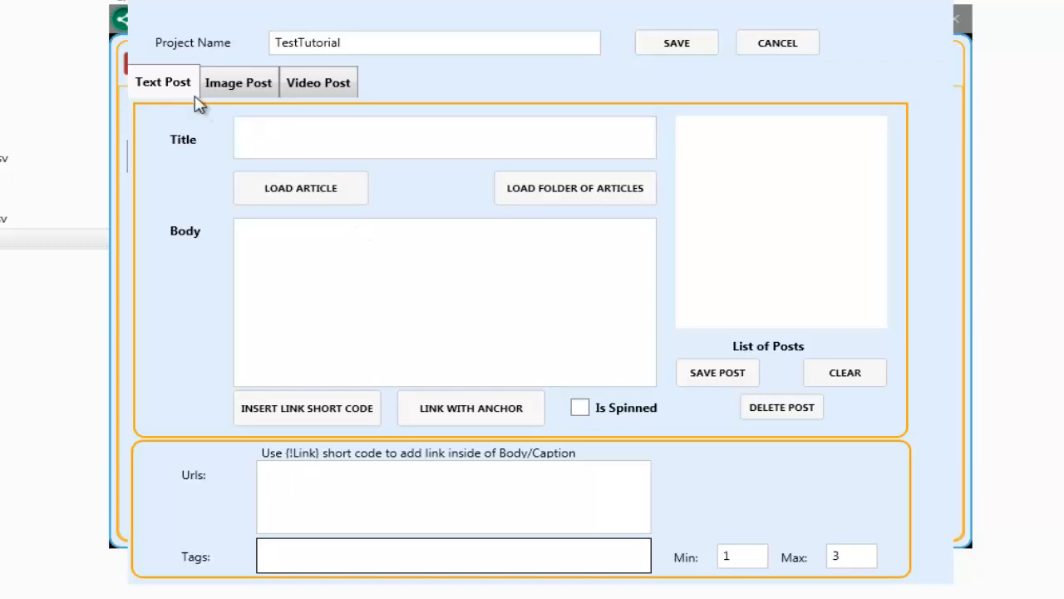
Step: Title the text post "this is my title" and write the body paragraphs "This is my body", "this is a subheading" and "thisis the end"
{"action": "left_click", "coordinate": [319, 148]}
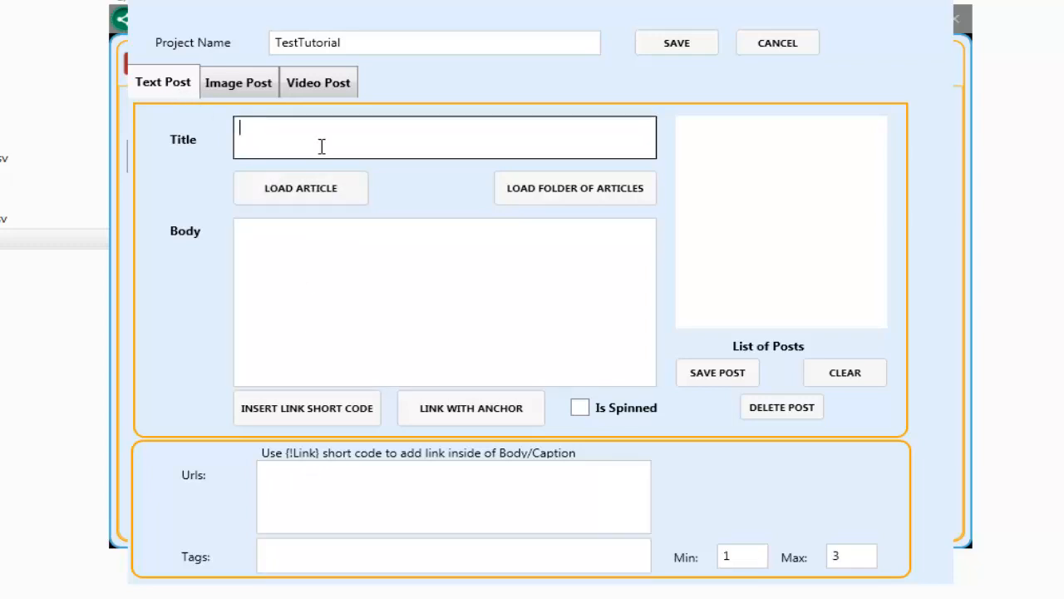
{"action": "type", "text": "this is my title"}
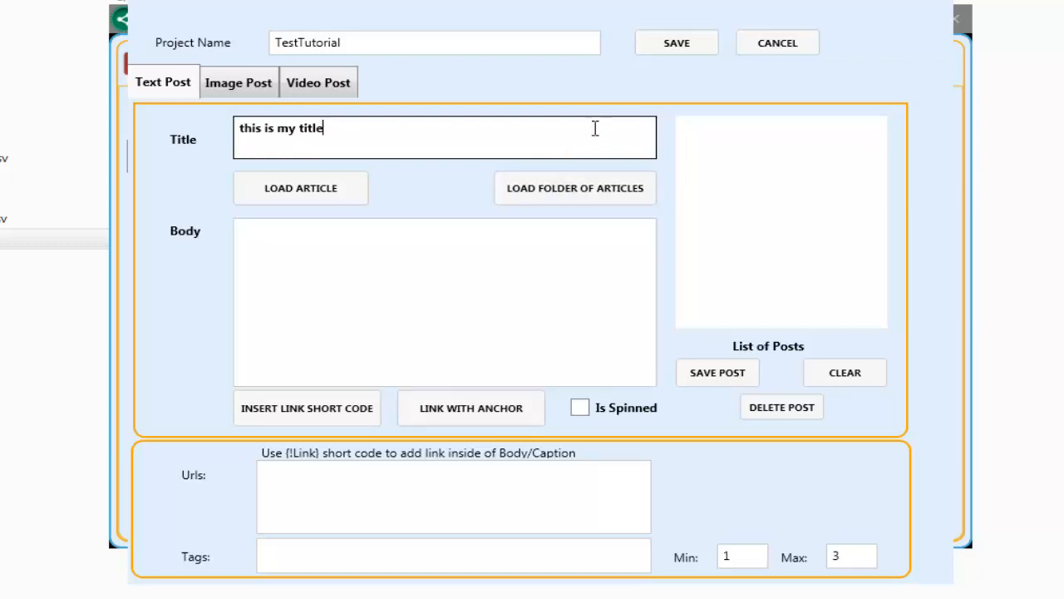
{"action": "left_click", "coordinate": [421, 273]}
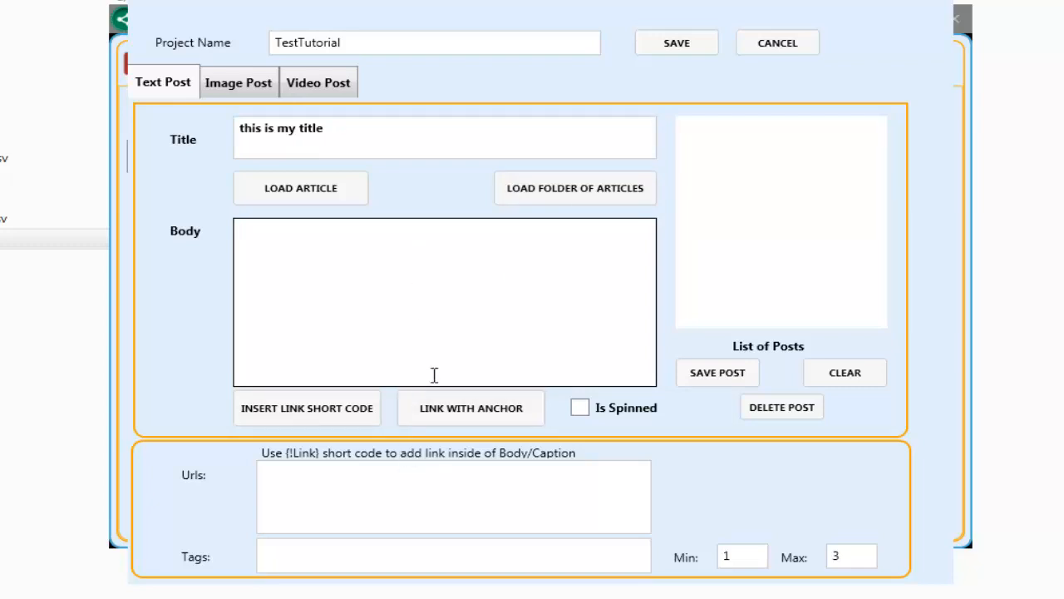
{"action": "type", "text": "This is my body"}
{"action": "key", "text": "Return"}
{"action": "key", "text": "Return"}
{"action": "type", "text": "t"}
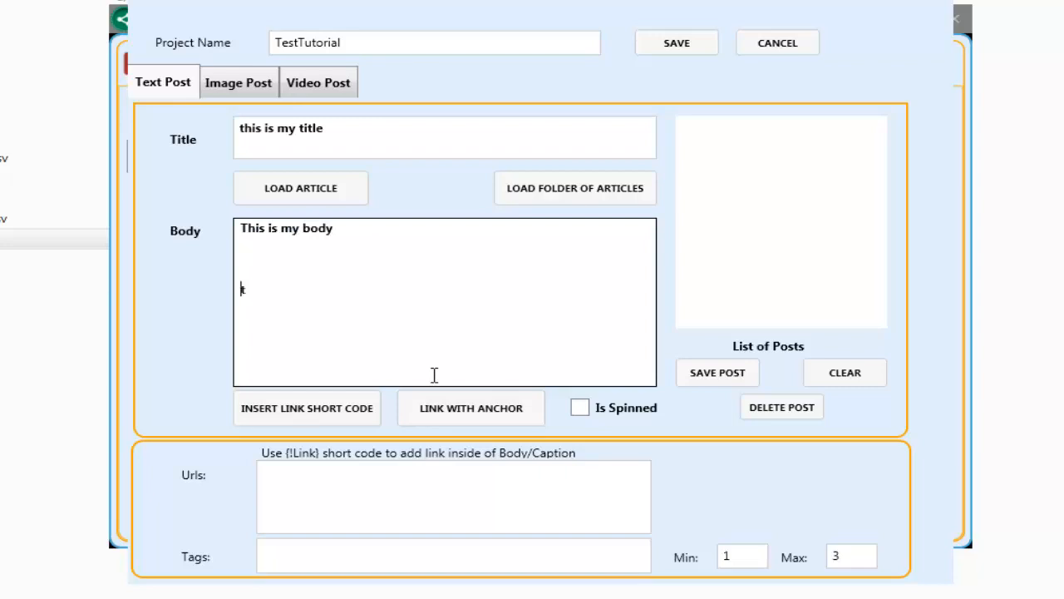
{"action": "type", "text": "his is a subheading"}
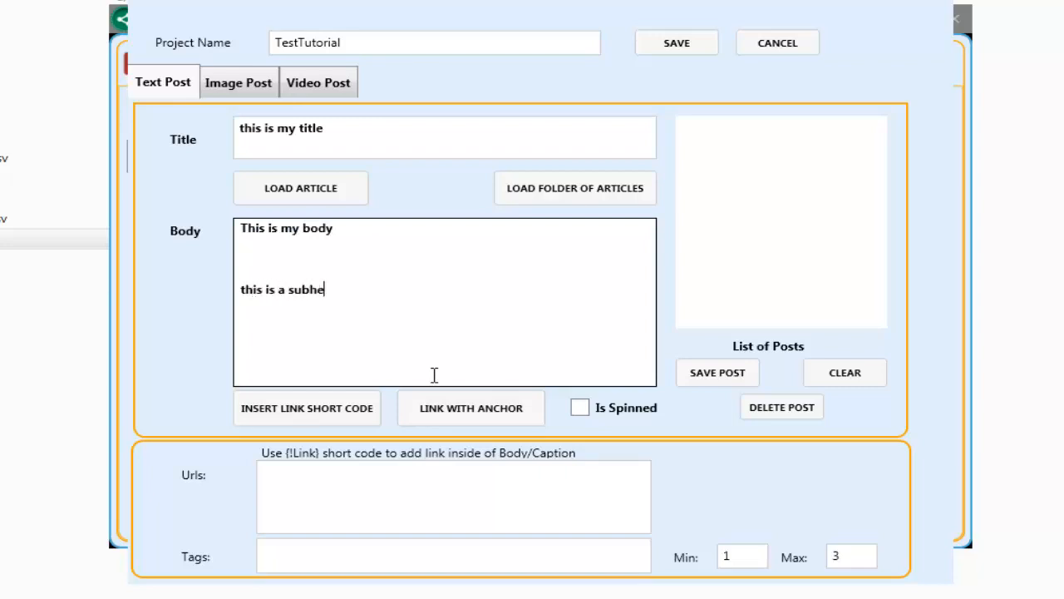
{"action": "key", "text": "Up"}
{"action": "key", "text": "Up"}
{"action": "key", "text": "Delete"}
{"action": "key", "text": "Delete"}
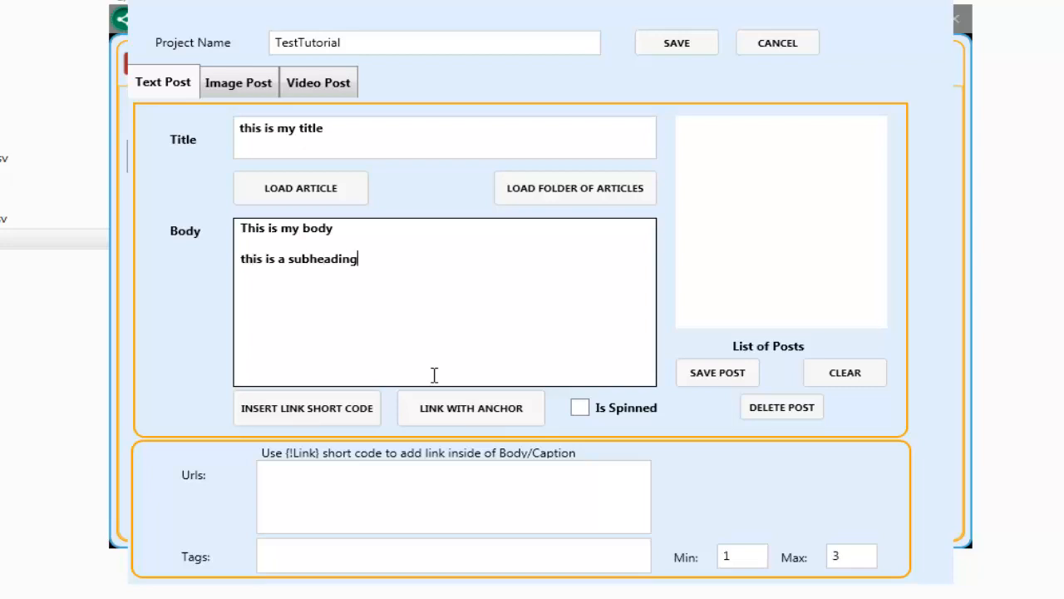
{"action": "type", "text": "the end"}
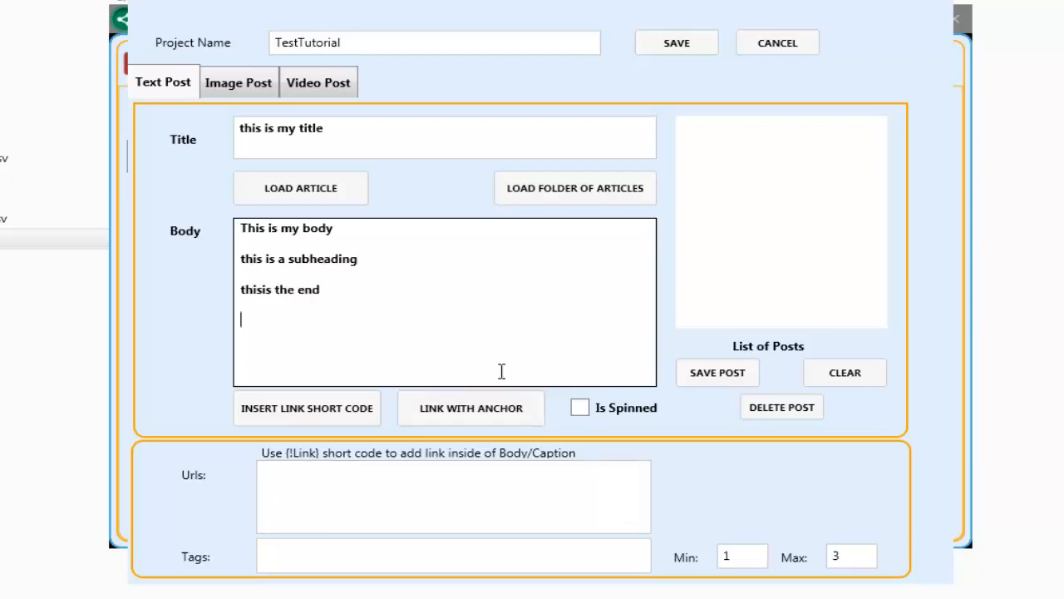
{"action": "left_click", "coordinate": [388, 486]}
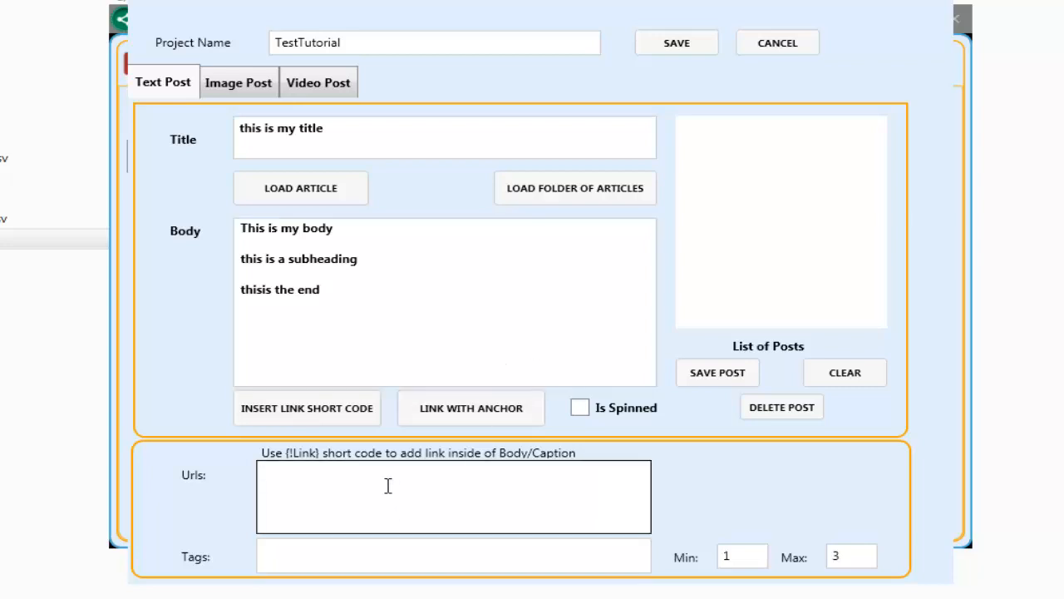
{"action": "type", "text": "http://www.google.c"}
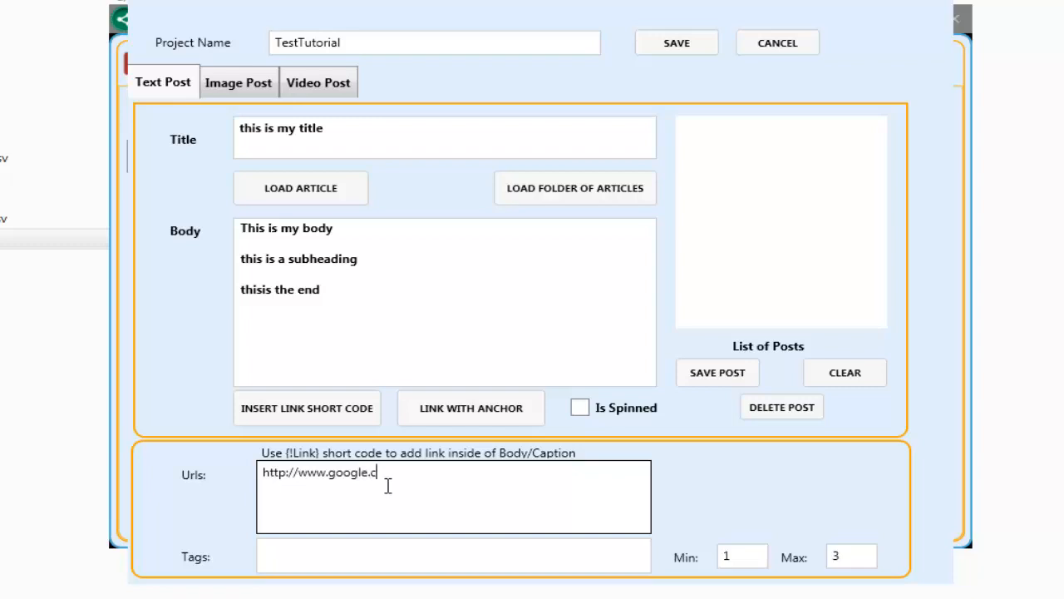
{"action": "type", "text": "om"}
Step: Insert the {!Link} short code beneath the last paragraph of the text post's body
{"action": "left_click", "coordinate": [356, 344]}
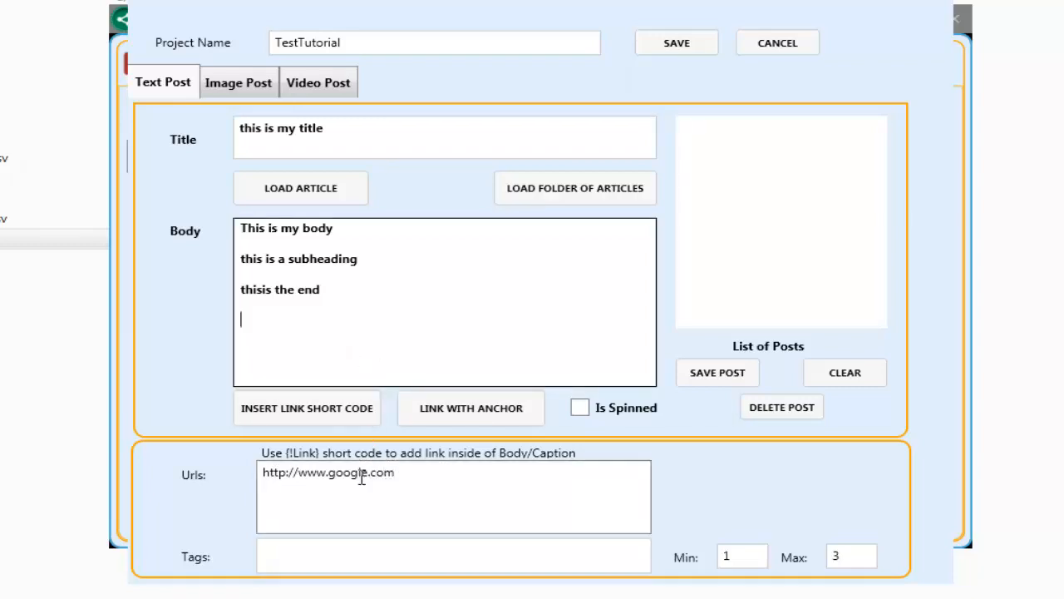
{"action": "left_click", "coordinate": [335, 420]}
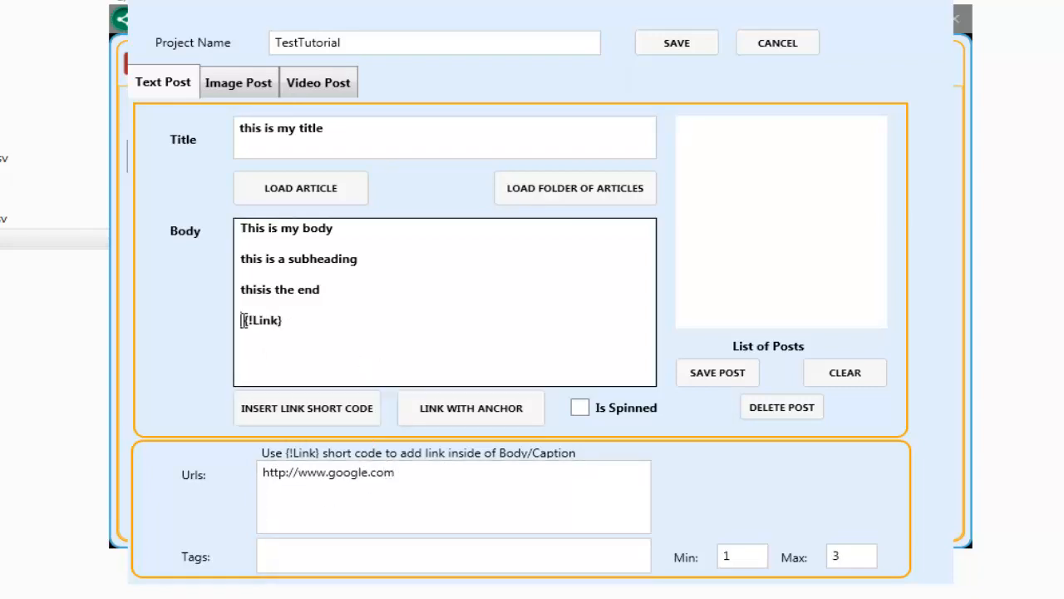
{"action": "left_click_drag", "start_coordinate": [241, 319], "coordinate": [325, 320]}
{"action": "left_click", "coordinate": [325, 321]}
{"action": "left_click_drag", "start_coordinate": [279, 472], "coordinate": [287, 472]}
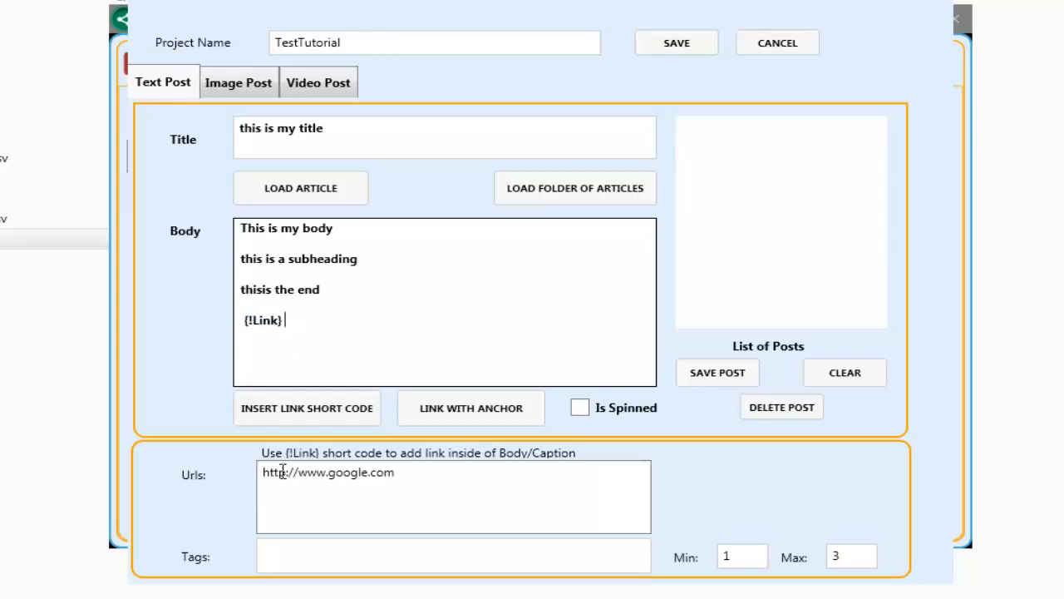
{"action": "left_click", "coordinate": [394, 473]}
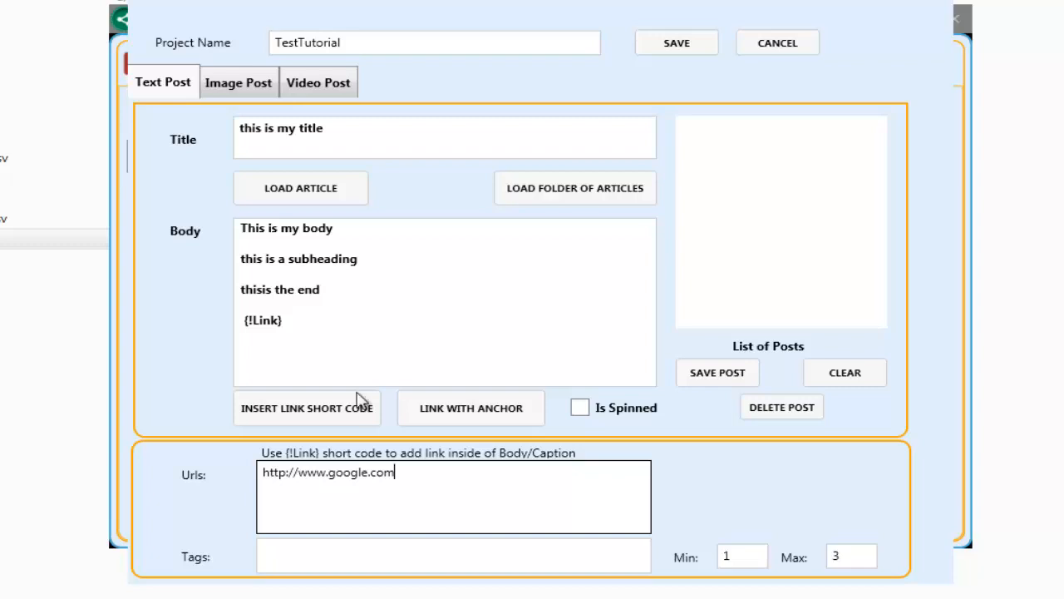
Step: Remove the {!Link} short code from the text post's body and try a link with an anchor in its place
{"action": "left_click_drag", "start_coordinate": [330, 331], "coordinate": [209, 316]}
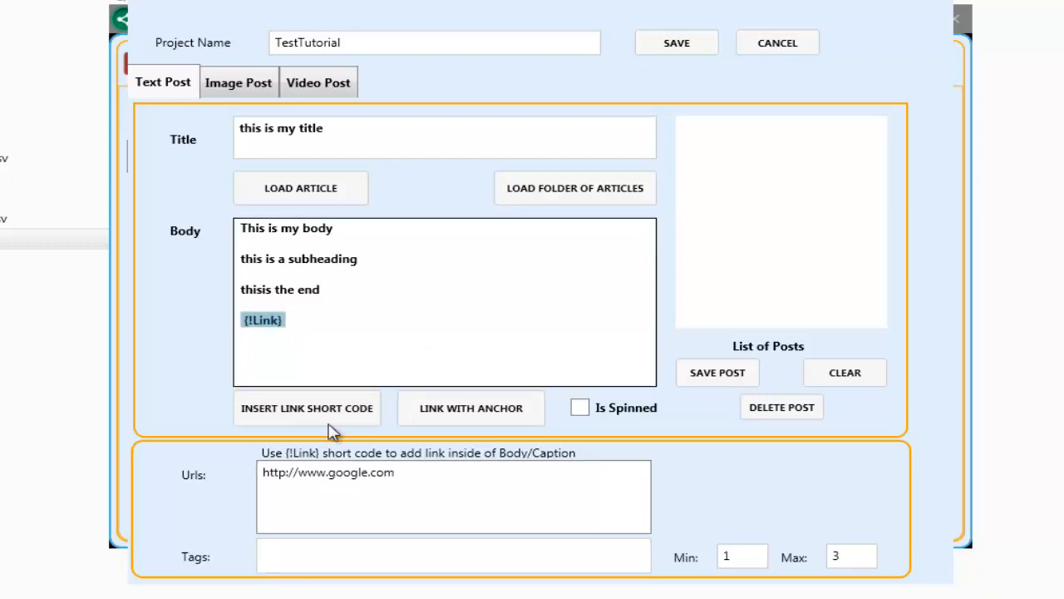
{"action": "key", "text": "BackSpace"}
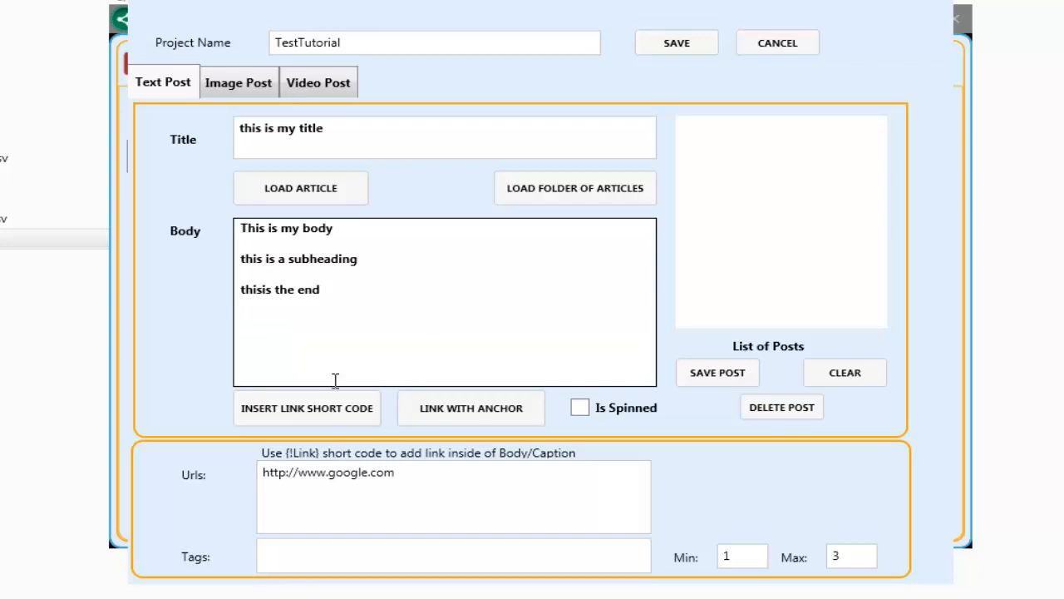
{"action": "left_click", "coordinate": [460, 408]}
{"action": "double_click", "coordinate": [380, 318]}
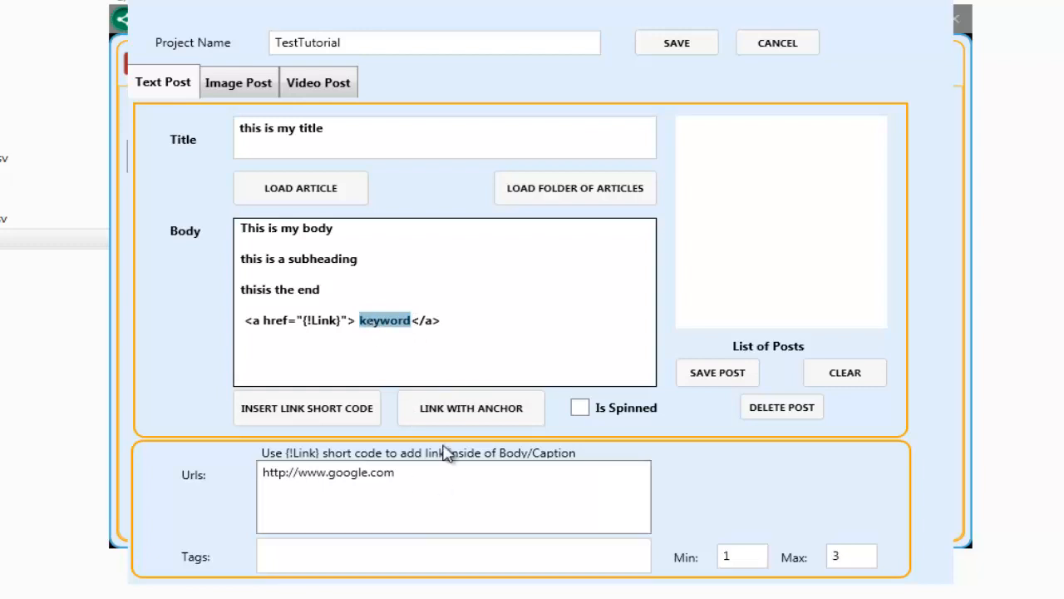
{"action": "left_click_drag", "start_coordinate": [461, 328], "coordinate": [175, 333]}
{"action": "key", "text": "BackSpace"}
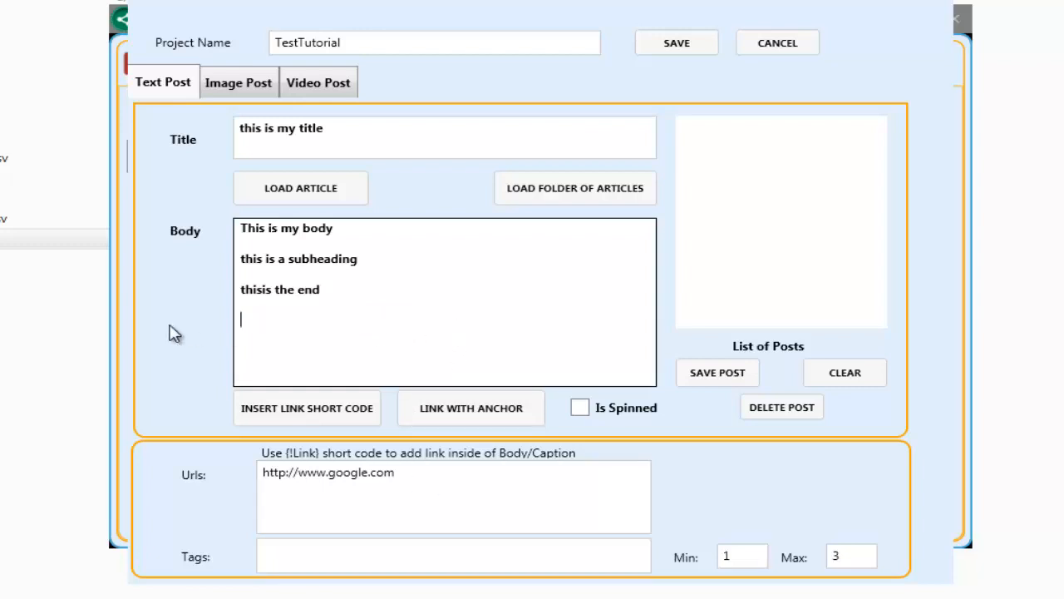
Step: Save the text post and open it from the list of posts
{"action": "left_click", "coordinate": [727, 371]}
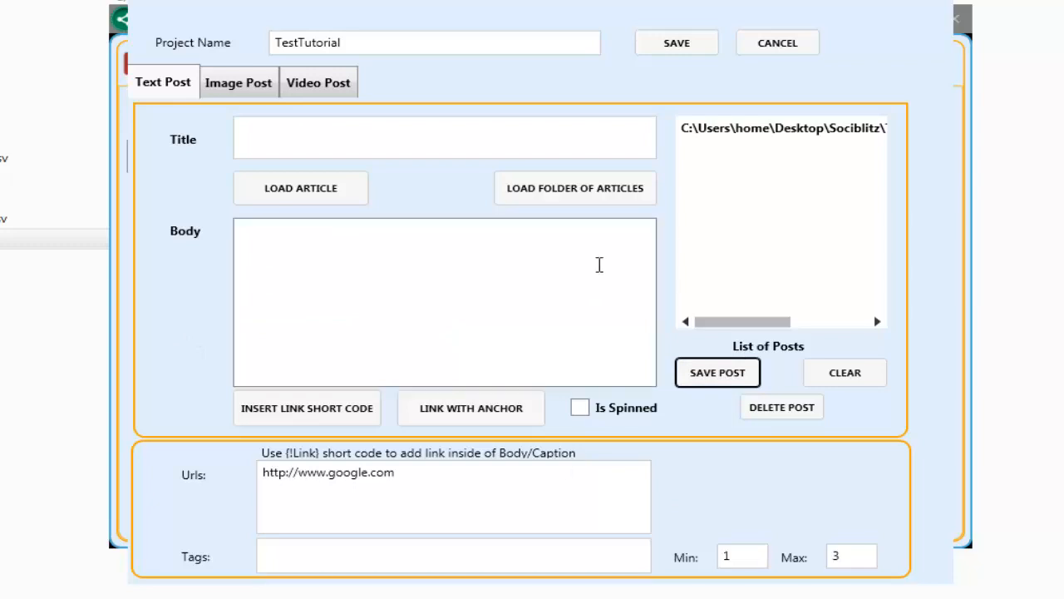
{"action": "left_click", "coordinate": [707, 131]}
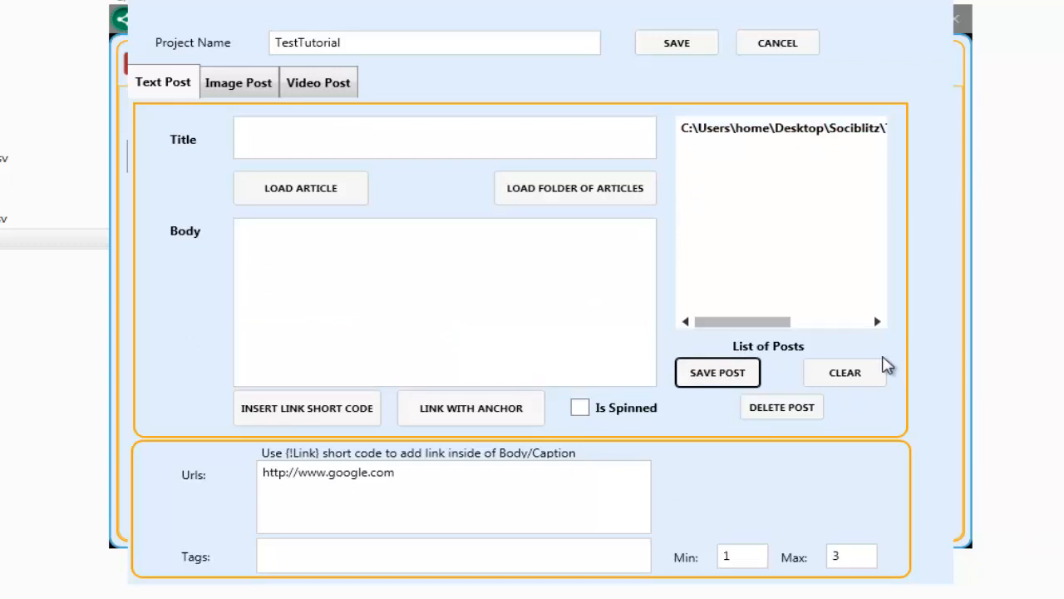
{"action": "left_click", "coordinate": [737, 133]}
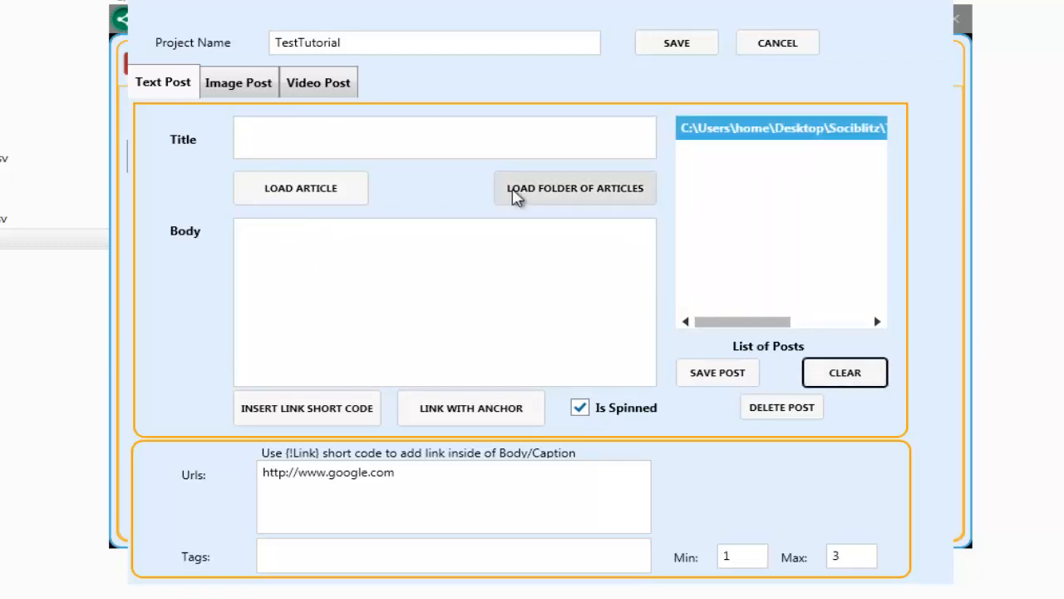
Step: Enter 546654 as a trial title and clear the text post form
{"action": "left_click", "coordinate": [444, 142]}
{"action": "type", "text": "546654"}
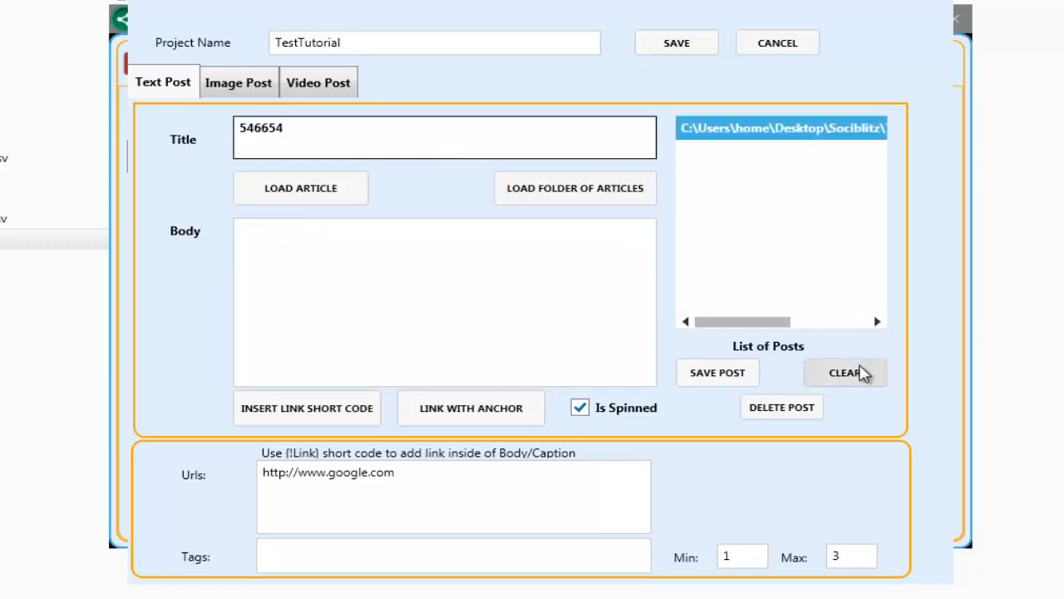
{"action": "left_click", "coordinate": [858, 372]}
Step: Reopen the saved text post, clear the form and delete the post from the list
{"action": "left_click", "coordinate": [793, 131]}
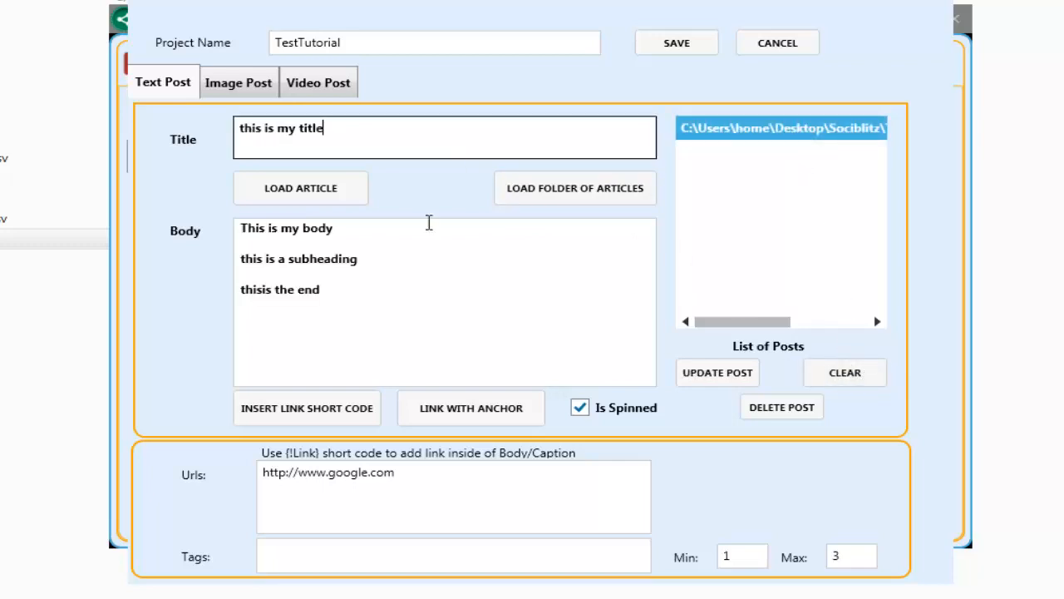
{"action": "left_click", "coordinate": [421, 287]}
{"action": "left_click", "coordinate": [845, 378]}
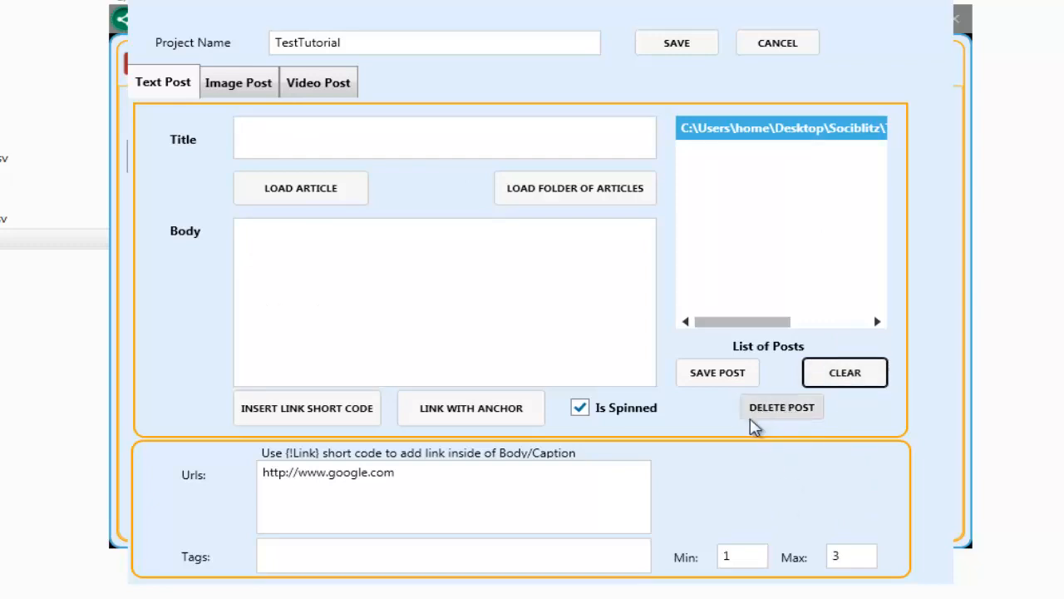
{"action": "left_click", "coordinate": [763, 416]}
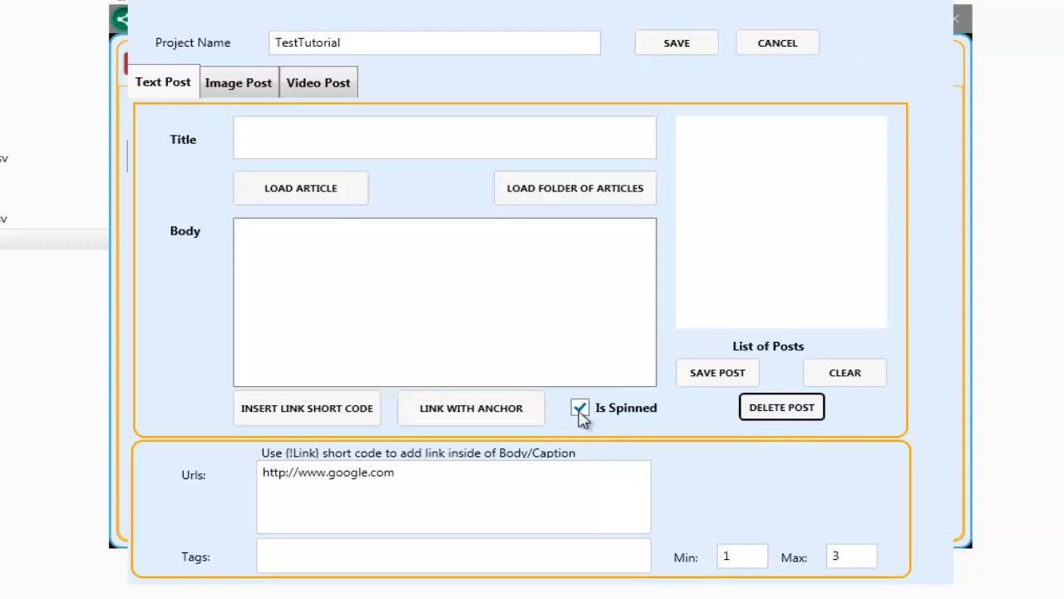
{"action": "left_click", "coordinate": [455, 319]}
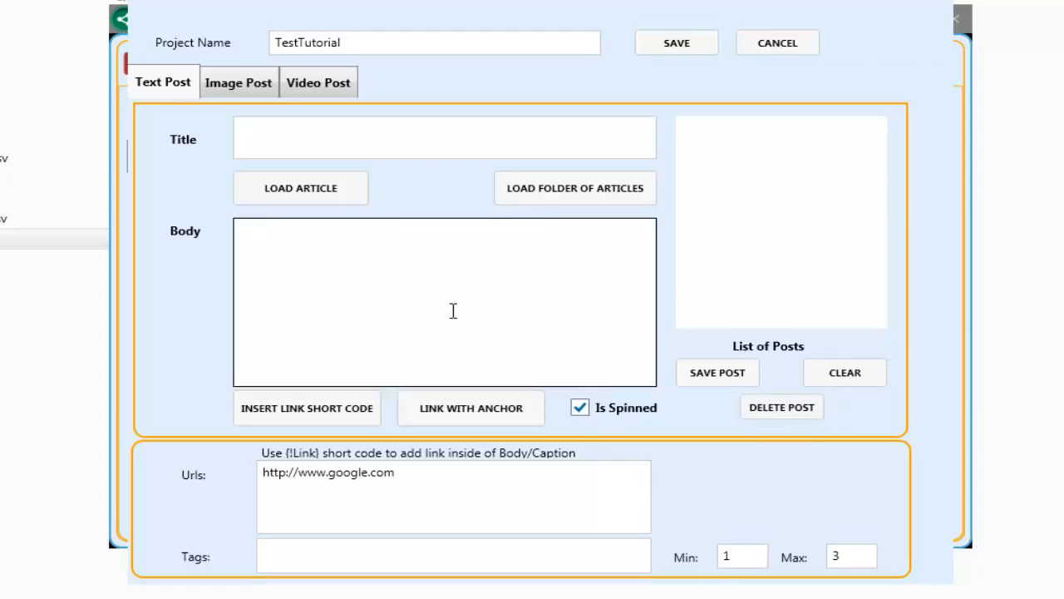
{"action": "left_click", "coordinate": [319, 151]}
{"action": "left_click", "coordinate": [353, 241]}
{"action": "left_click", "coordinate": [579, 405]}
{"action": "left_click", "coordinate": [579, 405]}
Step: Load animation_02_02_2017_12_02_55.gif from the desktop's BannersAravji folder into a new image post
{"action": "left_click", "coordinate": [249, 86]}
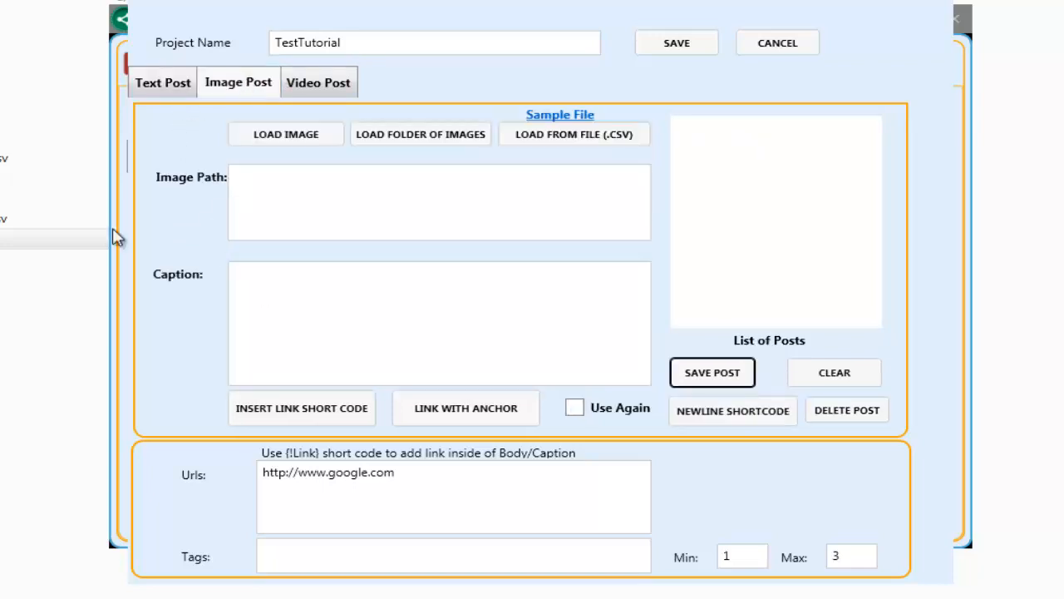
{"action": "left_click", "coordinate": [396, 218]}
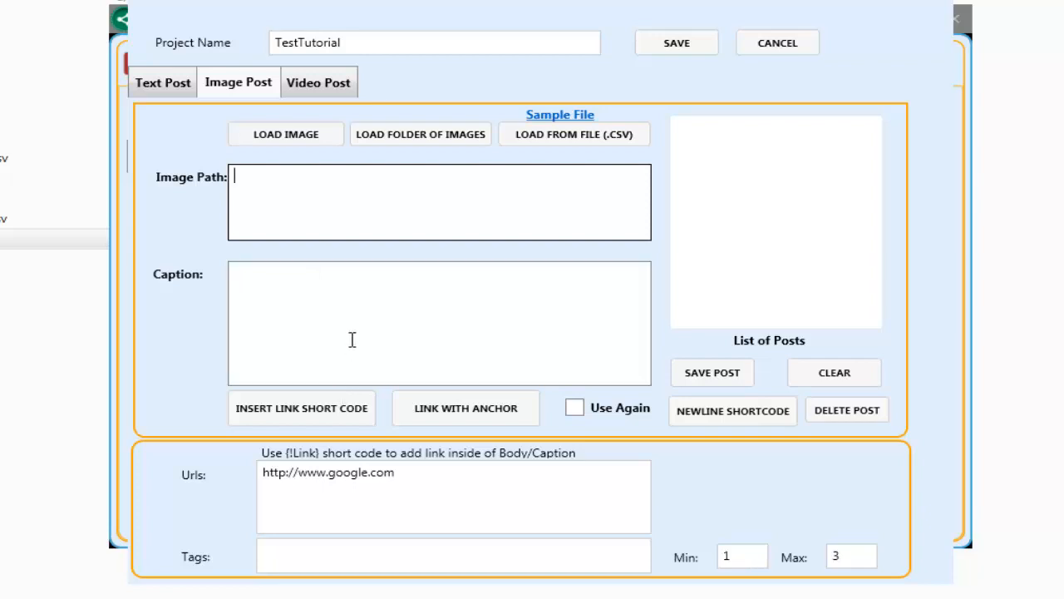
{"action": "left_click", "coordinate": [281, 138]}
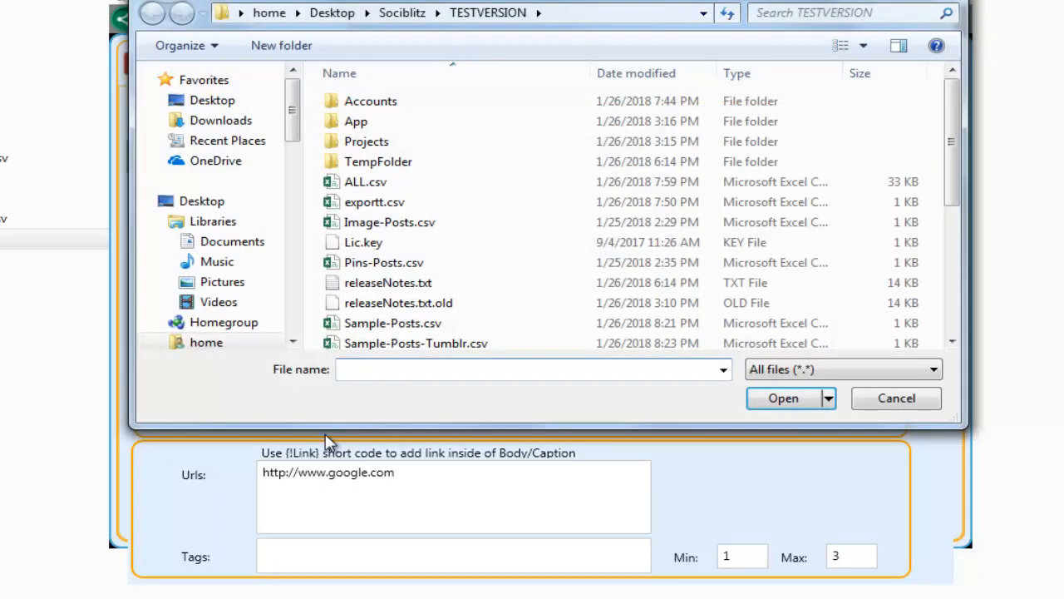
{"action": "left_click", "coordinate": [214, 107]}
{"action": "left_click", "coordinate": [413, 303]}
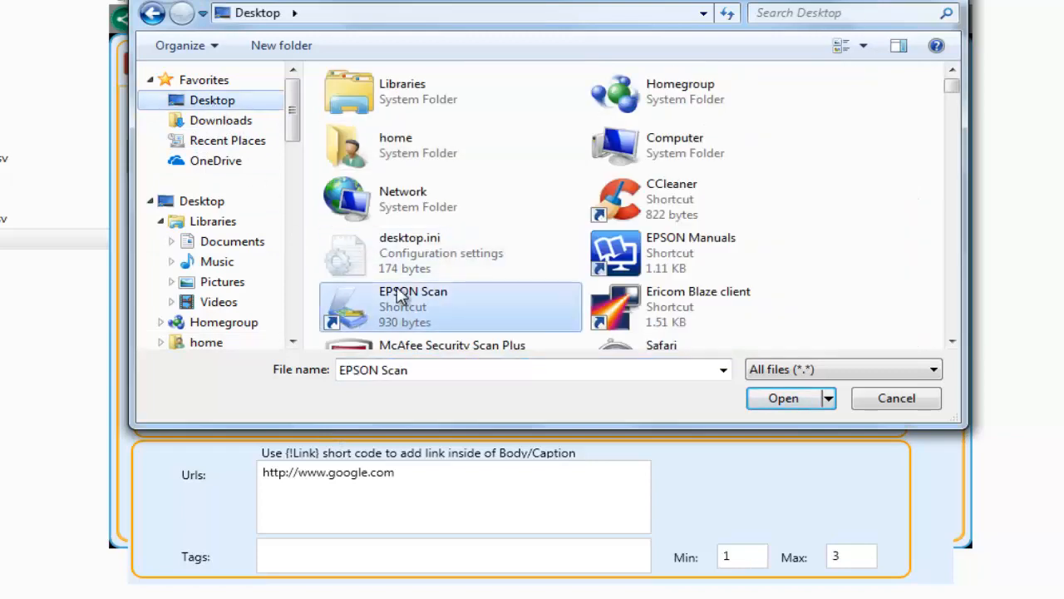
{"action": "scroll", "coordinate": [461, 245], "scroll_direction": "down", "scroll_amount": 3}
{"action": "double_click", "coordinate": [634, 106]}
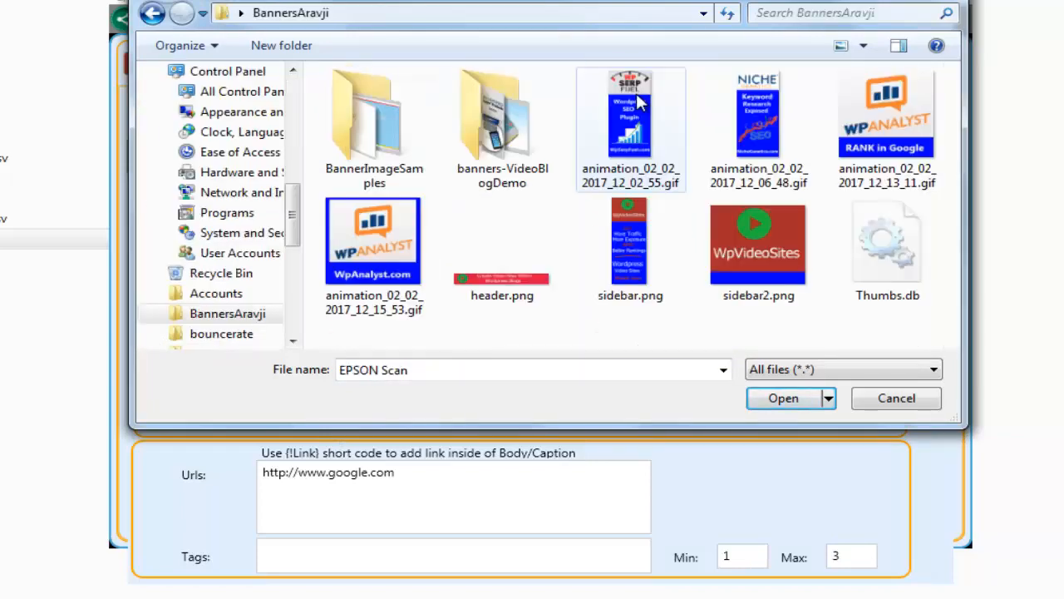
{"action": "double_click", "coordinate": [631, 125]}
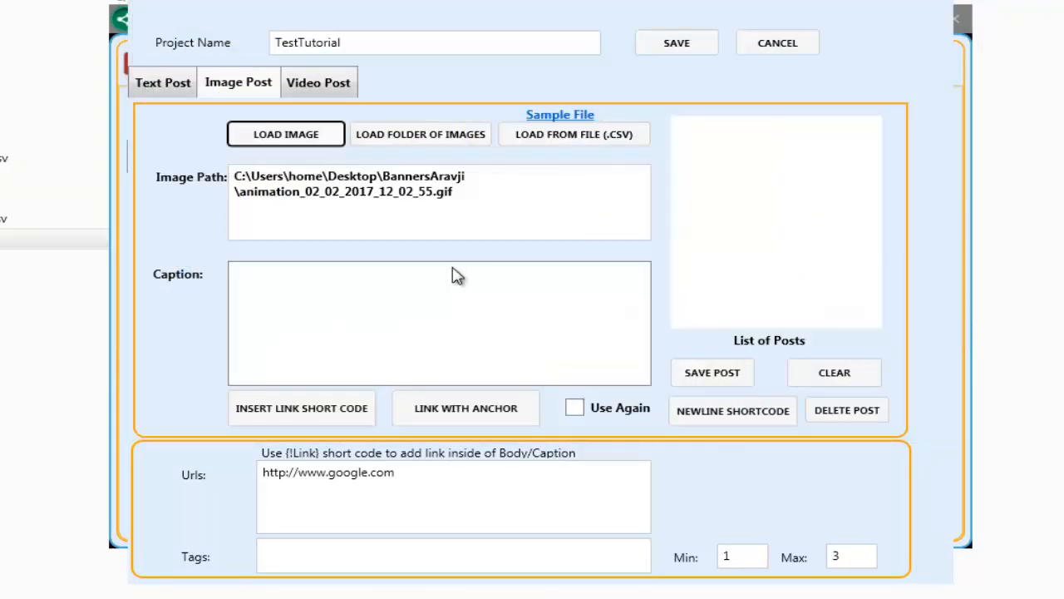
Step: Write the image post's caption as two paragraphs, "This is my tezt" and "i reallyu like it"
{"action": "left_click", "coordinate": [447, 197]}
{"action": "left_click_drag", "start_coordinate": [447, 197], "coordinate": [239, 182]}
{"action": "left_click", "coordinate": [325, 353]}
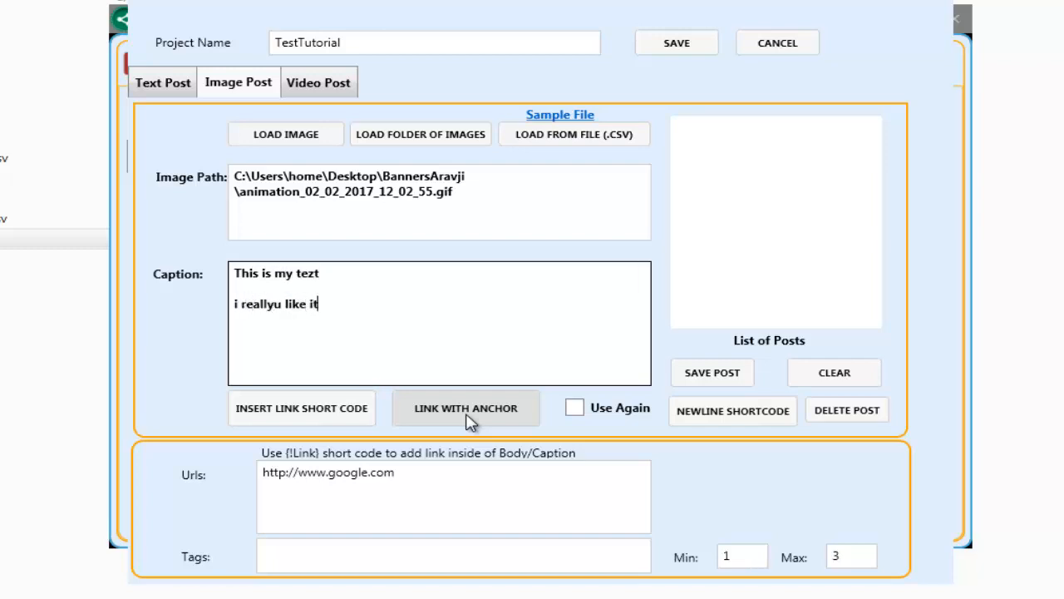
Step: Save the captioned image post, reopen it from the list and delete it
{"action": "left_click", "coordinate": [677, 371]}
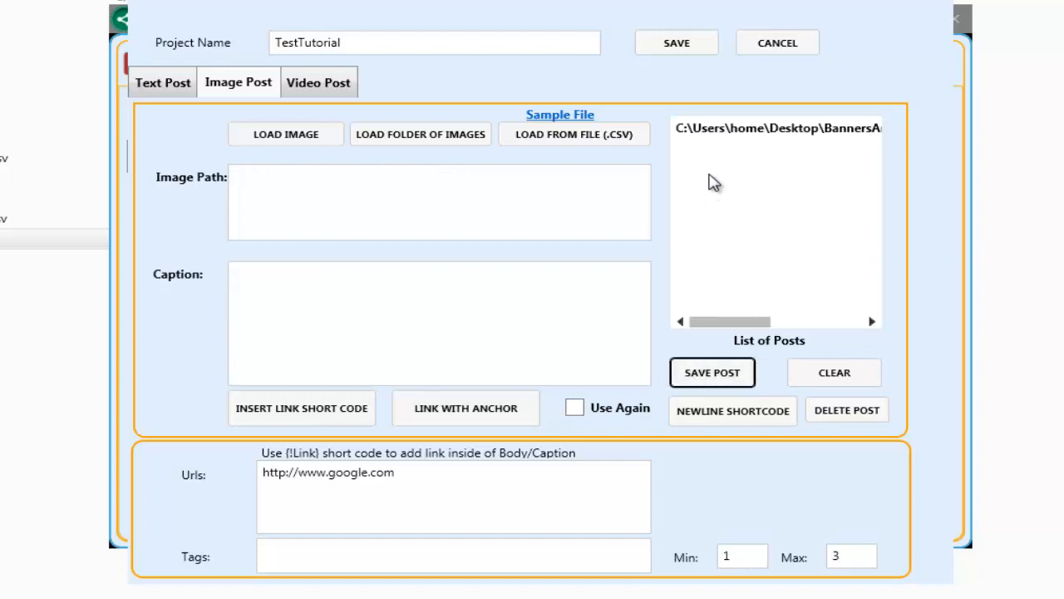
{"action": "left_click", "coordinate": [713, 131]}
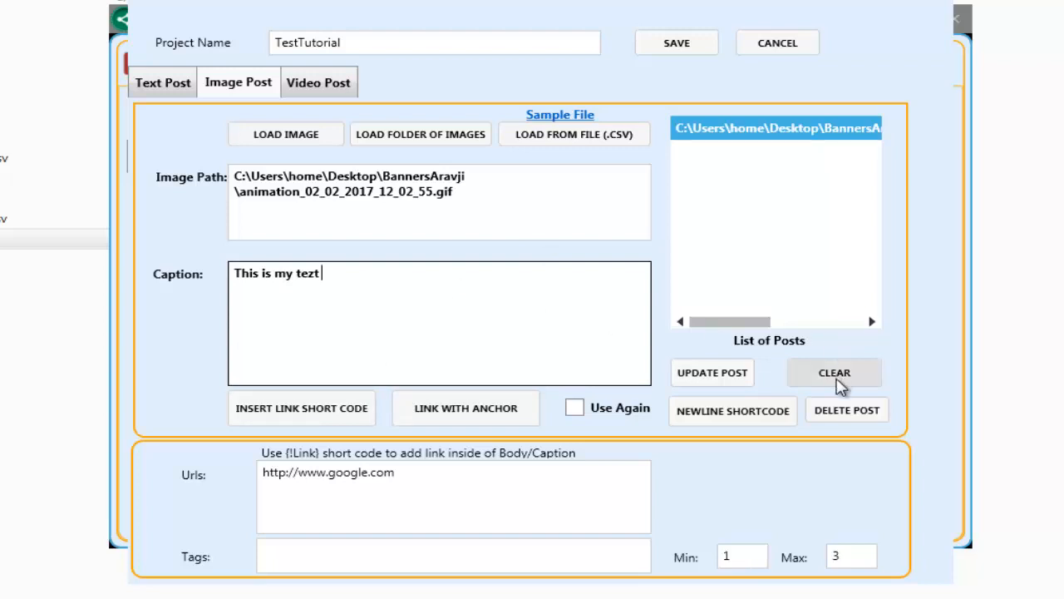
{"action": "left_click", "coordinate": [837, 410]}
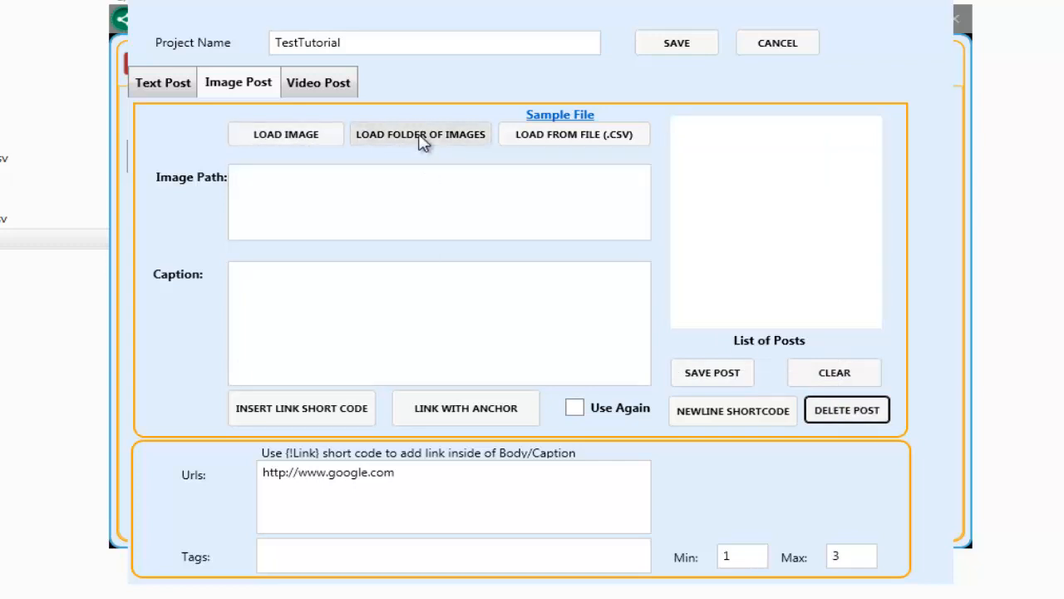
Step: Load animation_02_02_2017_12_02_55.gif into the image post again and caption it "Thi sis my caption"
{"action": "left_click", "coordinate": [321, 141]}
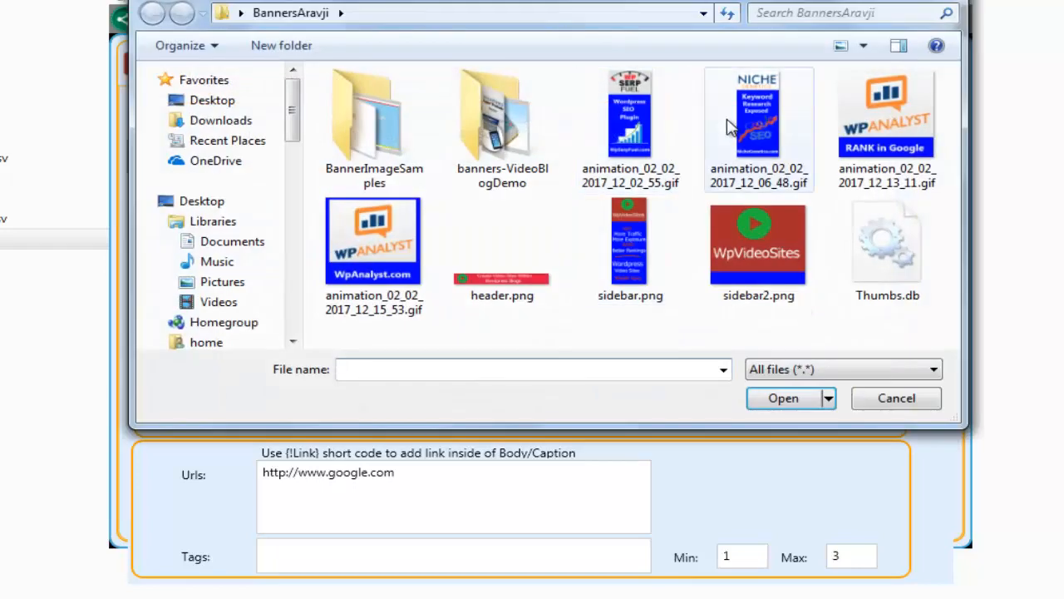
{"action": "double_click", "coordinate": [608, 136]}
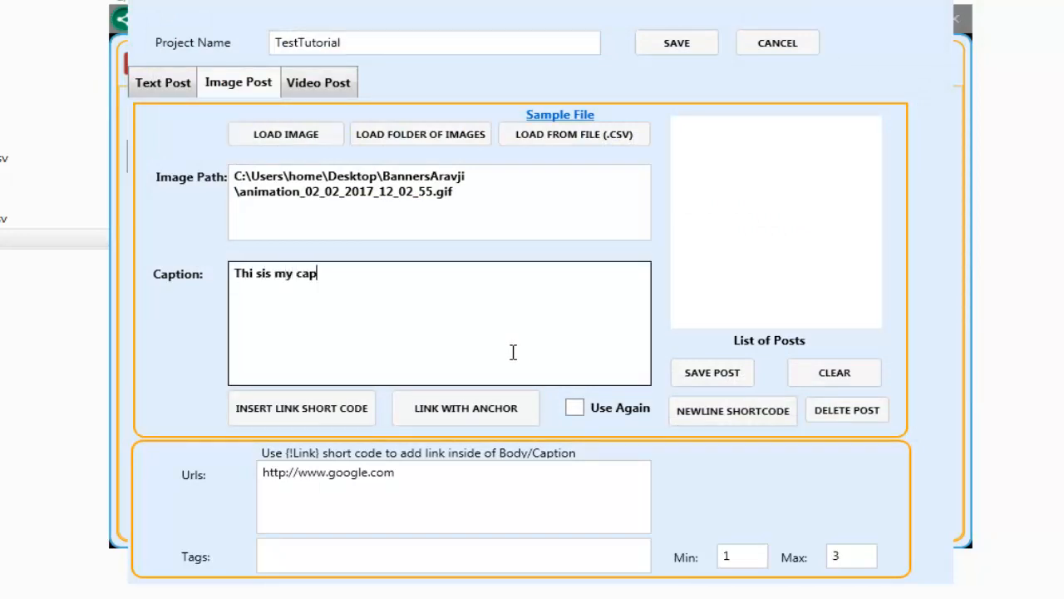
{"action": "type", "text": "toipn"}
Step: Extend the caption with a newline short code and "this is a new line", and two newline short codes and "this is a double break"
{"action": "left_click", "coordinate": [736, 425]}
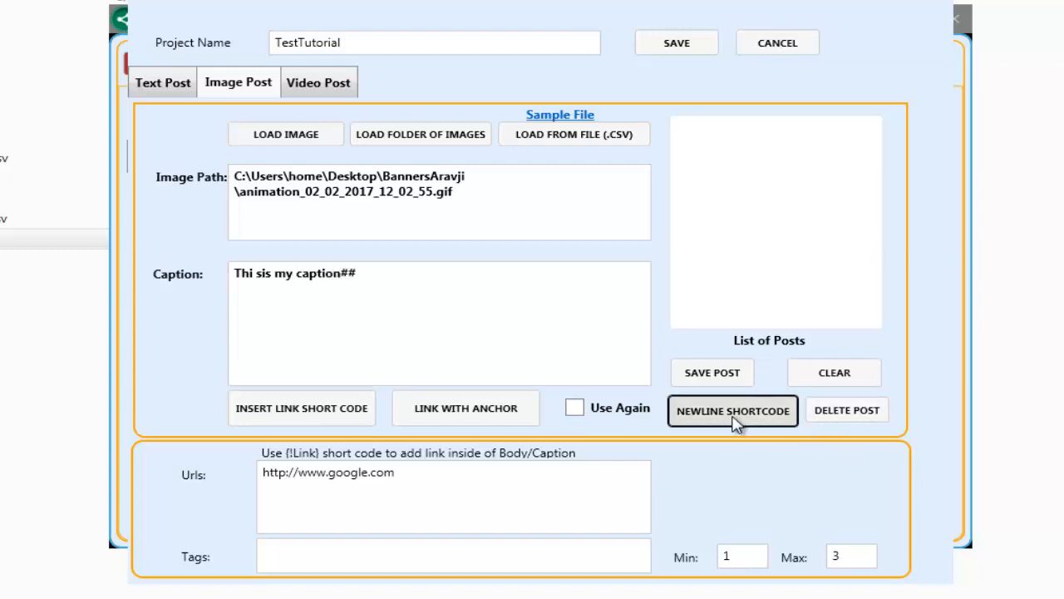
{"action": "left_click", "coordinate": [440, 292]}
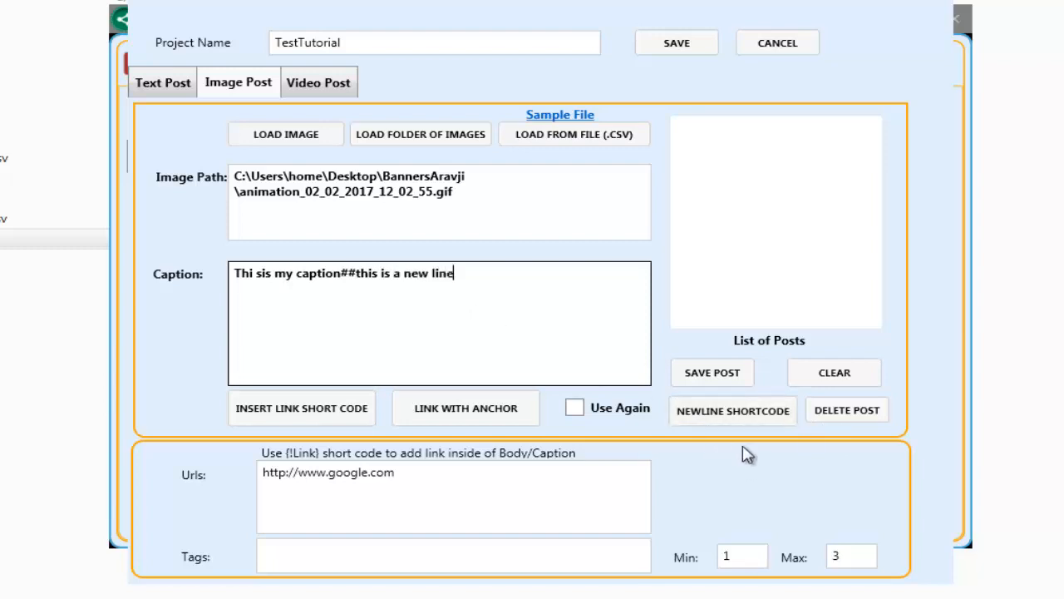
{"action": "double_click", "coordinate": [732, 419]}
{"action": "left_click", "coordinate": [528, 279]}
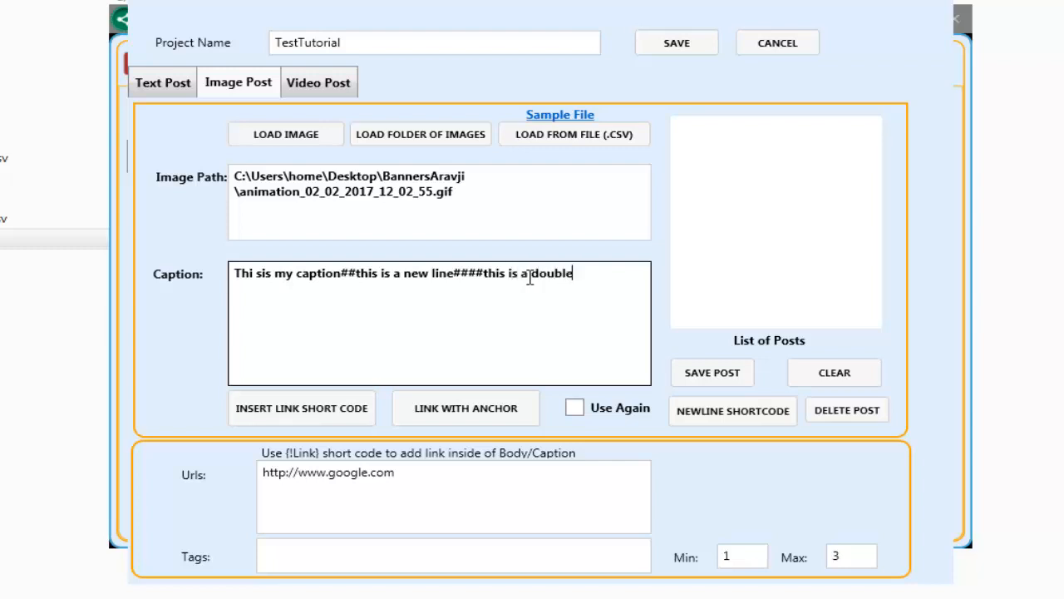
{"action": "type", "text": "this is a double break"}
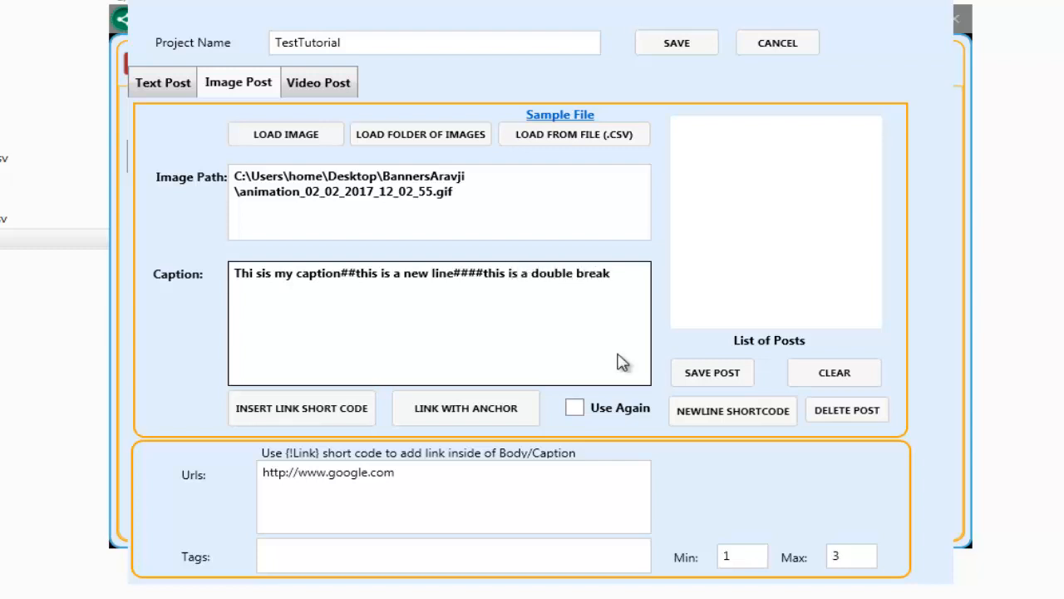
Step: Save the image post and open it from the list to check its caption's line breaks
{"action": "left_click", "coordinate": [708, 371]}
{"action": "left_click", "coordinate": [705, 154]}
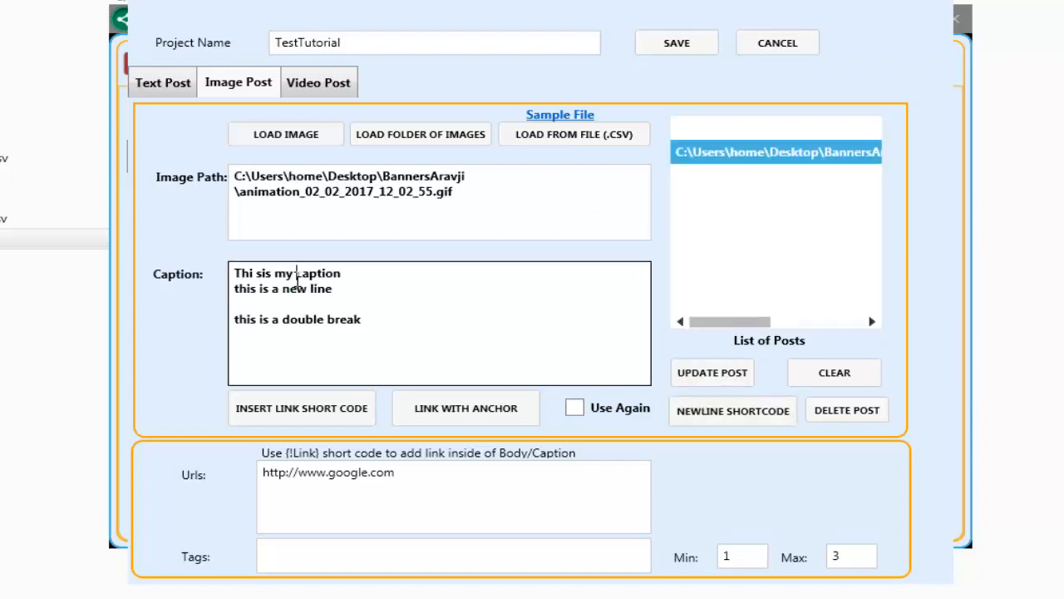
{"action": "left_click", "coordinate": [363, 272]}
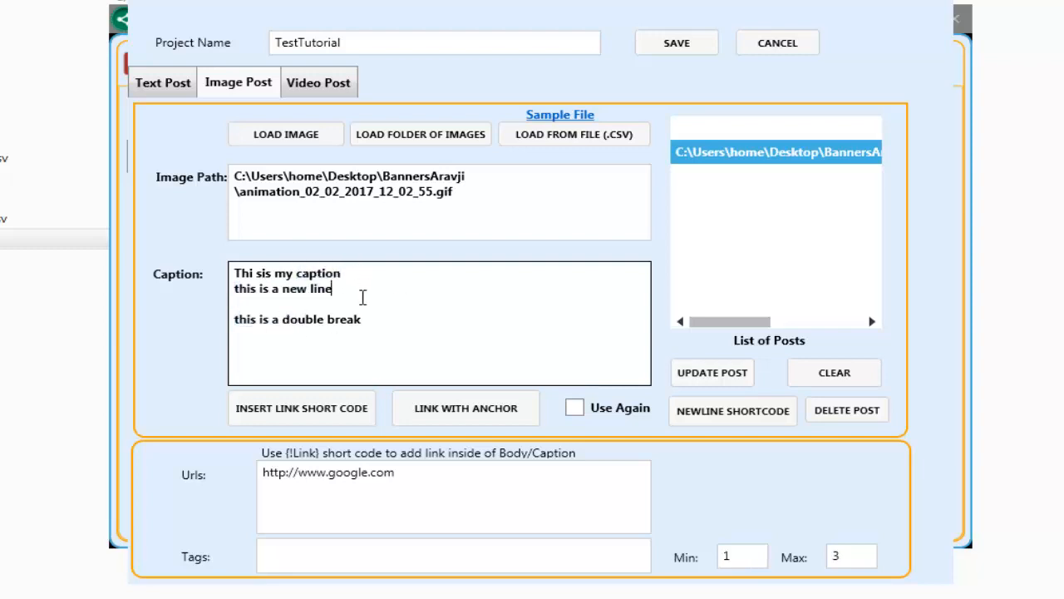
Step: Delete the blank entry from the list of image posts
{"action": "left_click", "coordinate": [749, 131]}
{"action": "mouse_move", "coordinate": [702, 134]}
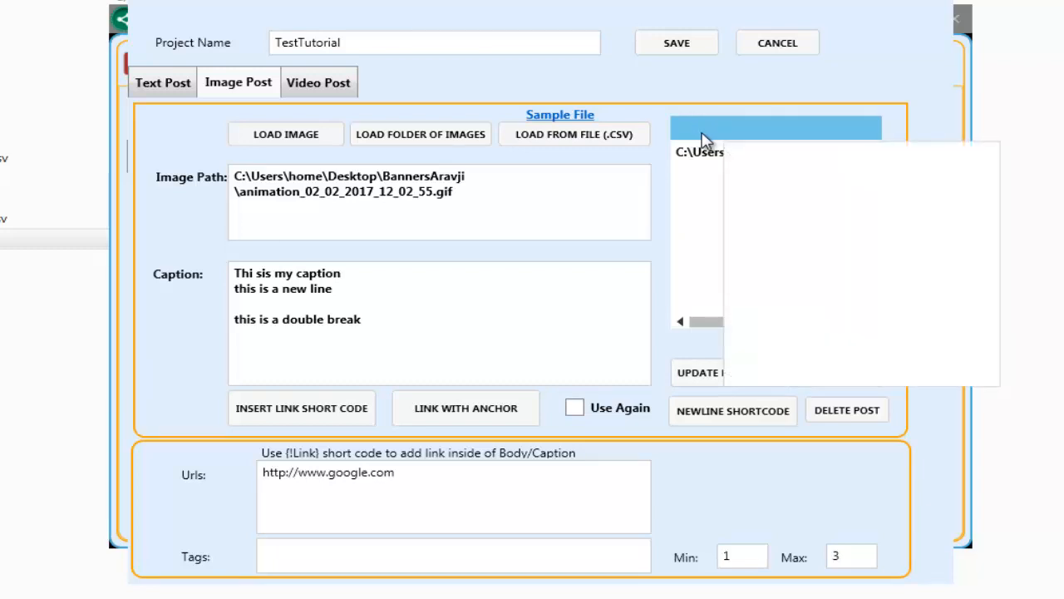
{"action": "left_click", "coordinate": [846, 409]}
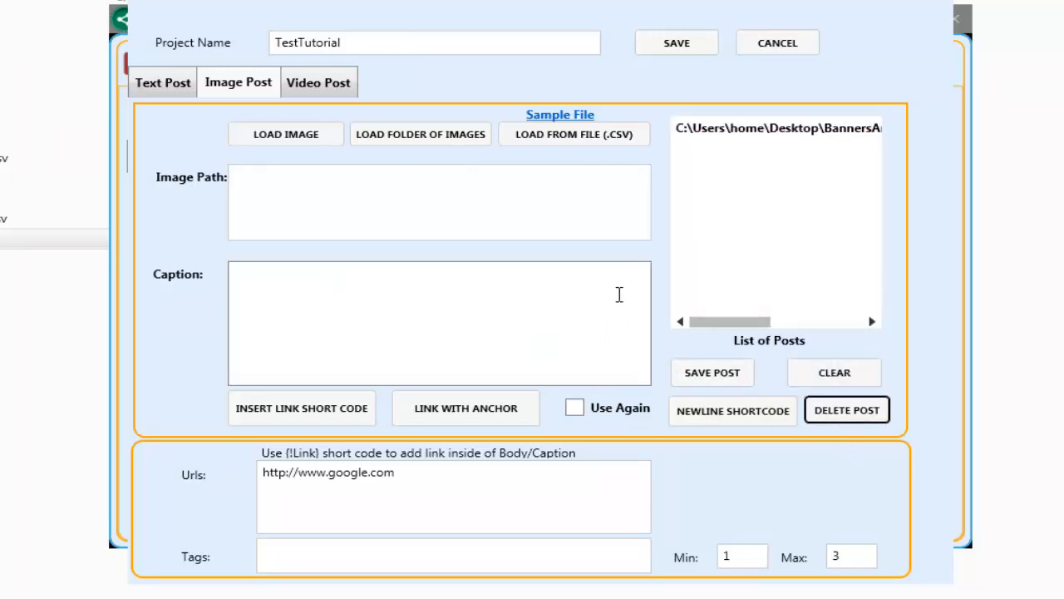
Step: Preview the remaining image post's picture and select the post in the list
{"action": "mouse_move", "coordinate": [761, 143]}
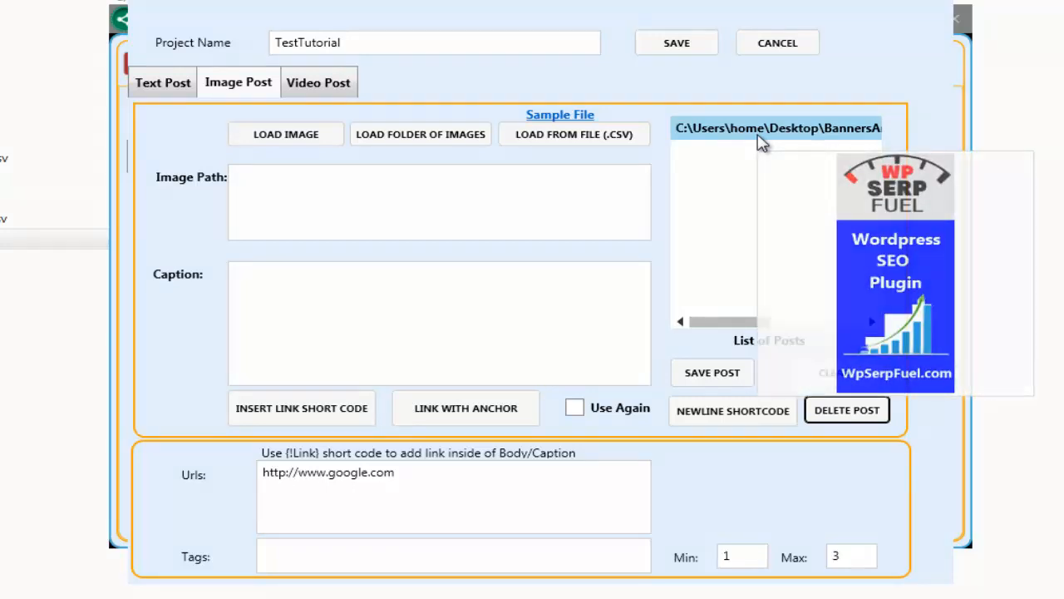
{"action": "left_click", "coordinate": [433, 371]}
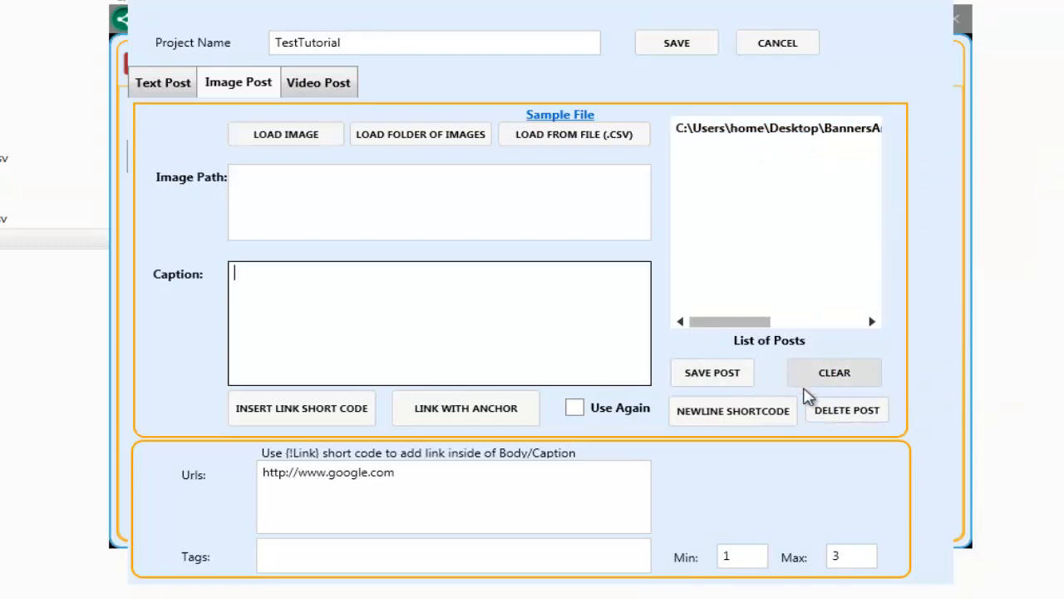
{"action": "left_click", "coordinate": [771, 132]}
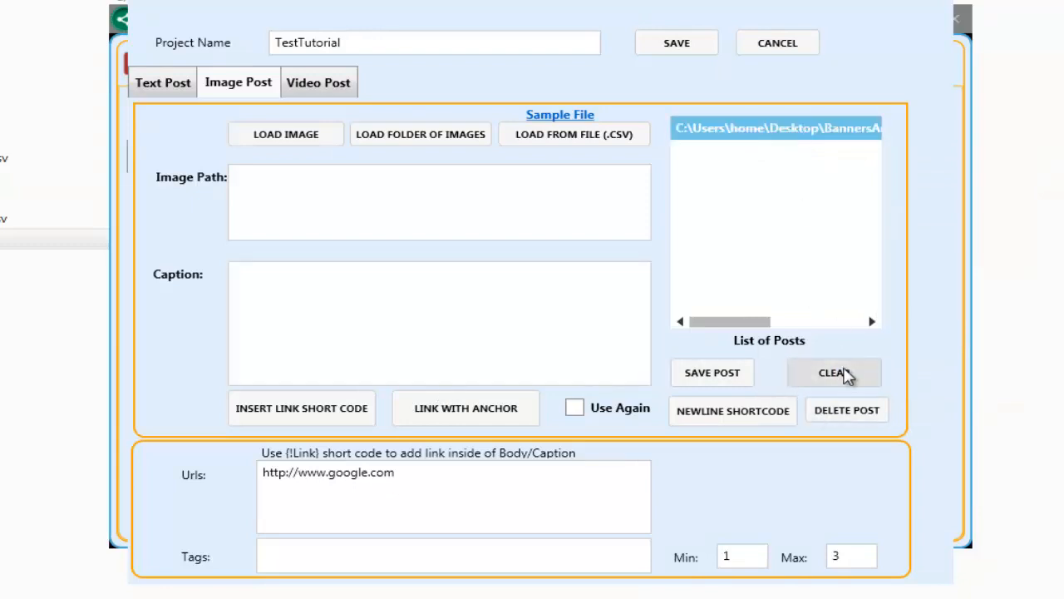
Step: Delete the selected image post and load the BannersAravji desktop folder of images into the image path
{"action": "left_click", "coordinate": [845, 409]}
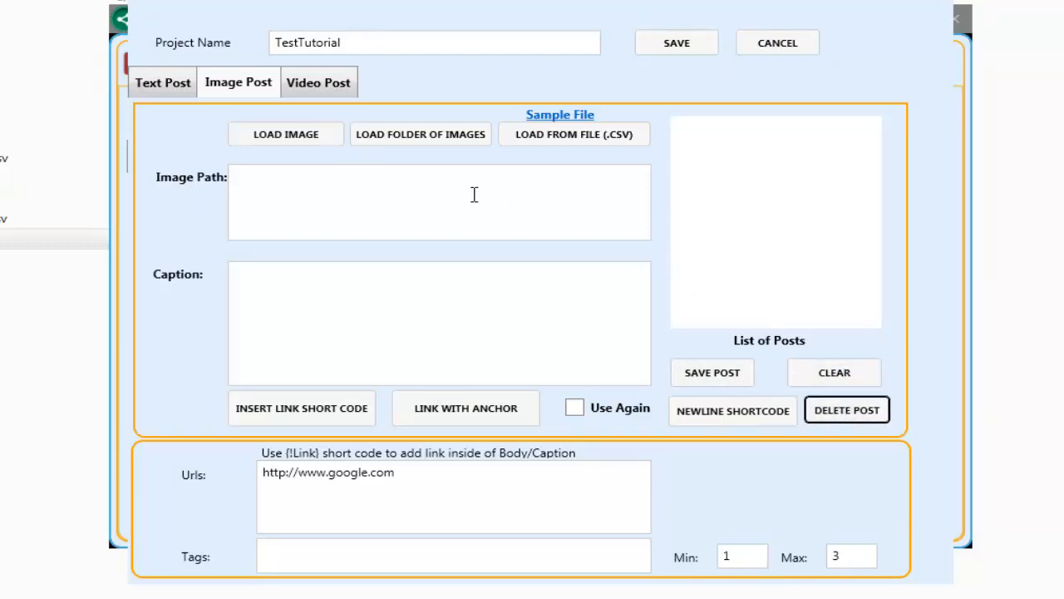
{"action": "left_click", "coordinate": [418, 144]}
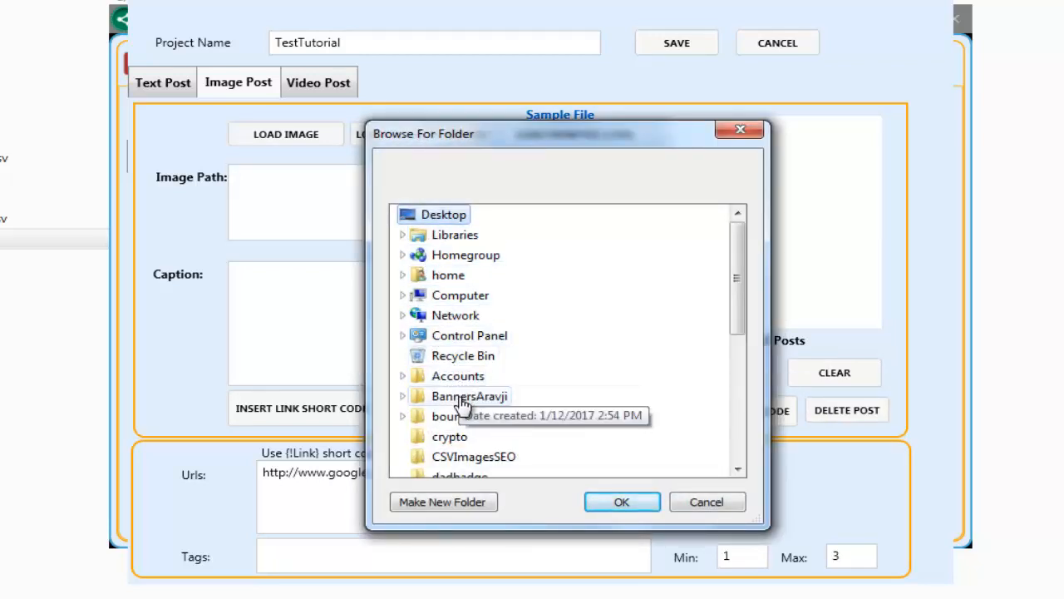
{"action": "left_click", "coordinate": [462, 396]}
{"action": "left_click", "coordinate": [623, 502]}
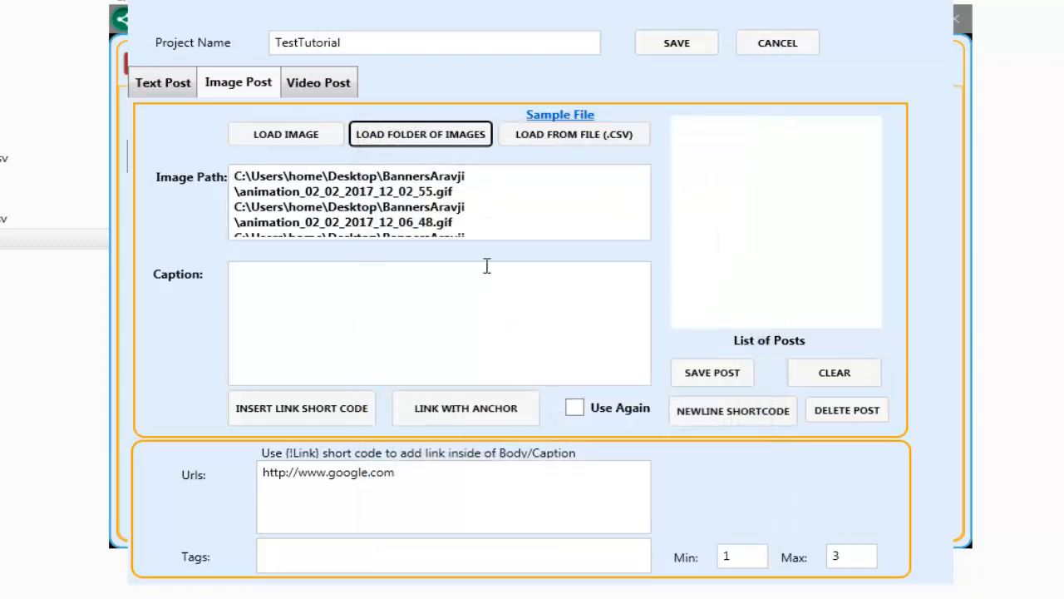
Step: Fill the caption with the numbers 1 to 8, each on its own line
{"action": "left_click", "coordinate": [470, 298]}
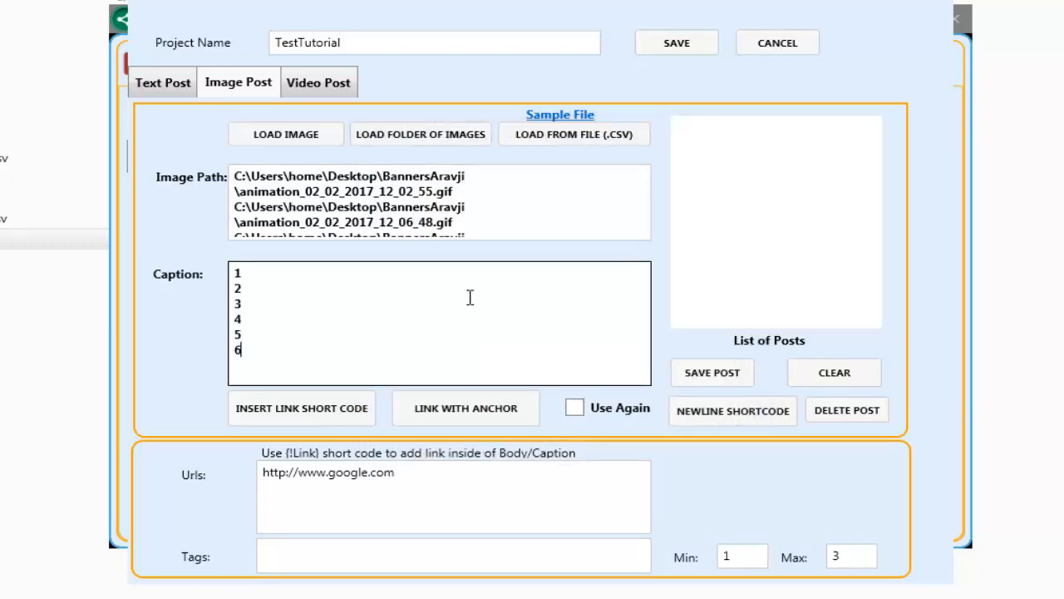
{"action": "key", "text": "Return"}
{"action": "type", "text": "7"}
{"action": "key", "text": "Return"}
{"action": "type", "text": "8"}
{"action": "scroll", "coordinate": [317, 369], "scroll_direction": "up", "scroll_amount": 1}
Step: Extend the caption's first line with a newline short code and "new line", followed by two newline short codes and "a new pone again"
{"action": "left_click", "coordinate": [690, 415]}
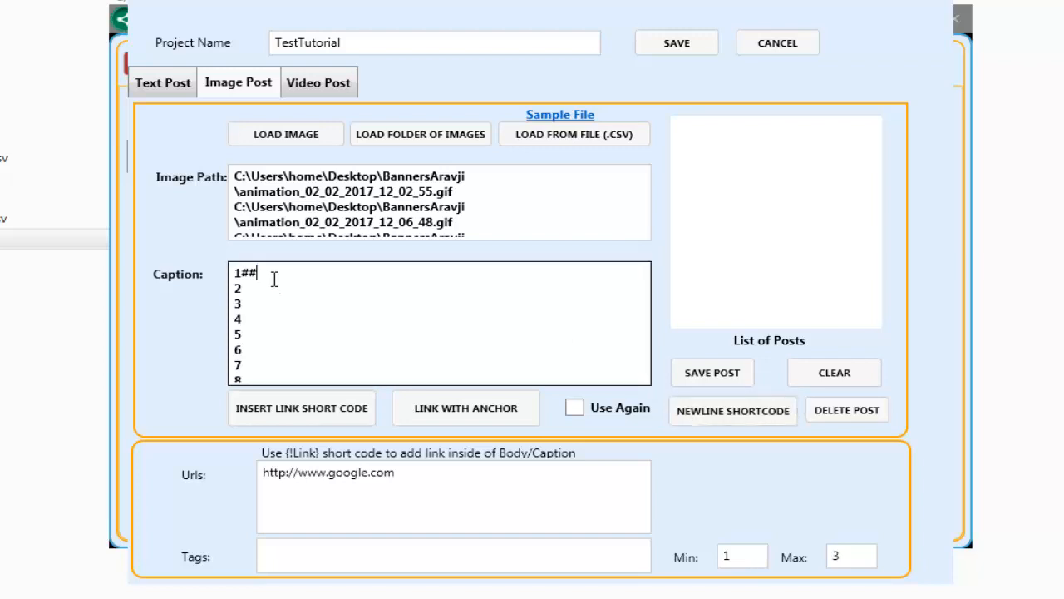
{"action": "type", "text": "new line"}
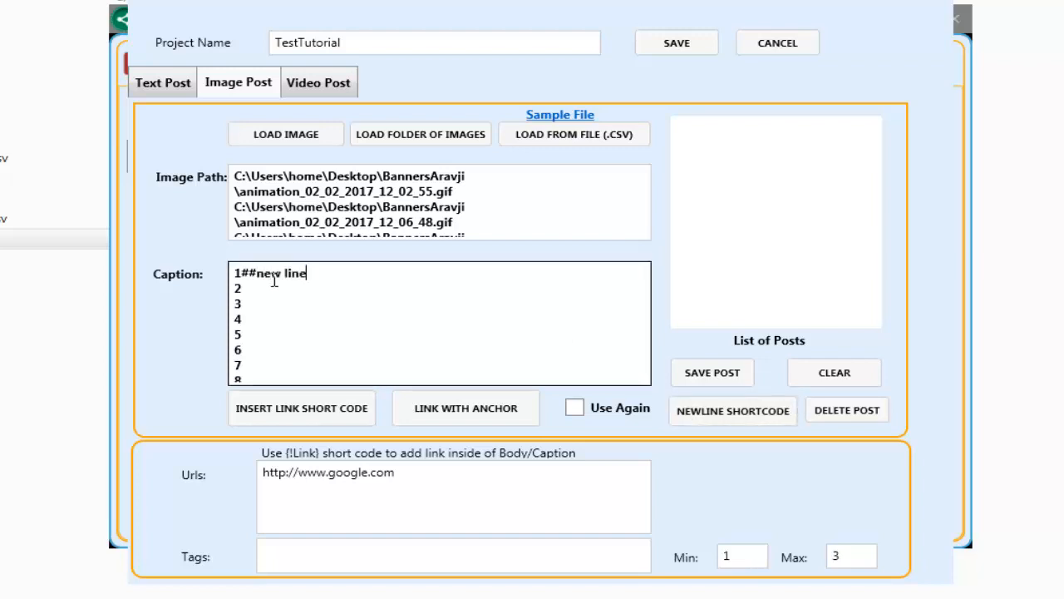
{"action": "left_click", "coordinate": [713, 413]}
{"action": "left_click", "coordinate": [713, 413]}
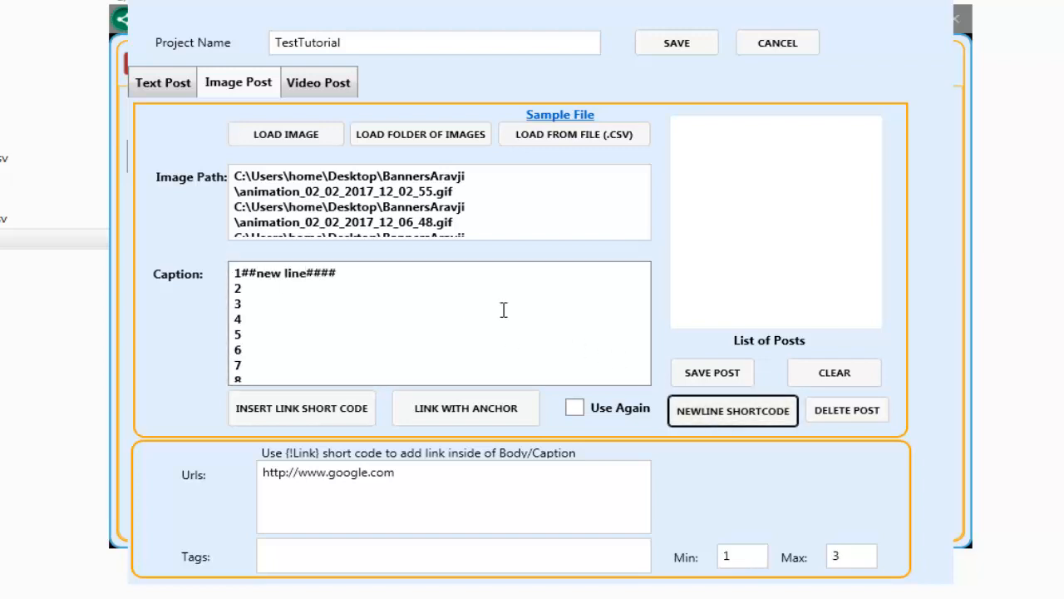
{"action": "key", "text": "space"}
{"action": "left_click", "coordinate": [499, 291]}
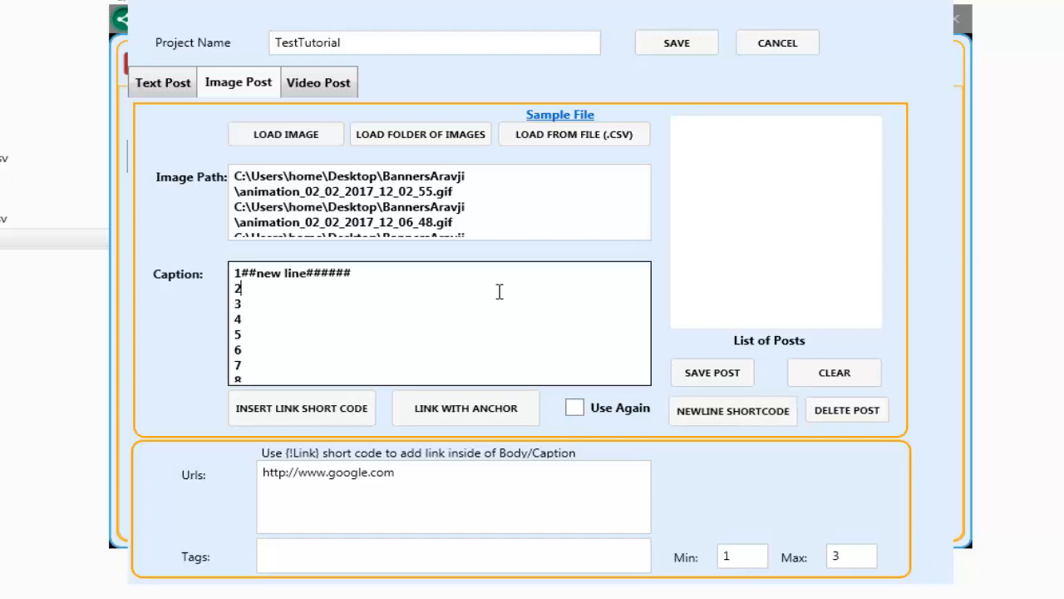
{"action": "left_click", "coordinate": [451, 275]}
{"action": "left_click", "coordinate": [743, 410]}
{"action": "key", "text": "space"}
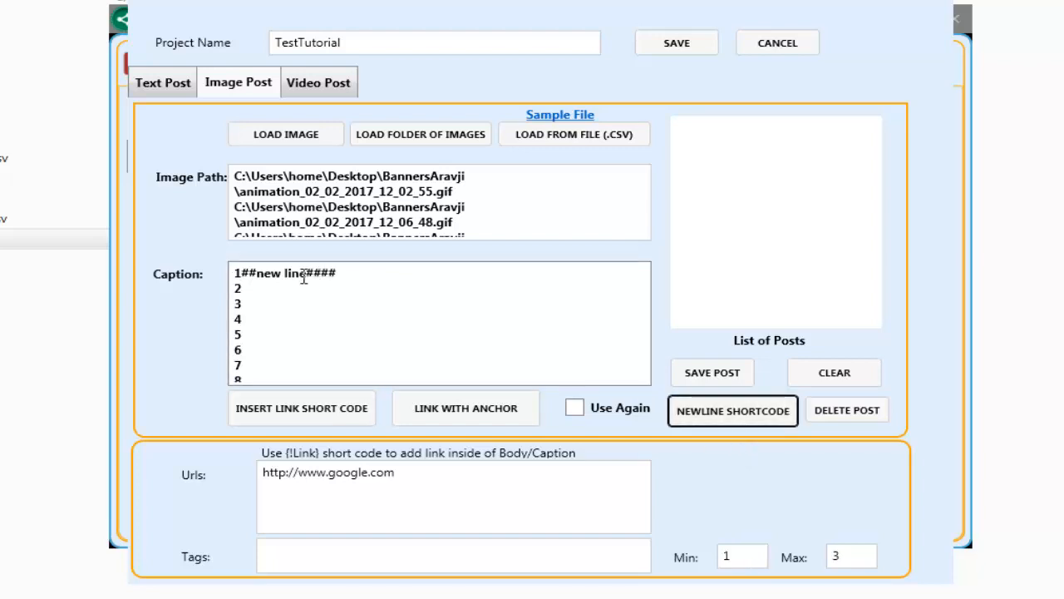
{"action": "left_click", "coordinate": [356, 274]}
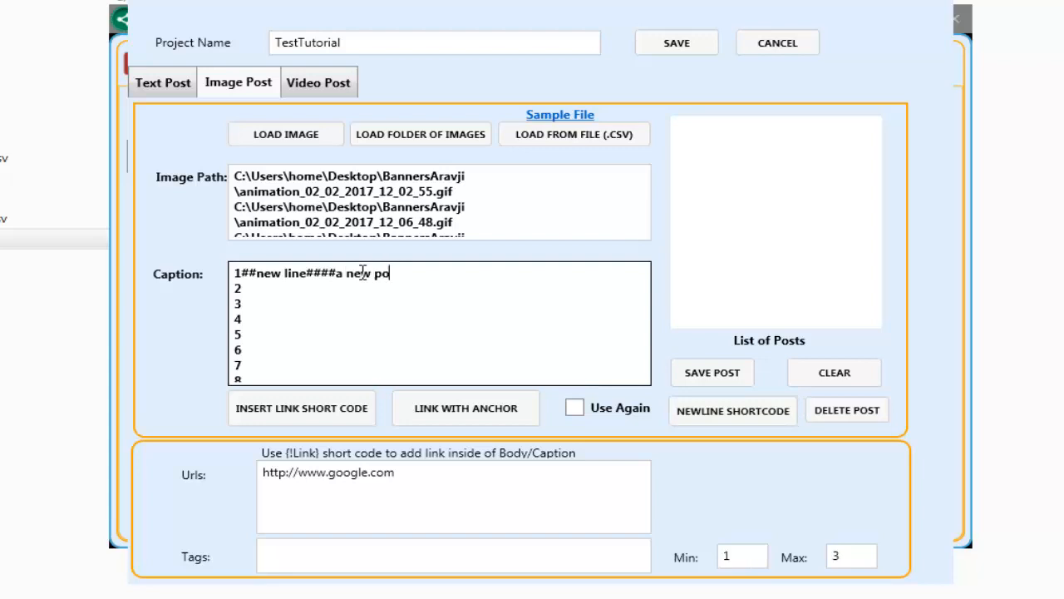
Step: Save the batch of image posts and open several from the list to check their image paths and captions
{"action": "left_click", "coordinate": [713, 373]}
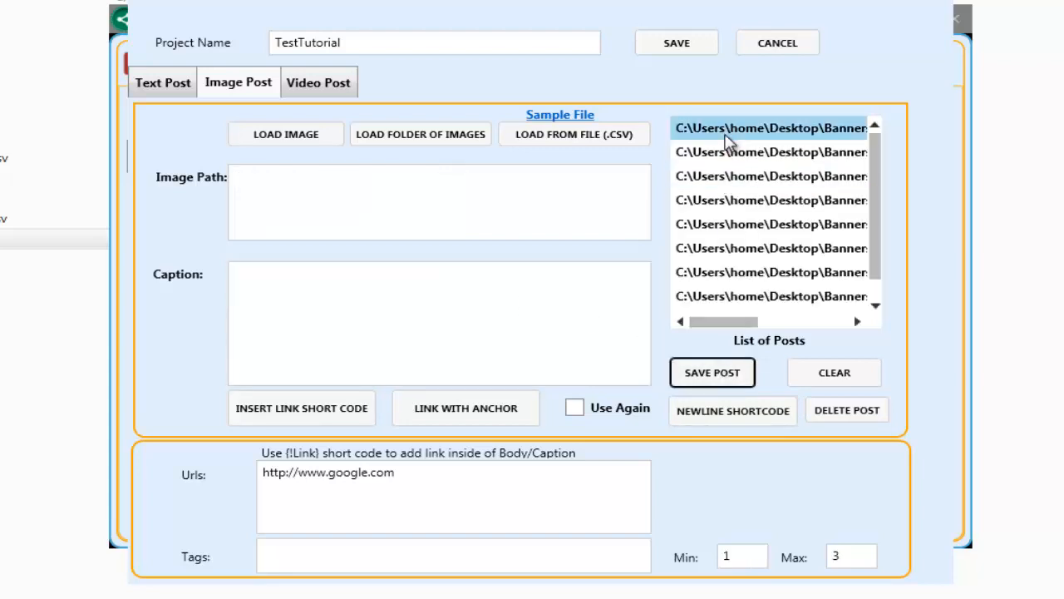
{"action": "mouse_move", "coordinate": [729, 157]}
{"action": "left_click", "coordinate": [724, 132]}
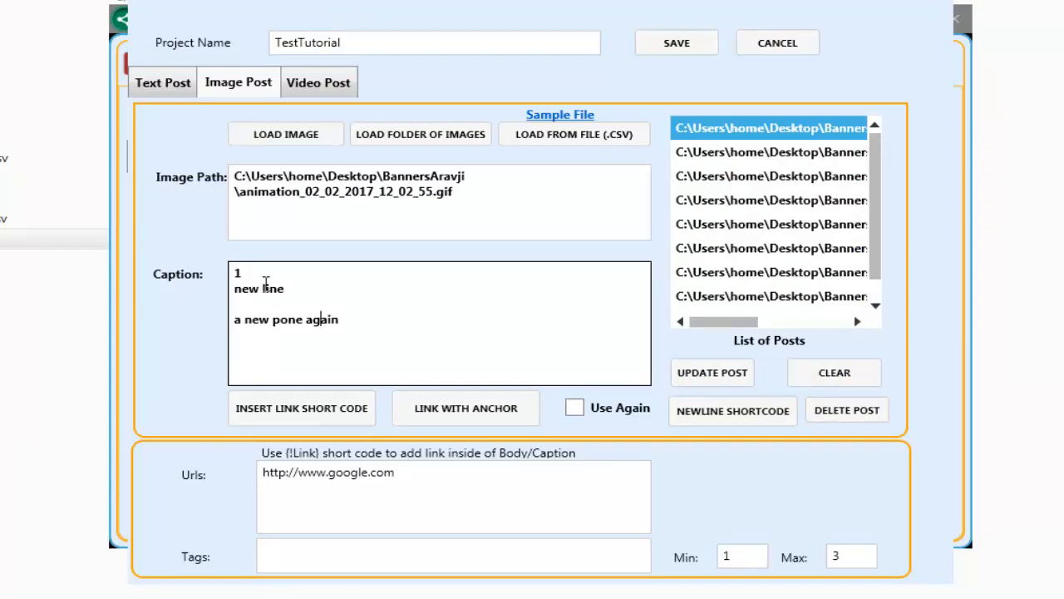
{"action": "left_click", "coordinate": [693, 152]}
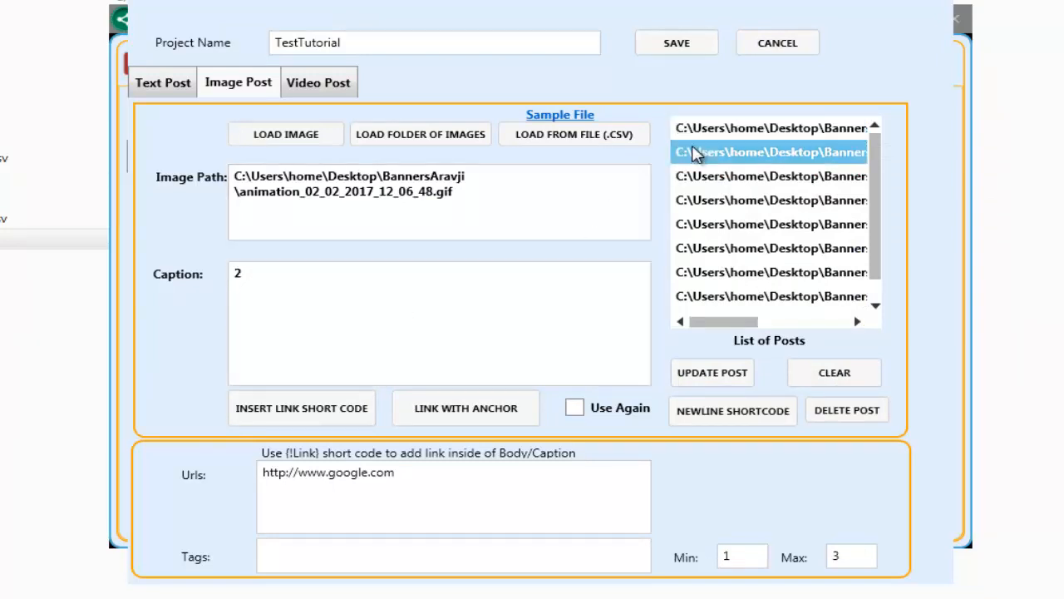
{"action": "left_click", "coordinate": [726, 183]}
{"action": "left_click", "coordinate": [722, 203]}
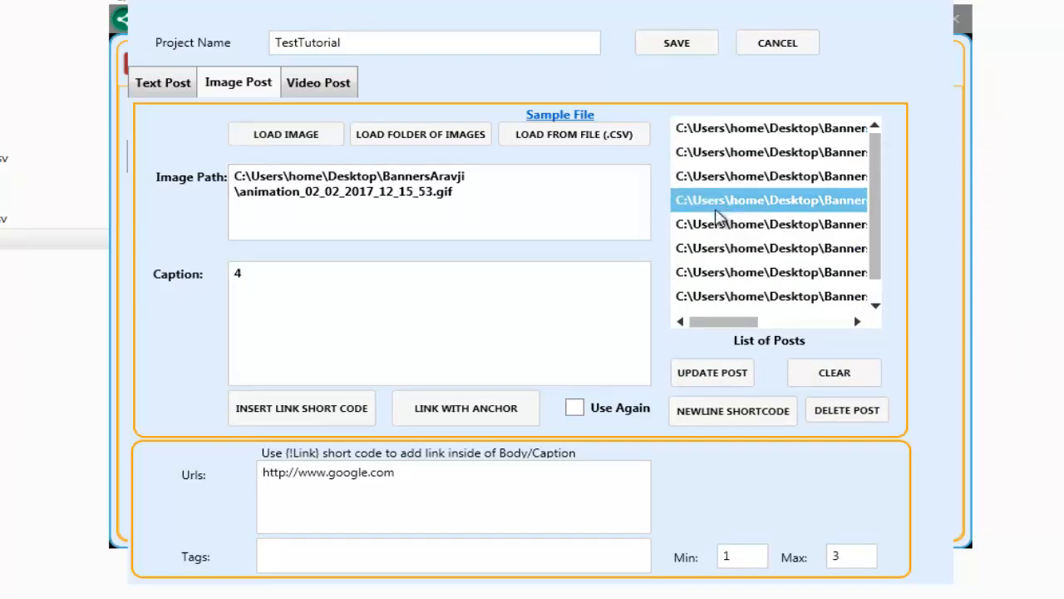
{"action": "left_click", "coordinate": [726, 225]}
{"action": "left_click", "coordinate": [735, 275]}
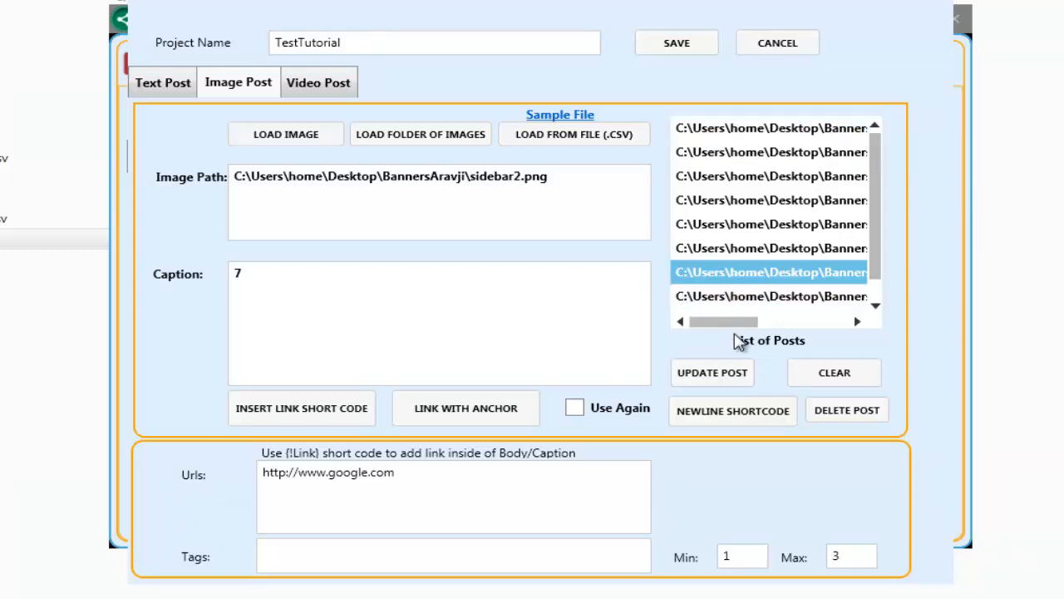
Step: Discard the current project and start a new Tumblr project on its image post section
{"action": "left_click", "coordinate": [783, 64]}
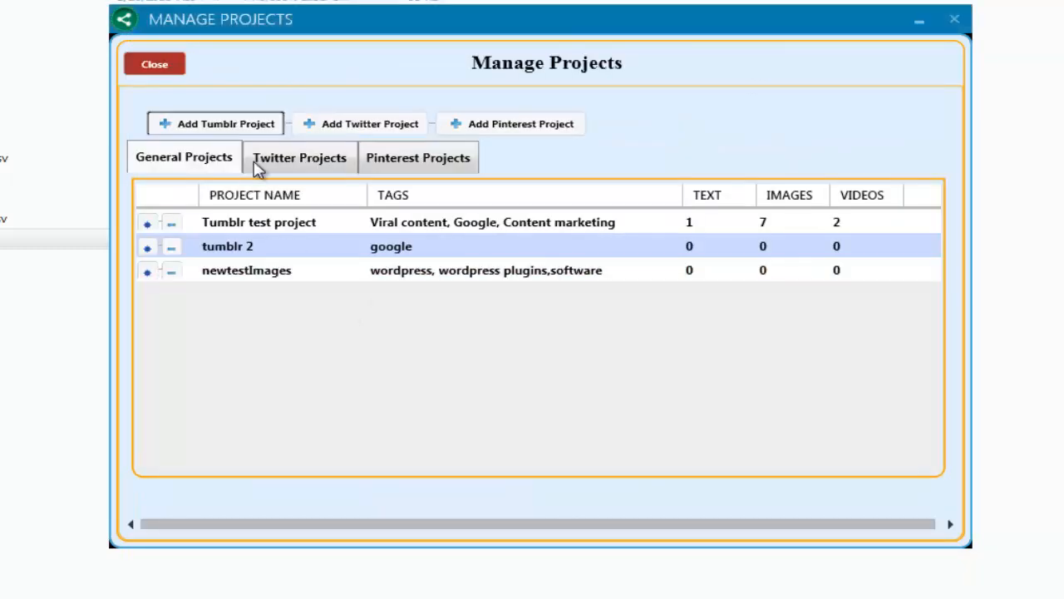
{"action": "left_click", "coordinate": [244, 121]}
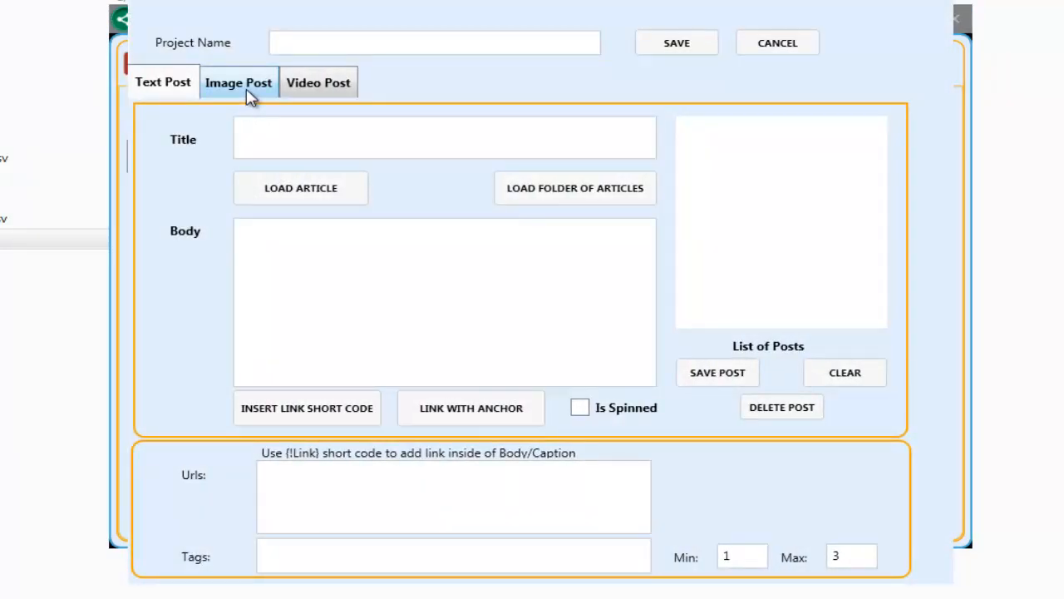
{"action": "left_click", "coordinate": [246, 87]}
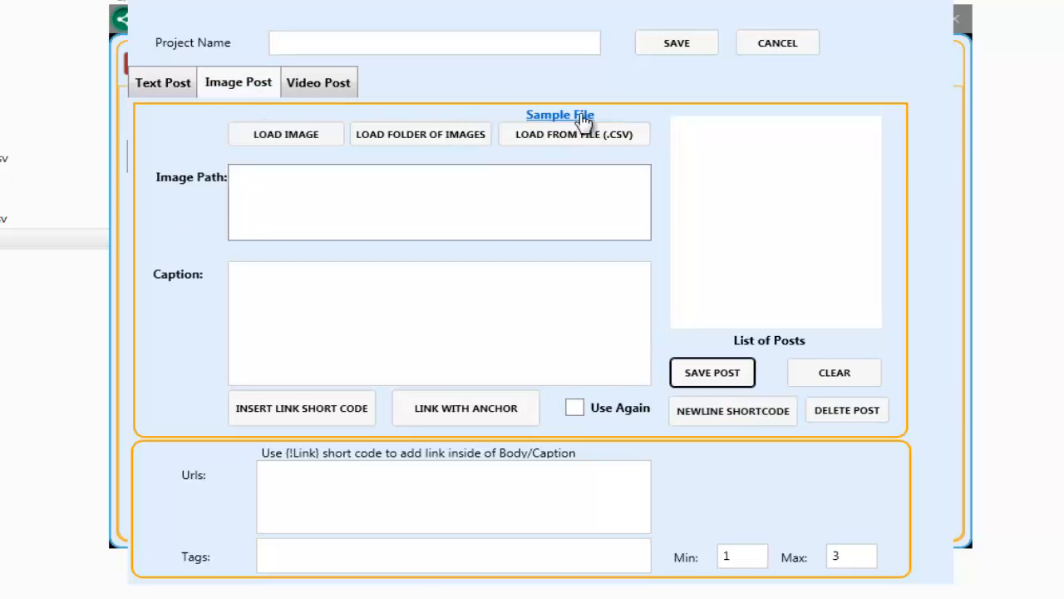
{"action": "left_click", "coordinate": [596, 173]}
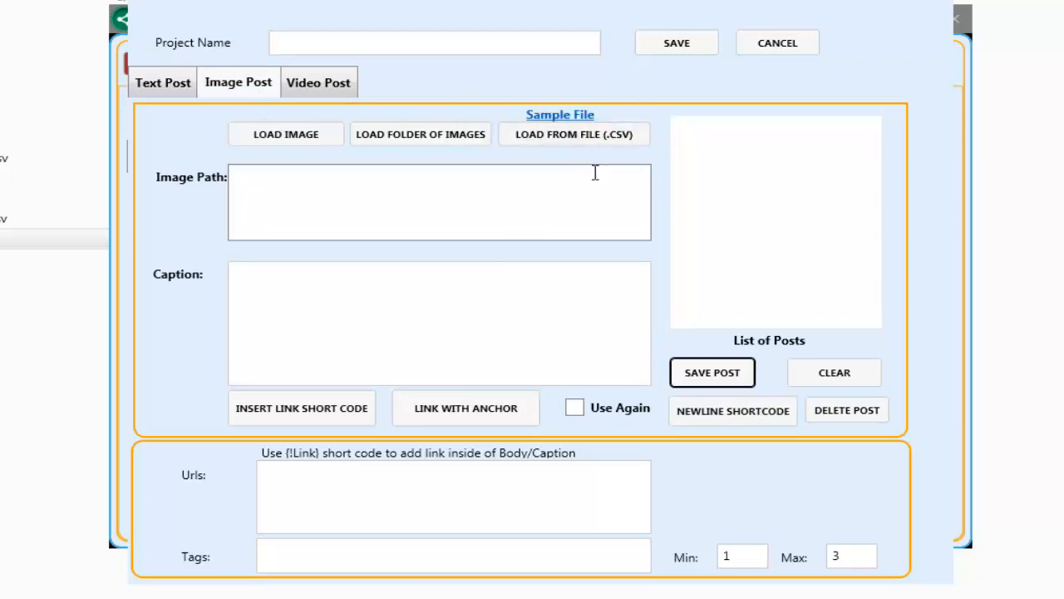
Step: Open the sample image CSV file and examine its caption, image location and clickthrough link columns
{"action": "left_click", "coordinate": [572, 116]}
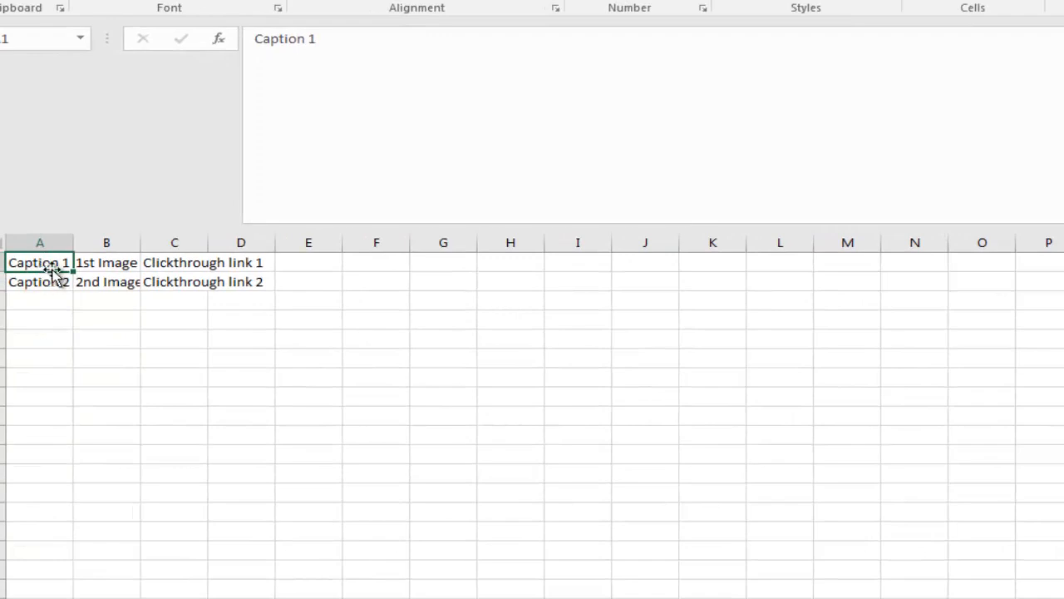
{"action": "left_click", "coordinate": [90, 260]}
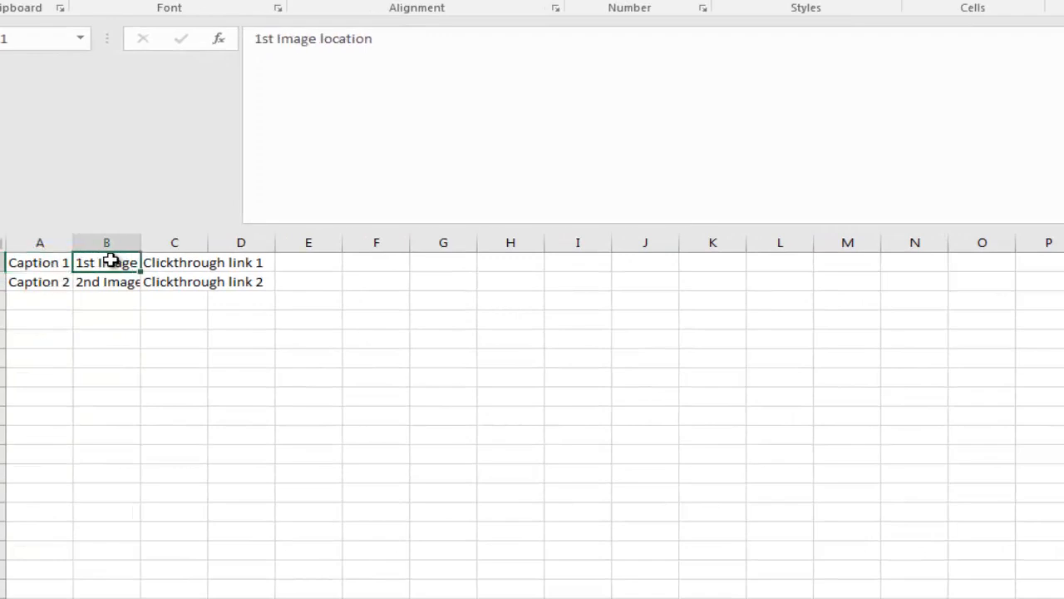
{"action": "left_click", "coordinate": [173, 266]}
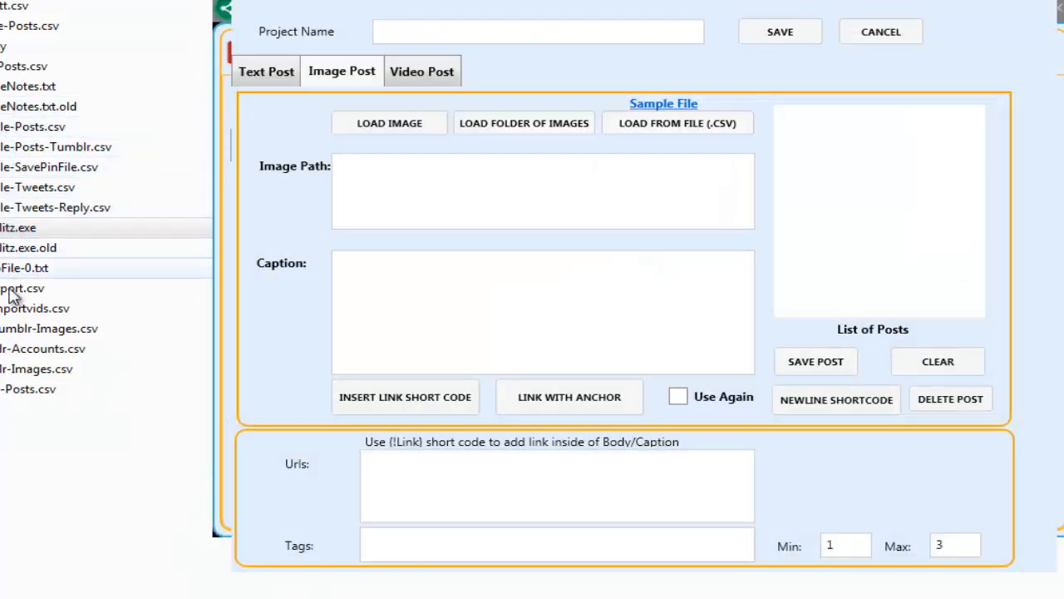
Step: Open test-tumblr-Images.csv, delete column D and fit column A's width to the captions
{"action": "double_click", "coordinate": [12, 331]}
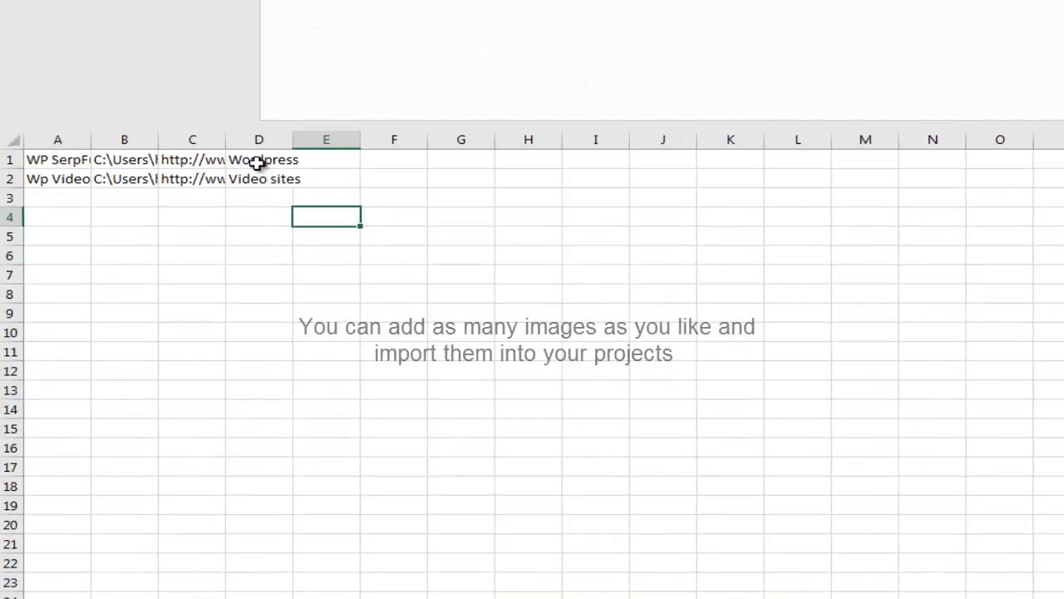
{"action": "left_click", "coordinate": [204, 141]}
{"action": "right_click", "coordinate": [258, 156]}
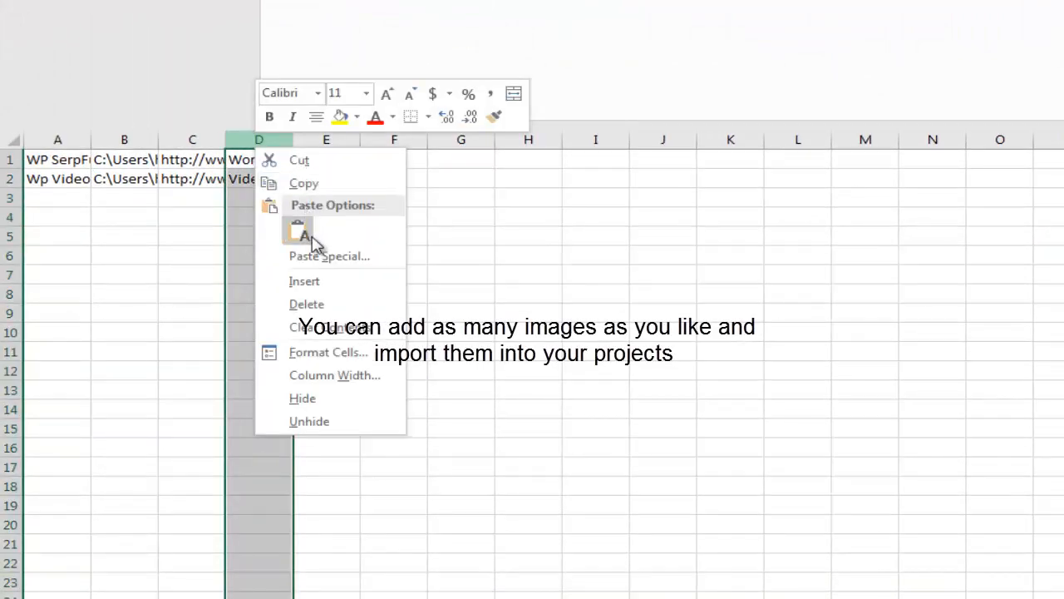
{"action": "left_click", "coordinate": [313, 302]}
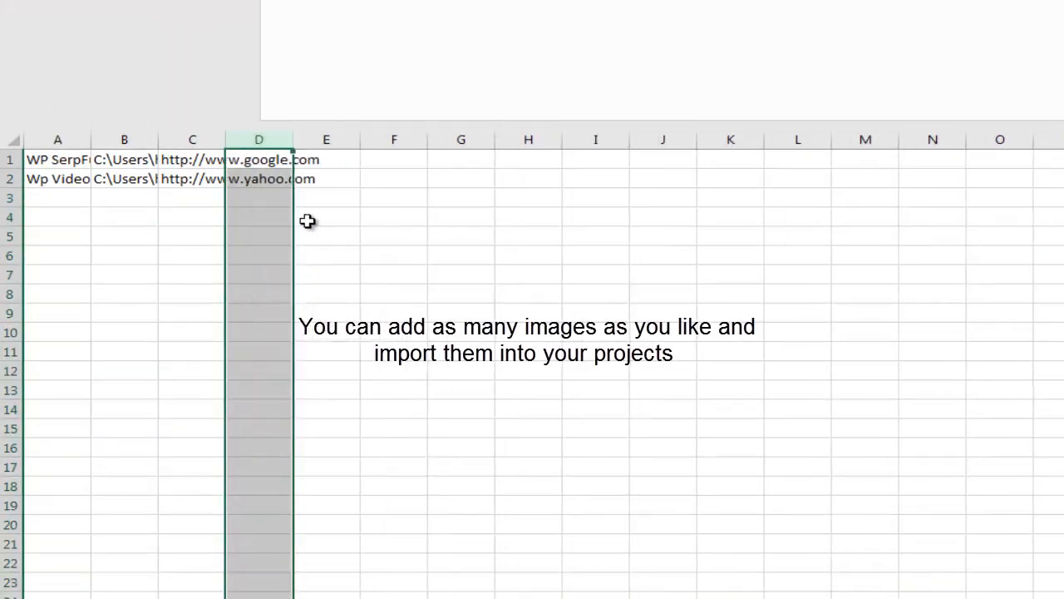
{"action": "left_click", "coordinate": [398, 218]}
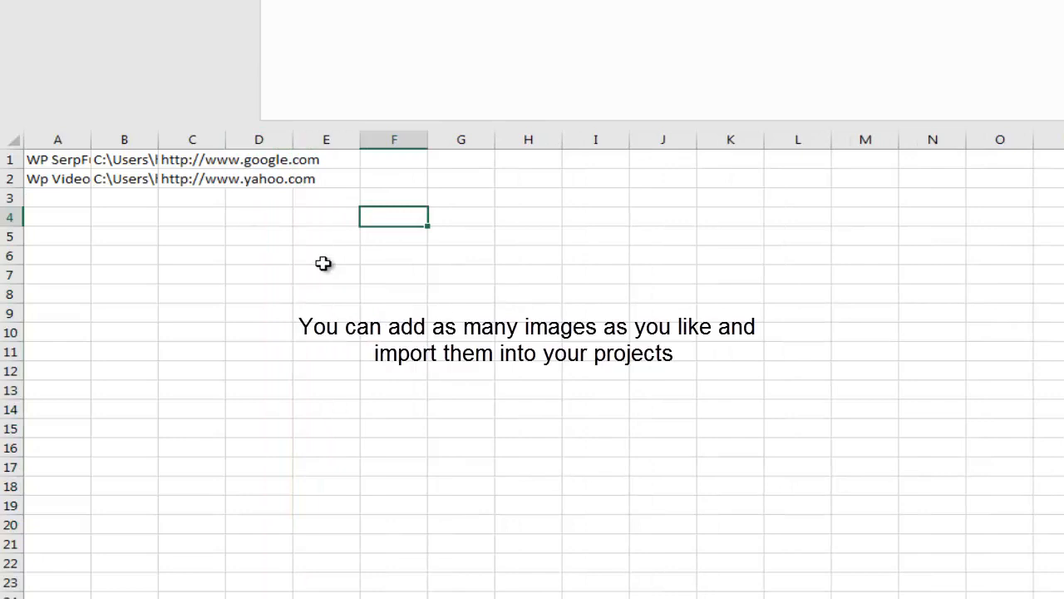
{"action": "double_click", "coordinate": [90, 140]}
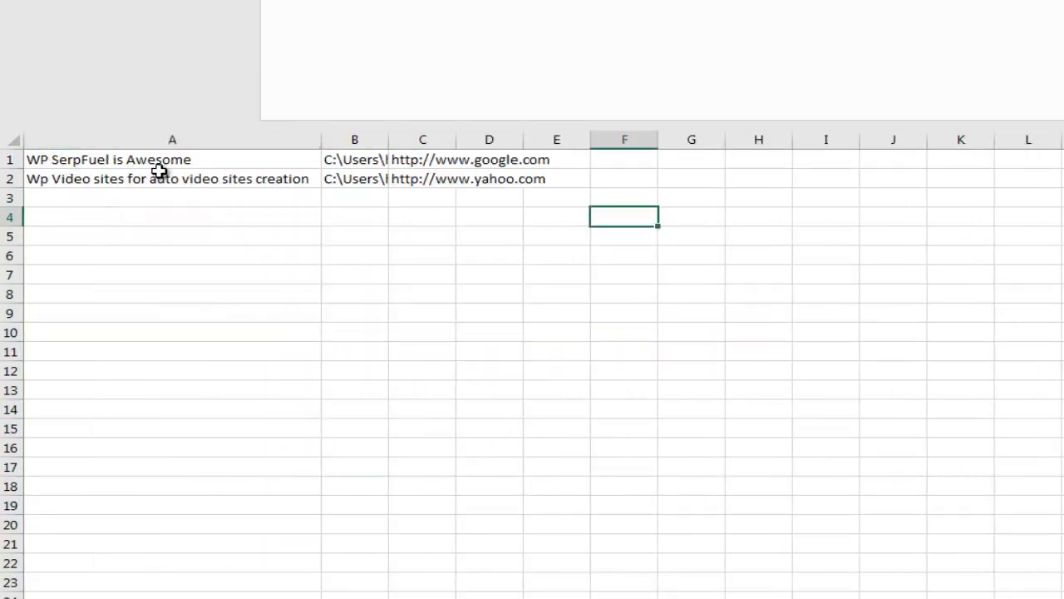
{"action": "left_click_drag", "start_coordinate": [159, 166], "coordinate": [173, 176]}
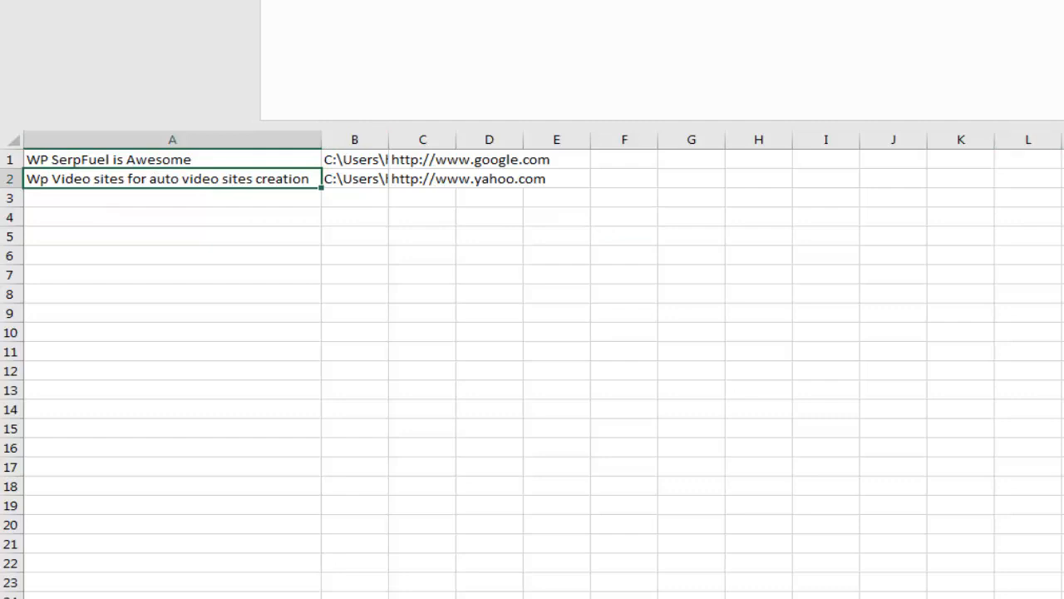
Step: Close test-tumblr-Images.csv, saving the changes over the existing file and keeping the CSV format
{"action": "key", "text": "ctrl+w"}
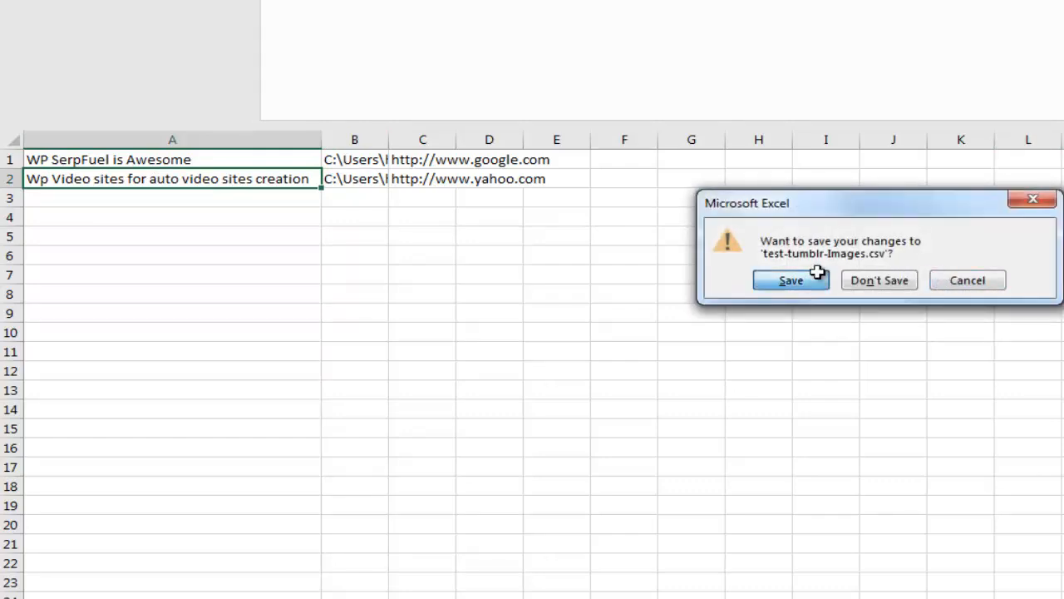
{"action": "left_click", "coordinate": [817, 272]}
{"action": "left_click", "coordinate": [664, 193]}
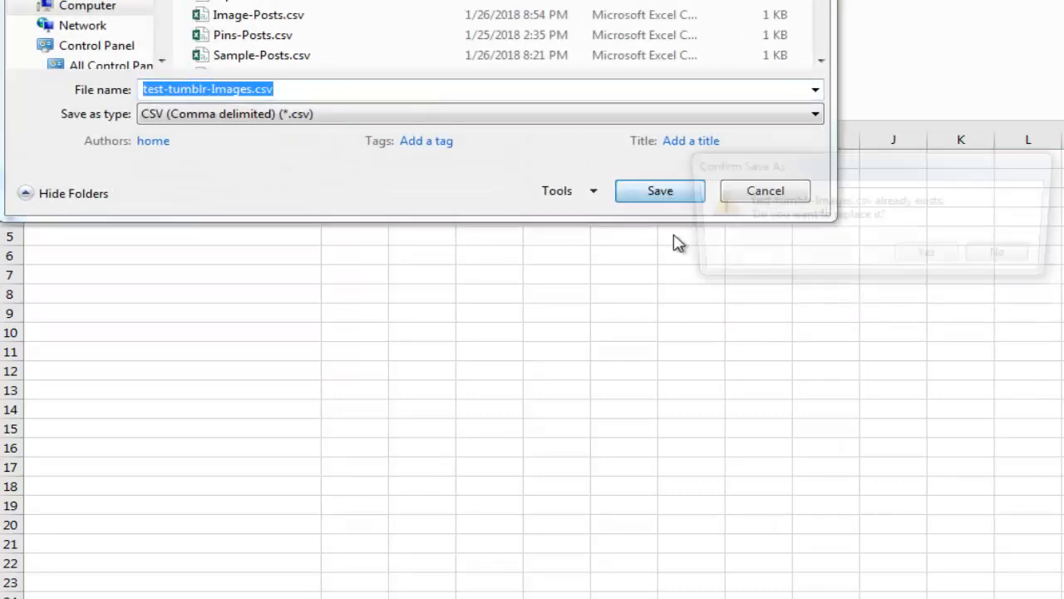
{"action": "left_click", "coordinate": [932, 256]}
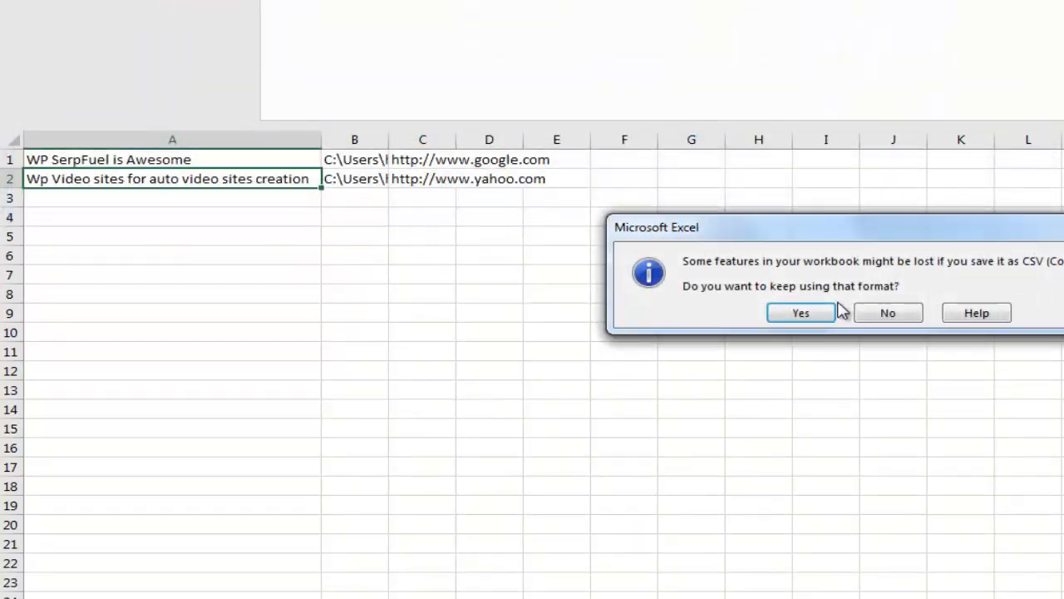
{"action": "left_click", "coordinate": [813, 313]}
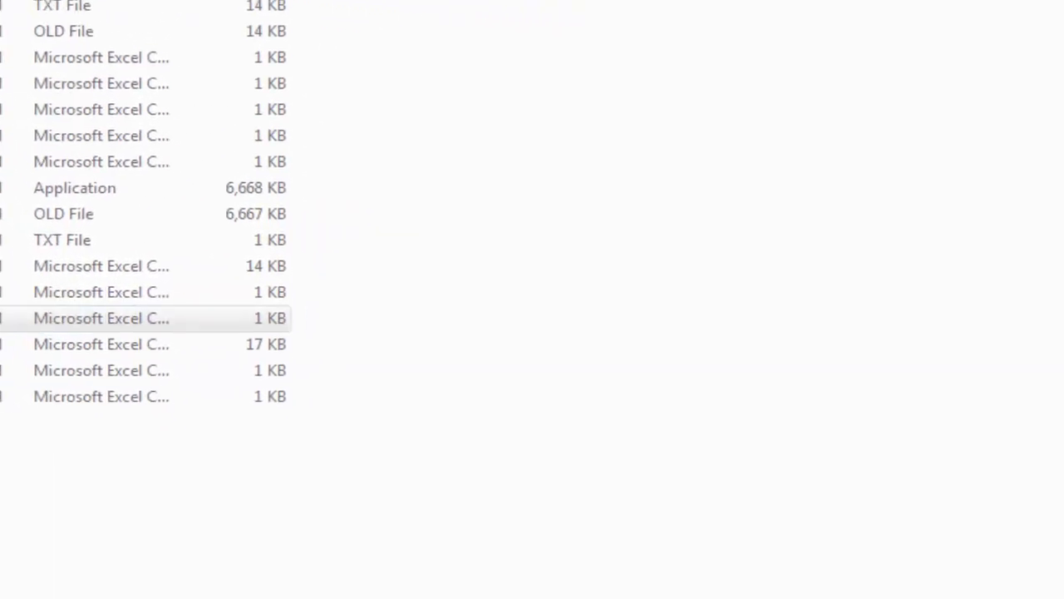
Step: Switch back to SociBlitz, start loading image posts from a CSV file and browse to the TESTVERSION folder using its path copied from Explorer
{"action": "key", "text": "alt+Tab"}
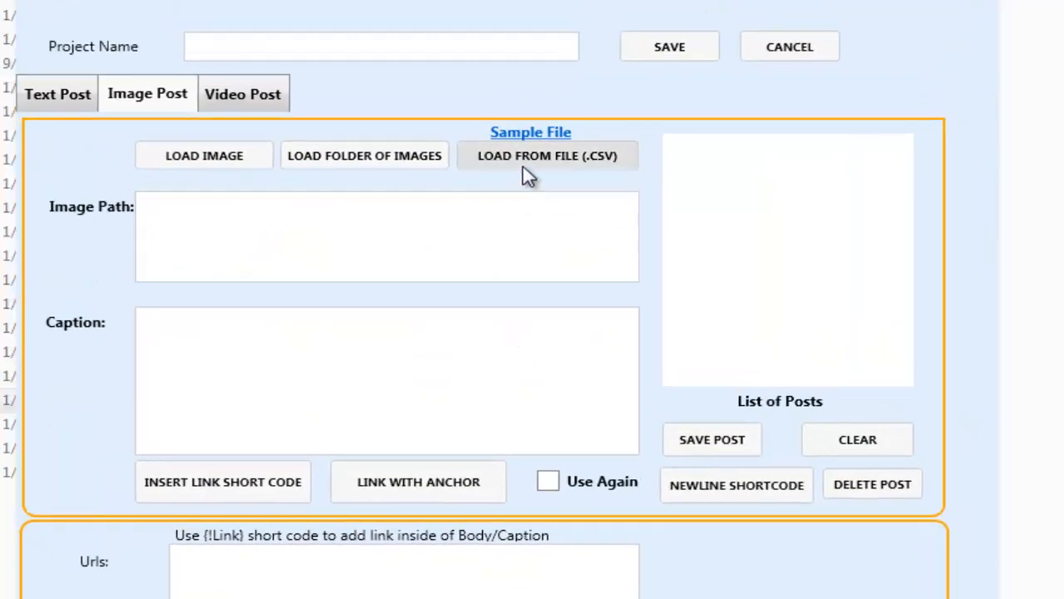
{"action": "left_click", "coordinate": [528, 165]}
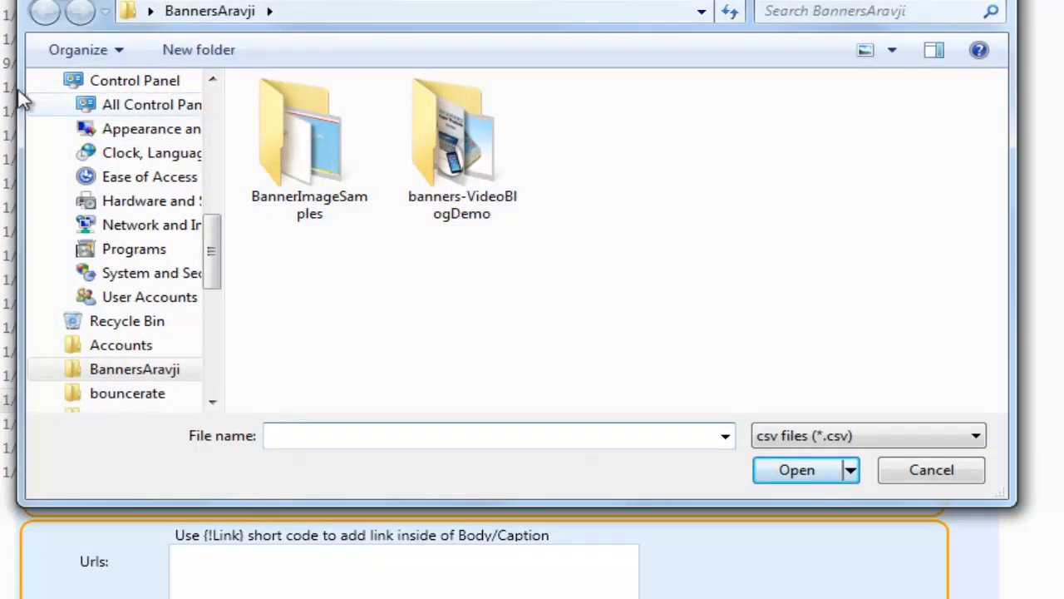
{"action": "left_click", "coordinate": [78, 0]}
{"action": "right_click", "coordinate": [79, 0]}
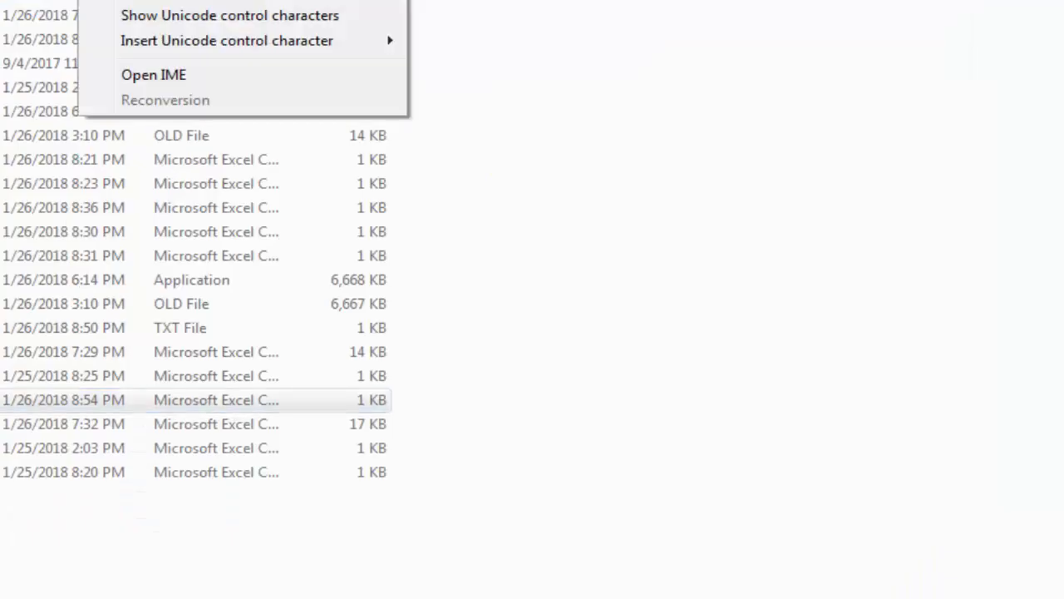
{"action": "left_click", "coordinate": [133, 0]}
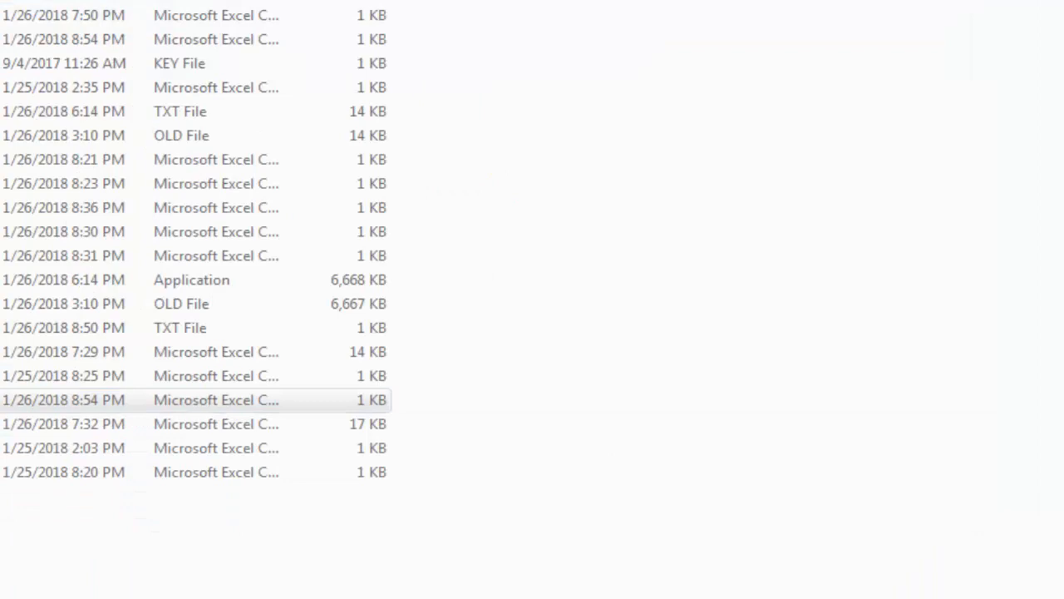
{"action": "left_click", "coordinate": [582, 598]}
{"action": "left_click", "coordinate": [371, 11]}
{"action": "right_click", "coordinate": [371, 11]}
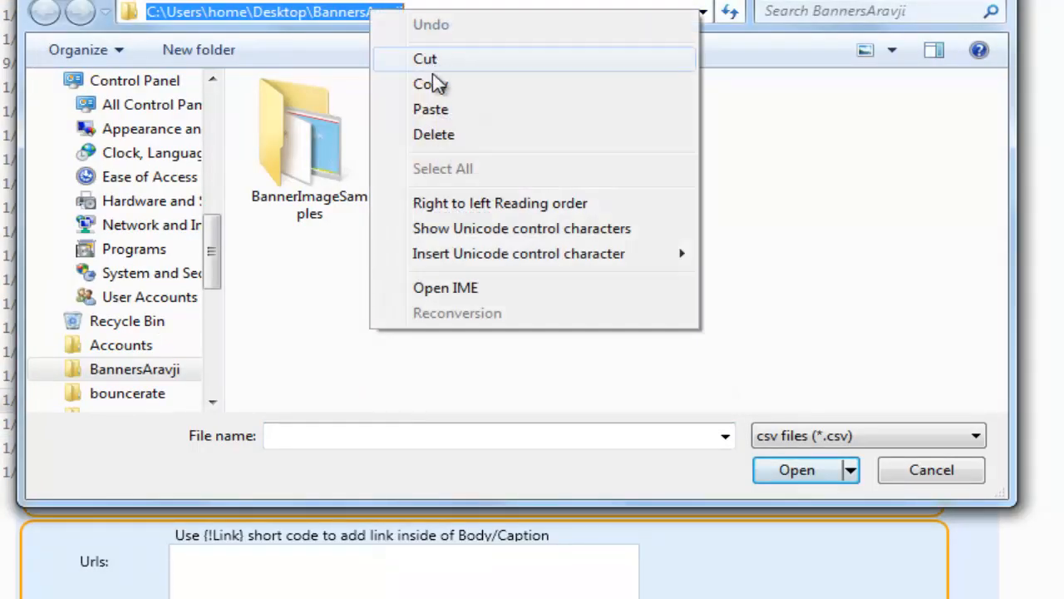
{"action": "left_click", "coordinate": [431, 109]}
{"action": "key", "text": "Return"}
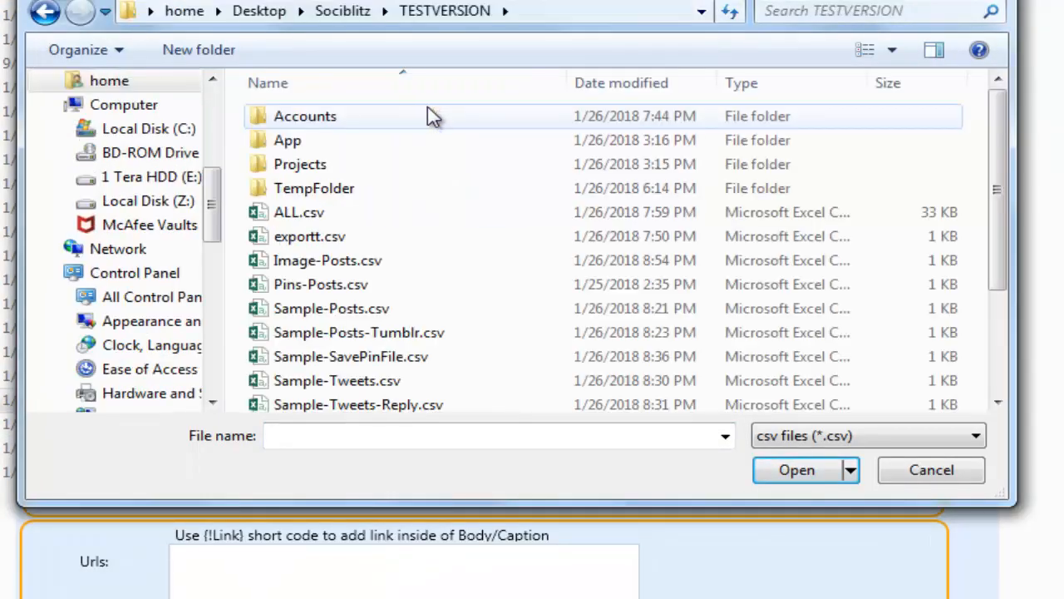
Step: Load test-tumblr-Images.csv and save its image paths and captions as posts in the project
{"action": "left_click", "coordinate": [397, 334]}
{"action": "scroll", "coordinate": [397, 336], "scroll_direction": "down", "scroll_amount": 2}
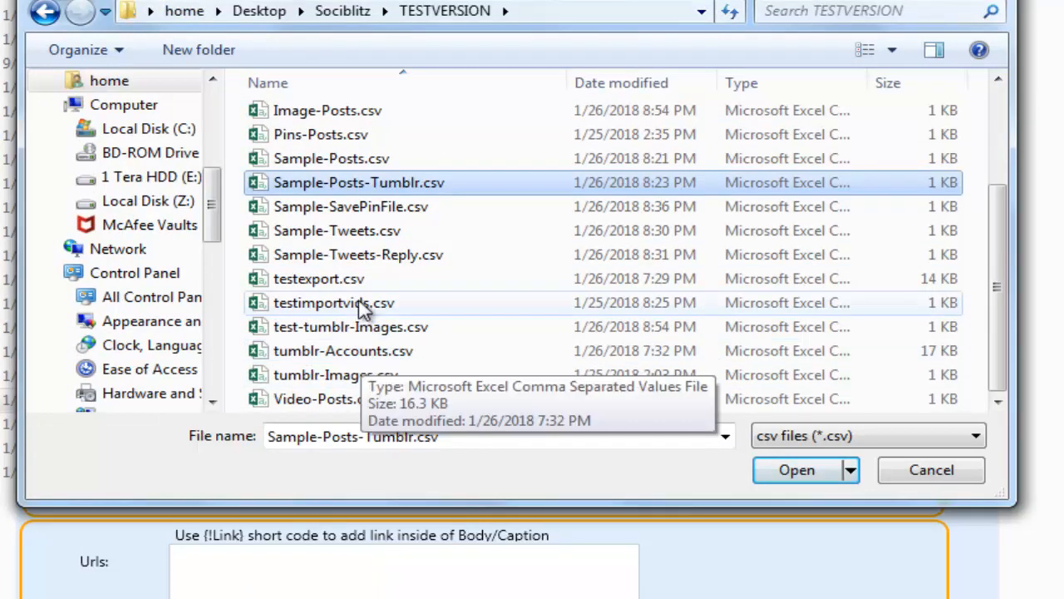
{"action": "double_click", "coordinate": [344, 336]}
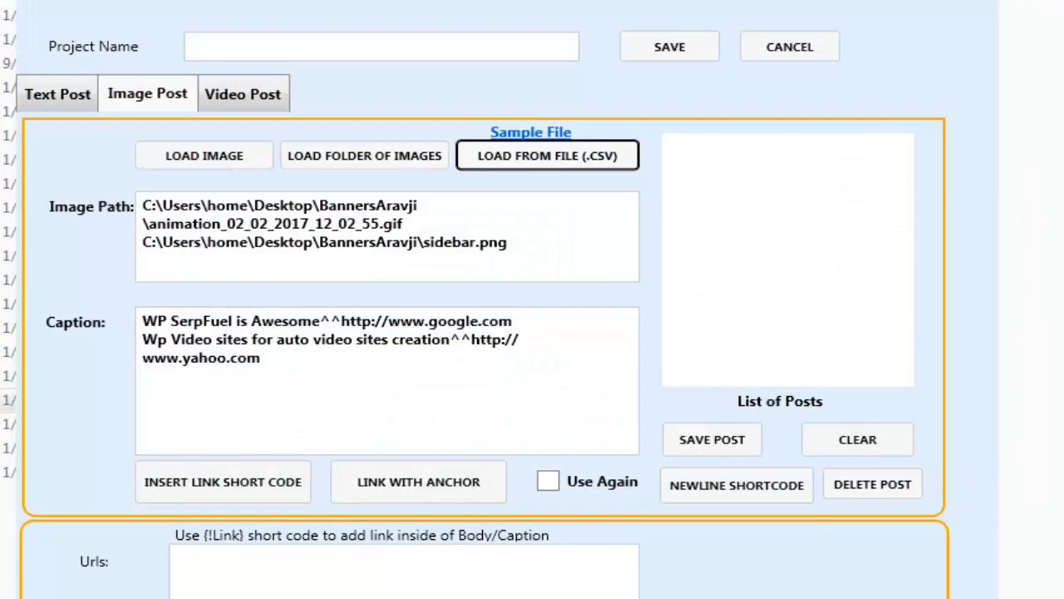
{"action": "left_click", "coordinate": [368, 346]}
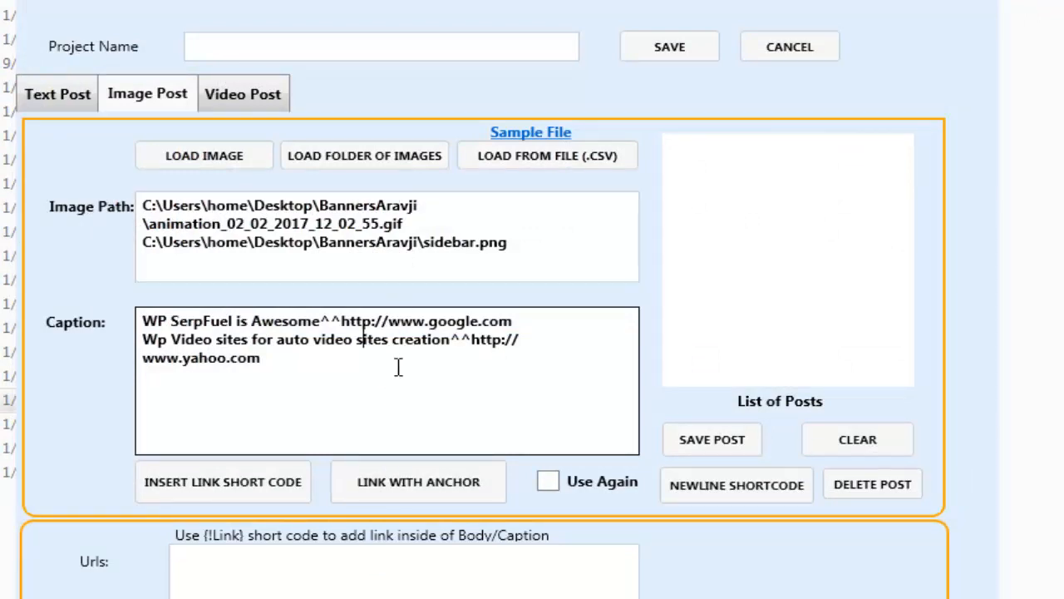
{"action": "left_click", "coordinate": [687, 439]}
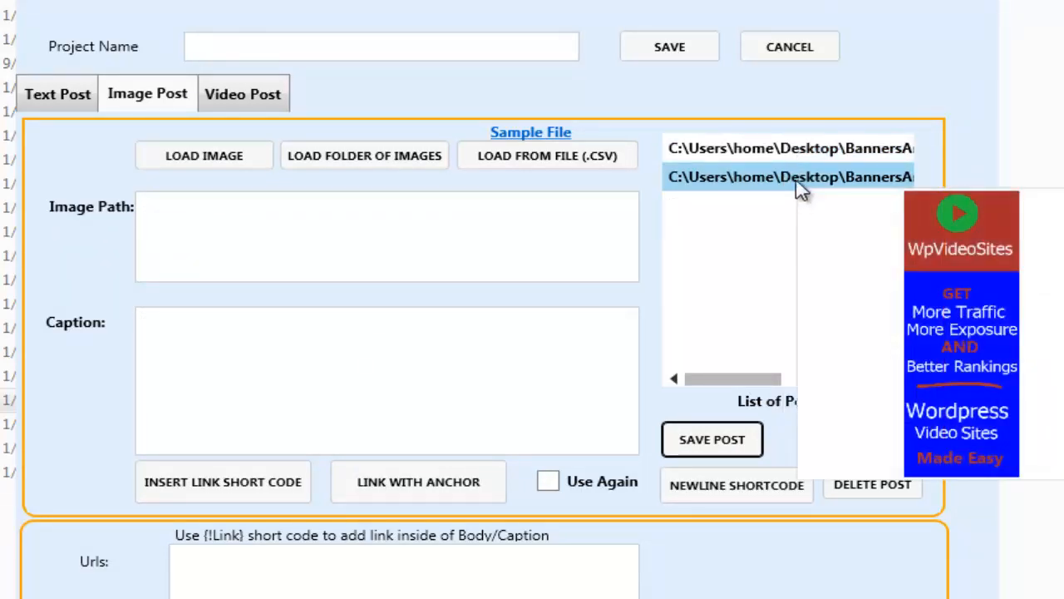
Step: Review the image path and the caption with its link for each of the saved image posts
{"action": "left_click", "coordinate": [794, 159]}
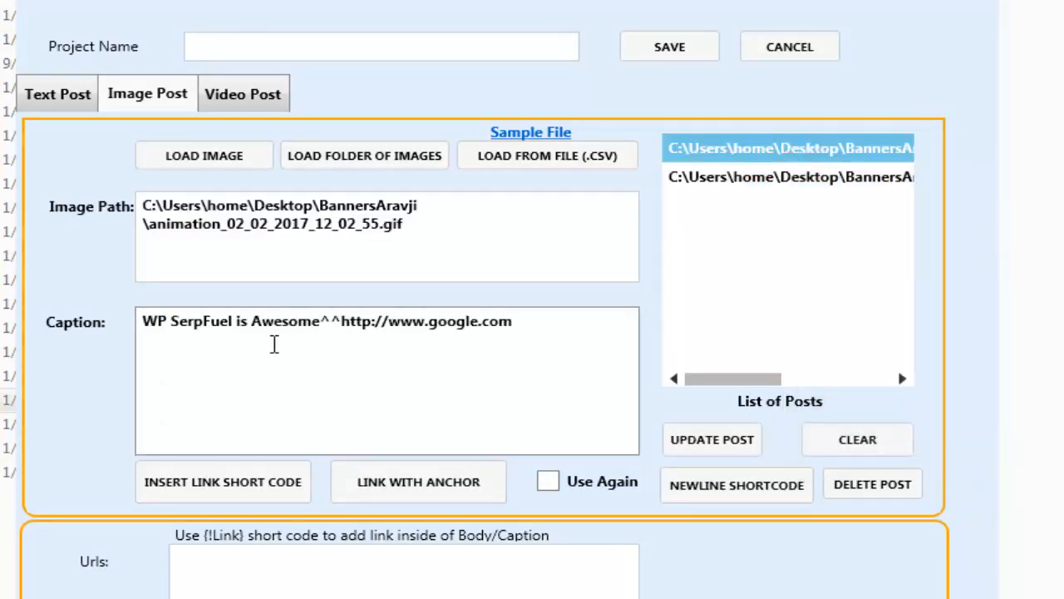
{"action": "left_click", "coordinate": [333, 317]}
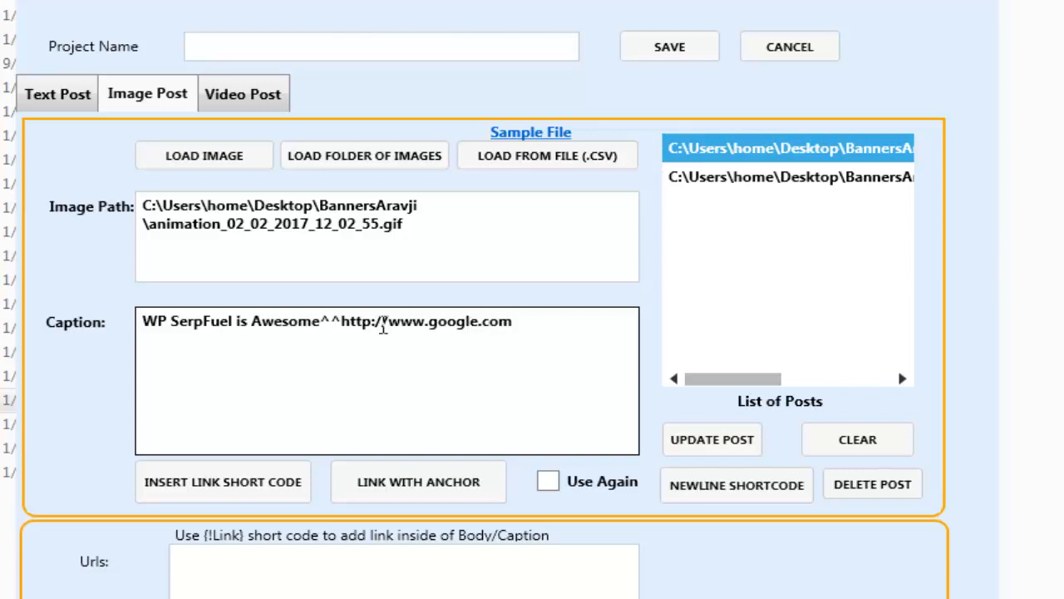
{"action": "left_click", "coordinate": [725, 185]}
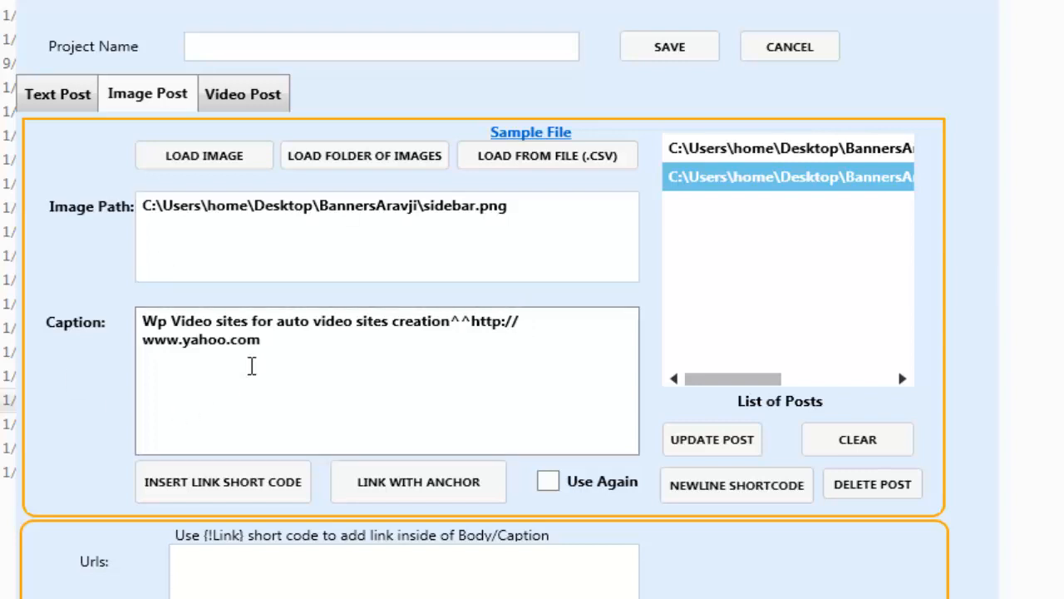
Step: Name the project testimageposts, save it and close the project manager
{"action": "left_click", "coordinate": [462, 50]}
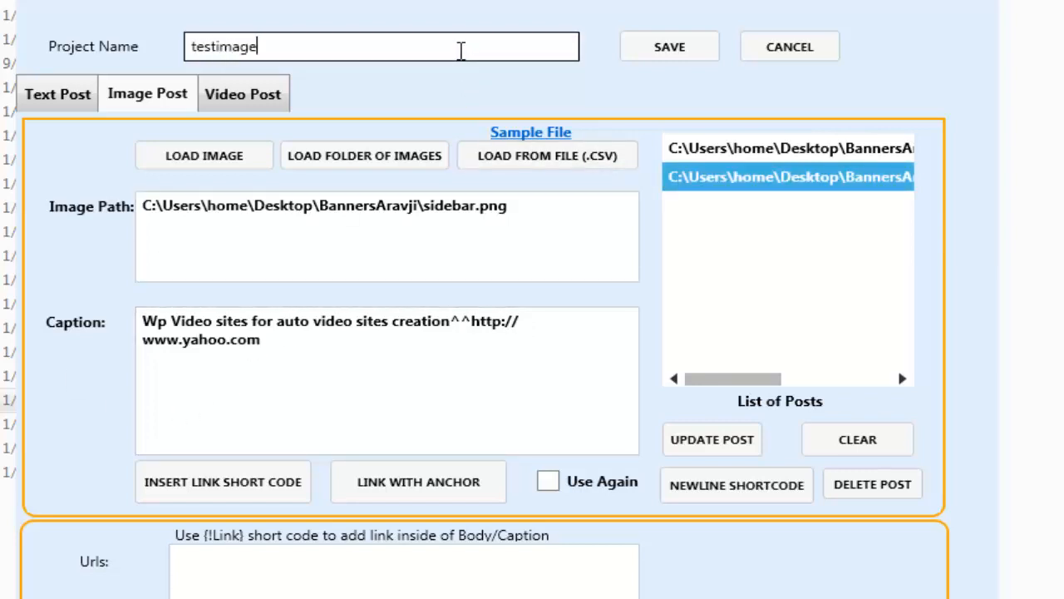
{"action": "left_click", "coordinate": [657, 45]}
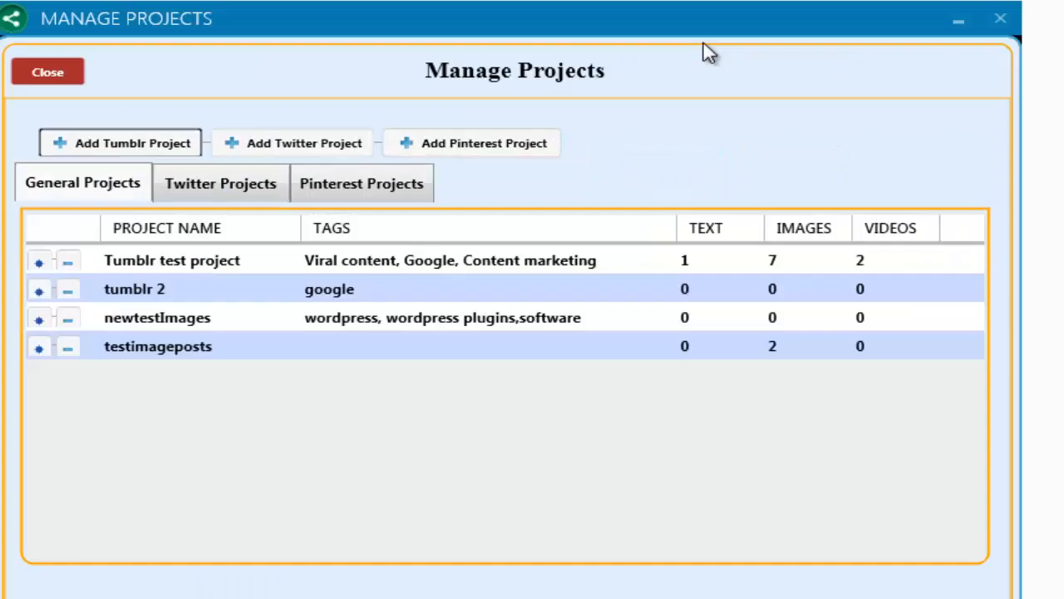
{"action": "left_click", "coordinate": [55, 81]}
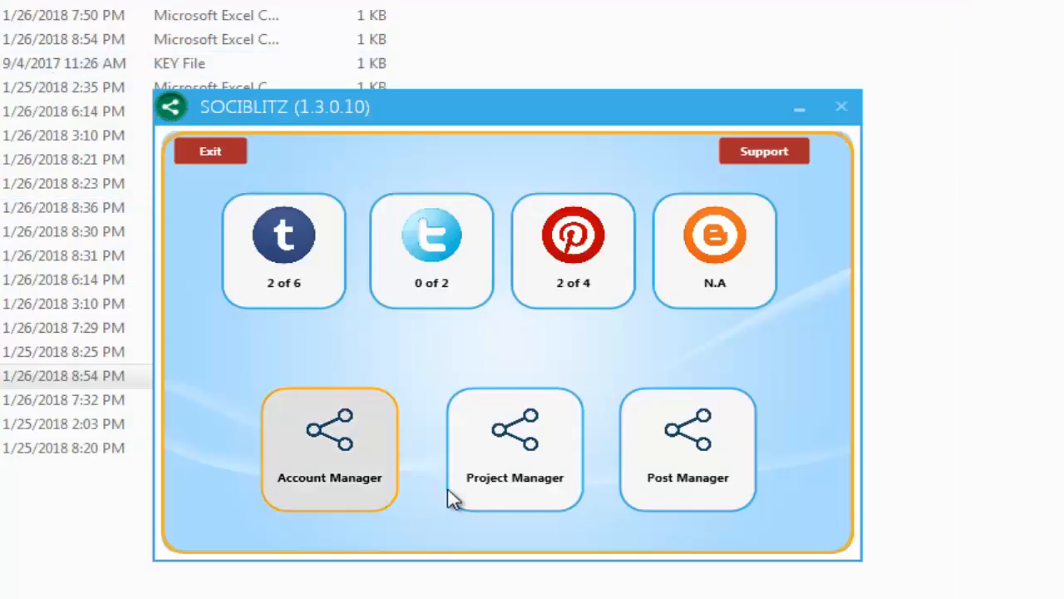
Step: Open the Post Manager and select the ImportTumblr group for posting
{"action": "left_click", "coordinate": [684, 439]}
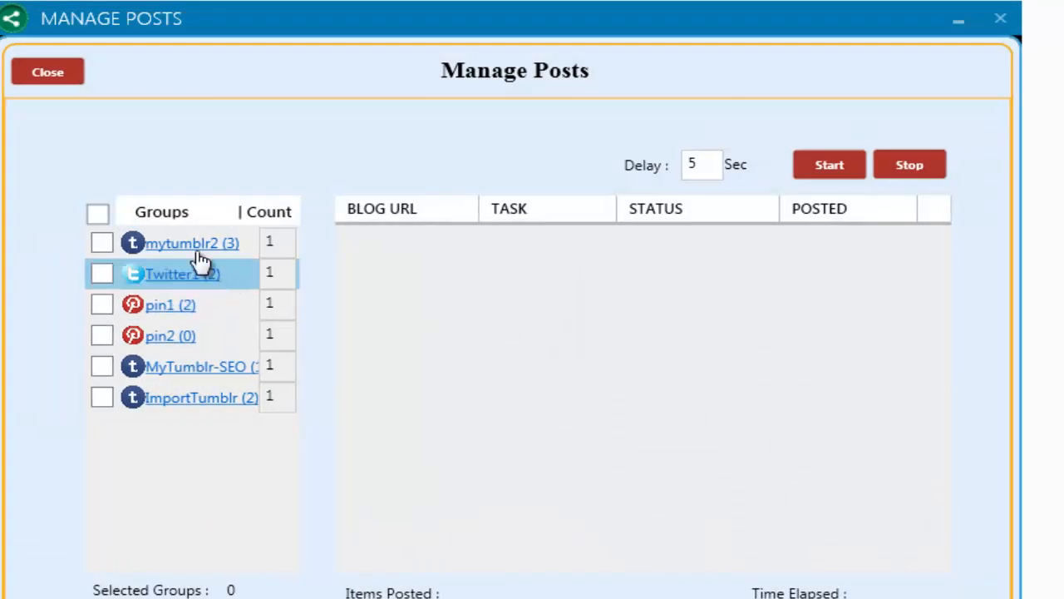
{"action": "left_click", "coordinate": [100, 241]}
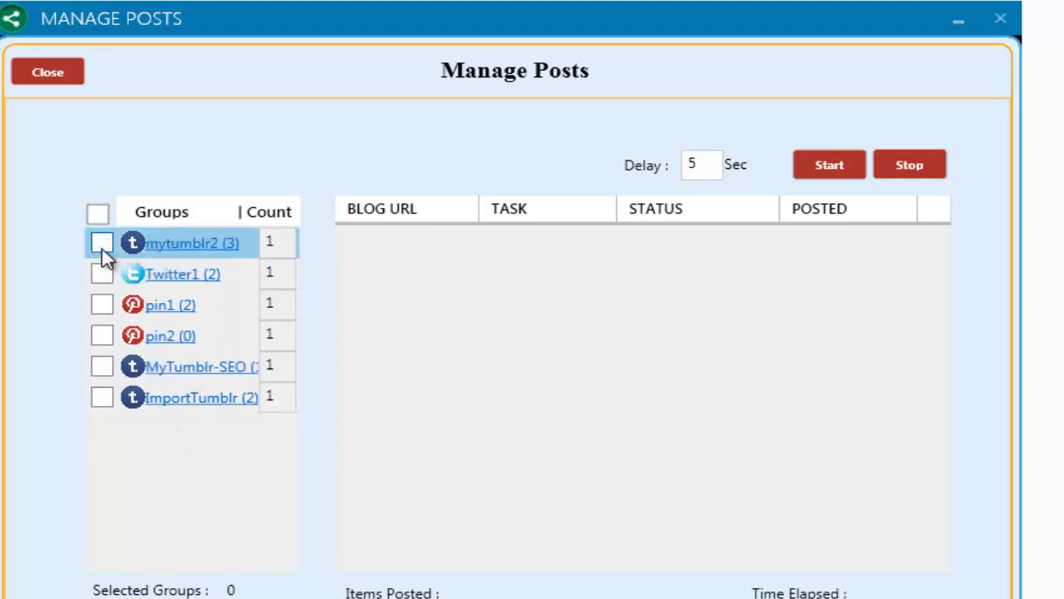
{"action": "left_click", "coordinate": [122, 399]}
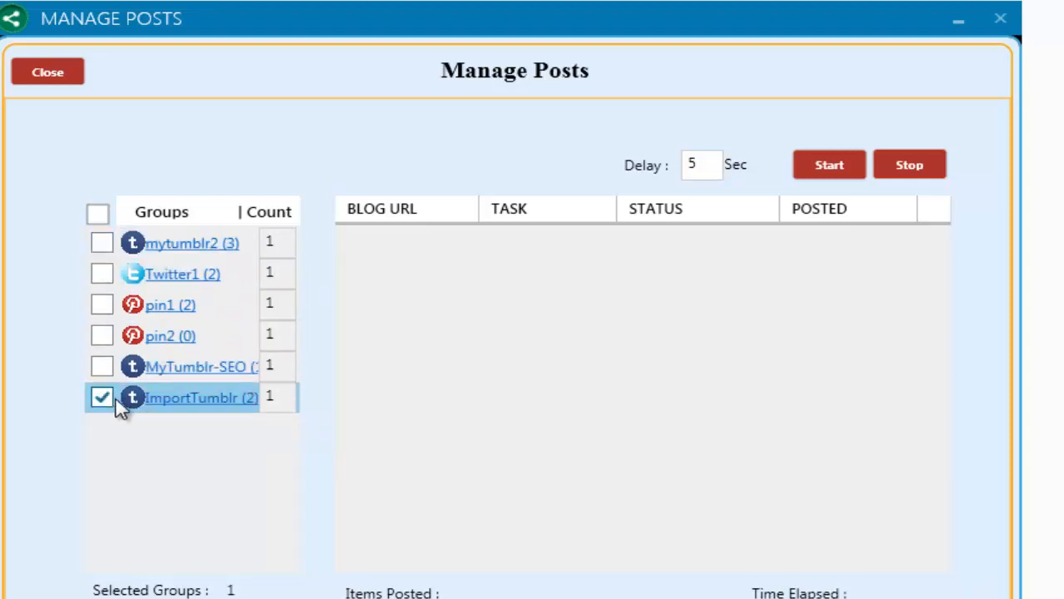
Step: Set the ImportTumblr group's posting project to Tumblr test project with post type Image, and save the setting
{"action": "left_click", "coordinate": [205, 407]}
{"action": "left_click", "coordinate": [496, 299]}
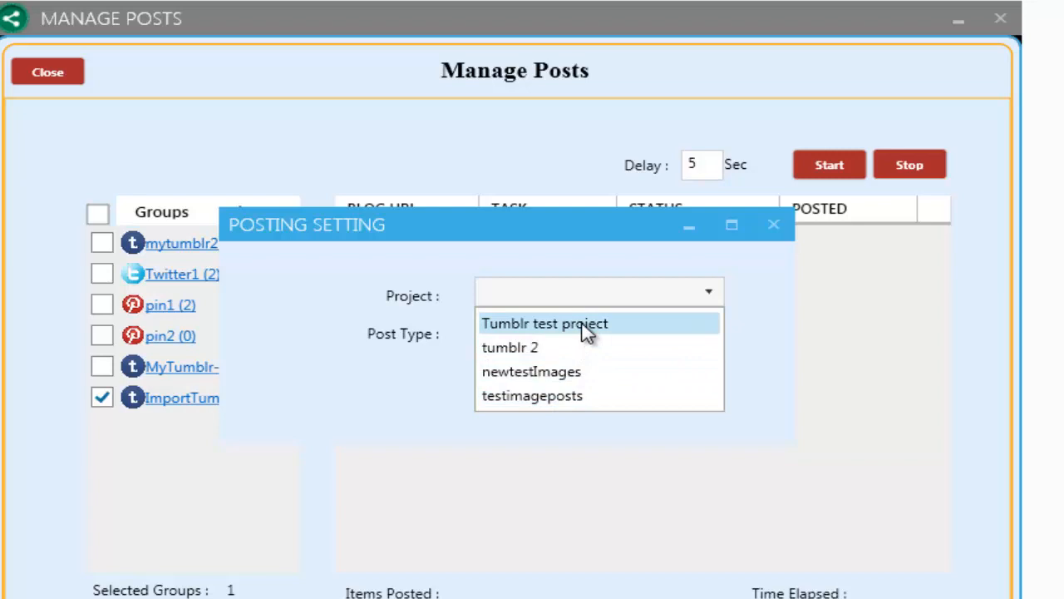
{"action": "left_click", "coordinate": [587, 331]}
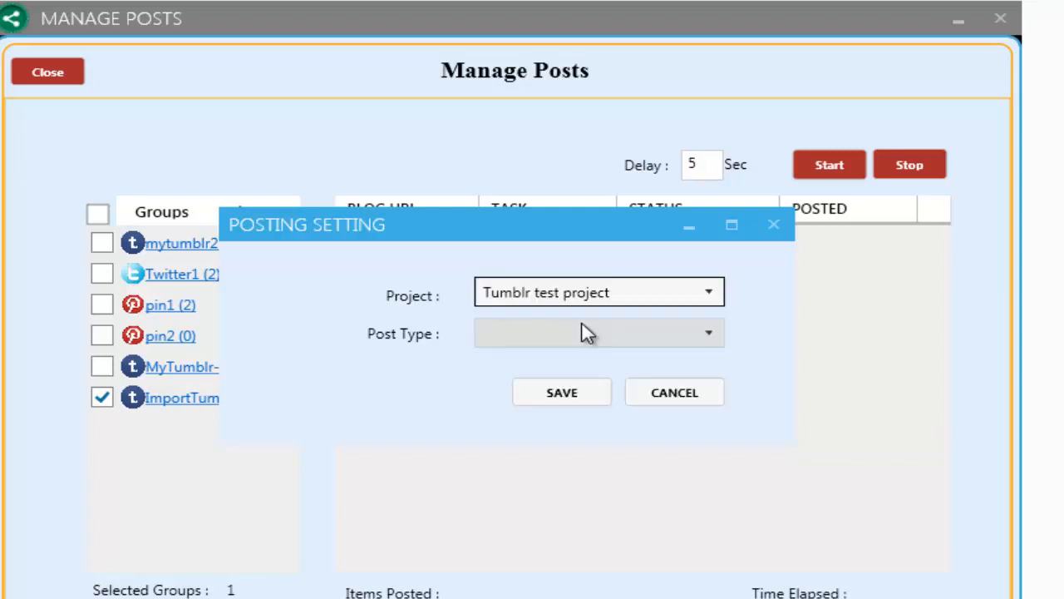
{"action": "left_click", "coordinate": [545, 341]}
{"action": "left_click", "coordinate": [527, 391]}
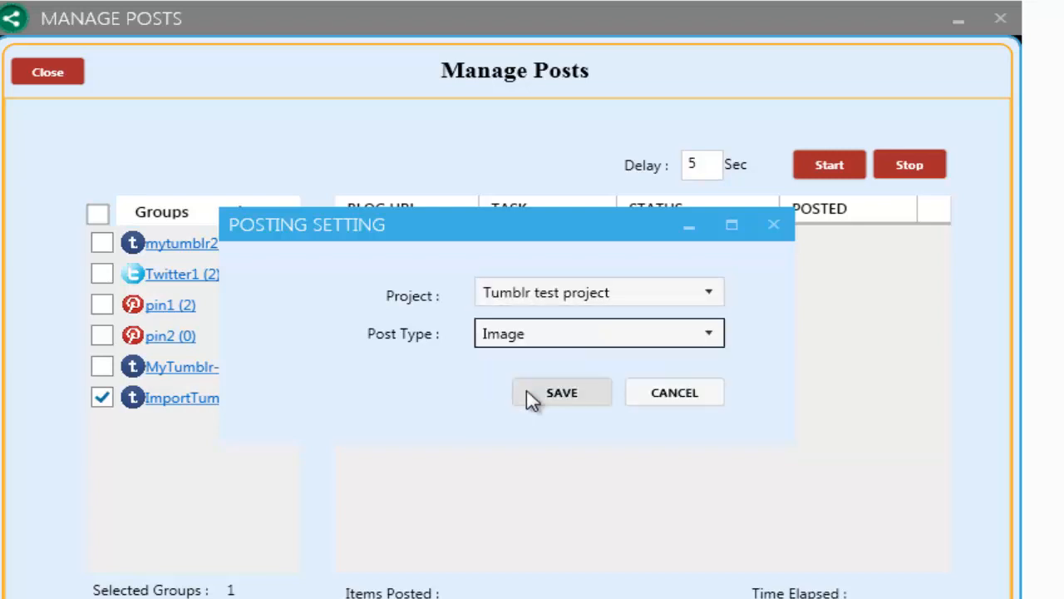
{"action": "left_click", "coordinate": [529, 398]}
Step: Leave the Post Manager, open the testimageposts project to review its saved image posts, and close it without updating
{"action": "left_click", "coordinate": [48, 72]}
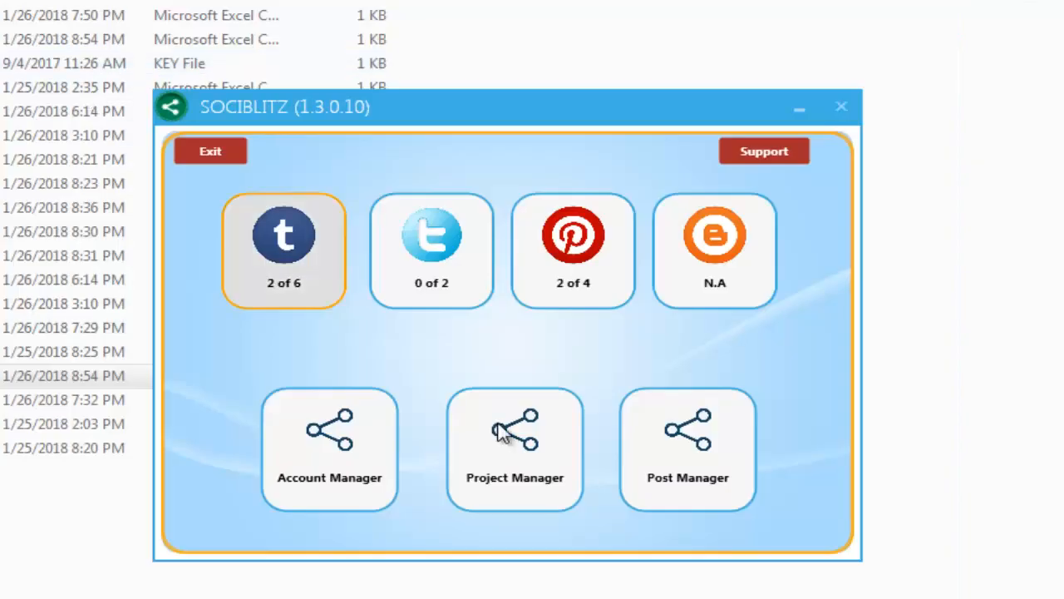
{"action": "left_click", "coordinate": [529, 473]}
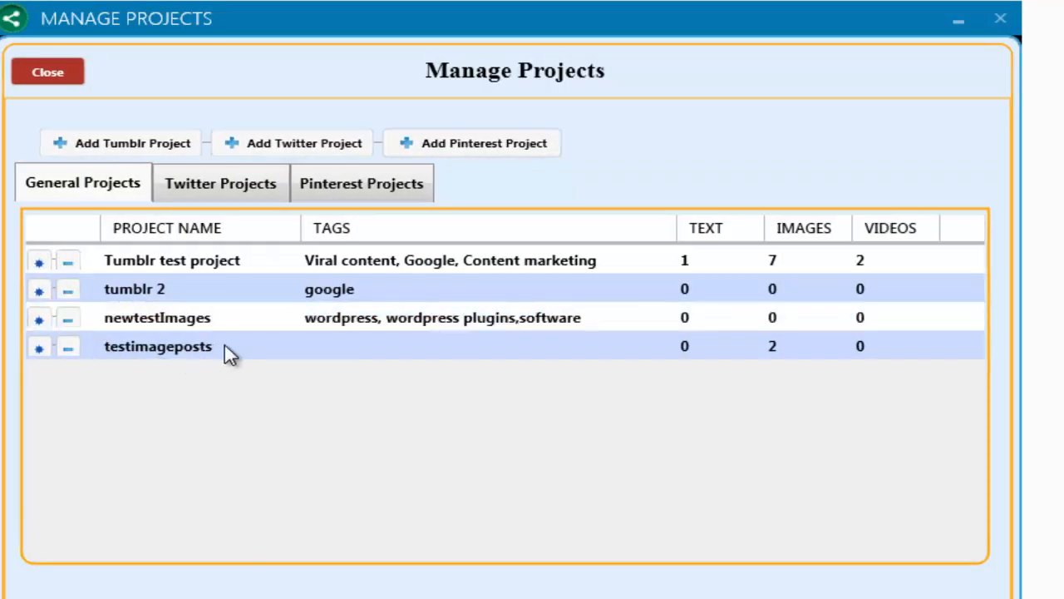
{"action": "left_click", "coordinate": [37, 349]}
{"action": "left_click", "coordinate": [171, 105]}
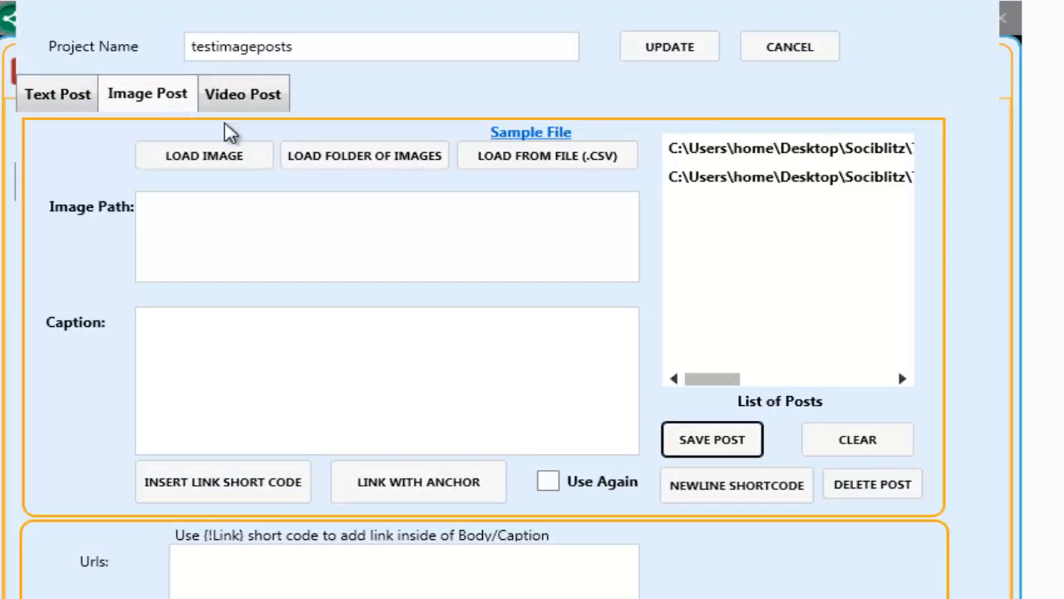
{"action": "left_click", "coordinate": [826, 153]}
{"action": "left_click", "coordinate": [811, 176]}
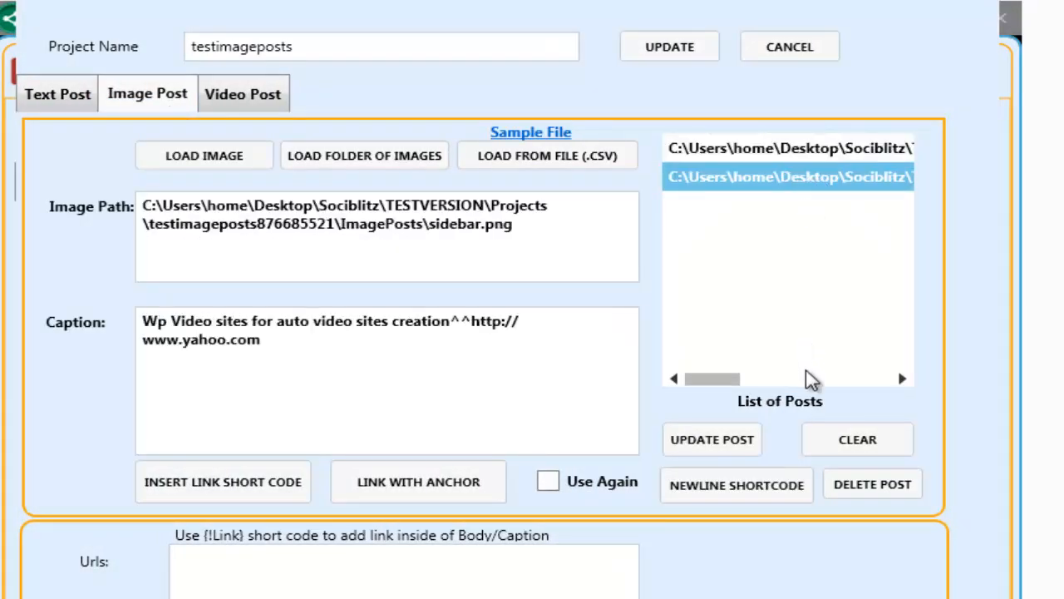
{"action": "left_click", "coordinate": [794, 46]}
{"action": "left_click", "coordinate": [70, 75]}
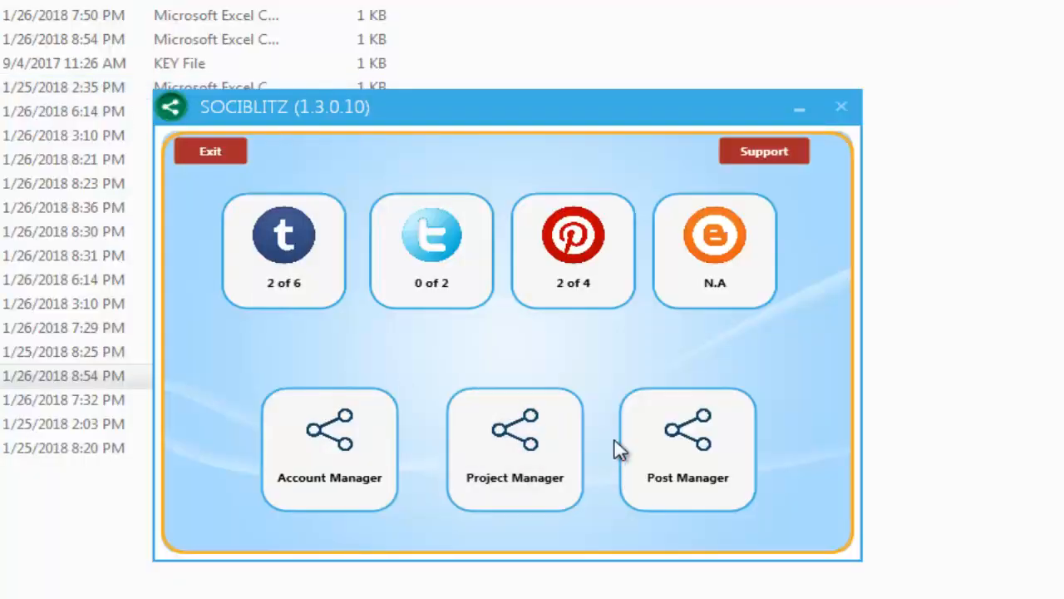
Step: Return to the Post Manager and change the ImportTumblr group's posting project to testimageposts, saving the setting
{"action": "left_click", "coordinate": [651, 455]}
{"action": "left_click", "coordinate": [178, 405]}
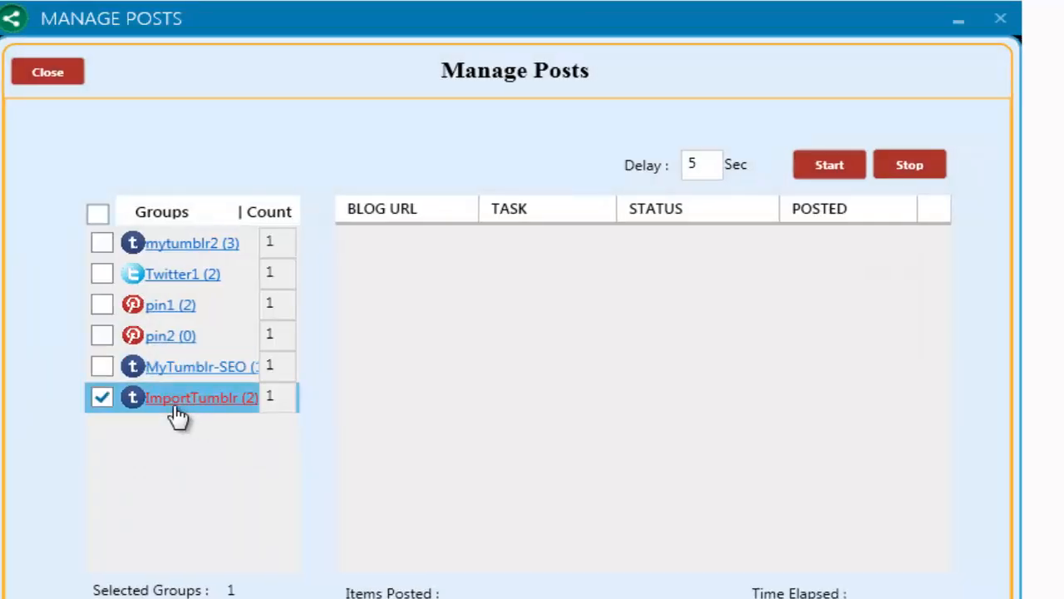
{"action": "left_click", "coordinate": [568, 296]}
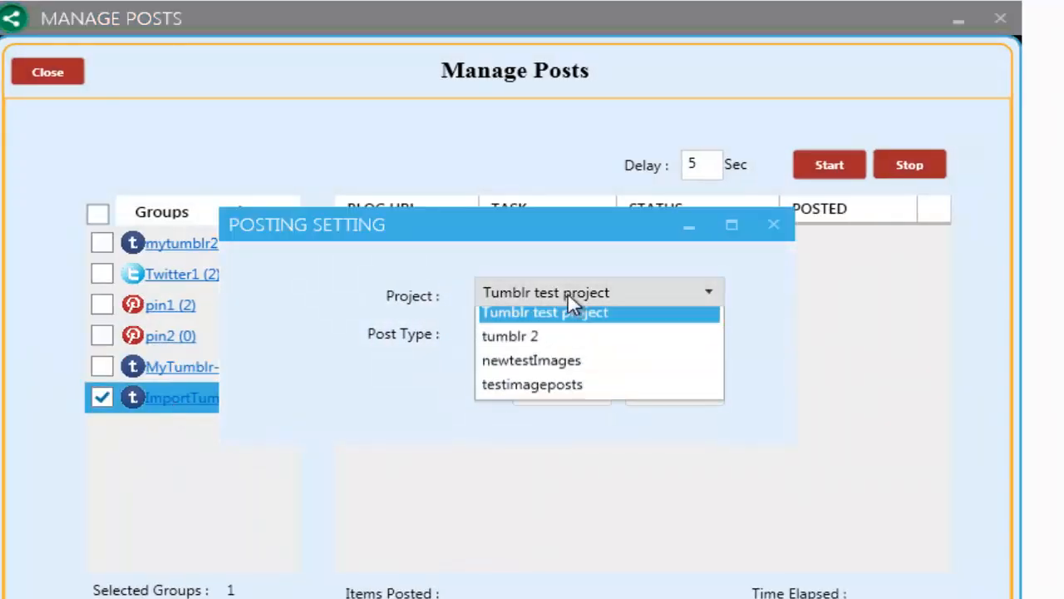
{"action": "left_click", "coordinate": [553, 376]}
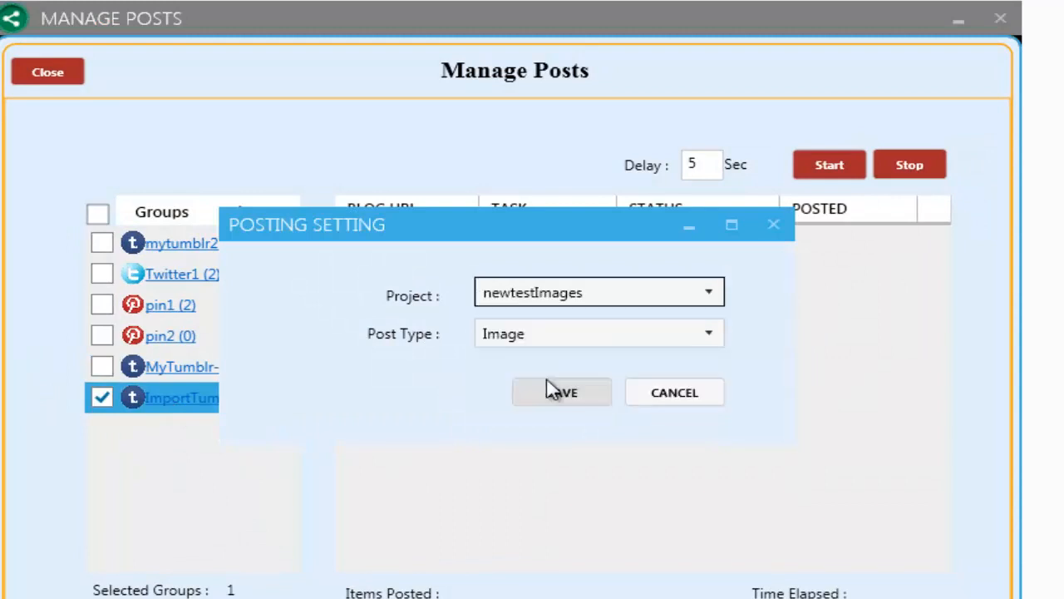
{"action": "left_click", "coordinate": [553, 301]}
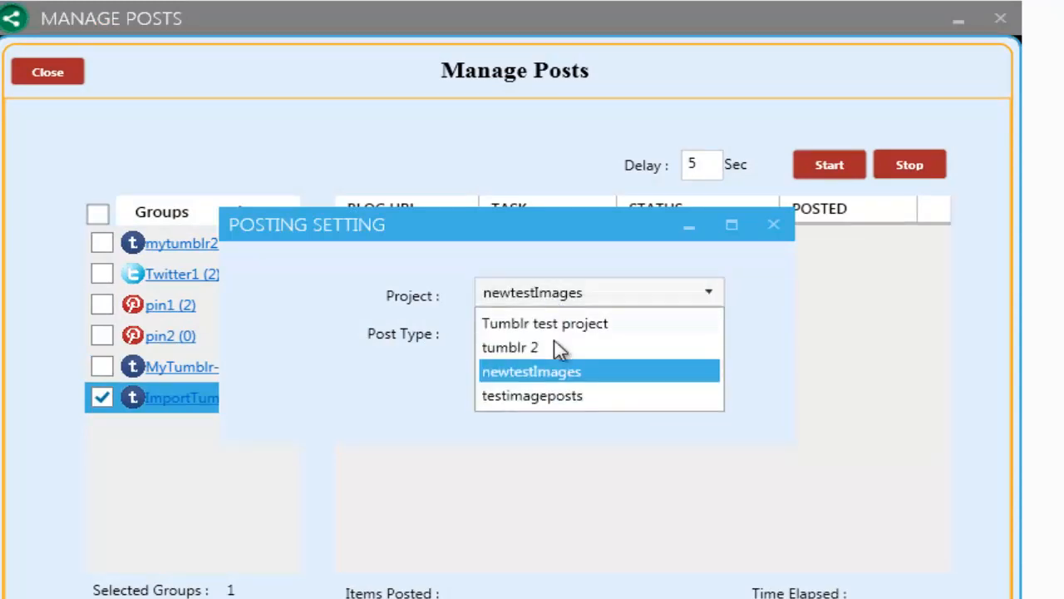
{"action": "left_click", "coordinate": [549, 397]}
{"action": "left_click", "coordinate": [564, 393]}
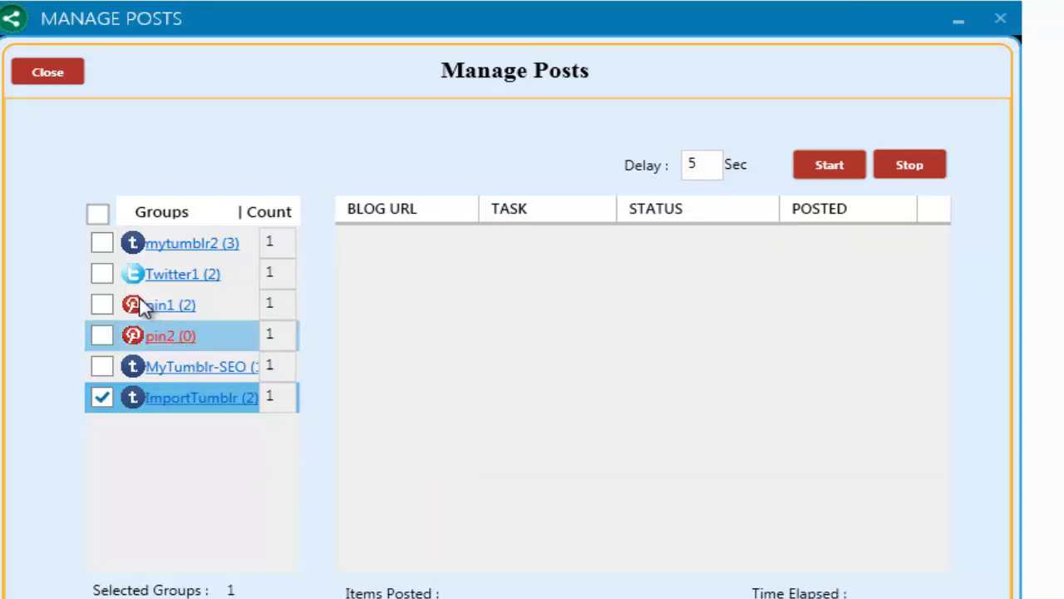
Step: Also select the mytumblr2 and MyTumblr-SEO groups, and save mytumblr2's posting setting with project tumblr 2 and post type Text
{"action": "left_click", "coordinate": [102, 243]}
{"action": "left_click", "coordinate": [99, 367]}
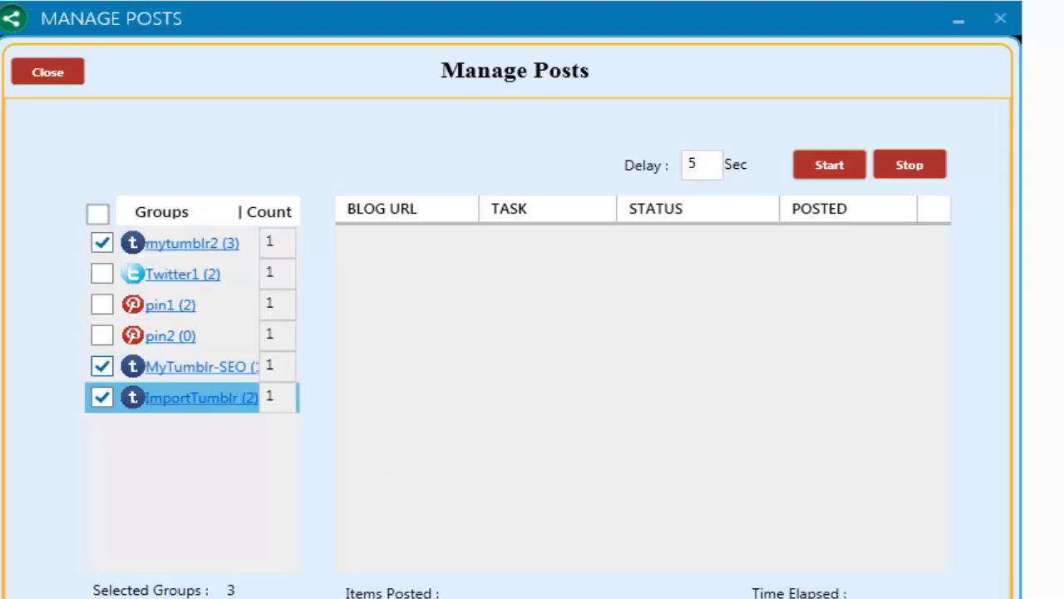
{"action": "left_click", "coordinate": [169, 245]}
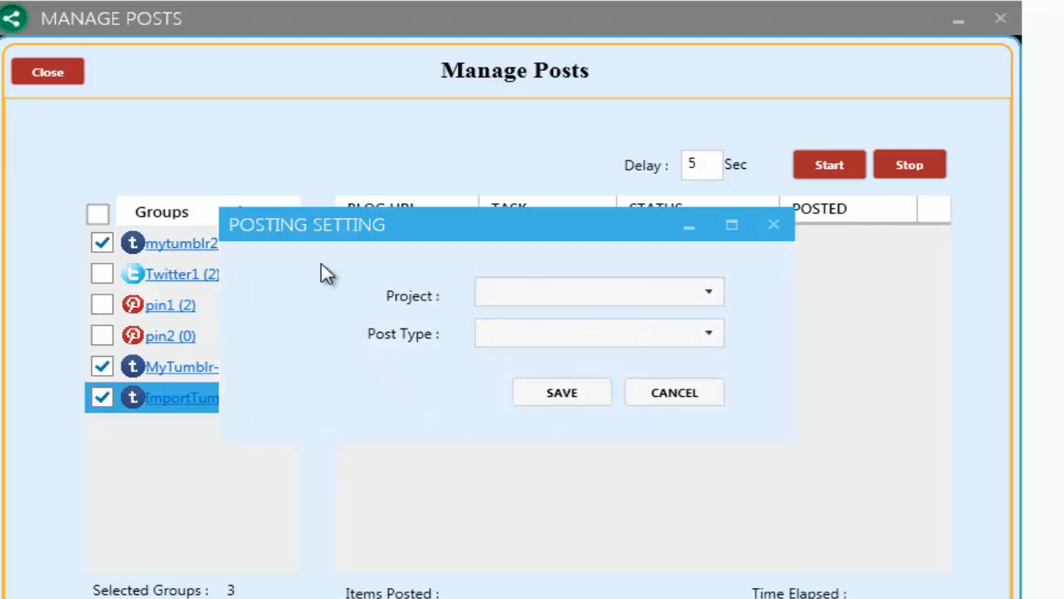
{"action": "left_click", "coordinate": [556, 297]}
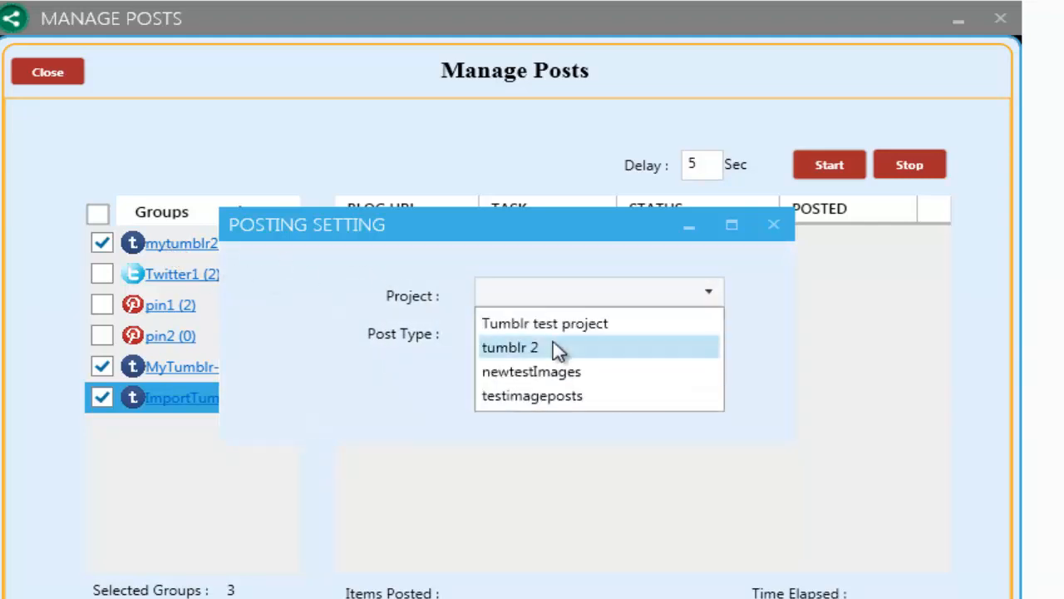
{"action": "left_click", "coordinate": [555, 345]}
{"action": "left_click", "coordinate": [556, 341]}
{"action": "left_click", "coordinate": [508, 364]}
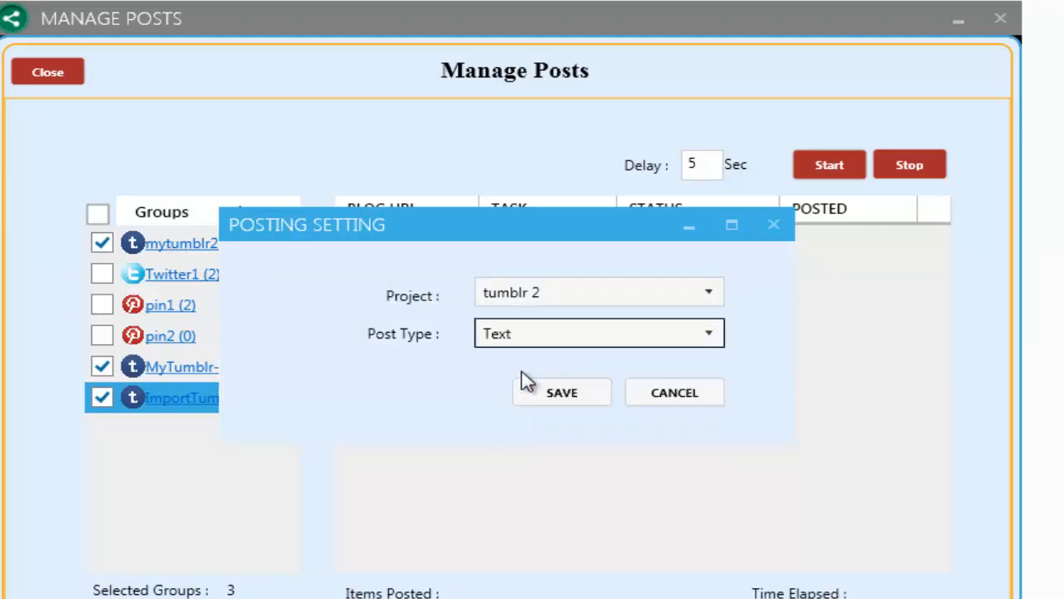
{"action": "left_click", "coordinate": [551, 397]}
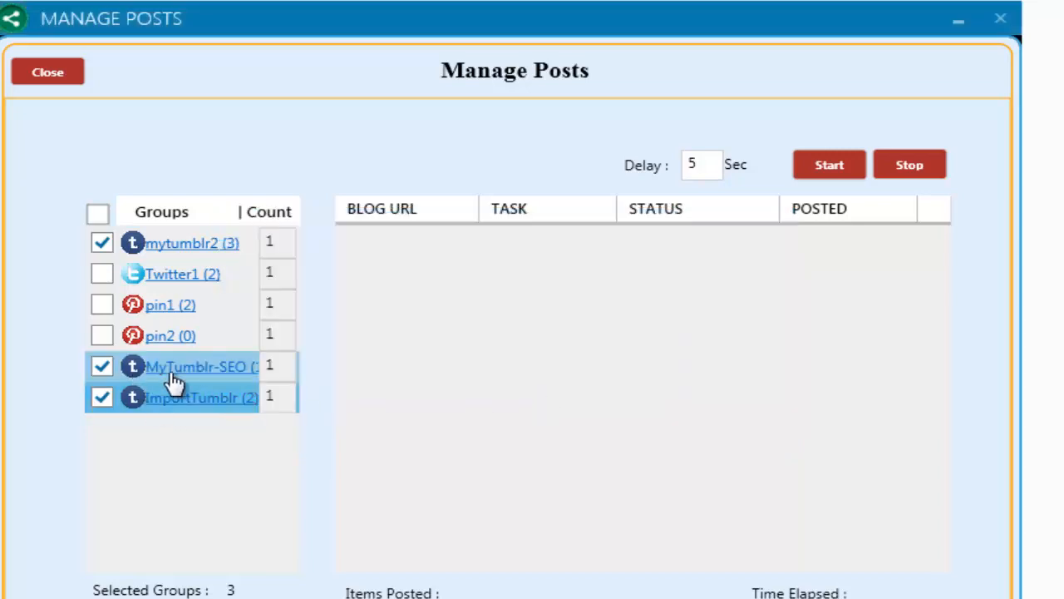
Step: Set the MyTumblr-SEO group's posting project to Tumblr test project with post type Video, and save the setting
{"action": "left_click", "coordinate": [143, 372]}
{"action": "left_click", "coordinate": [495, 301]}
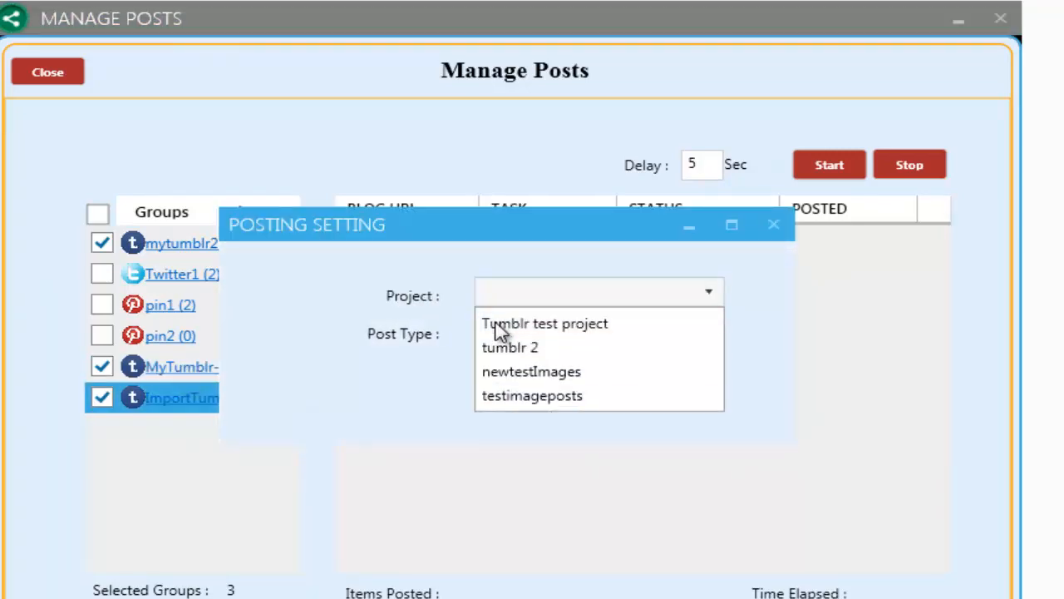
{"action": "left_click", "coordinate": [497, 327]}
{"action": "left_click", "coordinate": [531, 341]}
{"action": "left_click", "coordinate": [533, 413]}
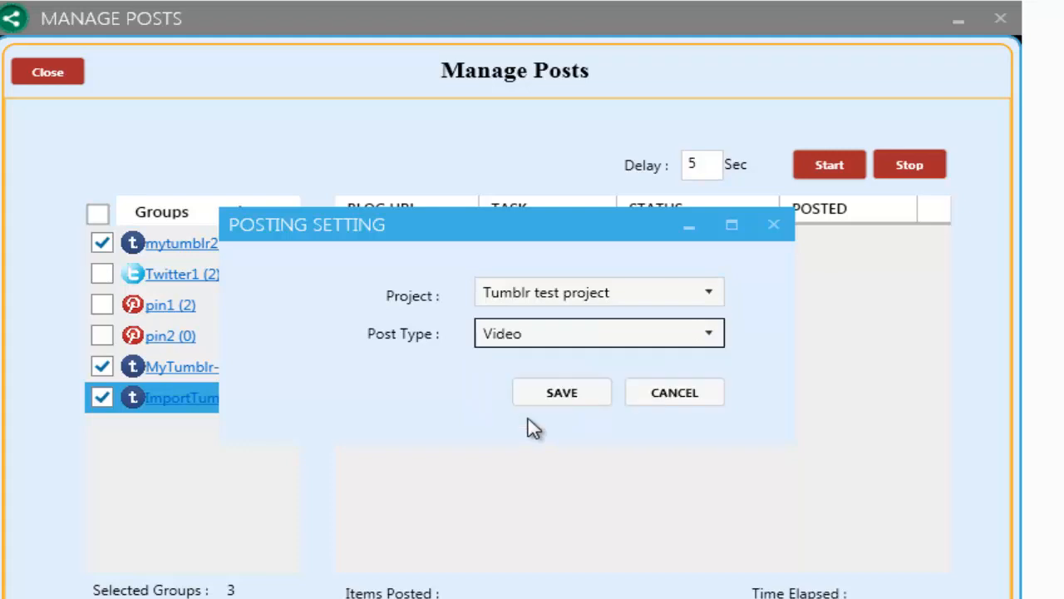
{"action": "left_click", "coordinate": [579, 403]}
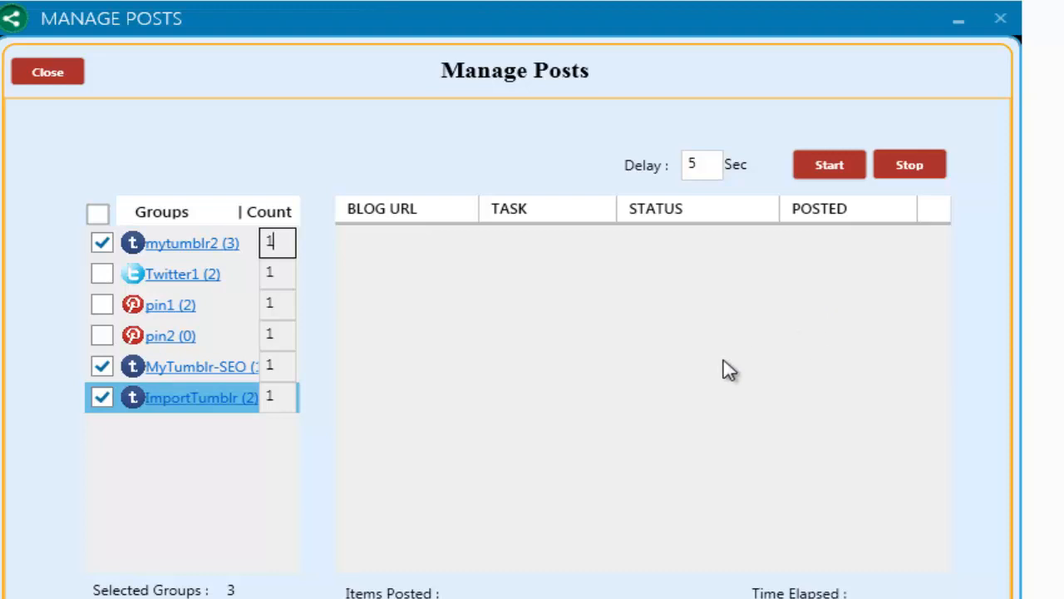
Step: Deselect the mytumblr2 and MyTumblr-SEO groups, and set the ImportTumblr group's post count to 2
{"action": "left_click", "coordinate": [106, 244]}
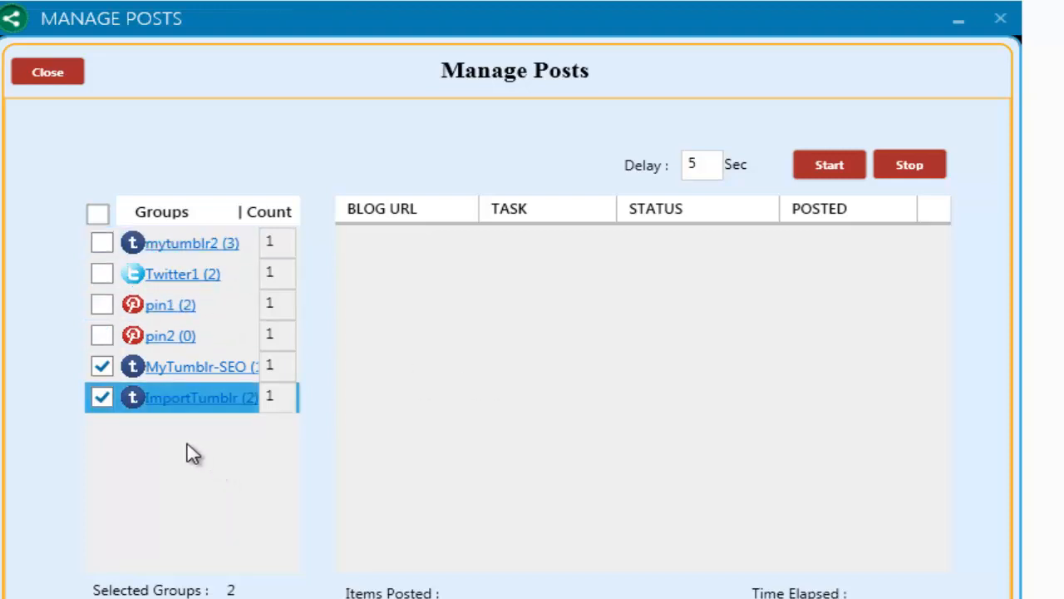
{"action": "left_click", "coordinate": [101, 367]}
{"action": "left_click", "coordinate": [276, 399]}
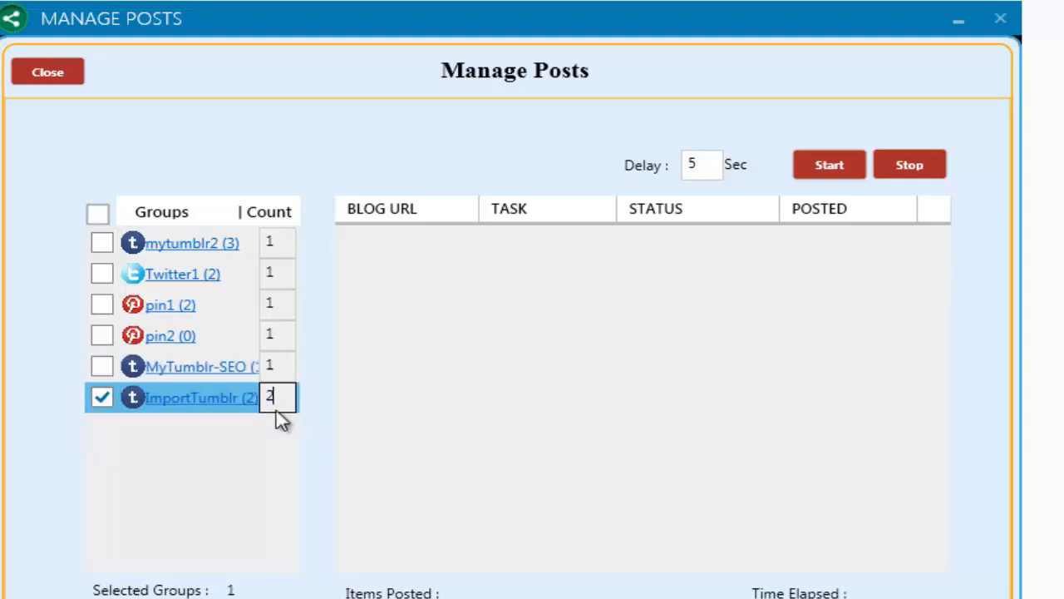
Step: Set the posting delay to 2 seconds and start posting for the ImportTumblr group
{"action": "left_click", "coordinate": [703, 165]}
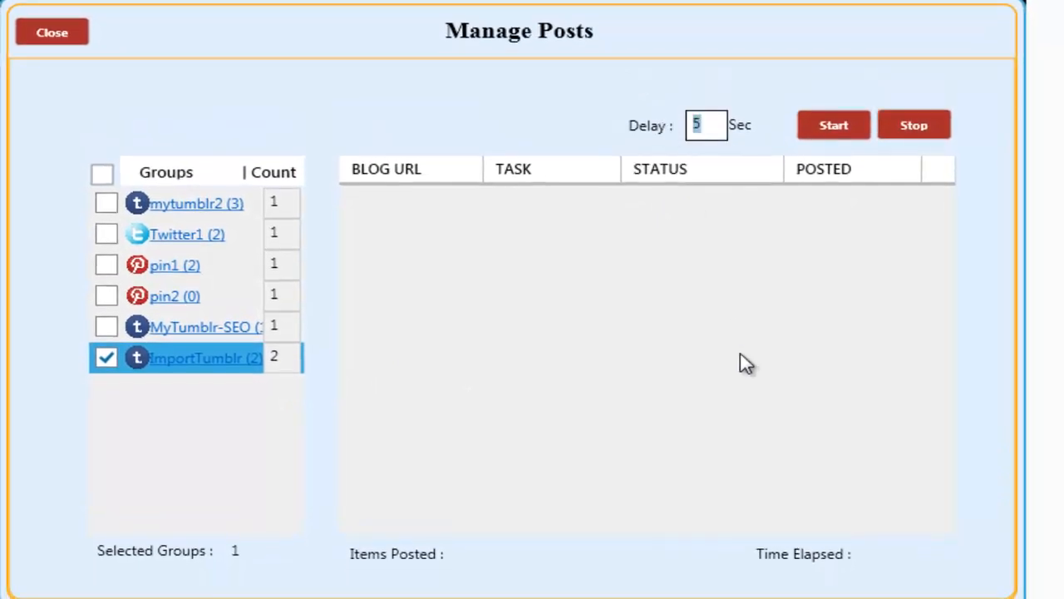
{"action": "left_click", "coordinate": [834, 130]}
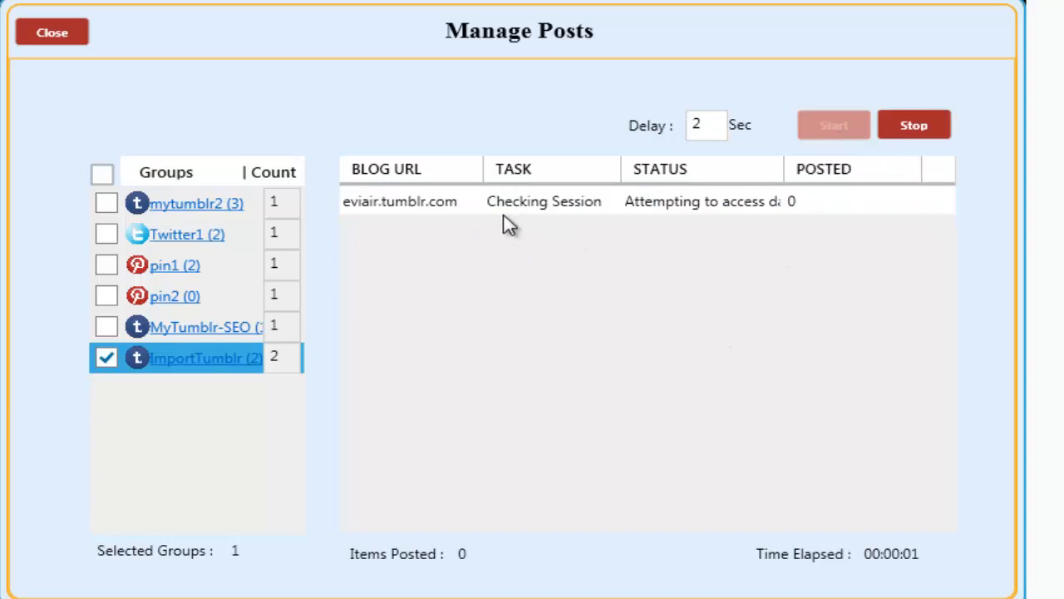
{"action": "left_click", "coordinate": [498, 212]}
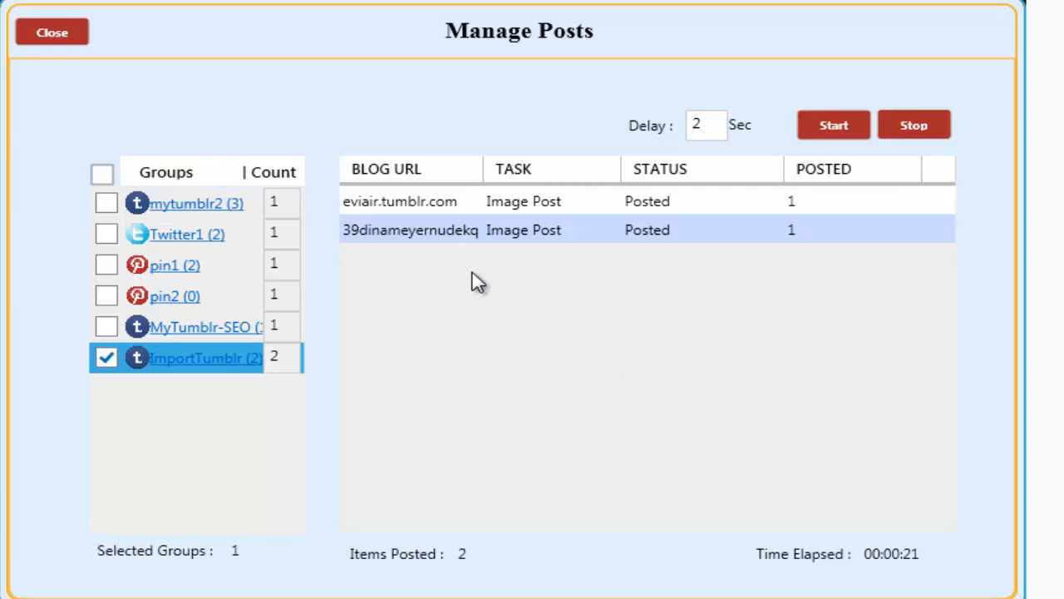
Step: Leave the Post Manager and open the Tumblr posting report from the Account Manager
{"action": "left_click", "coordinate": [59, 40]}
{"action": "left_click", "coordinate": [313, 424]}
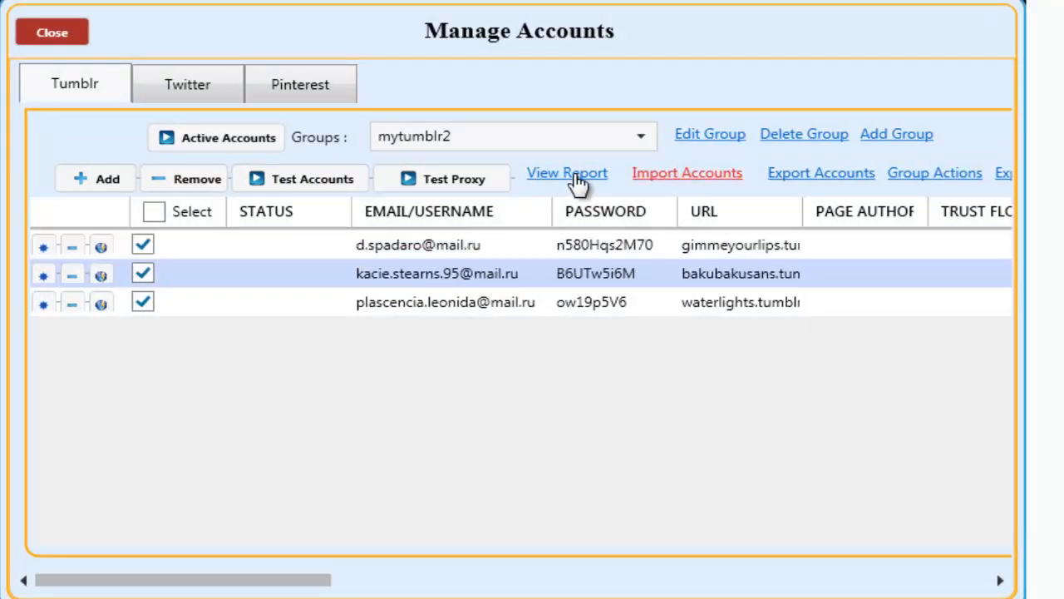
{"action": "left_click", "coordinate": [541, 176]}
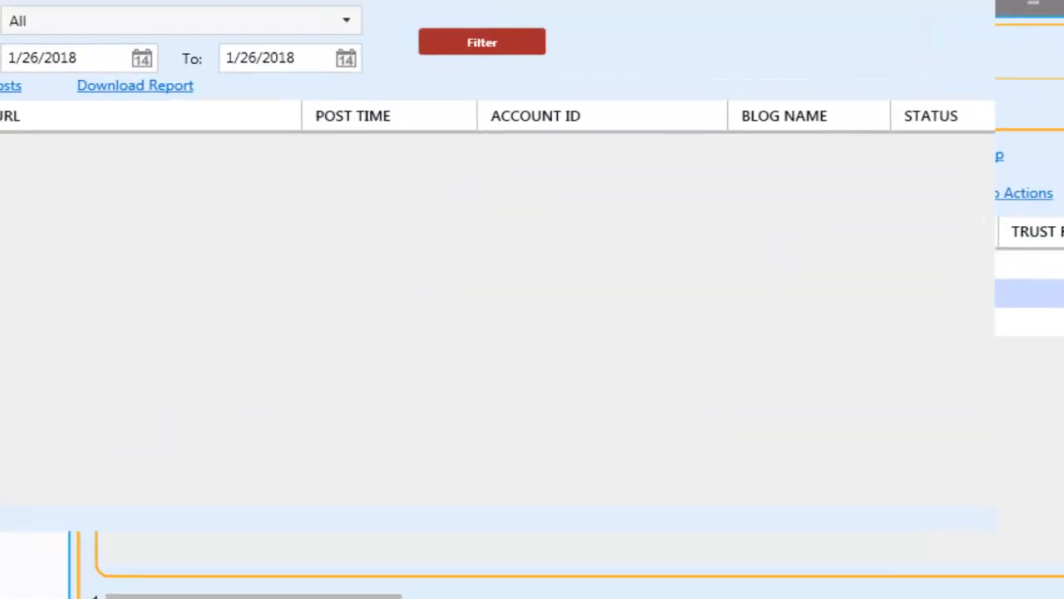
{"action": "left_click", "coordinate": [95, 41]}
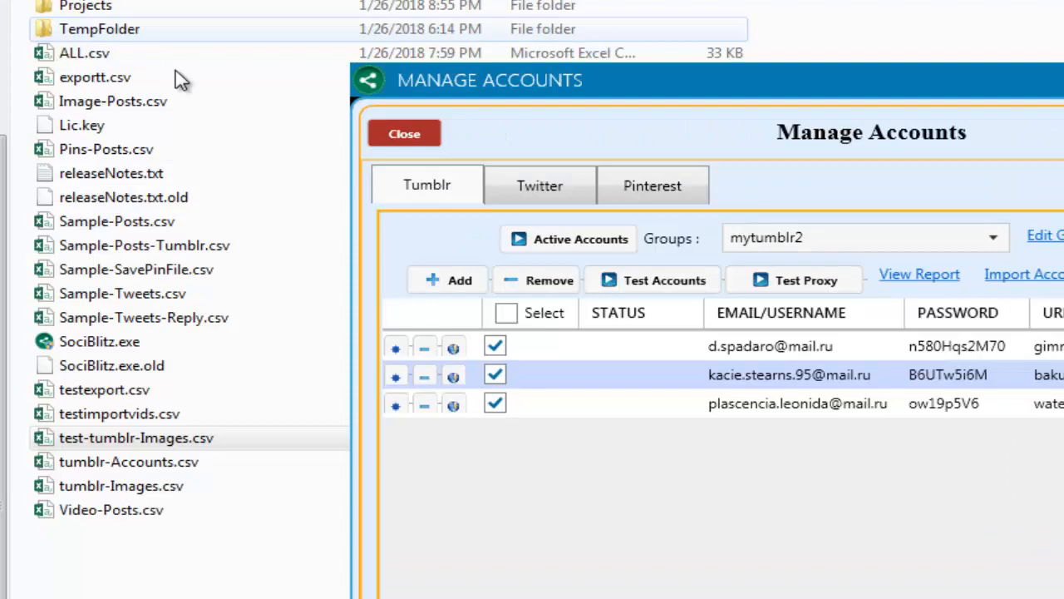
{"action": "left_click", "coordinate": [437, 135]}
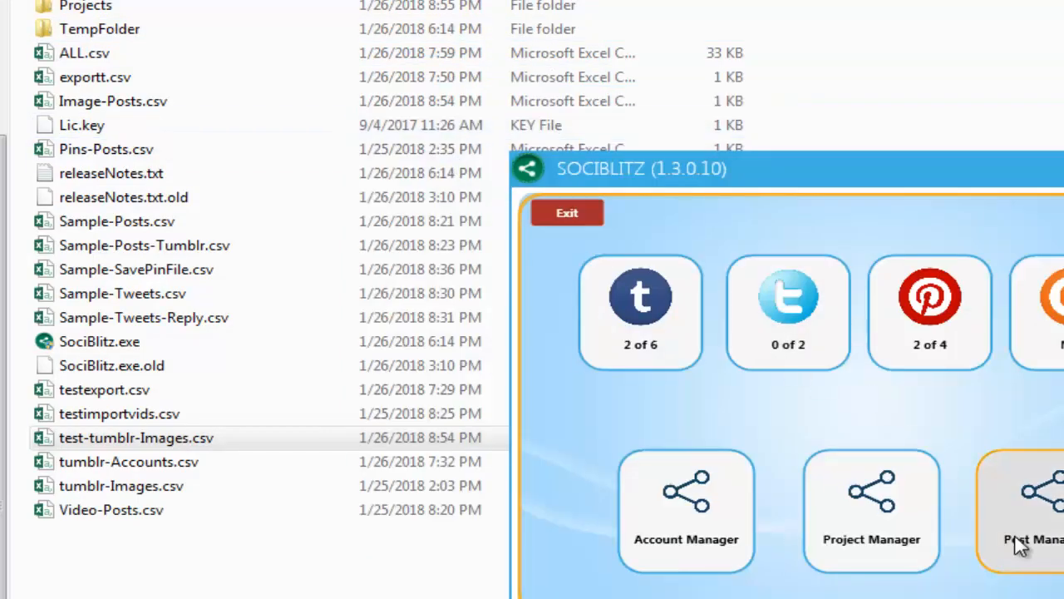
{"action": "left_click", "coordinate": [715, 549]}
{"action": "left_click", "coordinate": [930, 279]}
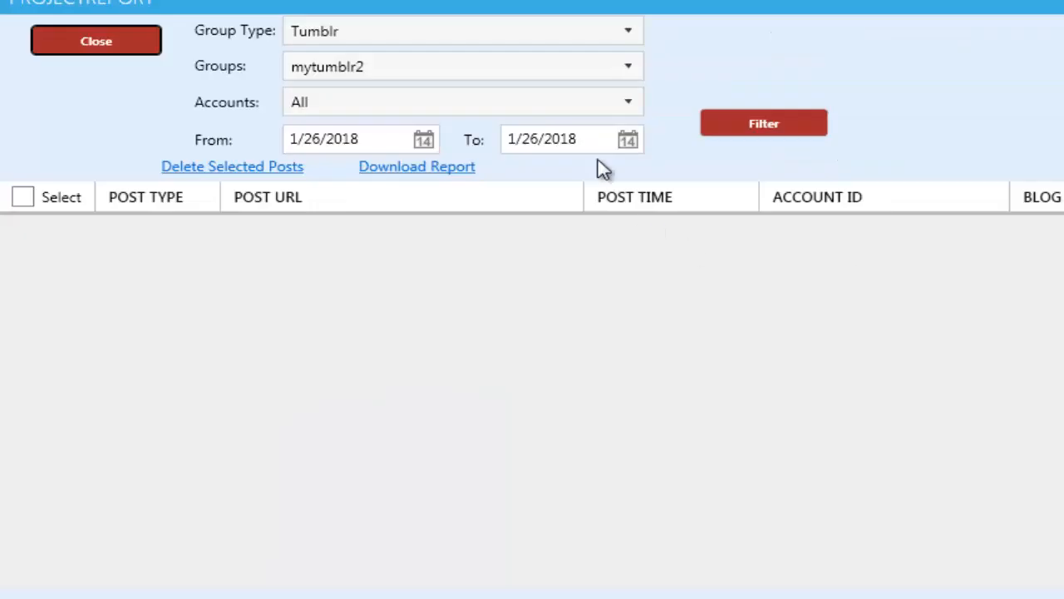
Step: Filter the posting report to the ImportTumblr group's posts for 1/26/2018
{"action": "left_click", "coordinate": [390, 68]}
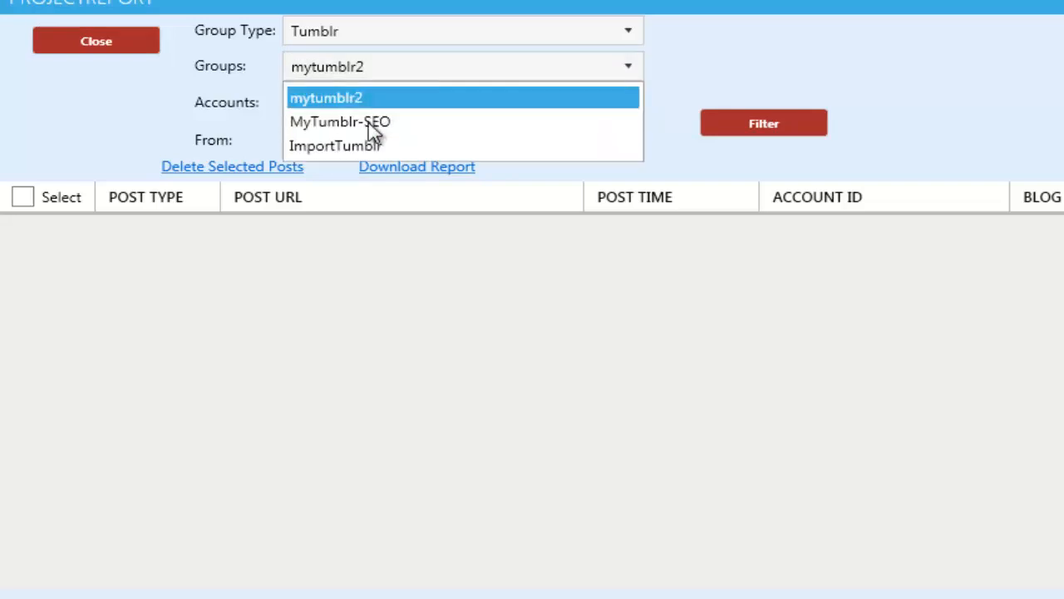
{"action": "left_click", "coordinate": [368, 148]}
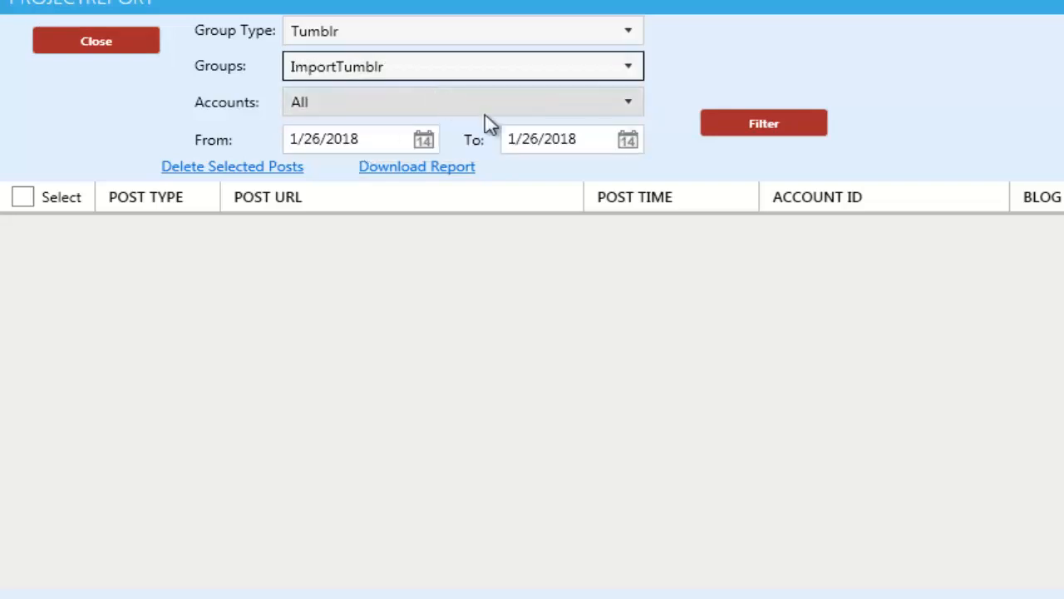
{"action": "left_click", "coordinate": [789, 135]}
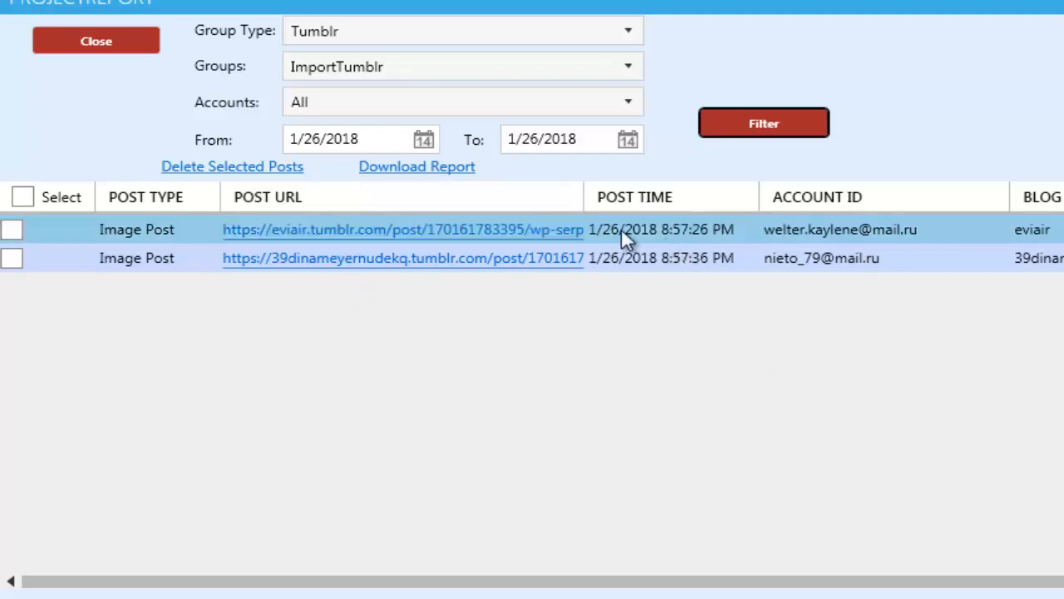
Step: Open the URLs of both reported image posts to examine the published posts
{"action": "left_click", "coordinate": [381, 260]}
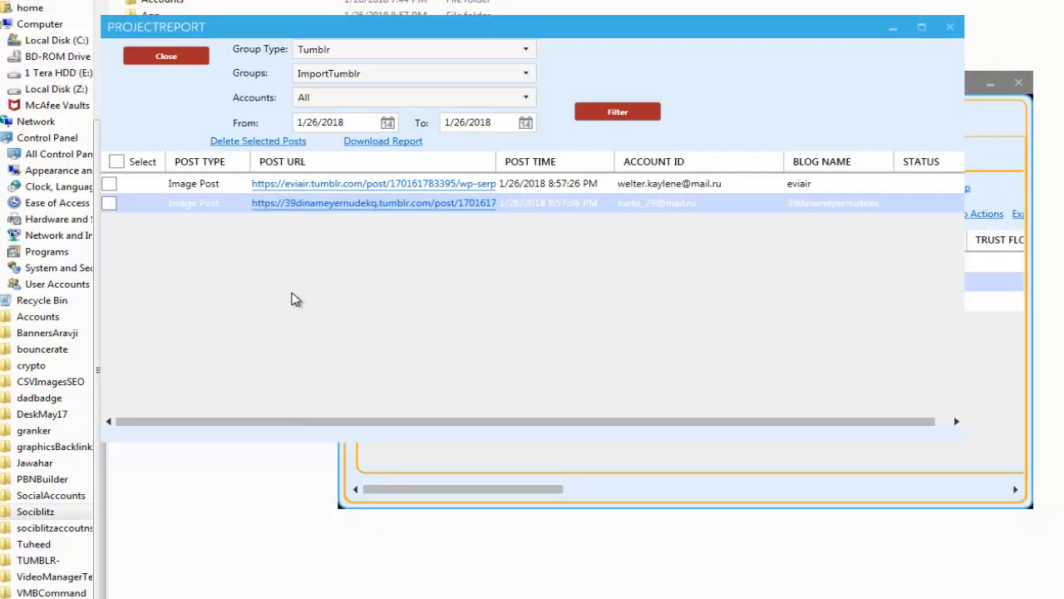
{"action": "left_click", "coordinate": [328, 207]}
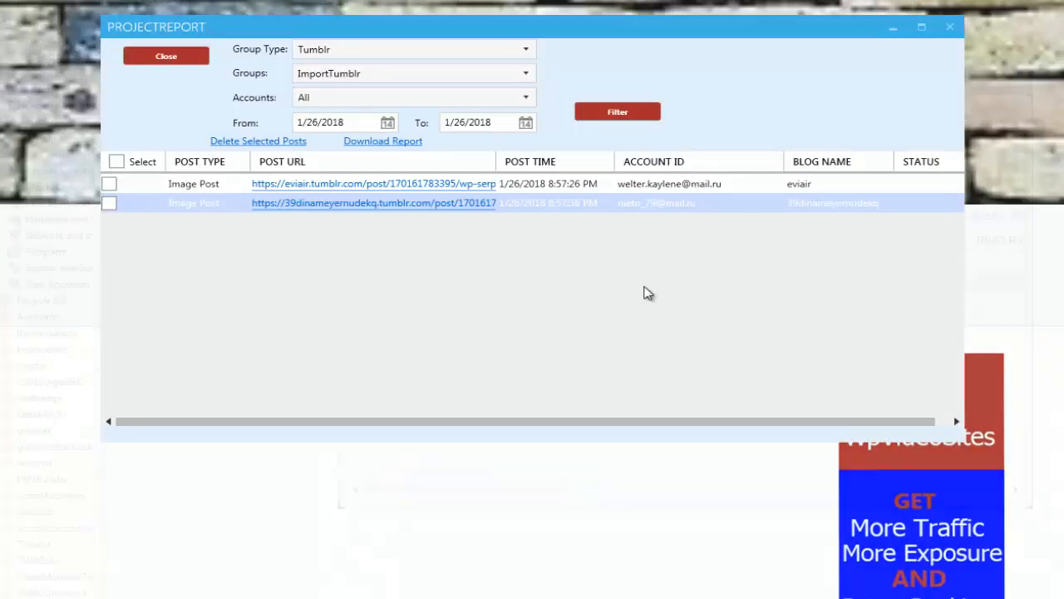
{"action": "left_click", "coordinate": [397, 183]}
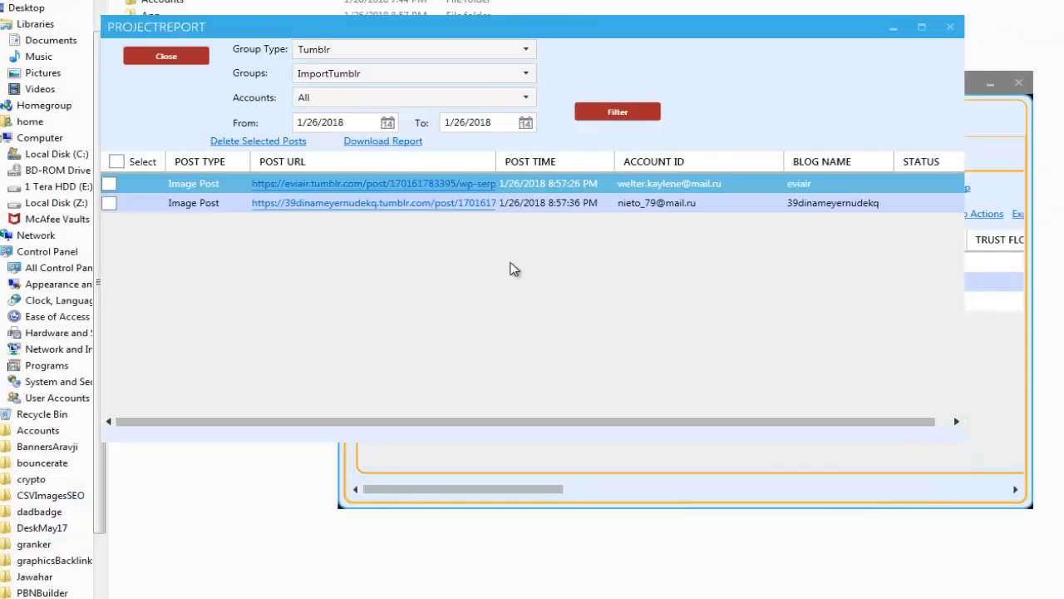
Step: Select all image posts in the ImportTumblr report and delete them from Tumblr
{"action": "left_click_drag", "start_coordinate": [325, 25], "coordinate": [514, 42]}
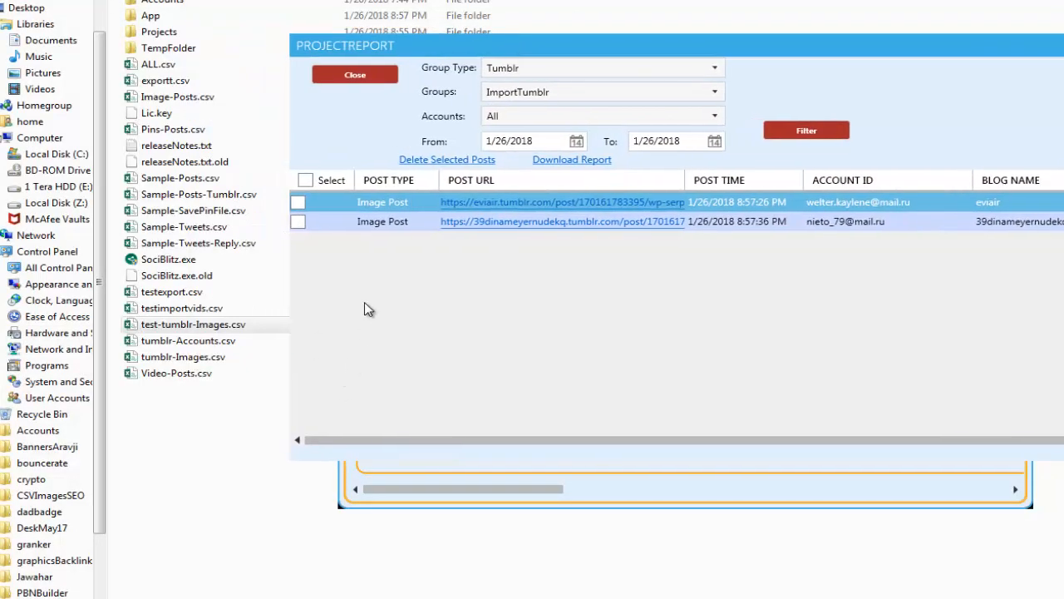
{"action": "left_click", "coordinate": [305, 181]}
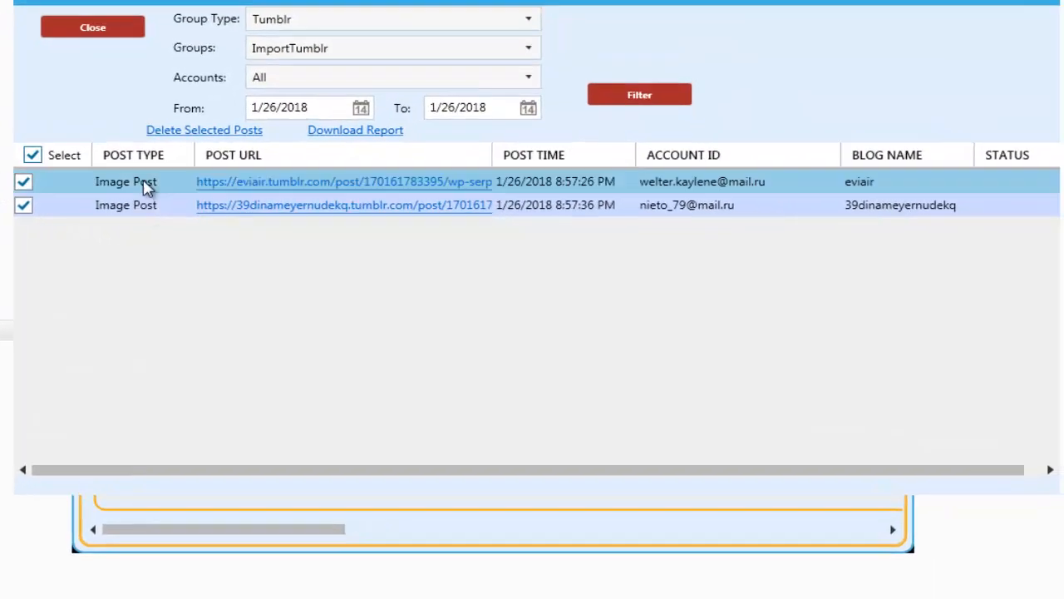
{"action": "left_click", "coordinate": [430, 159]}
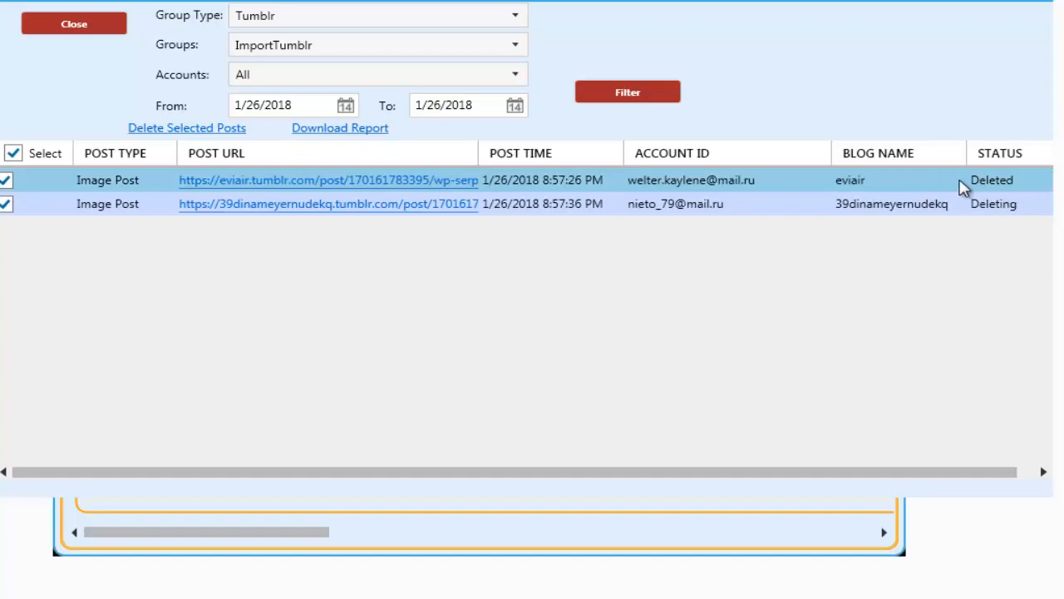
Step: Check both deleted posts through their URLs, refresh the filtered report, and close it
{"action": "left_click", "coordinate": [265, 180]}
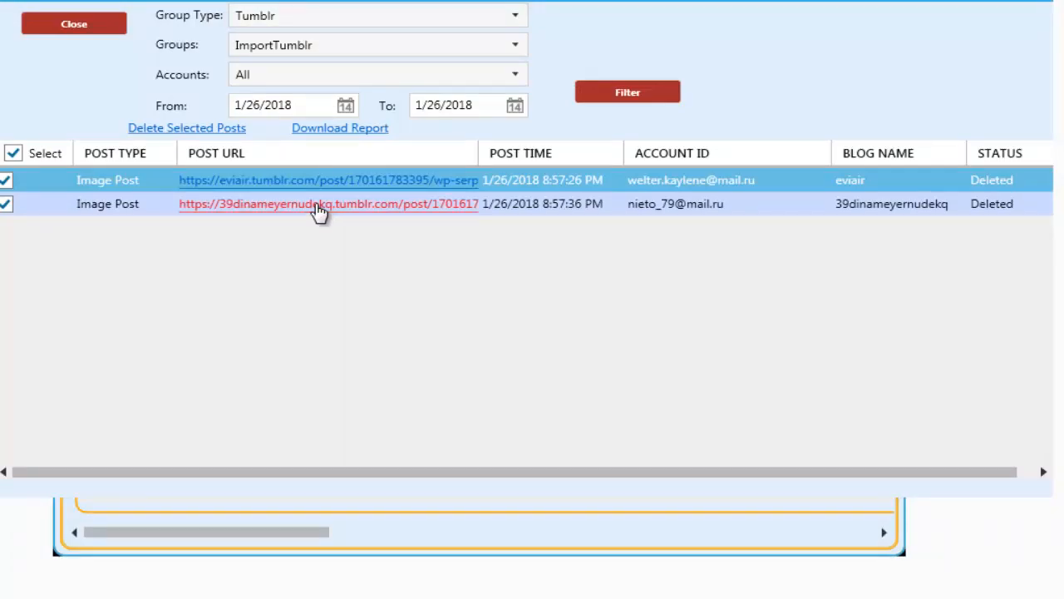
{"action": "left_click", "coordinate": [318, 205]}
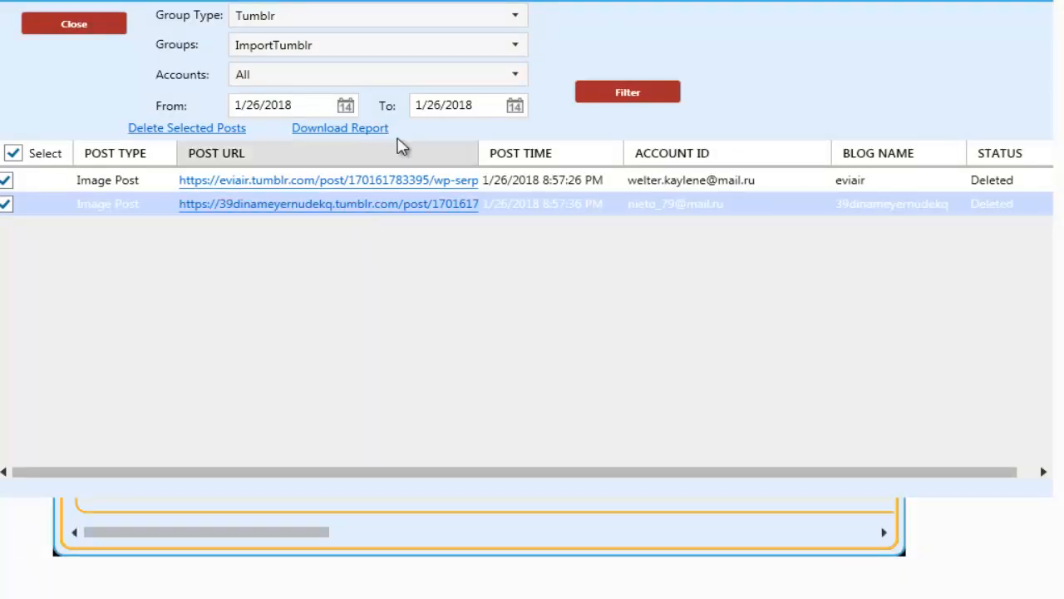
{"action": "left_click", "coordinate": [612, 101]}
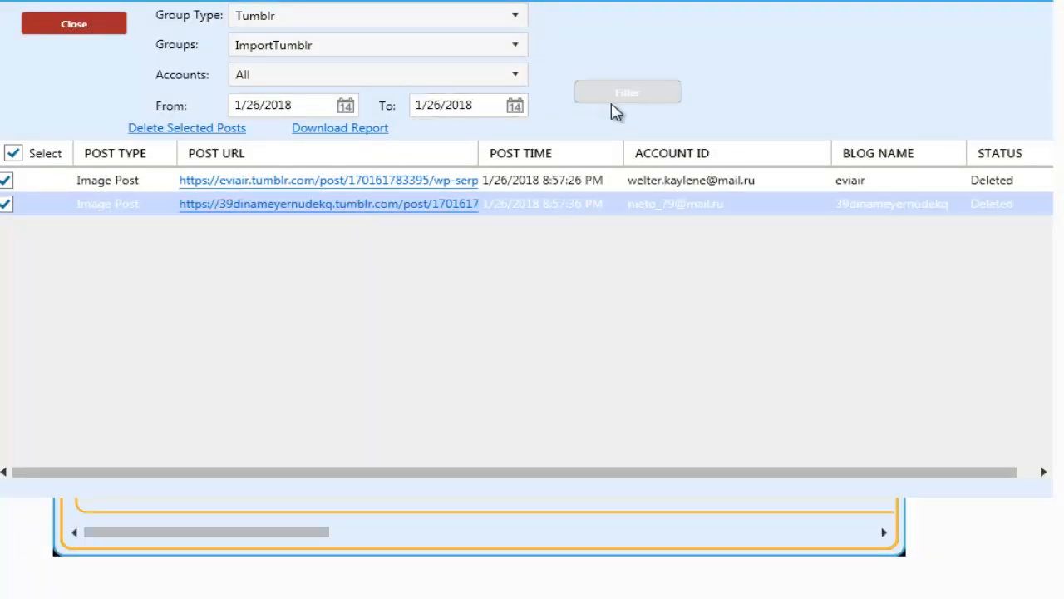
{"action": "left_click", "coordinate": [527, 360]}
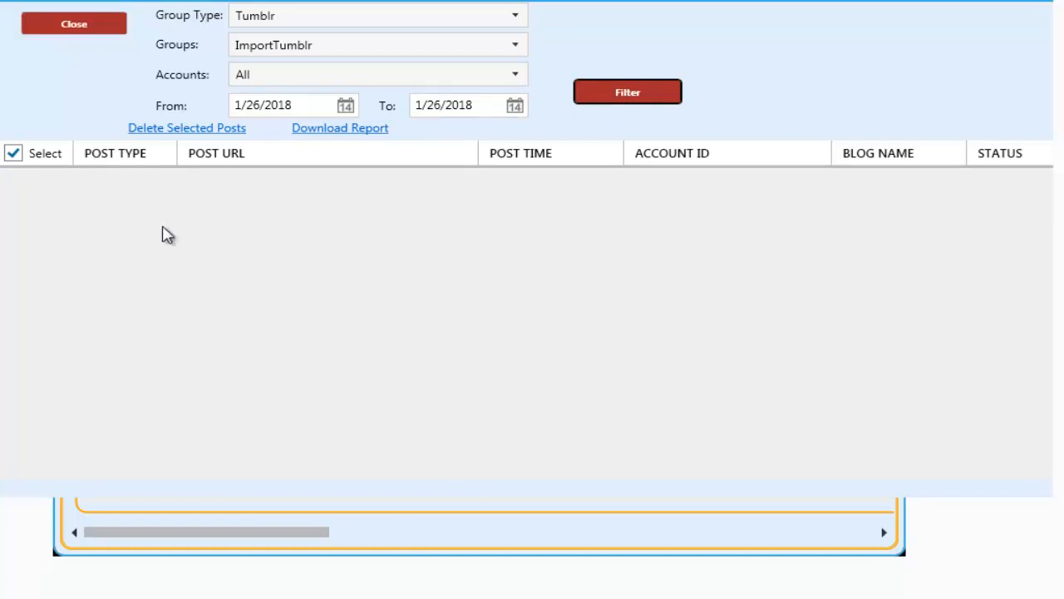
{"action": "left_click", "coordinate": [71, 24]}
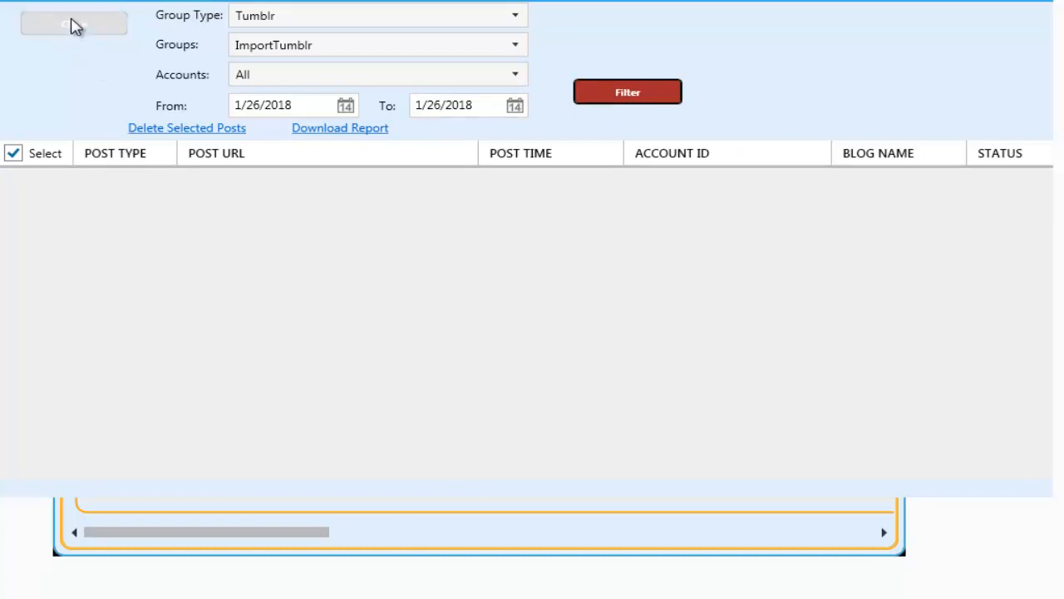
Step: Switch to the ImportTumblr group and open its first account's Tumblr blog in the built-in browser window
{"action": "left_click", "coordinate": [492, 173]}
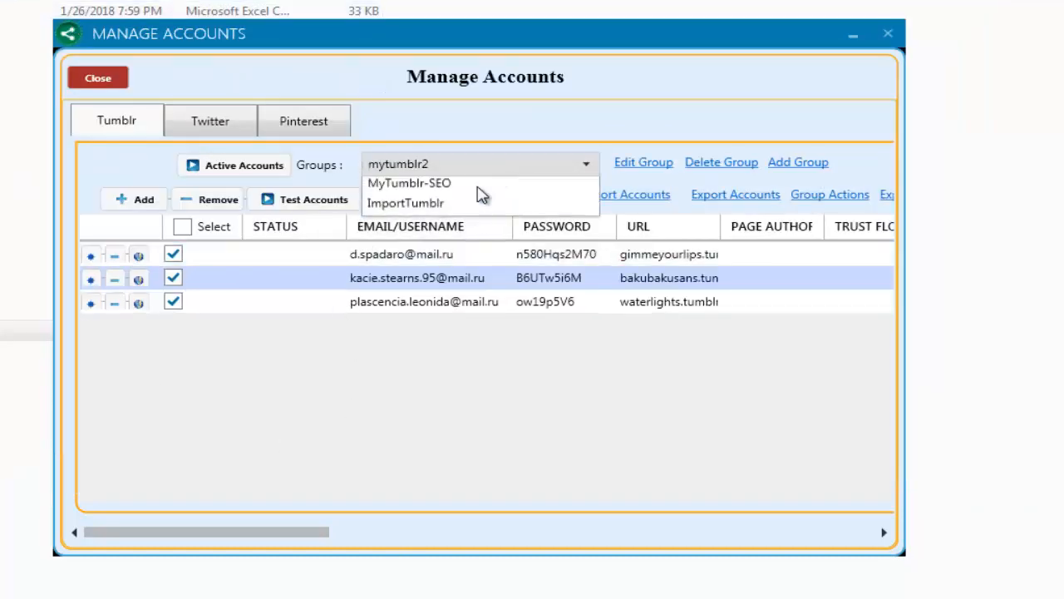
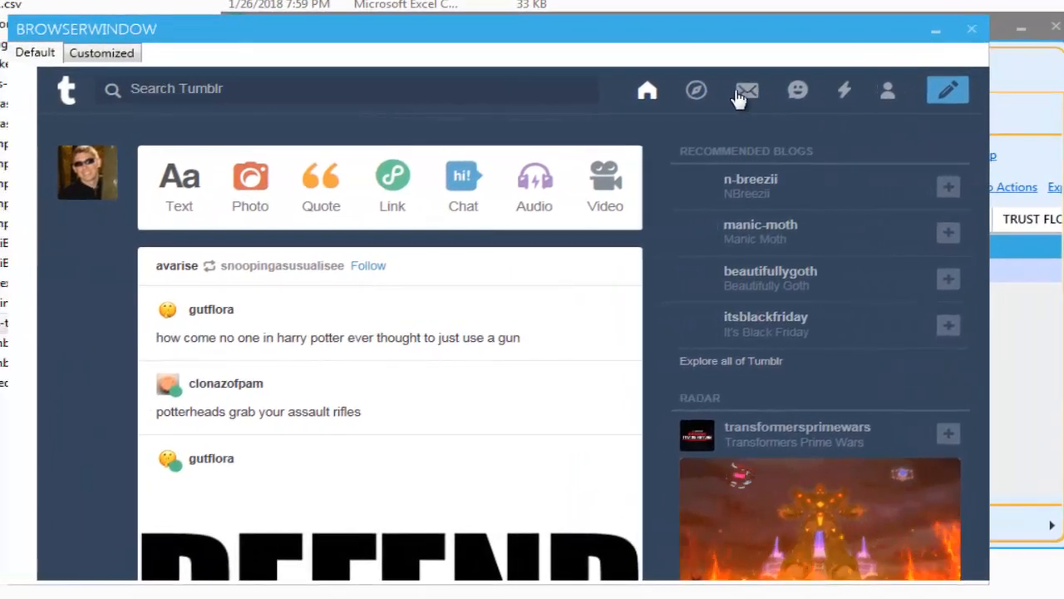
{"action": "left_click", "coordinate": [29, 173]}
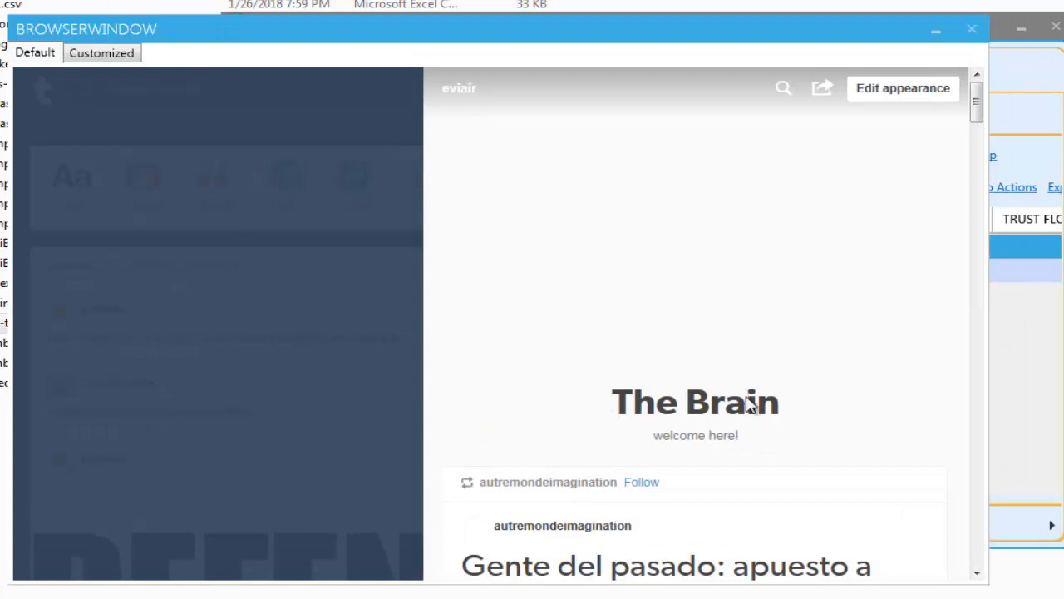
Step: Look through the first account's blog posts in the built-in browser window and close it
{"action": "left_click_drag", "start_coordinate": [979, 120], "coordinate": [981, 241]}
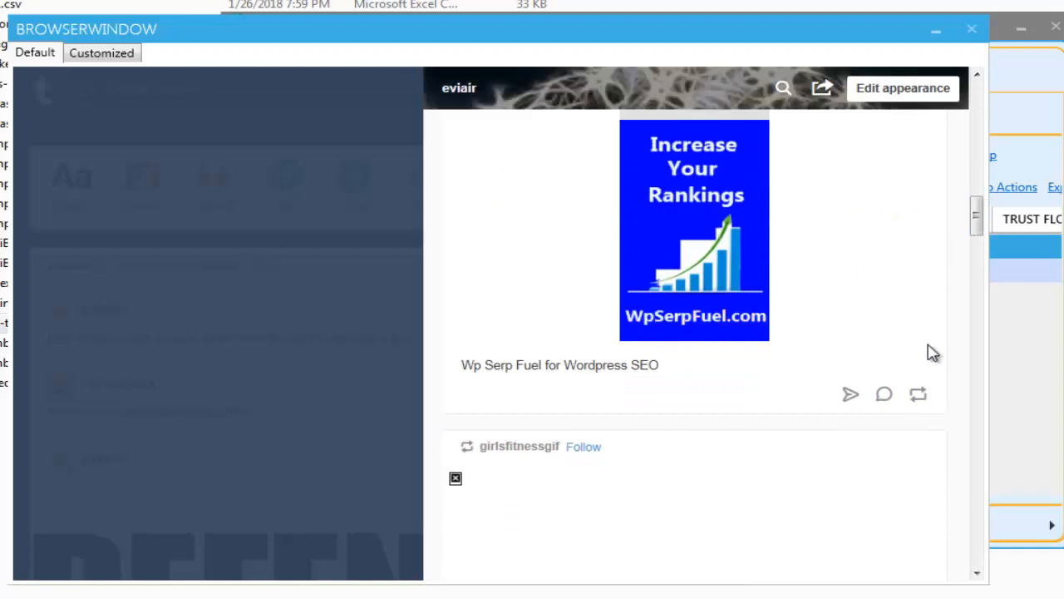
{"action": "scroll", "coordinate": [978, 241], "scroll_direction": "up", "scroll_amount": 10}
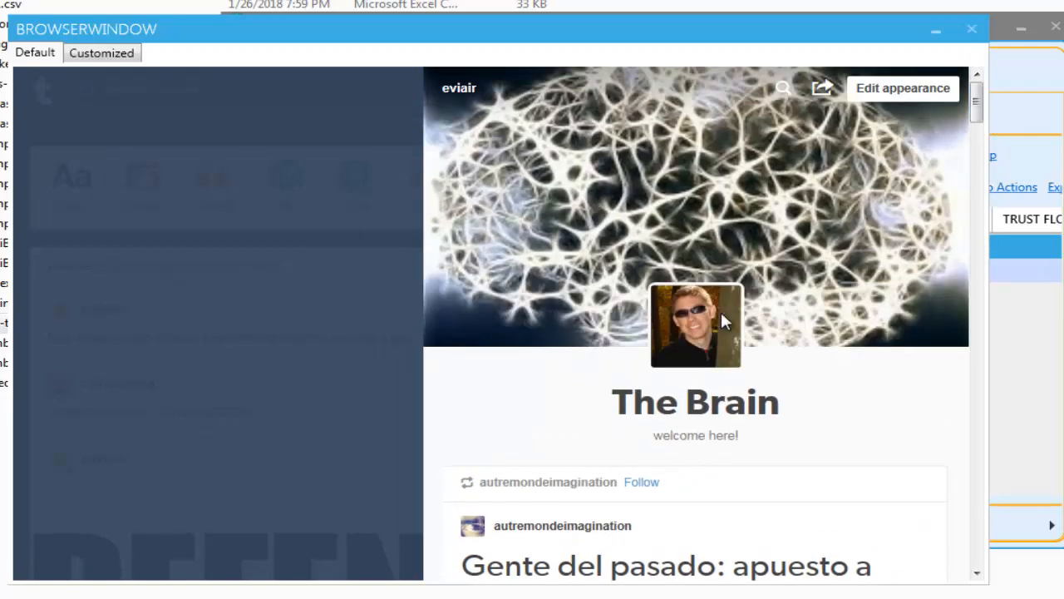
{"action": "left_click", "coordinate": [972, 28]}
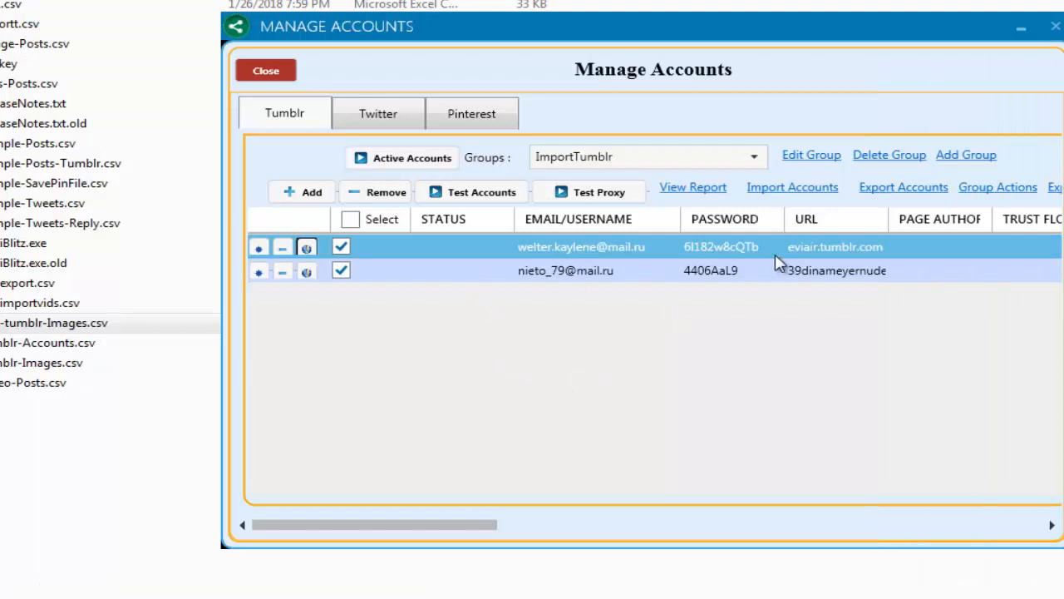
Step: Open the first account's Tumblr blog from its URL in the external browser and examine its image posts and captions
{"action": "left_click", "coordinate": [859, 249]}
{"action": "key", "text": "ctrl+a"}
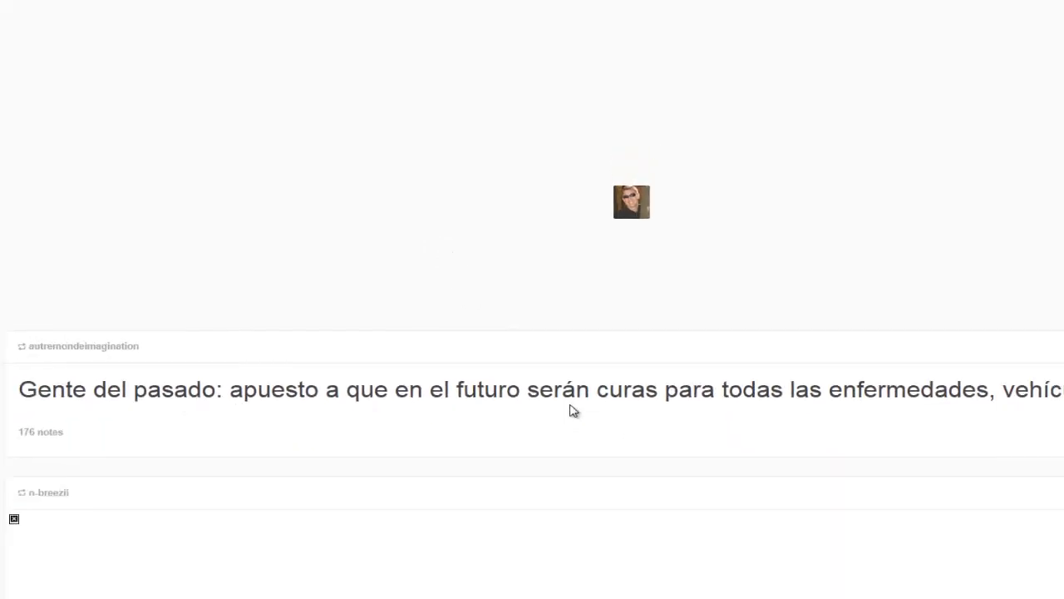
{"action": "scroll", "coordinate": [884, 328], "scroll_direction": "down", "scroll_amount": 5}
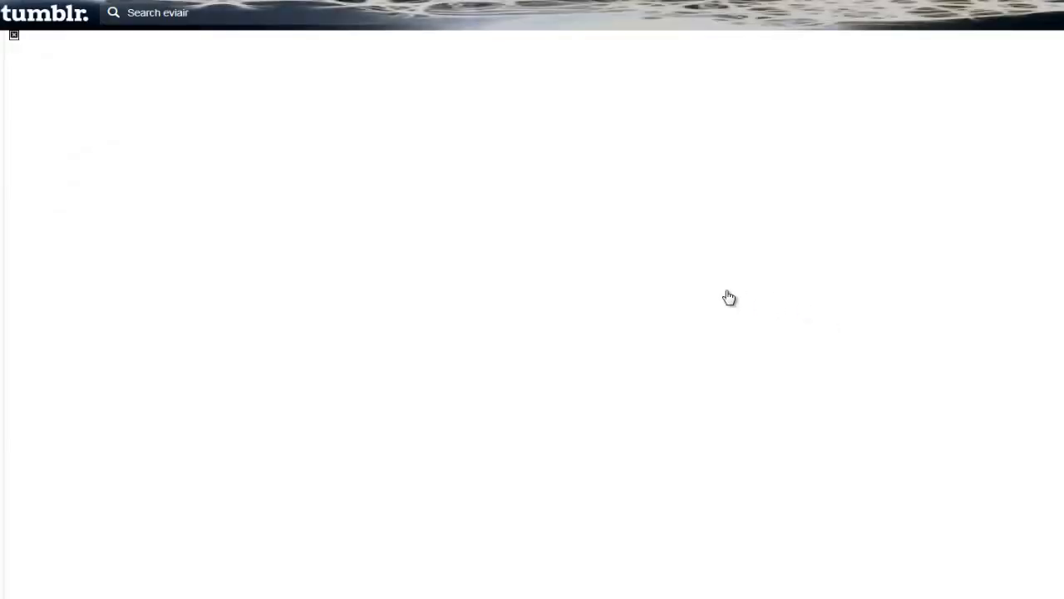
{"action": "scroll", "coordinate": [610, 318], "scroll_direction": "up", "scroll_amount": 6}
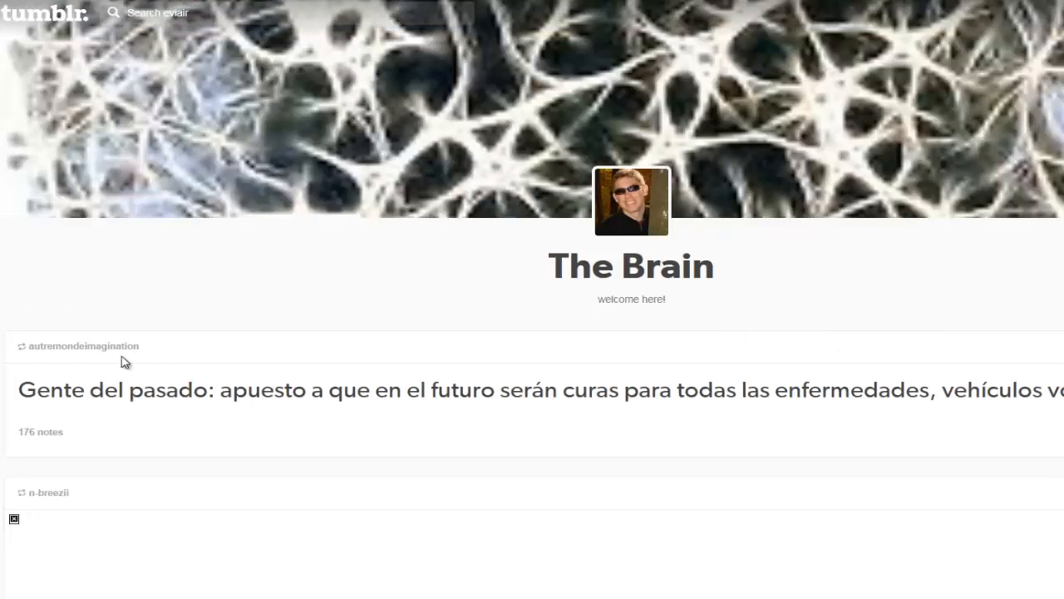
{"action": "left_click", "coordinate": [405, 446]}
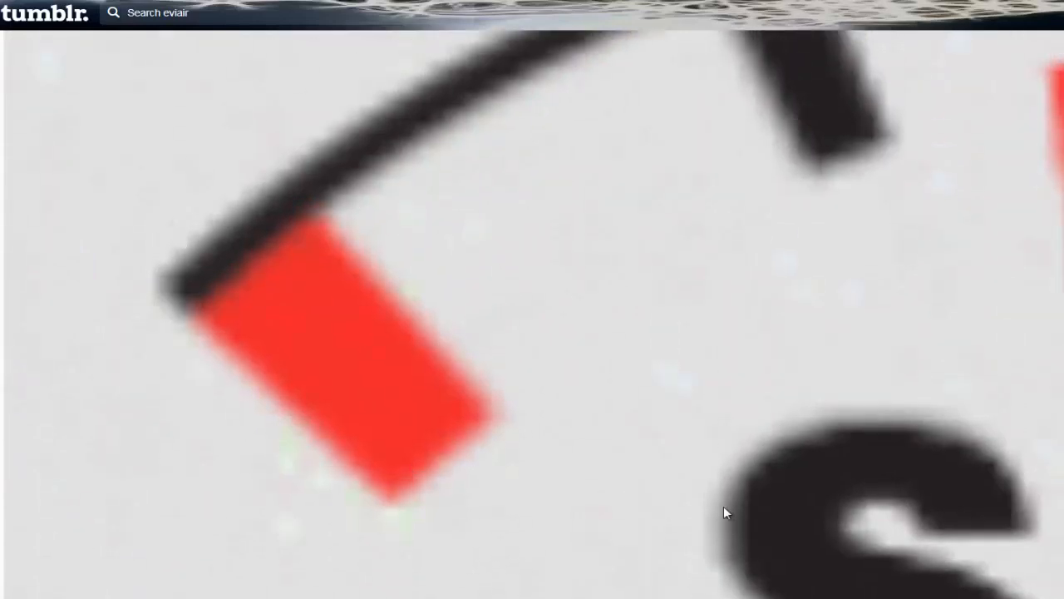
{"action": "scroll", "coordinate": [915, 423], "scroll_direction": "down", "scroll_amount": 5}
{"action": "scroll", "coordinate": [796, 422], "scroll_direction": "down", "scroll_amount": 3}
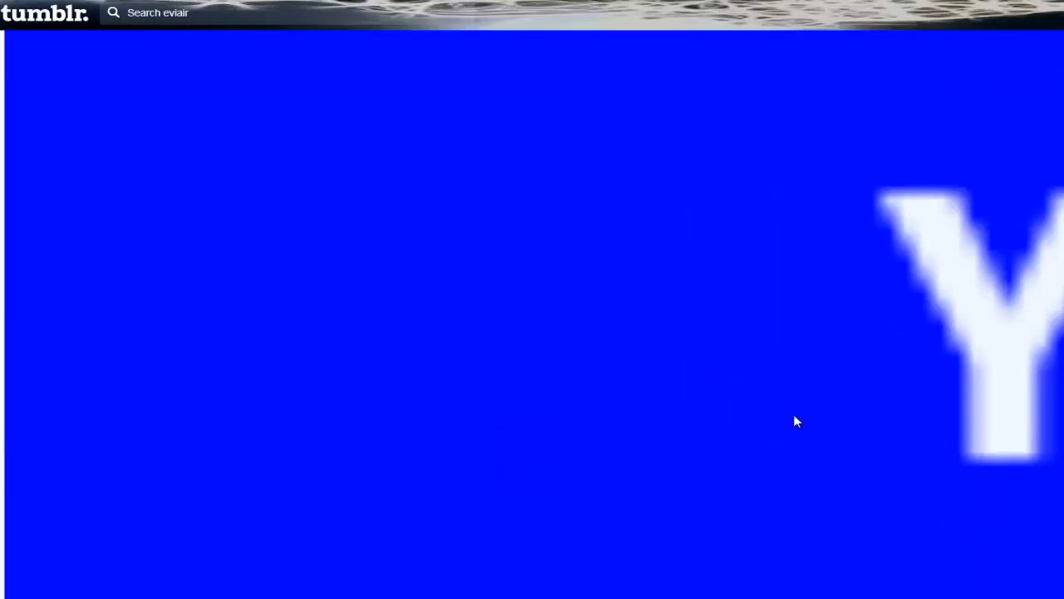
{"action": "scroll", "coordinate": [796, 422], "scroll_direction": "down", "scroll_amount": 6}
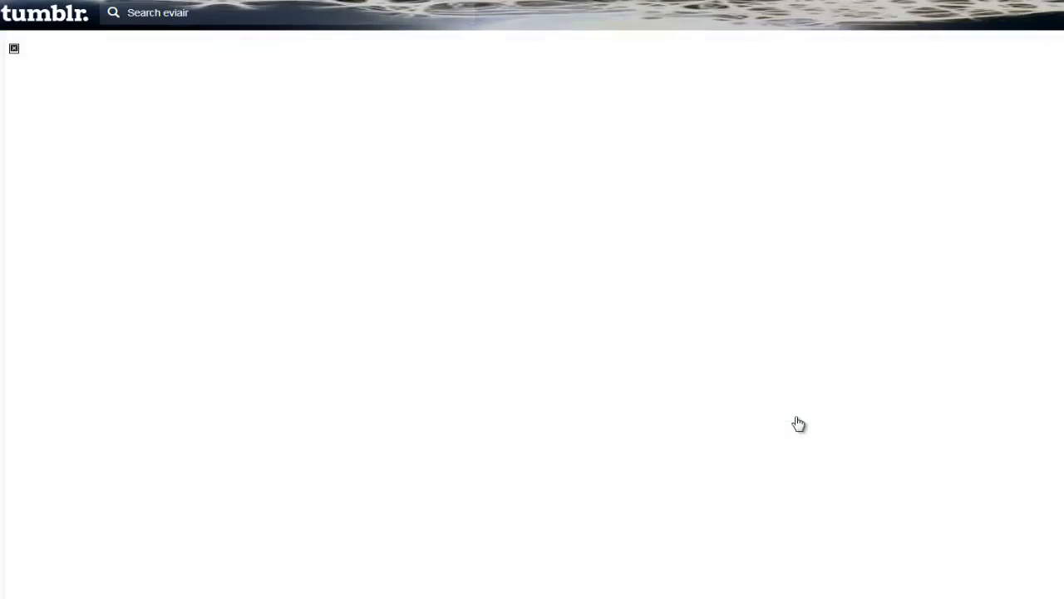
{"action": "scroll", "coordinate": [798, 424], "scroll_direction": "up", "scroll_amount": 3}
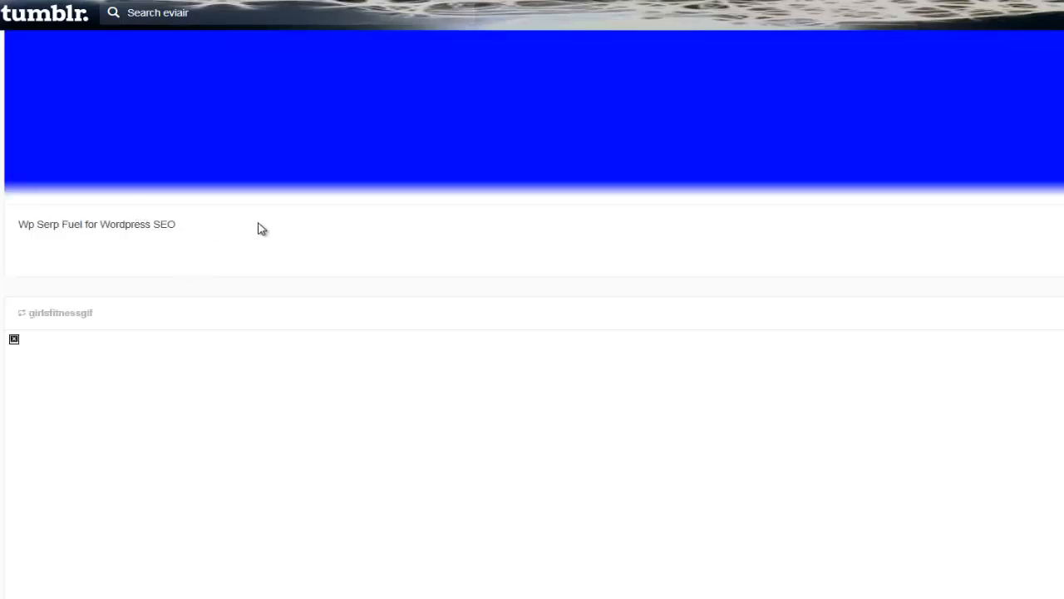
{"action": "scroll", "coordinate": [565, 254], "scroll_direction": "up", "scroll_amount": 3}
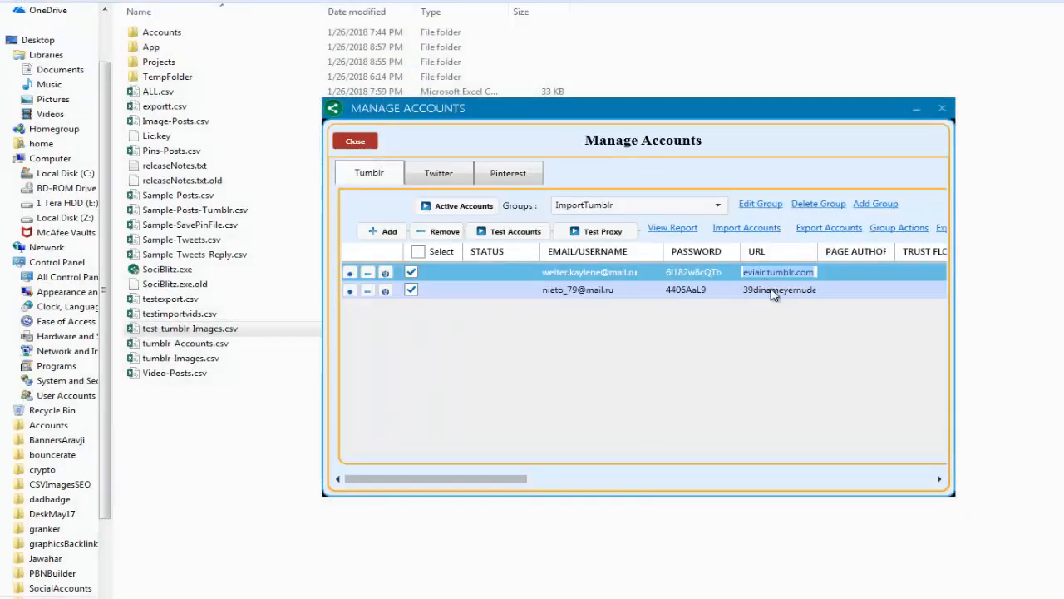
Step: Open the second account's Tumblr blog from its URL and examine the WpVideoSites image post and its caption
{"action": "left_click", "coordinate": [772, 290]}
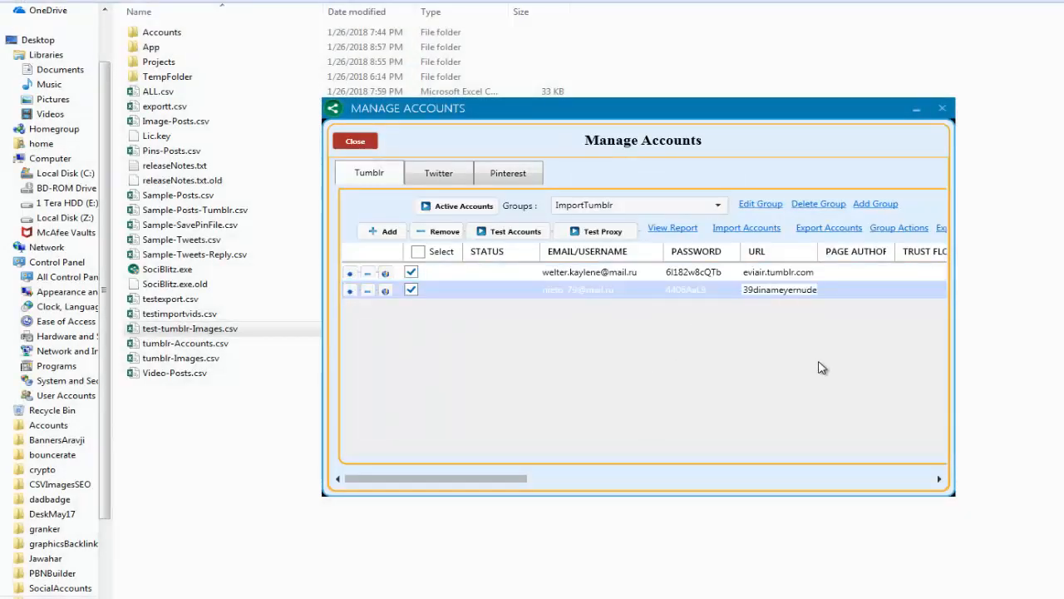
{"action": "key", "text": "ctrl+a"}
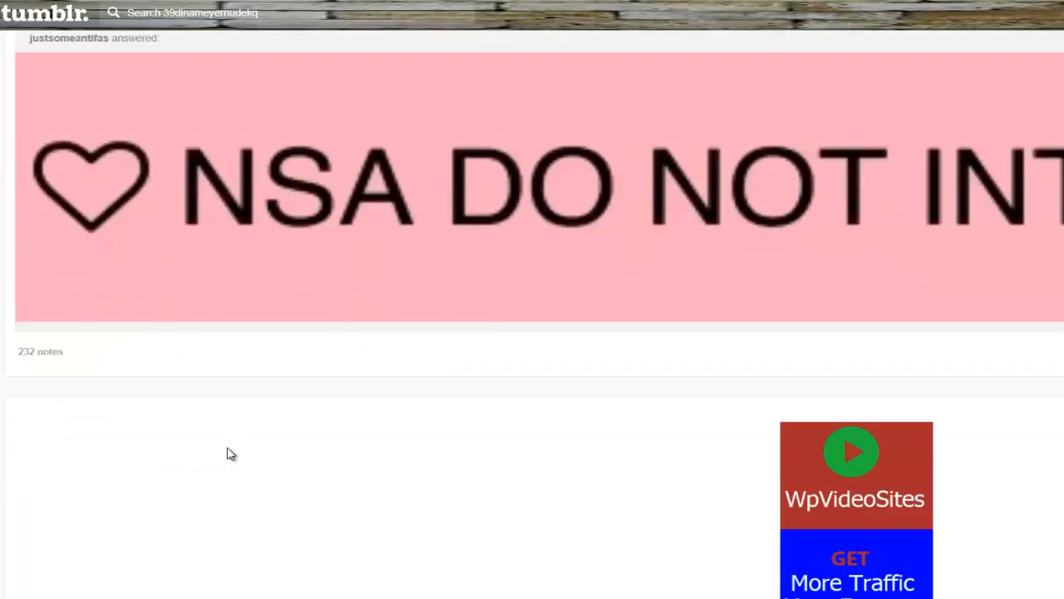
{"action": "scroll", "coordinate": [230, 455], "scroll_direction": "down", "scroll_amount": 6}
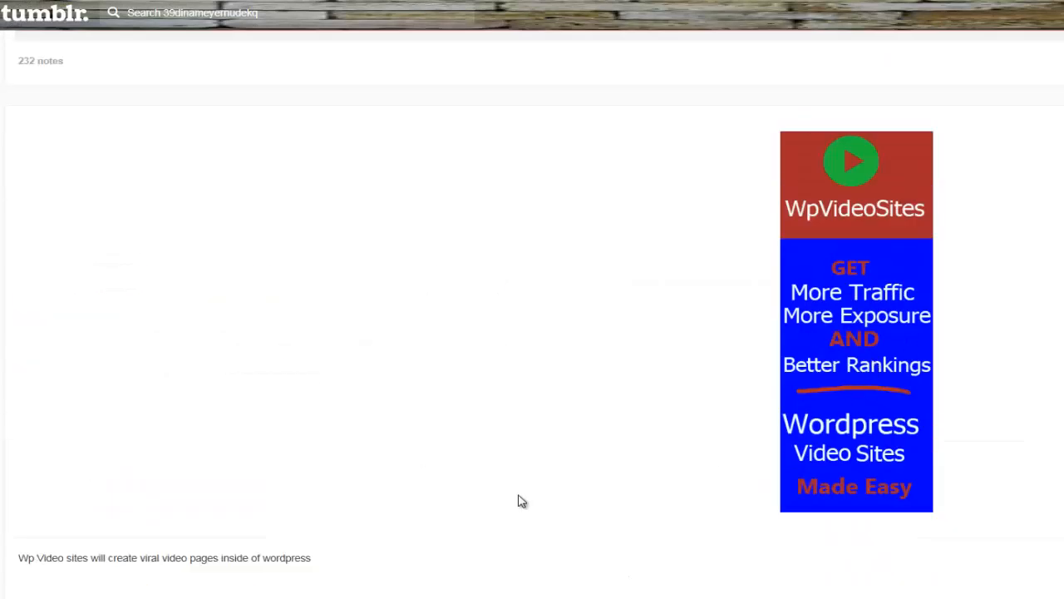
{"action": "scroll", "coordinate": [398, 369], "scroll_direction": "down", "scroll_amount": 3}
{"action": "triple_click", "coordinate": [519, 284]}
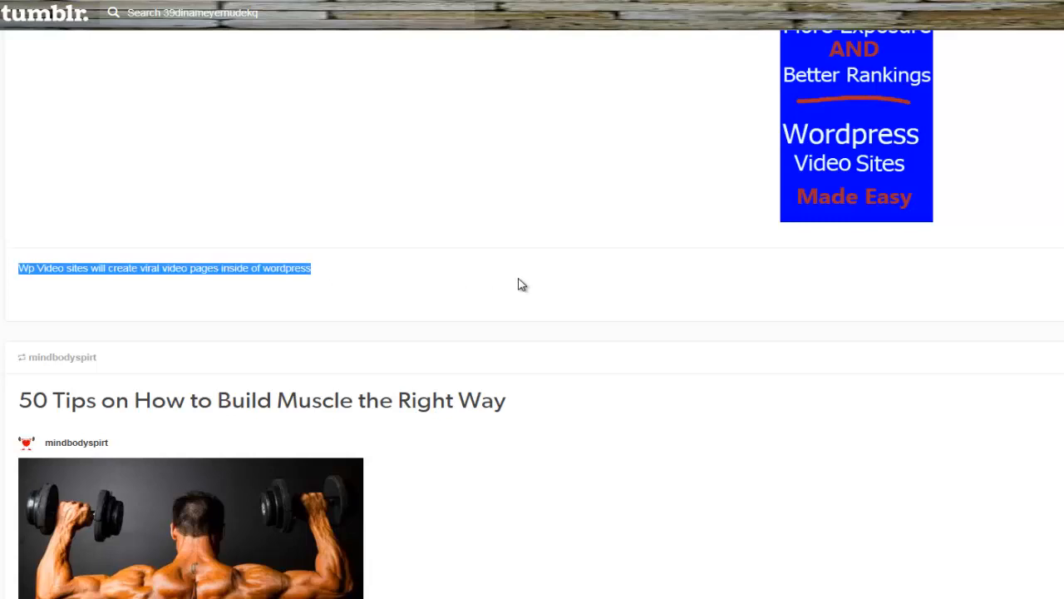
{"action": "scroll", "coordinate": [520, 283], "scroll_direction": "up", "scroll_amount": 5}
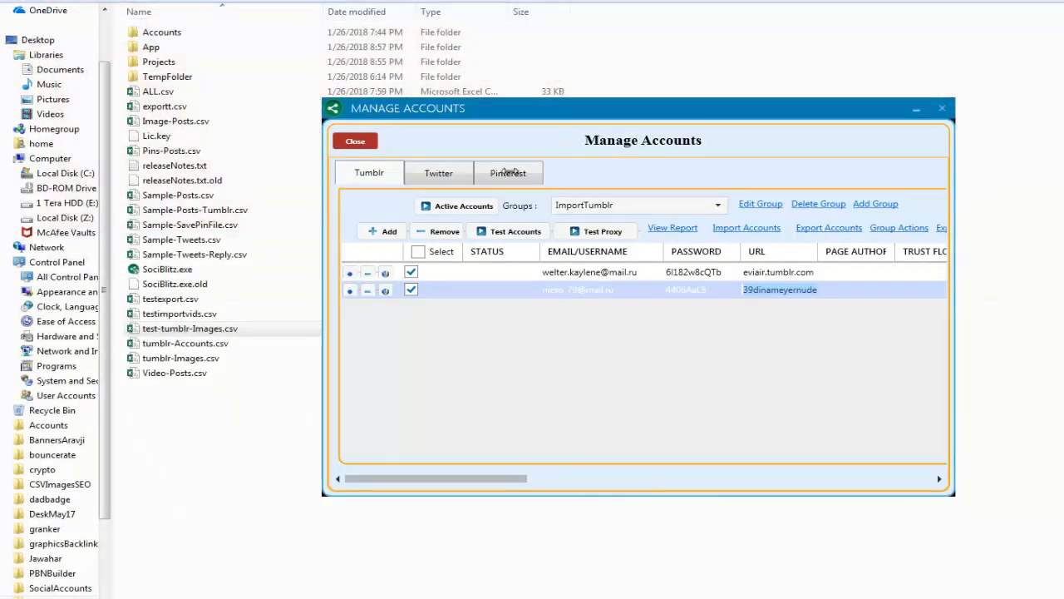
Step: Switch from account management to project management and examine the General and Twitter project lists and the blank Twitter project form
{"action": "left_click", "coordinate": [119, 75]}
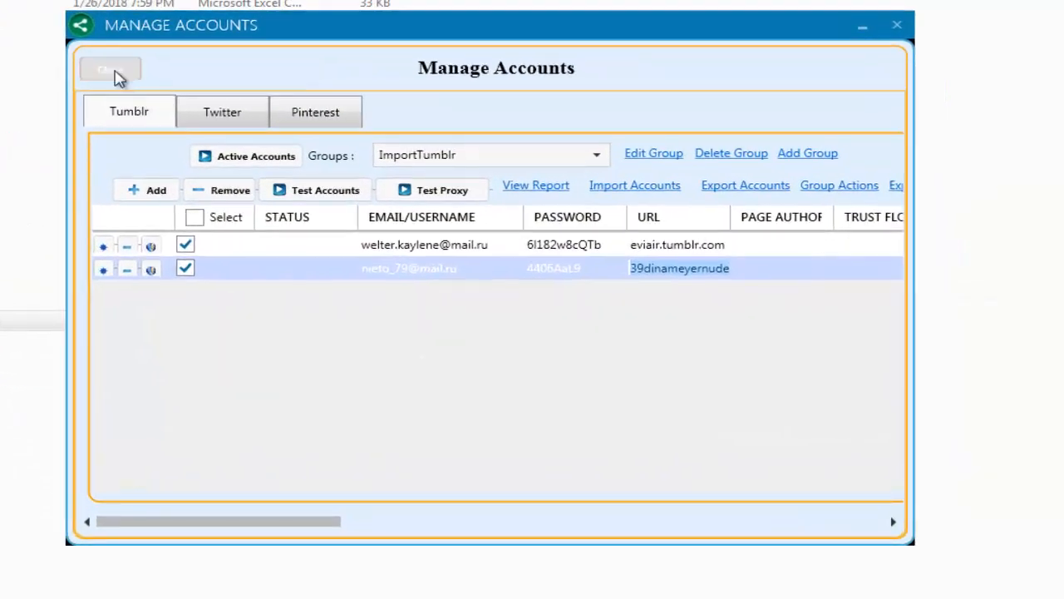
{"action": "left_click", "coordinate": [490, 391]}
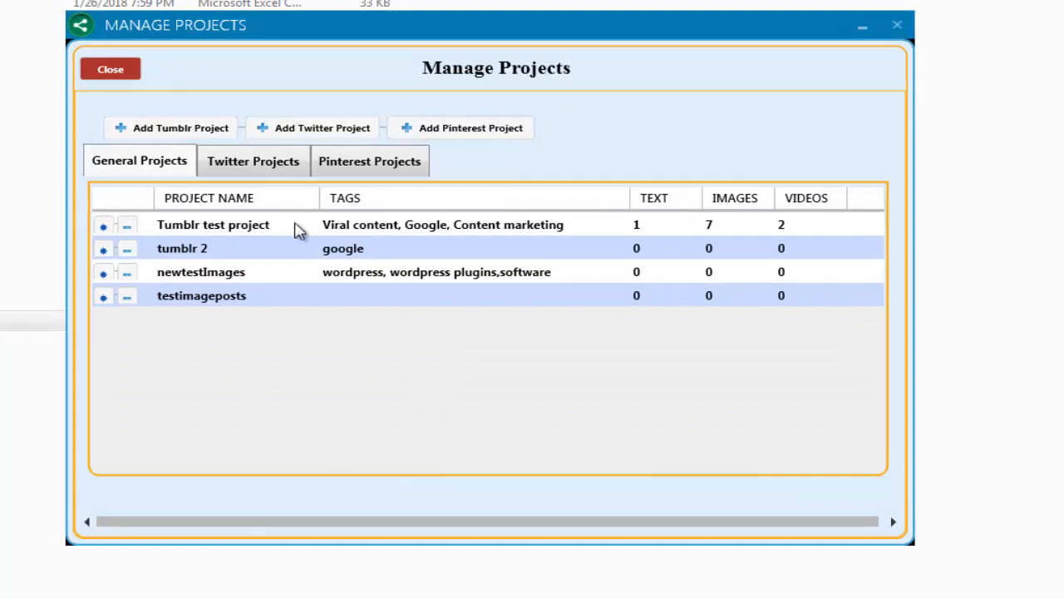
{"action": "left_click", "coordinate": [256, 166]}
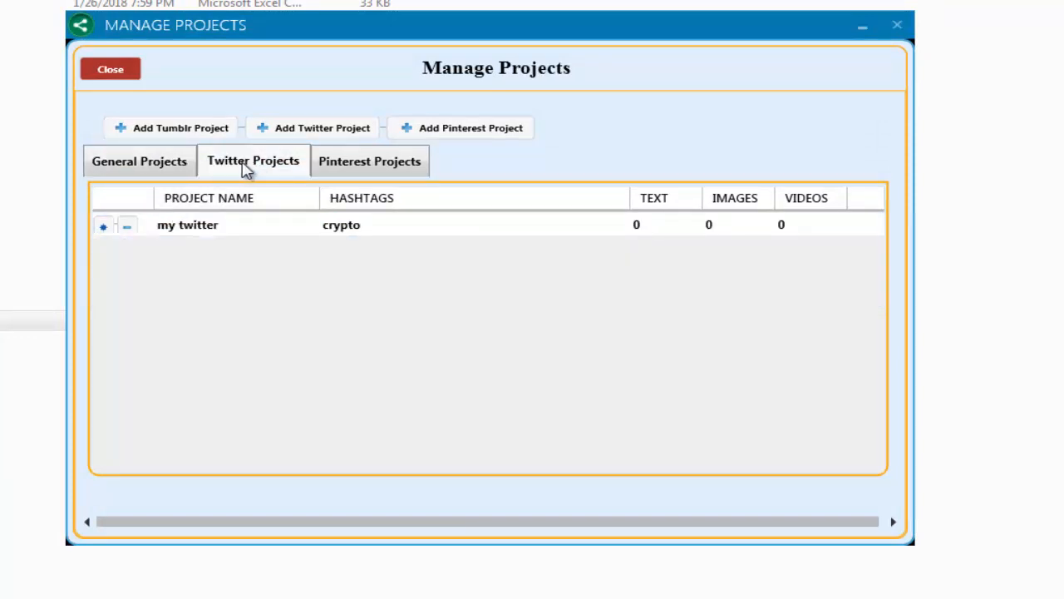
{"action": "left_click", "coordinate": [150, 166]}
{"action": "left_click", "coordinate": [242, 166]}
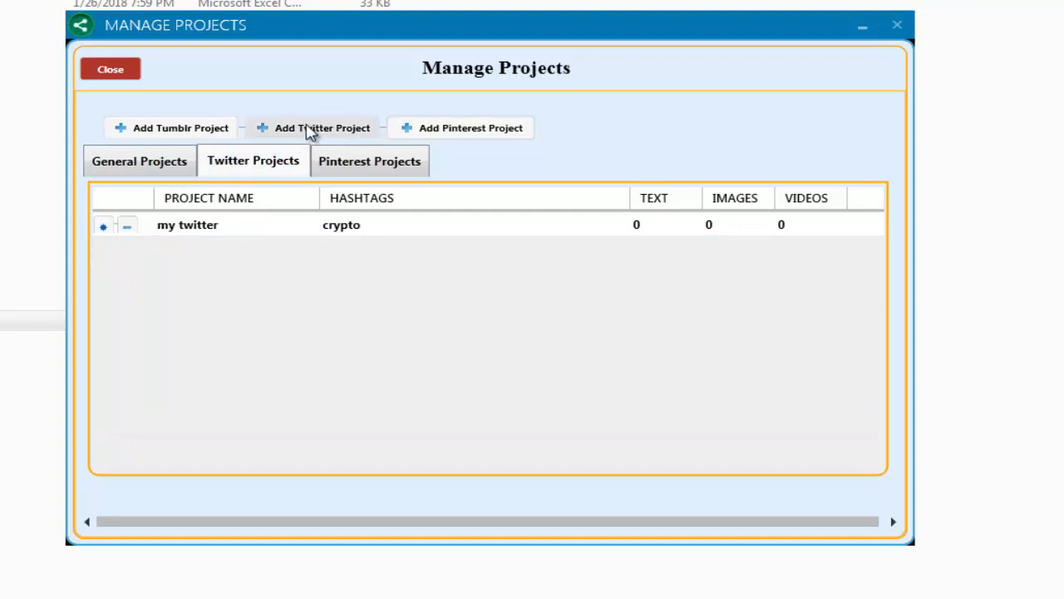
{"action": "left_click", "coordinate": [186, 163]}
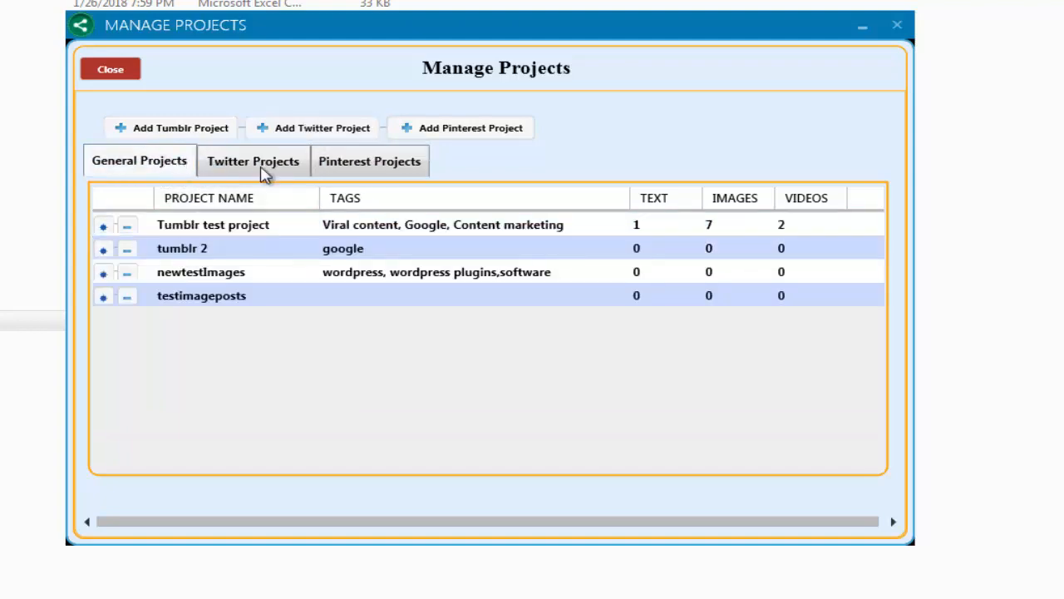
{"action": "left_click", "coordinate": [301, 132]}
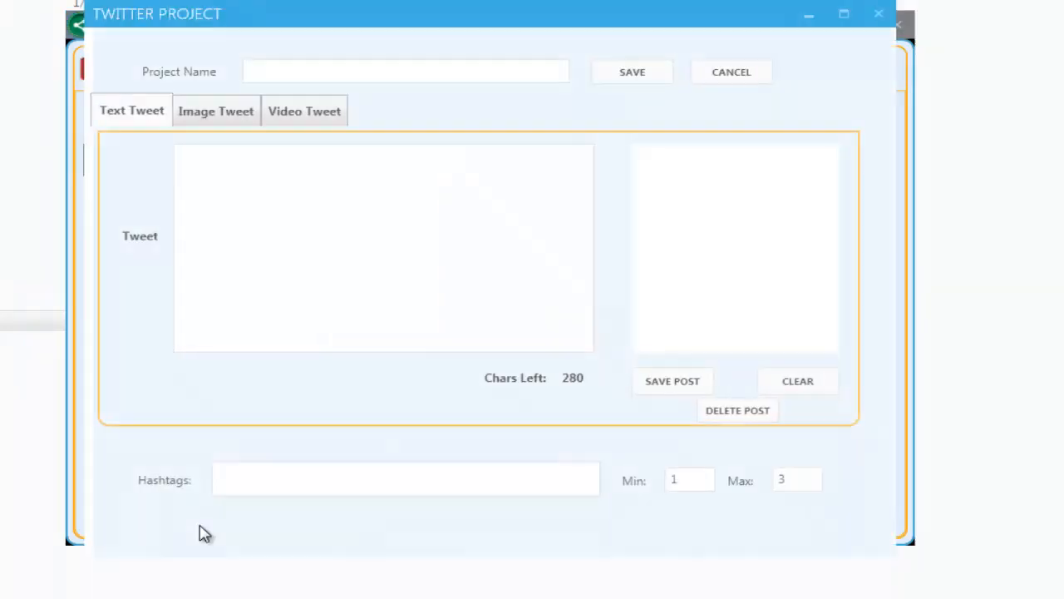
{"action": "left_click", "coordinate": [734, 76]}
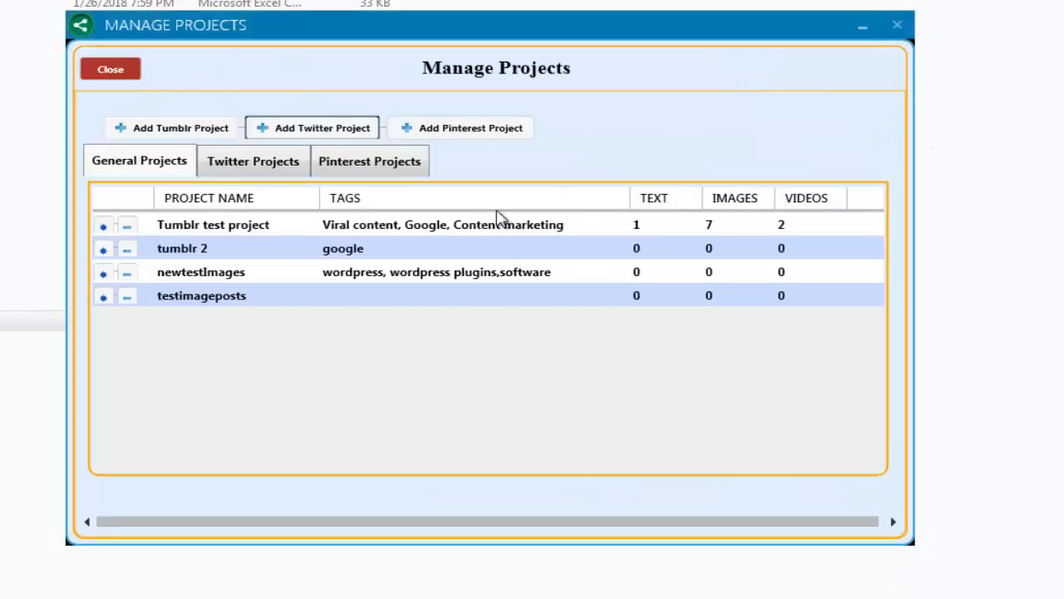
Step: Open the testimageposts project for editing and compare its image post settings with the video post URL and caption fields
{"action": "left_click", "coordinate": [101, 297]}
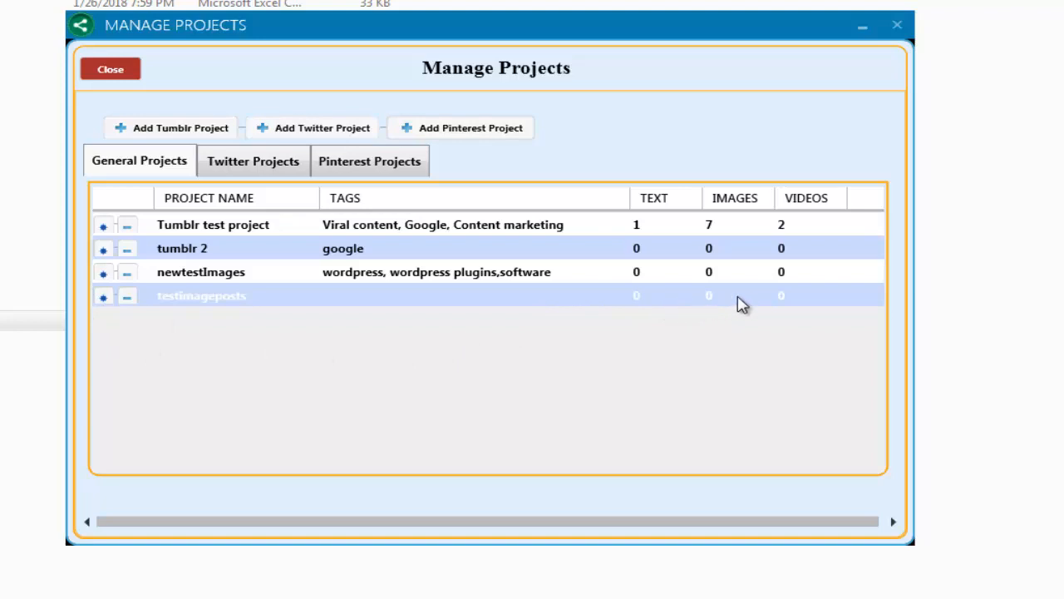
{"action": "left_click", "coordinate": [105, 298]}
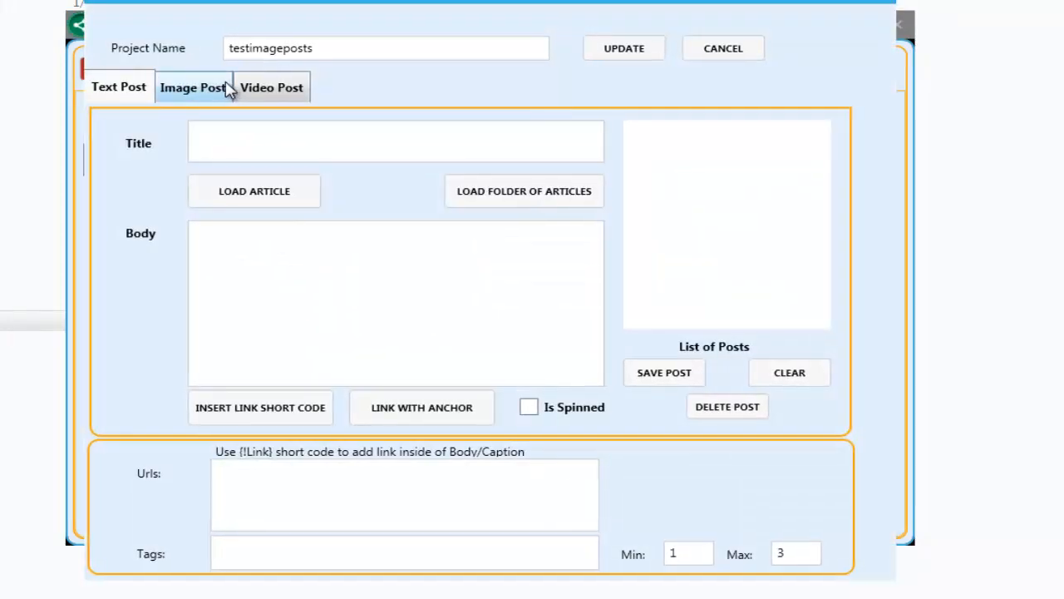
{"action": "left_click", "coordinate": [230, 90]}
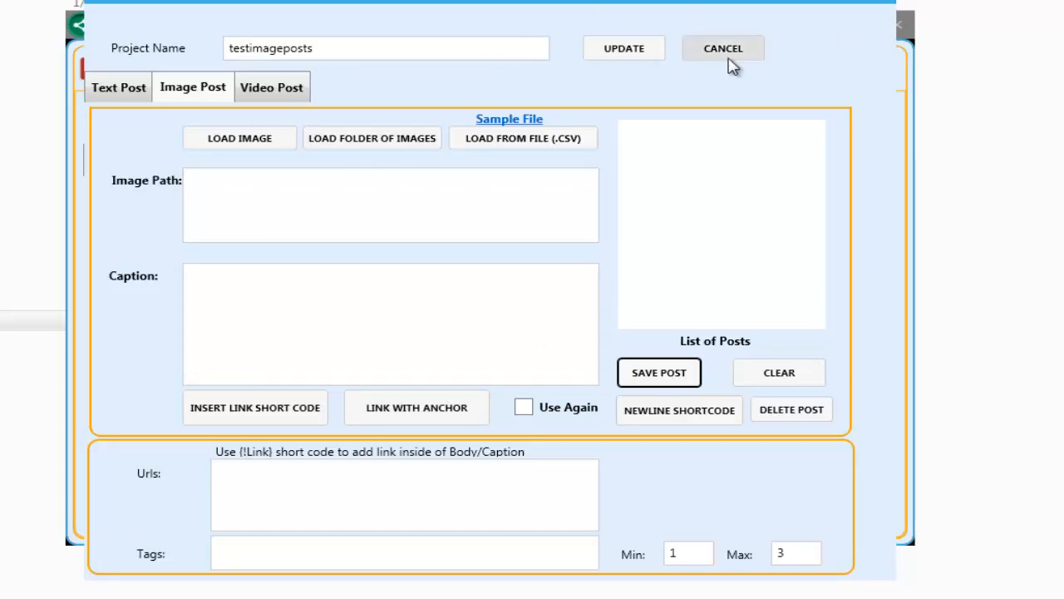
{"action": "left_click", "coordinate": [264, 93]}
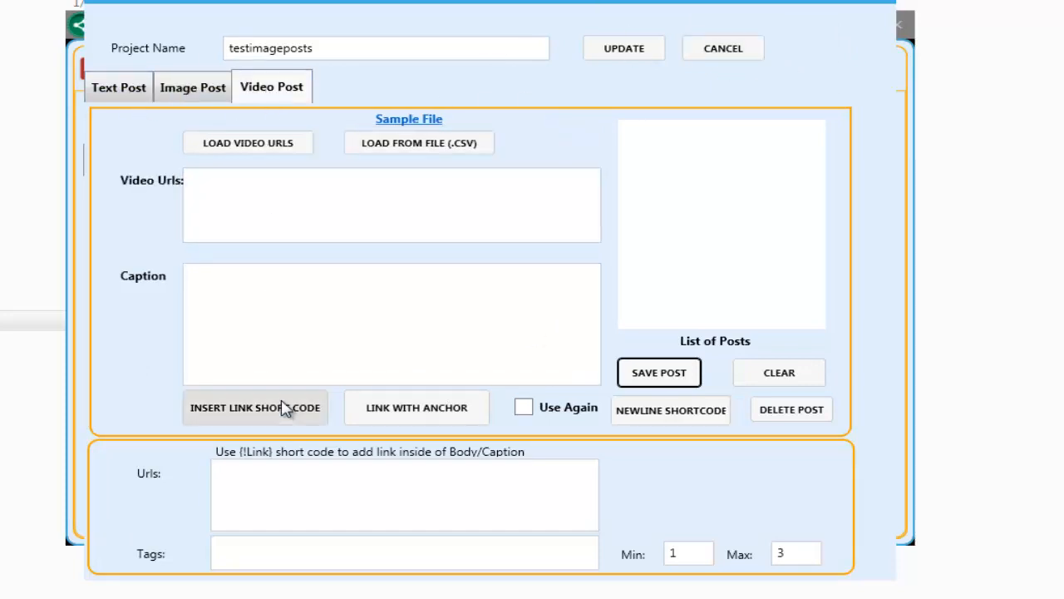
{"action": "left_click", "coordinate": [212, 177]}
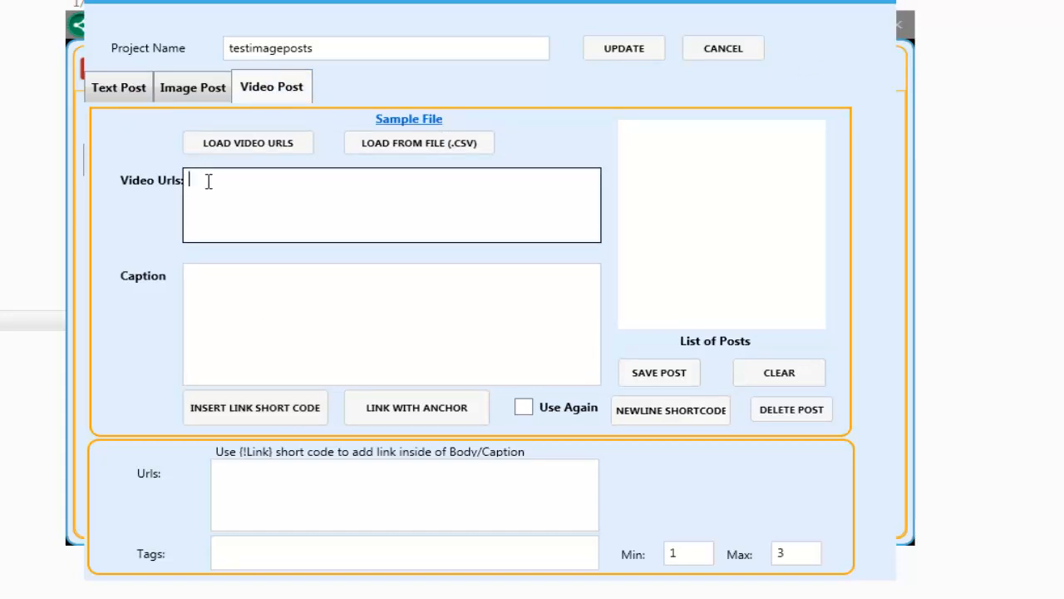
{"action": "left_click", "coordinate": [266, 278]}
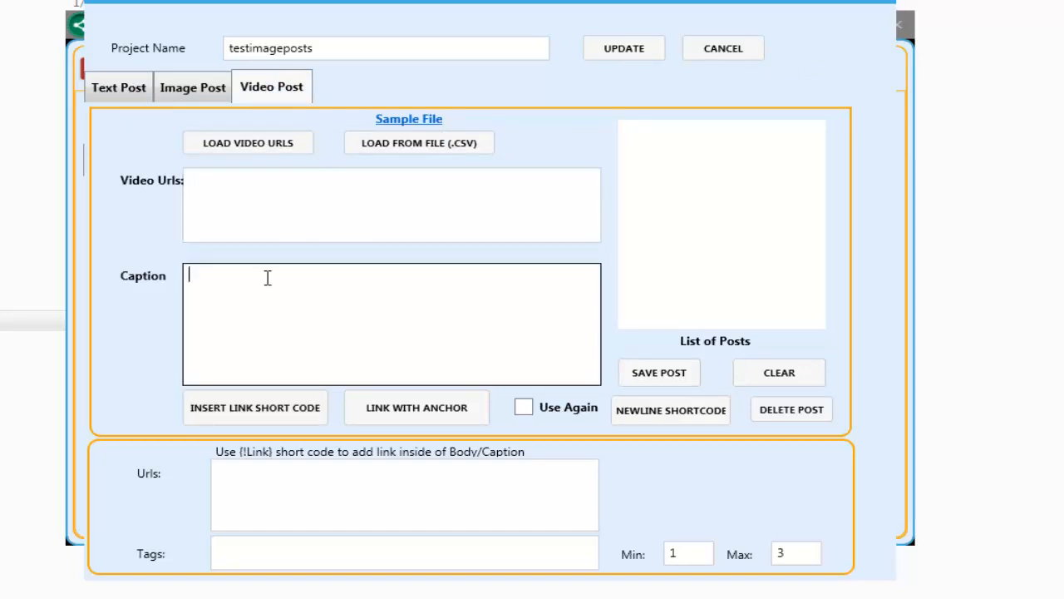
{"action": "left_click", "coordinate": [189, 91]}
{"action": "left_click", "coordinate": [263, 93]}
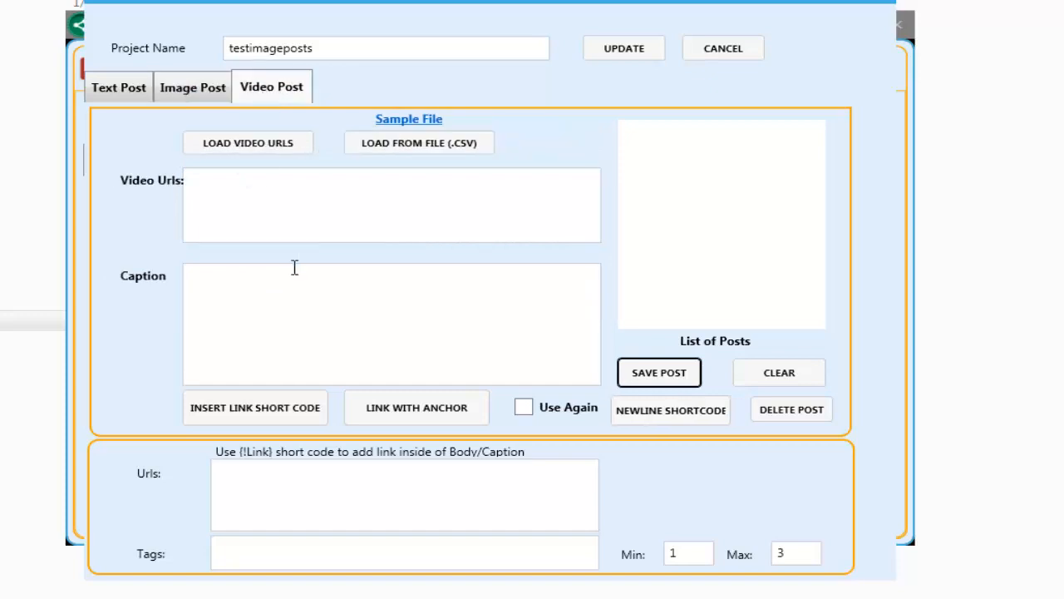
Step: Insert newline shortcodes into the video post caption and clear the caption again
{"action": "left_click", "coordinate": [295, 268]}
{"action": "left_click", "coordinate": [689, 426]}
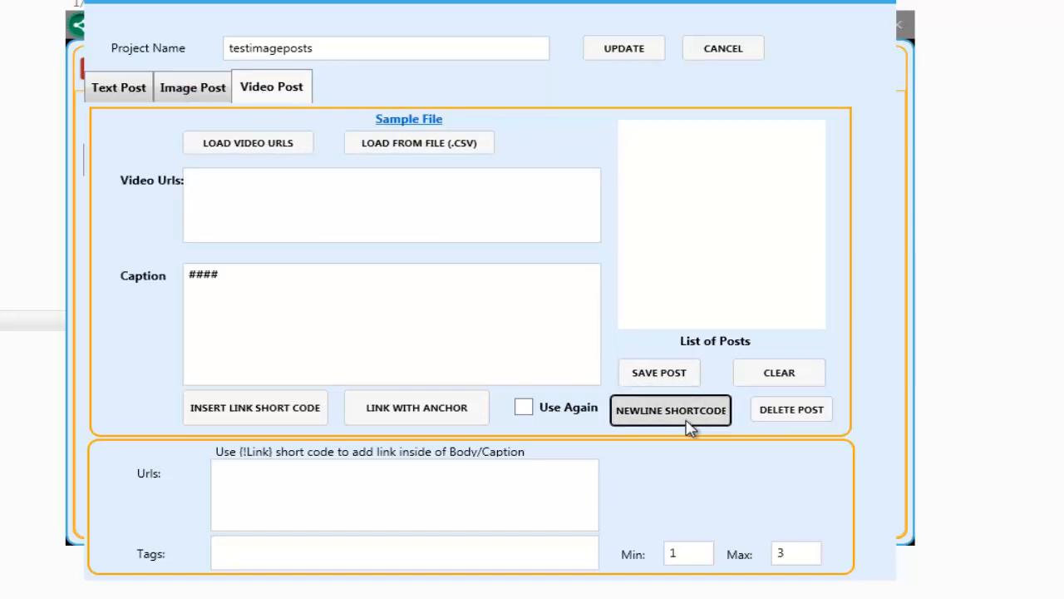
{"action": "left_click", "coordinate": [686, 421]}
{"action": "left_click", "coordinate": [687, 421]}
{"action": "left_click", "coordinate": [686, 421]}
{"action": "left_click_drag", "start_coordinate": [397, 315], "coordinate": [73, 272]}
{"action": "key", "text": "BackSpace"}
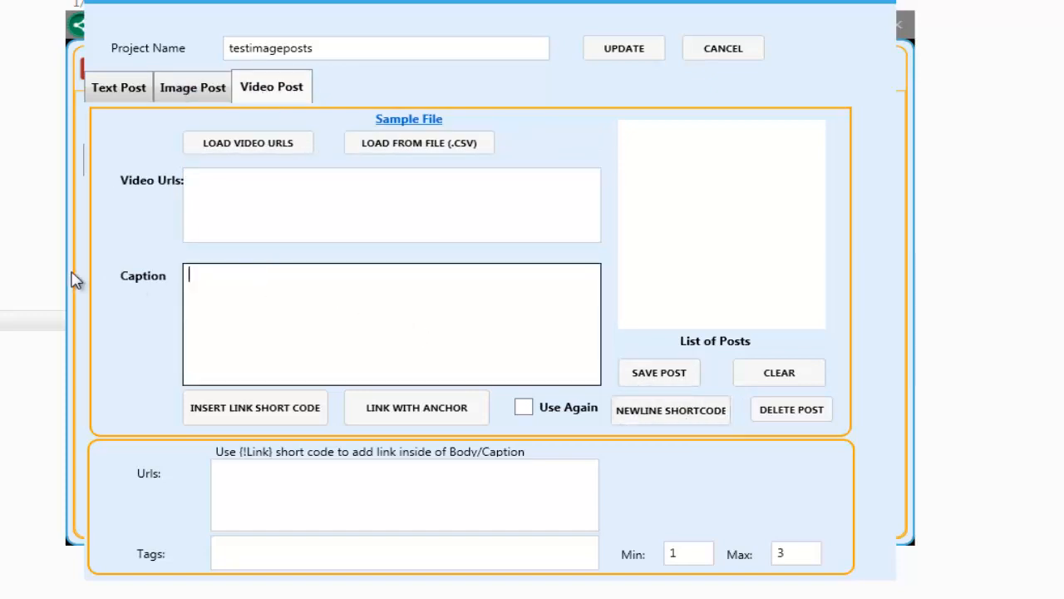
Step: Open the sample CSV file for video posts in Excel and examine its caption and video URL columns
{"action": "left_click", "coordinate": [355, 216]}
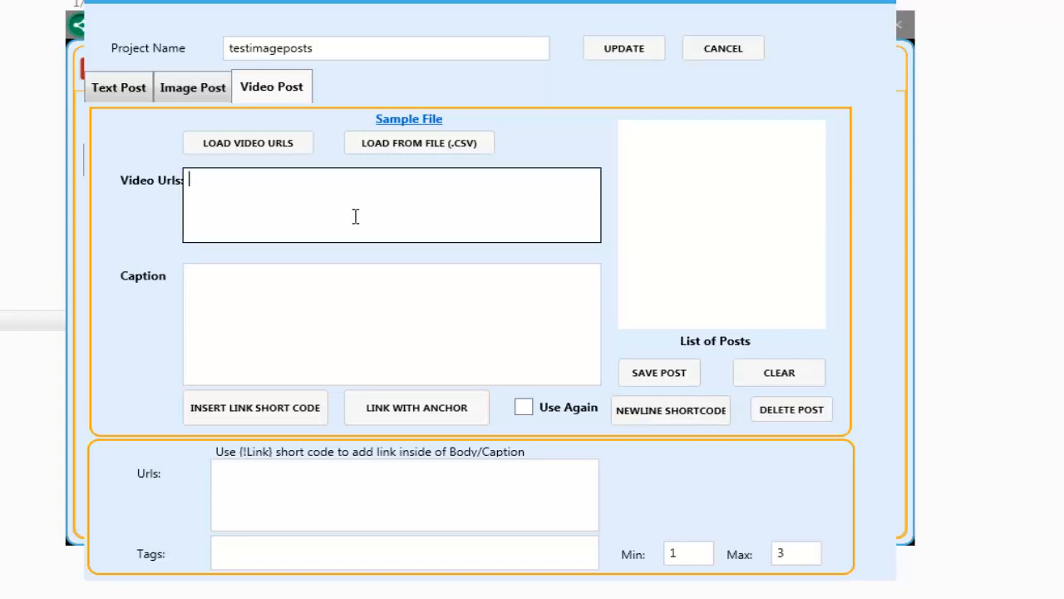
{"action": "left_click", "coordinate": [412, 126]}
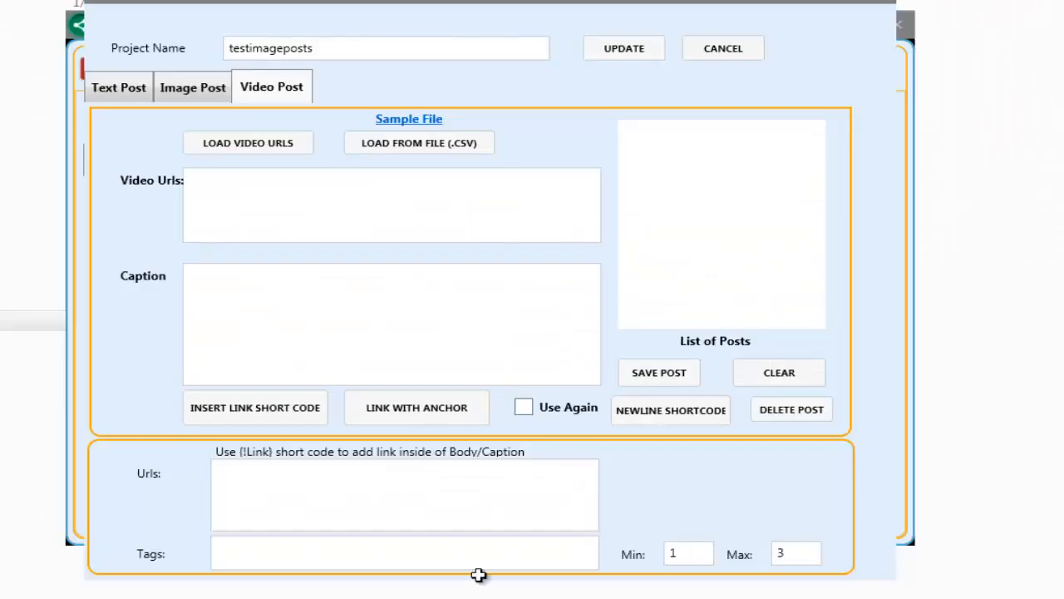
{"action": "right_click", "coordinate": [309, 598]}
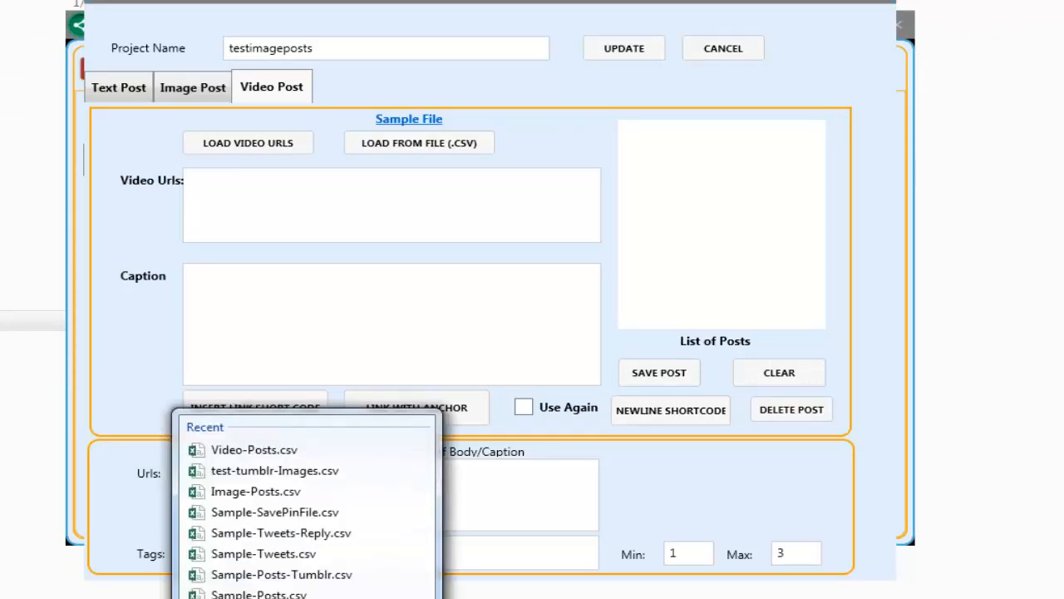
{"action": "left_click", "coordinate": [357, 598]}
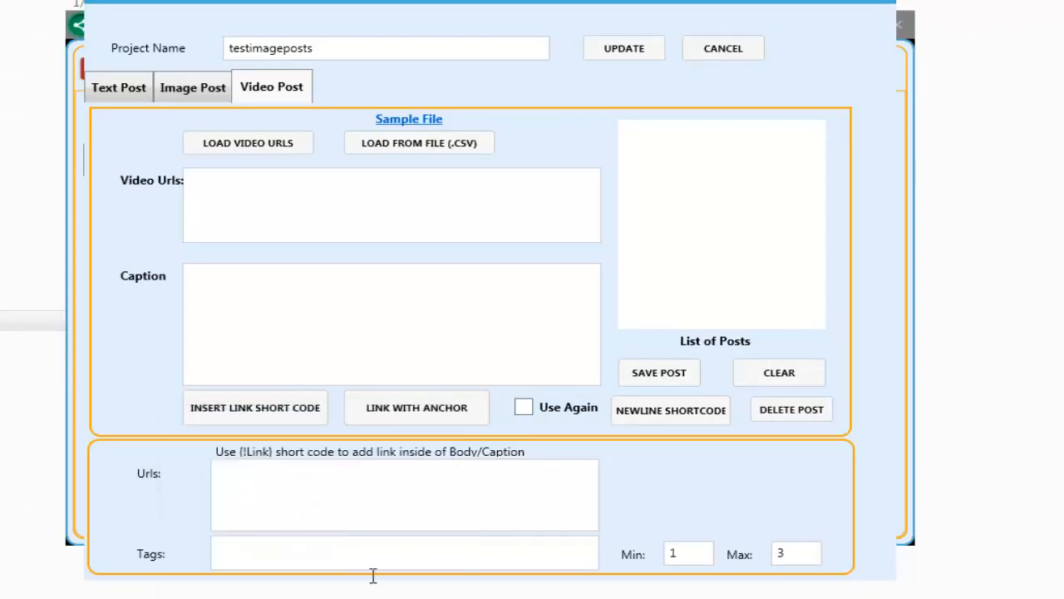
{"action": "left_click", "coordinate": [409, 121]}
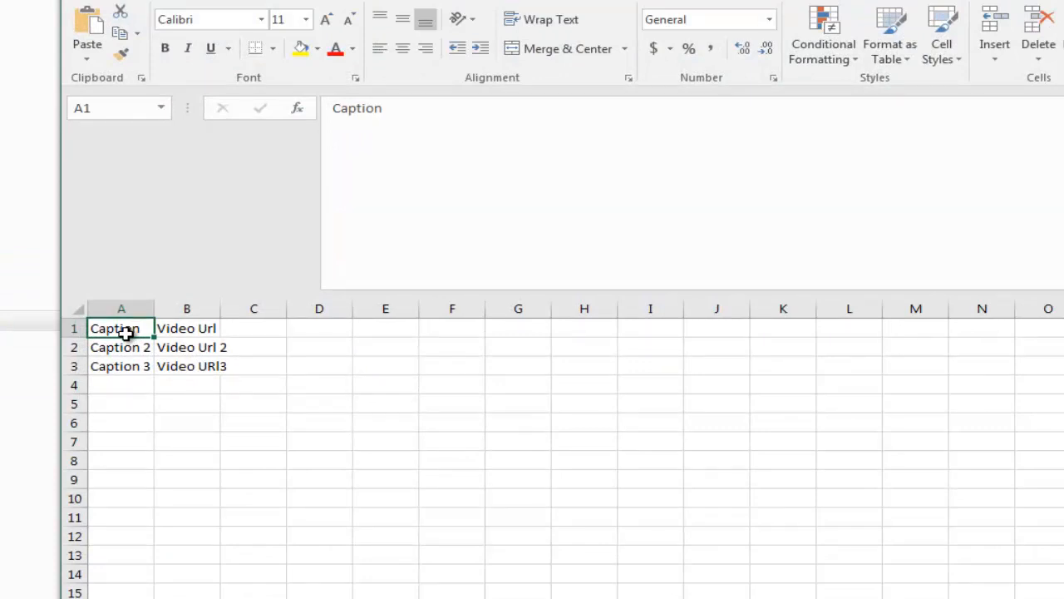
{"action": "left_click_drag", "start_coordinate": [124, 331], "coordinate": [125, 359]}
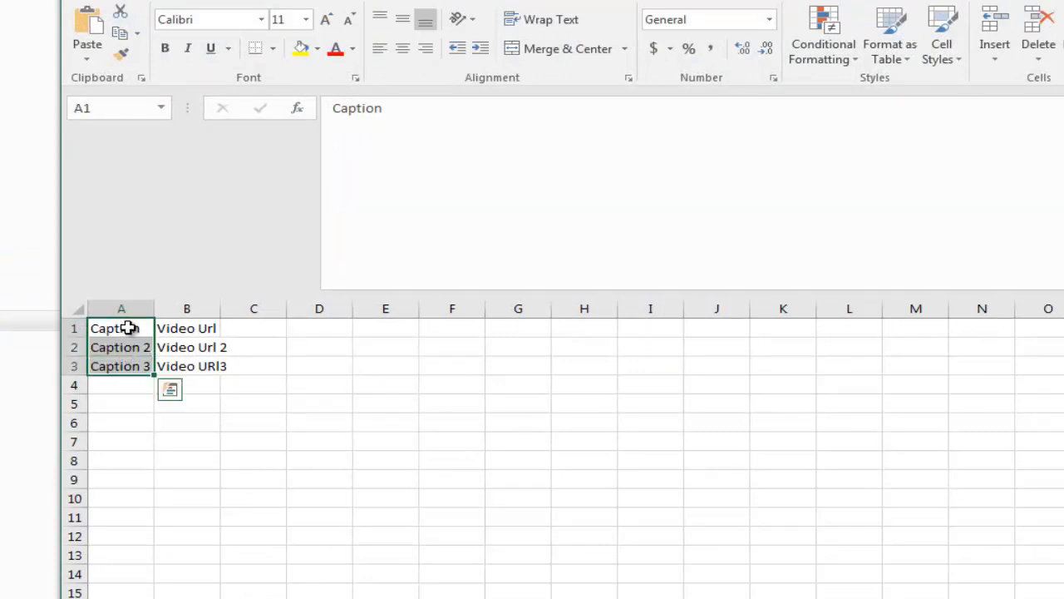
{"action": "left_click", "coordinate": [202, 328]}
{"action": "left_click_drag", "start_coordinate": [202, 327], "coordinate": [200, 374]}
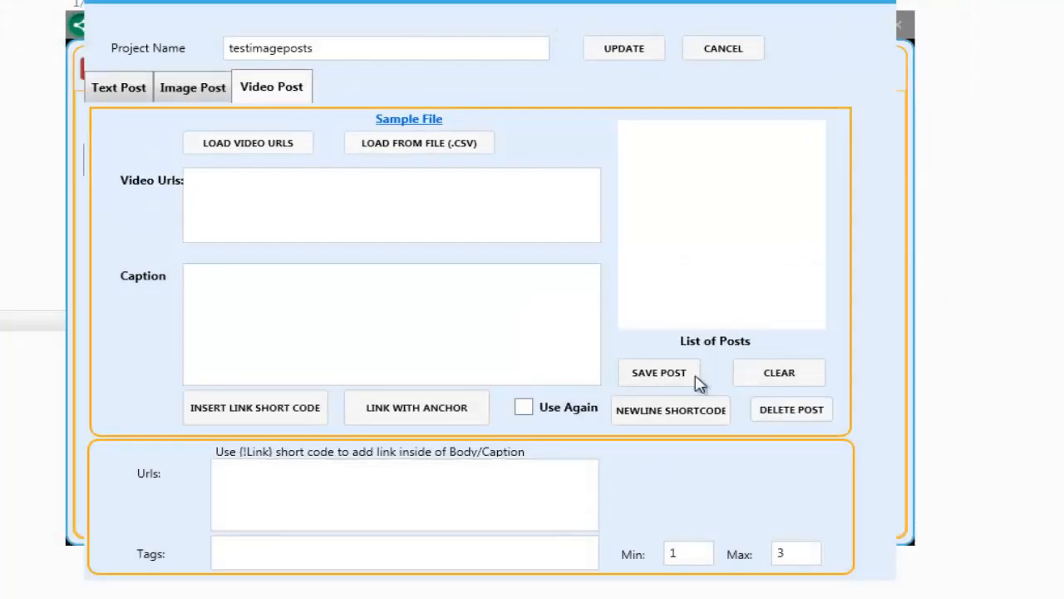
Step: Leave the testimageposts project without updating it and start a new Twitter project named TestTutorials
{"action": "left_click", "coordinate": [271, 341]}
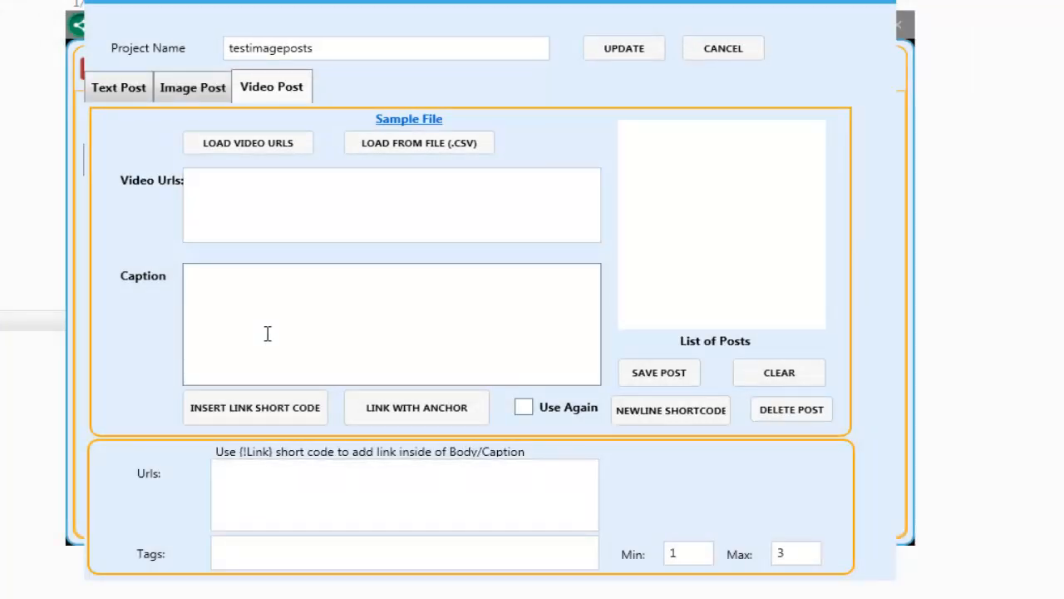
{"action": "left_click", "coordinate": [697, 53]}
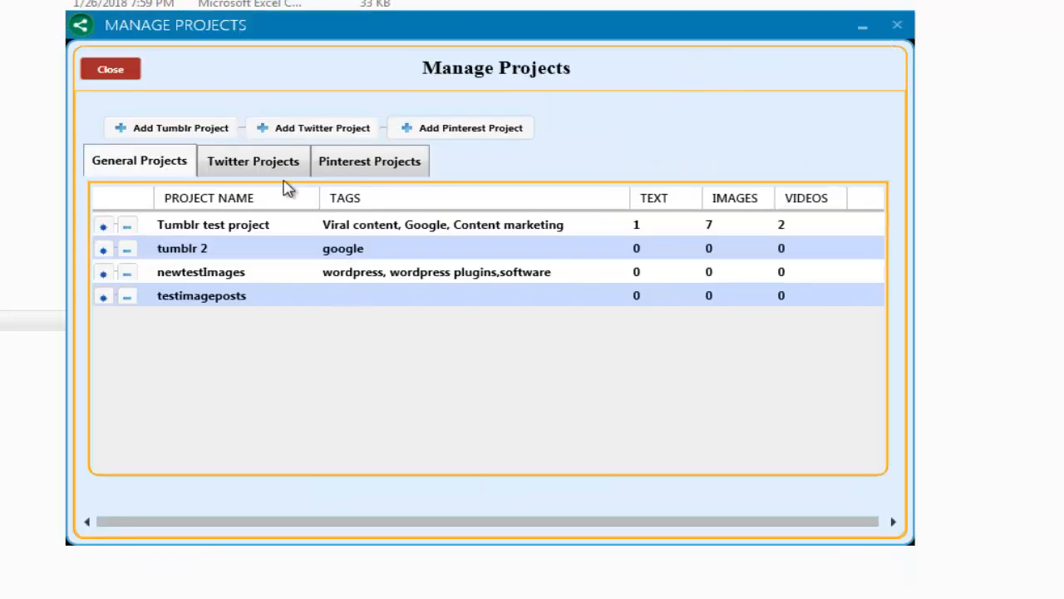
{"action": "left_click", "coordinate": [287, 131]}
{"action": "left_click", "coordinate": [261, 185]}
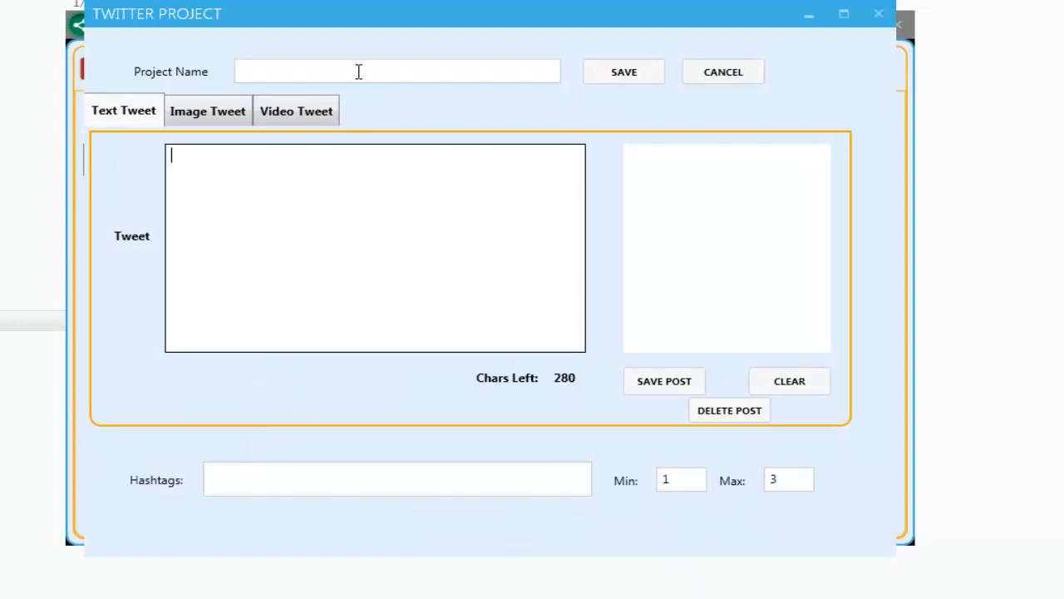
{"action": "left_click", "coordinate": [356, 71]}
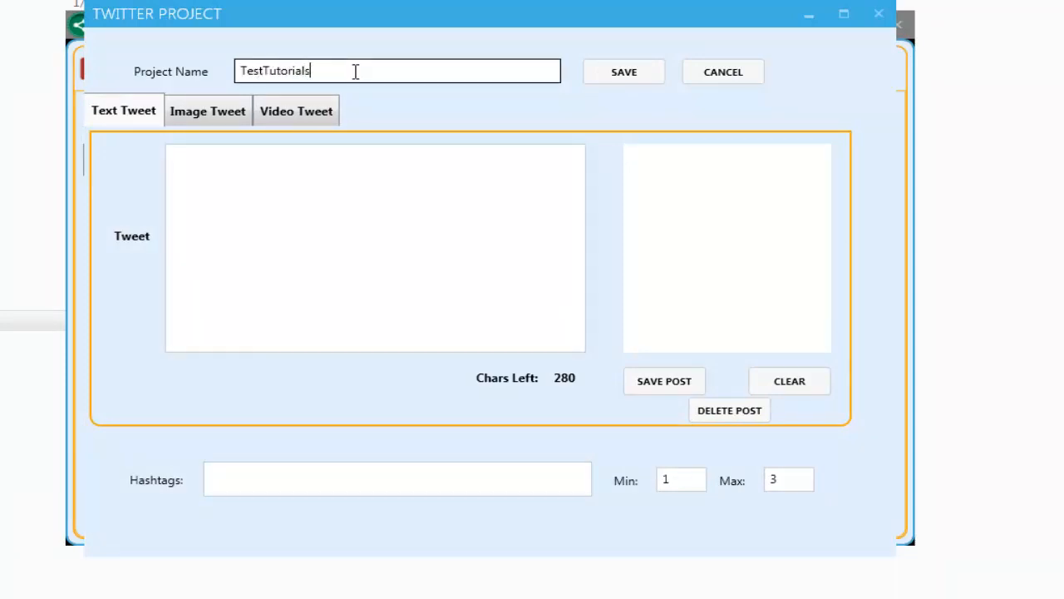
Step: Examine the tweet text field, its character counter, the hashtags field and the minimum and maximum hashtag settings
{"action": "left_click", "coordinate": [337, 186]}
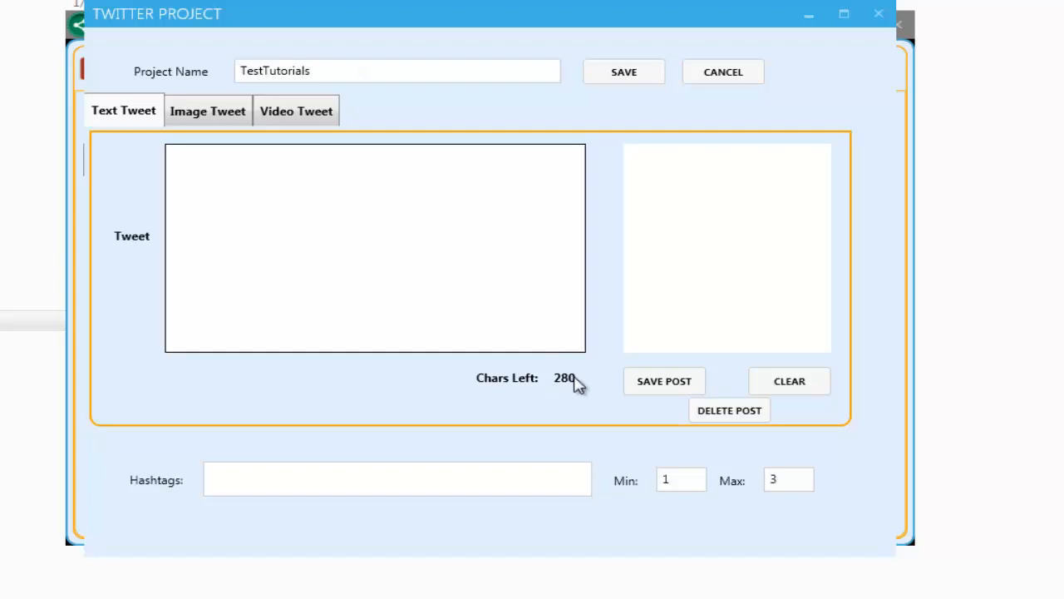
{"action": "left_click", "coordinate": [416, 477]}
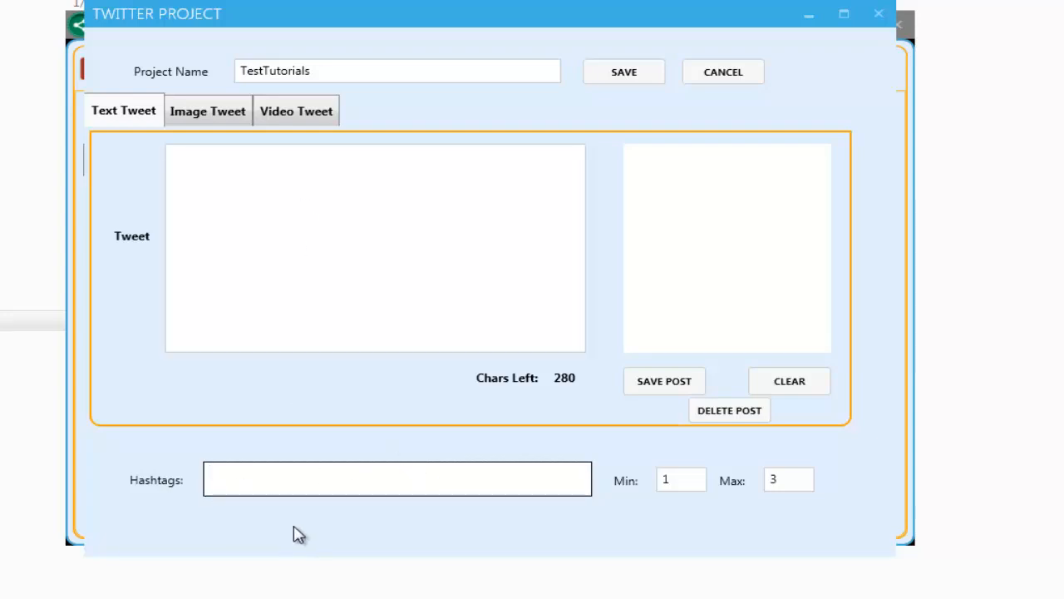
{"action": "left_click", "coordinate": [689, 475]}
{"action": "left_click", "coordinate": [788, 479]}
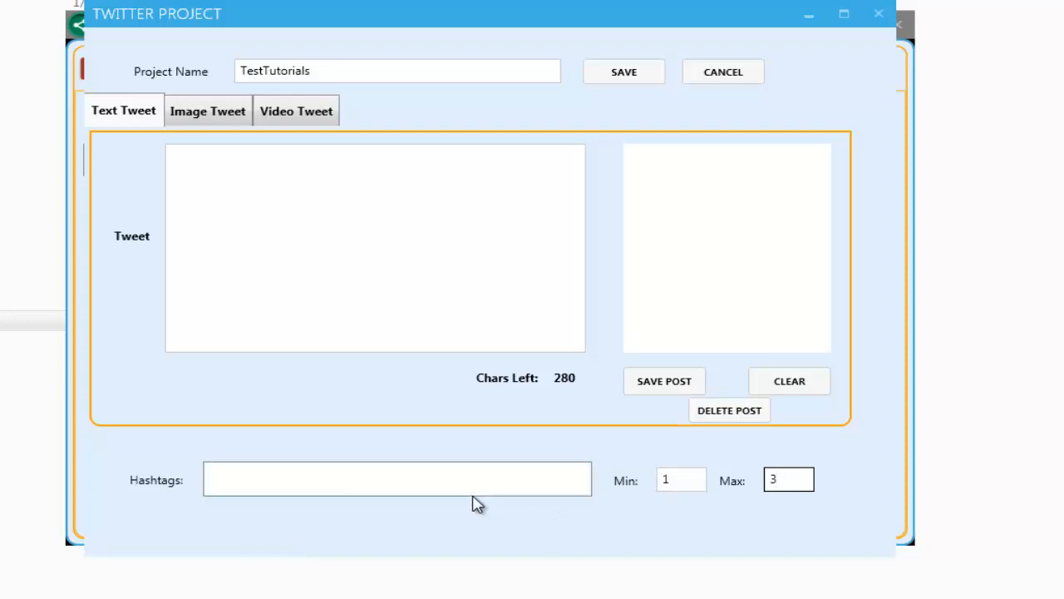
Step: Write a text tweet reading "This is my tweet 1" with the further lines 2, 3, 4 and 545, and save it as a post
{"action": "left_click", "coordinate": [337, 161]}
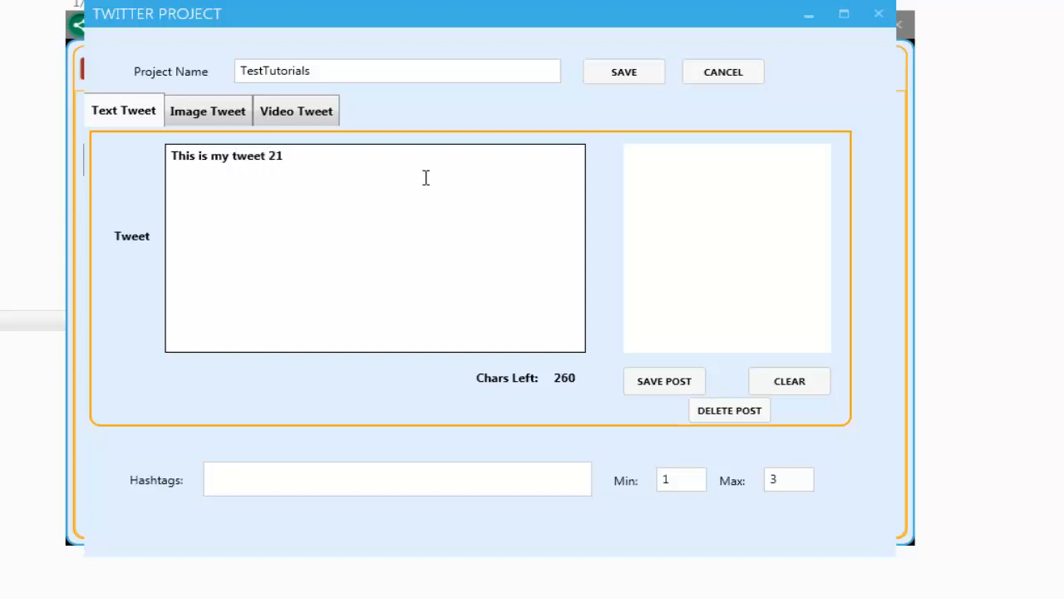
{"action": "key", "text": "ctrl+a"}
{"action": "key", "text": "ctrl+c"}
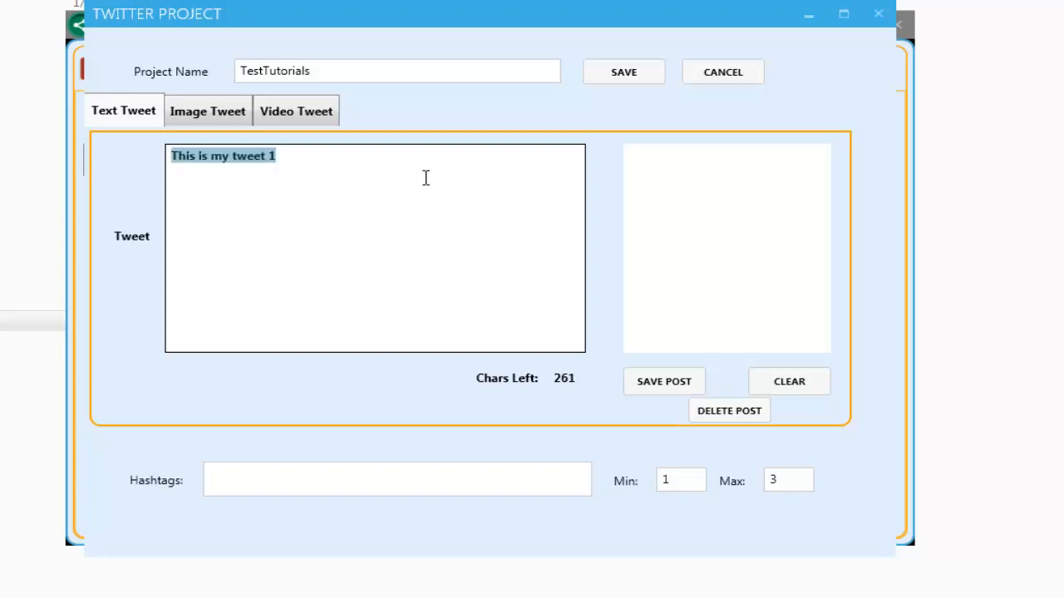
{"action": "key", "text": "Return"}
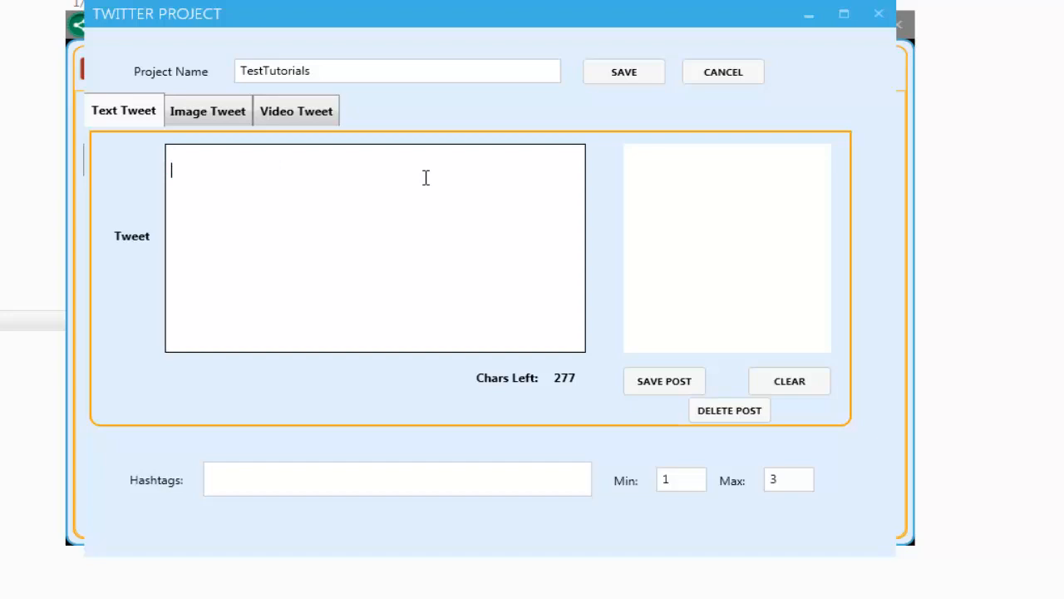
{"action": "key", "text": "ctrl+v"}
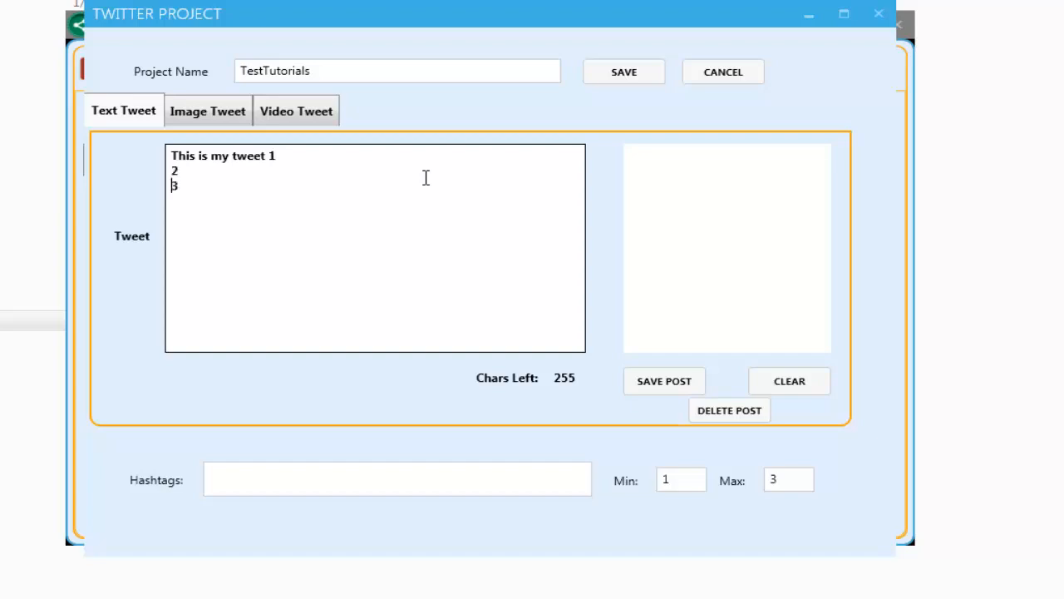
{"action": "left_click", "coordinate": [637, 380]}
Step: Open the saved tweet, replace its text with "hdshdfshdfushdfsho" and update the post
{"action": "left_click", "coordinate": [681, 158]}
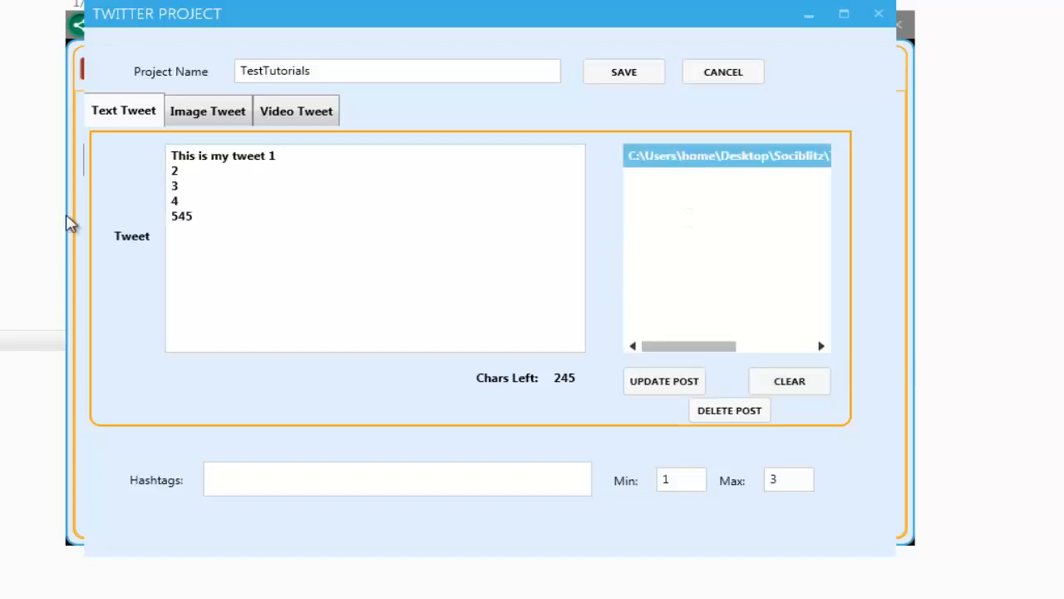
{"action": "left_click", "coordinate": [225, 235]}
{"action": "key", "text": "ctrl+a"}
{"action": "key", "text": "BackSpace"}
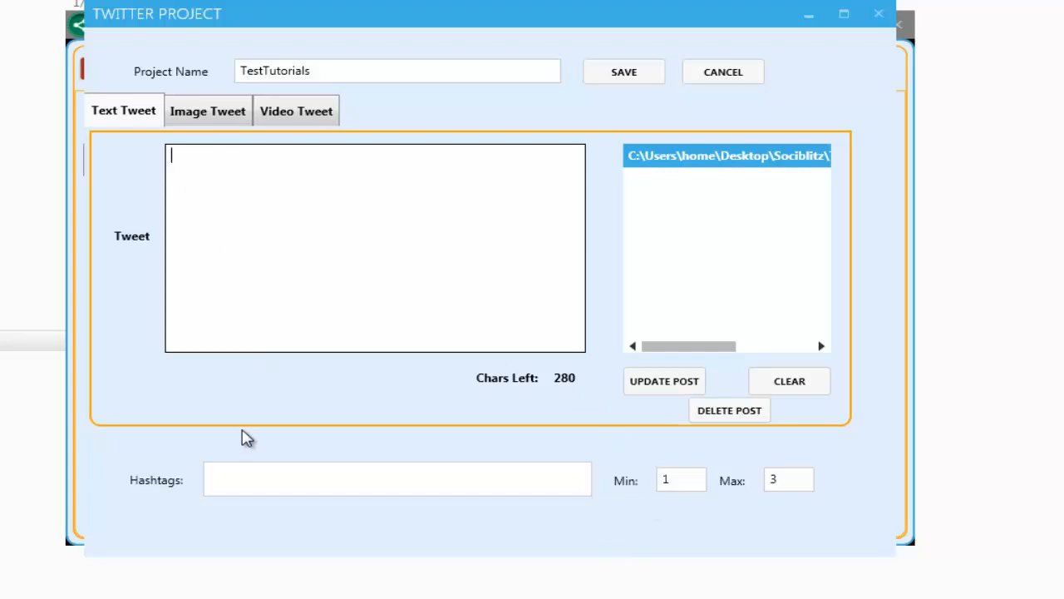
{"action": "type", "text": "hdshdfshdfushdfsho"}
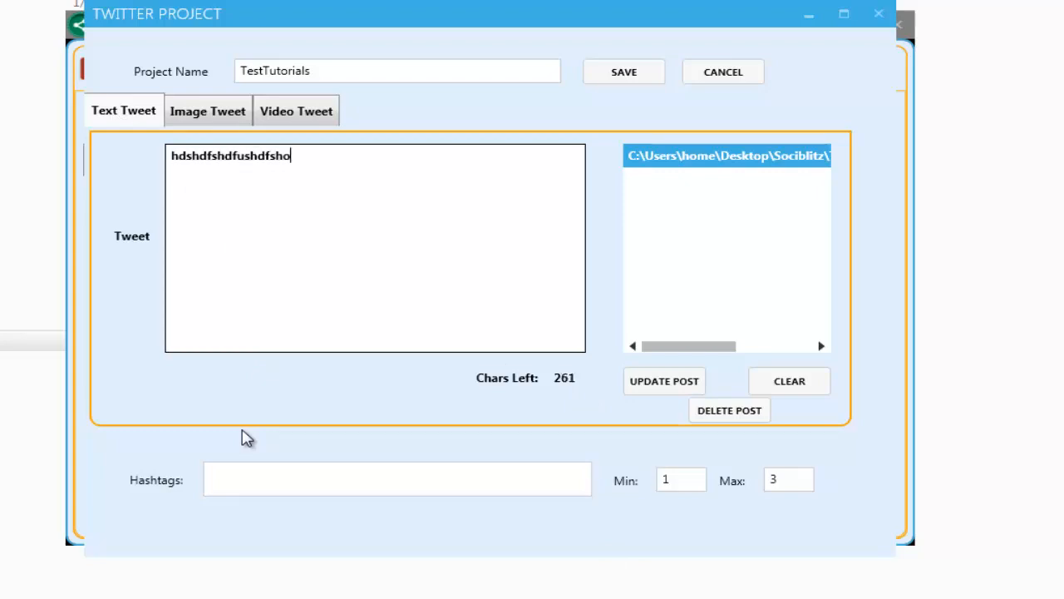
{"action": "left_click", "coordinate": [647, 381]}
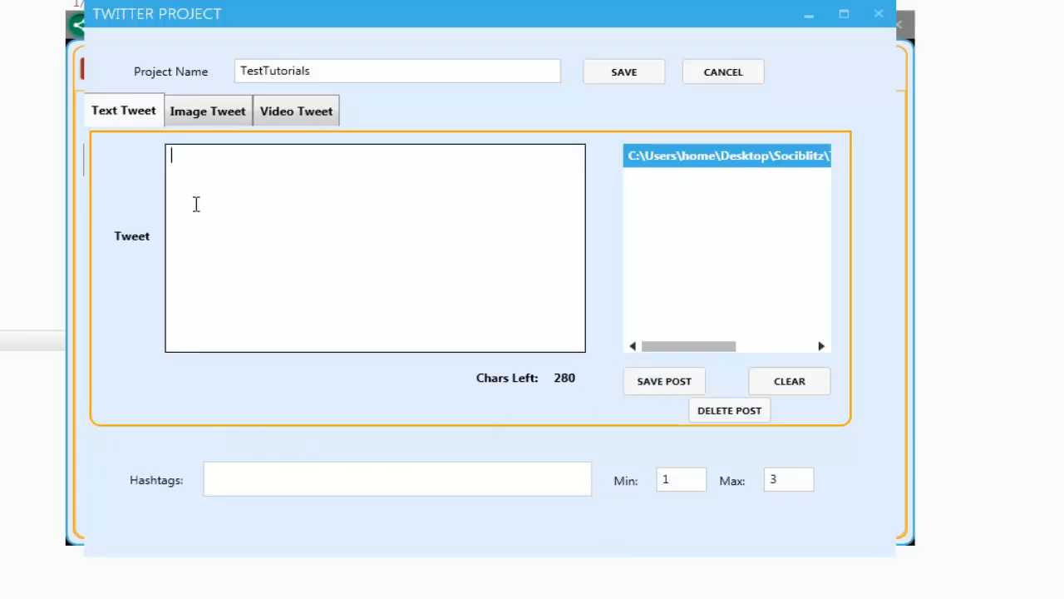
Step: Save two more text tweets reading "ds;kjds;kjkdflsjd;fls" and "dfsg;kj;kjg;dflkj;ldgfas"
{"action": "type", "text": "ds;kjds;kjkdflsjd;fls"}
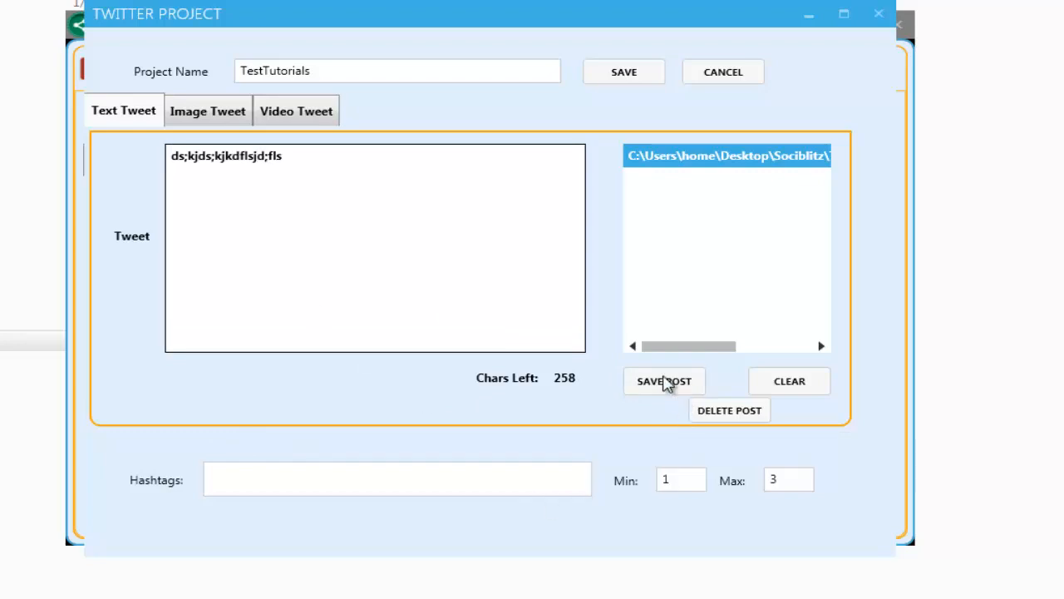
{"action": "left_click", "coordinate": [666, 381]}
{"action": "left_click", "coordinate": [204, 182]}
{"action": "type", "text": "dfsg;kj;kjg;dflkj;ldgfas"}
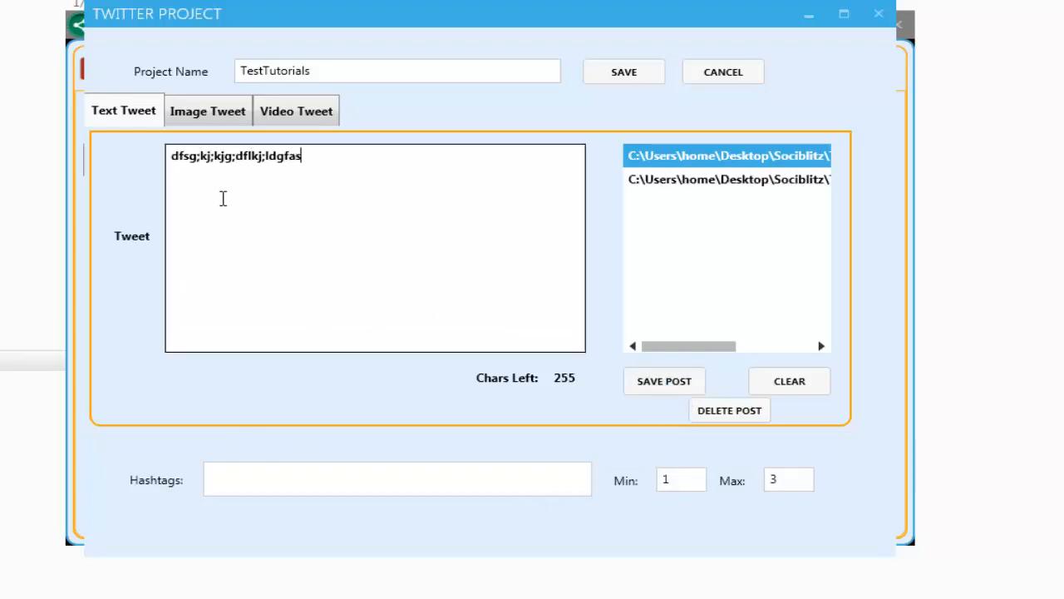
{"action": "left_click", "coordinate": [634, 380]}
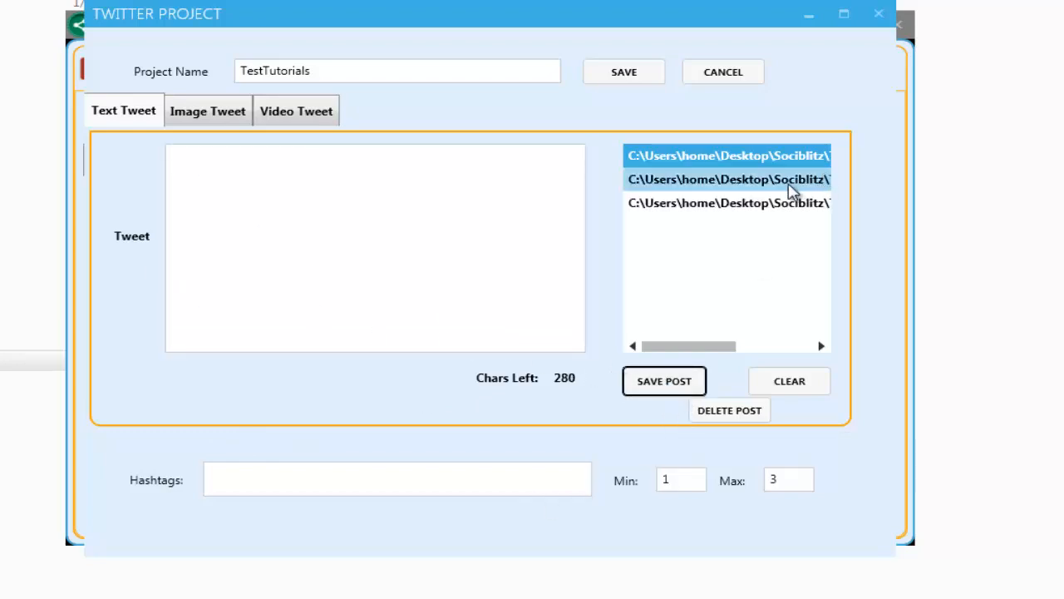
Step: Write a tweet beyond the 280-character limit, "jfoklidjsfklidskljdgfskljdklsjgf" followed by a long run of the letter g, and save it as a post
{"action": "left_click", "coordinate": [709, 205]}
{"action": "left_click", "coordinate": [317, 265]}
{"action": "type", "text": "j"}
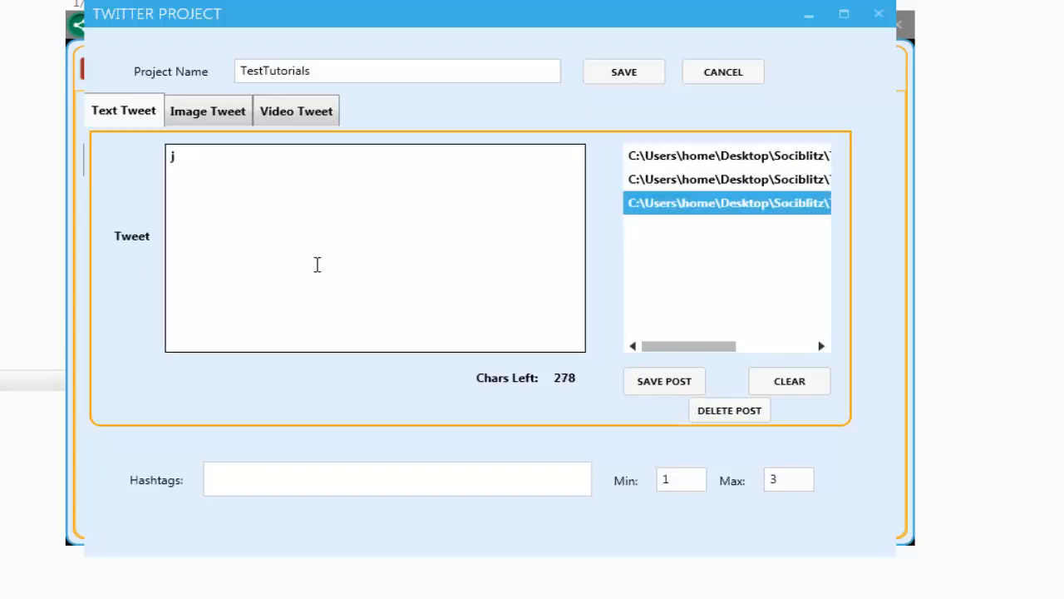
{"action": "type", "text": "foklidjsfklidskljdgfskljdklsjgf"}
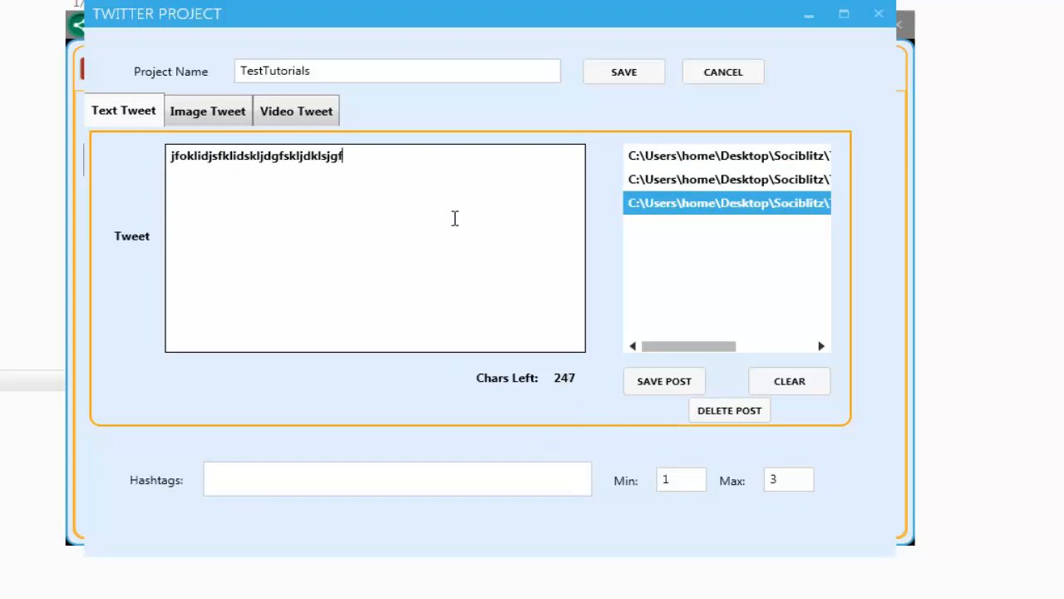
{"action": "type", "text": "gggggggggggggggggggggggggg"}
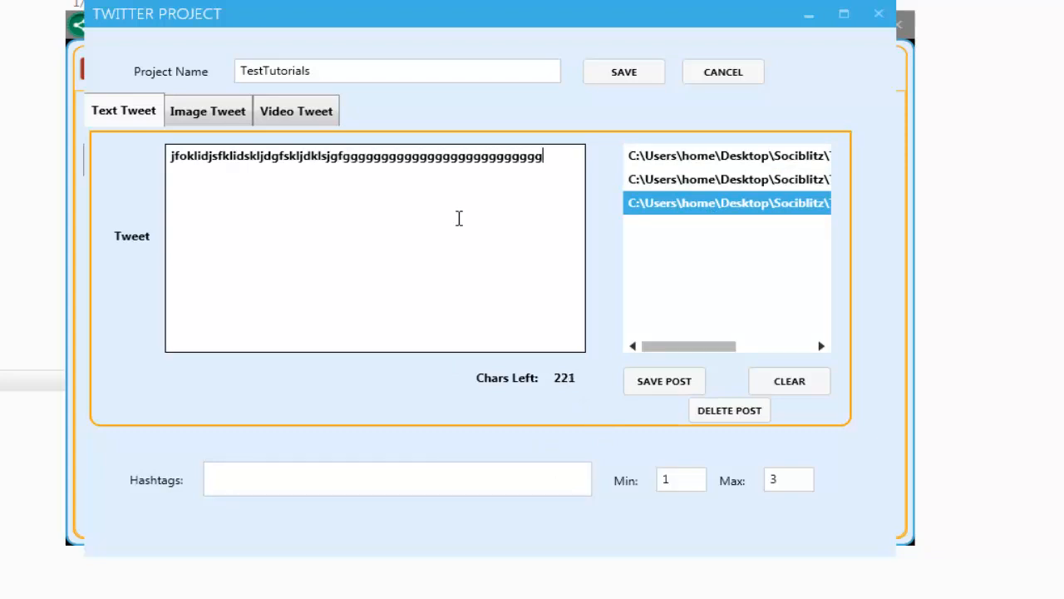
{"action": "type", "text": "ggggggggggggggggggggggggggggggggggggggggggggggggggggggggggggggggggggggggggggggggggggggg"}
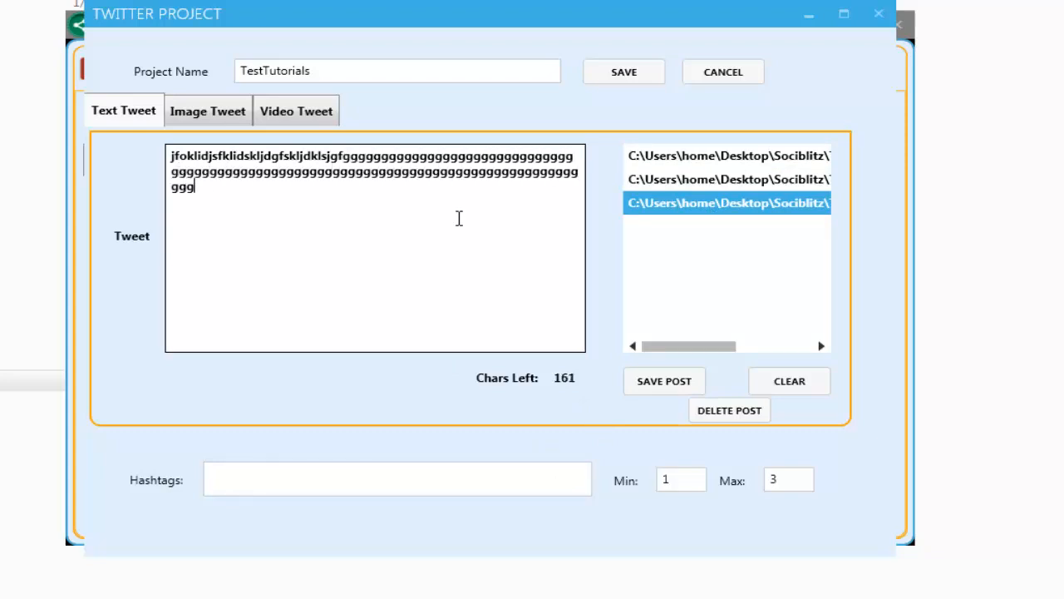
{"action": "type", "text": "ggggggggggggggggggggggggggggggggggggggggggggggggggggggggggggggggggggggggggggggggg"}
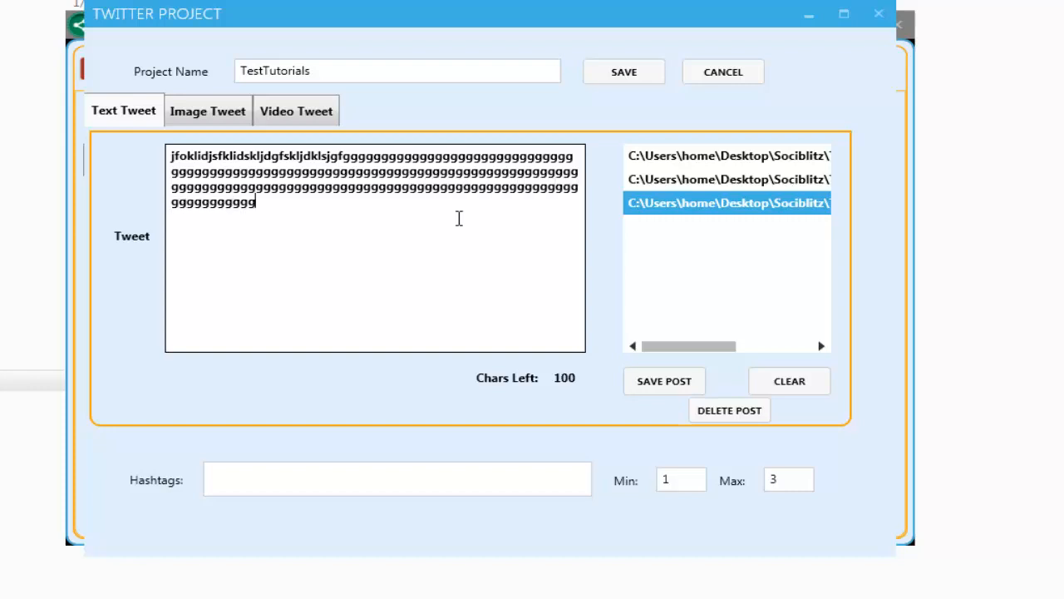
{"action": "type", "text": "gggggggggggggggggggggggggggggggggggggggggggg"}
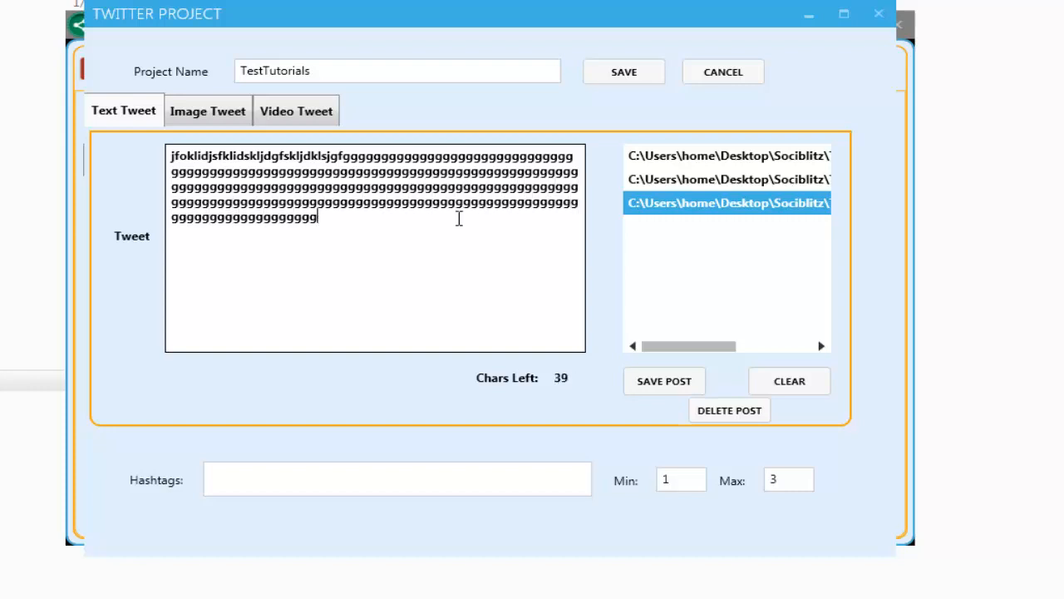
{"action": "type", "text": "gggggggggggggggggggggggggggggggggggggg"}
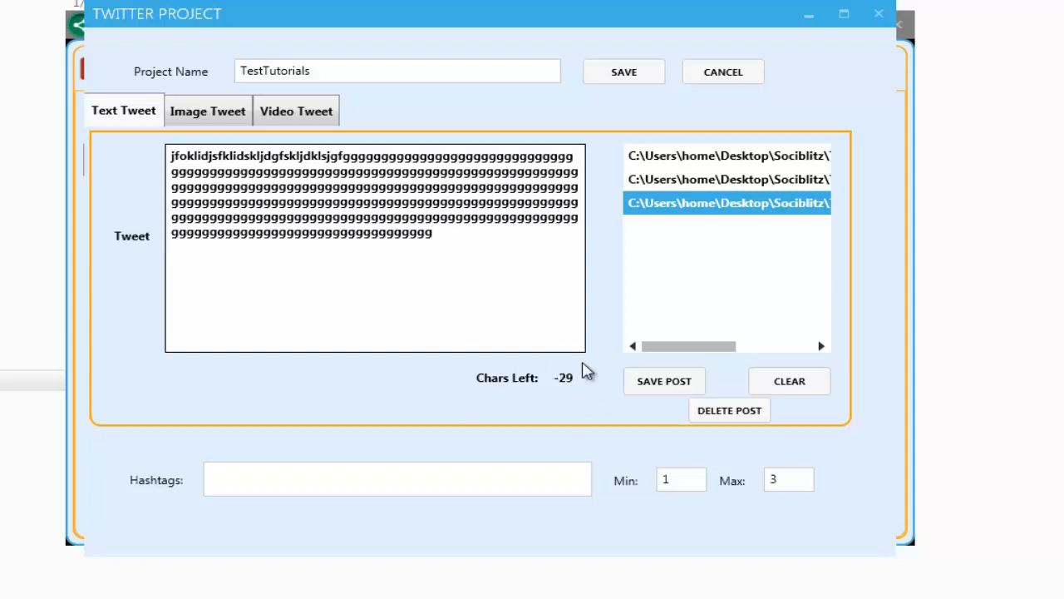
{"action": "left_click", "coordinate": [695, 390]}
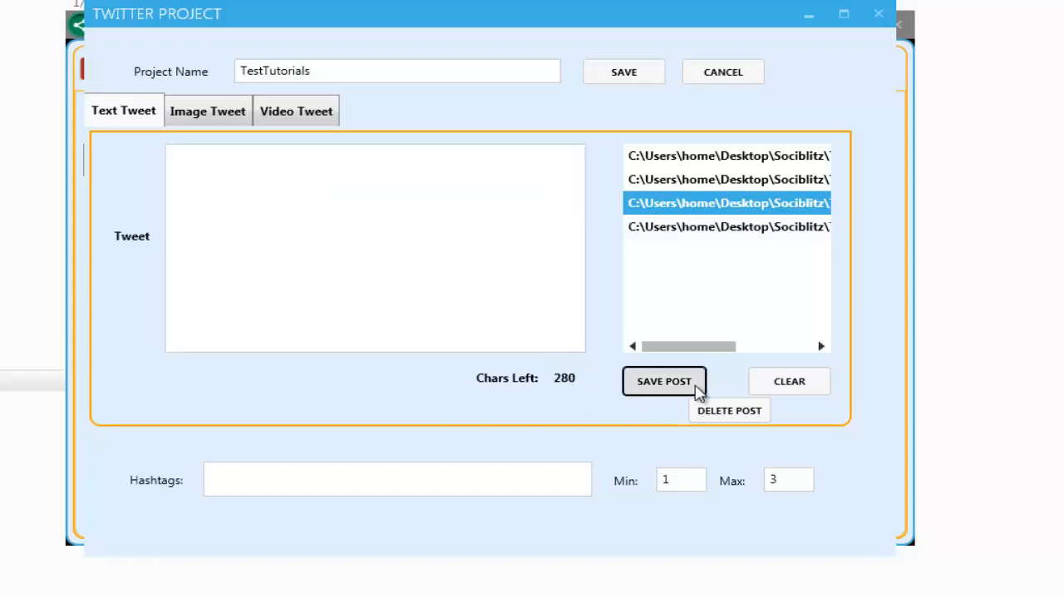
Step: Clear the over-limit tweet's text and delete all four saved text tweets from the TestTutorials project
{"action": "left_click", "coordinate": [712, 228]}
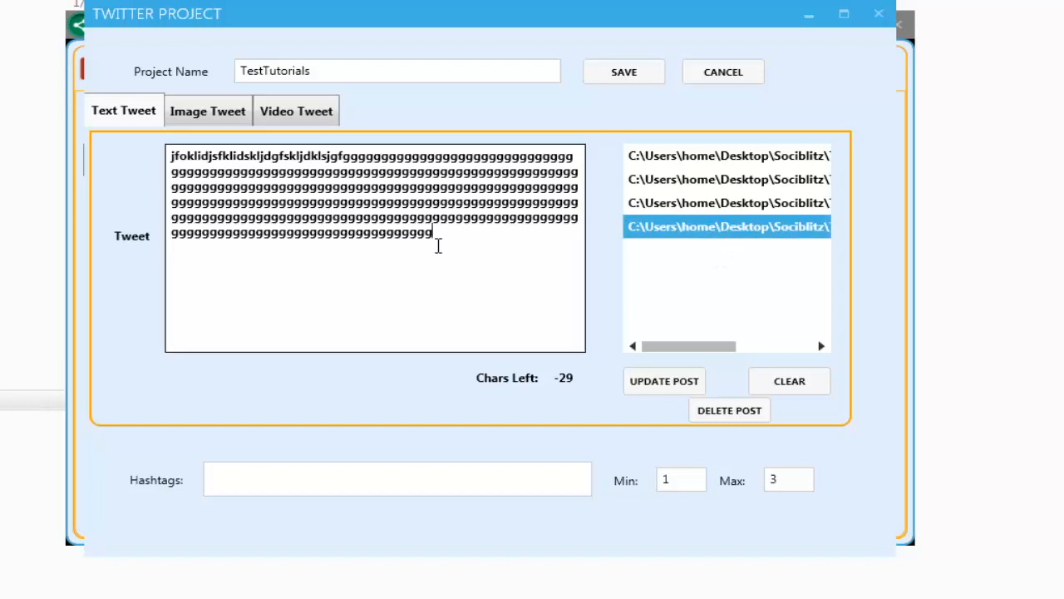
{"action": "left_click_drag", "start_coordinate": [435, 241], "coordinate": [138, 166]}
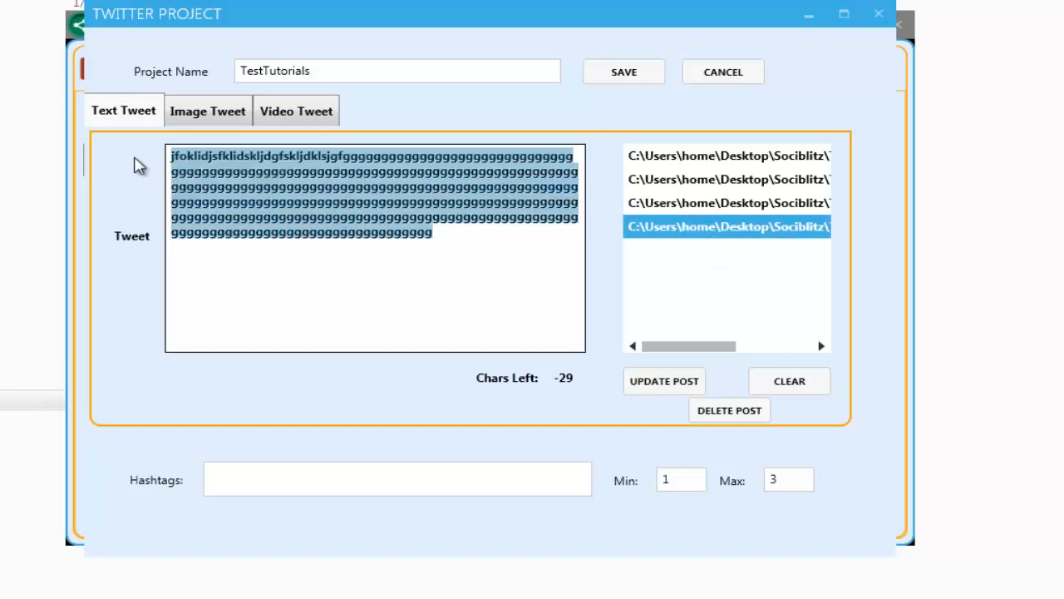
{"action": "key", "text": "BackSpace"}
{"action": "left_click", "coordinate": [725, 413]}
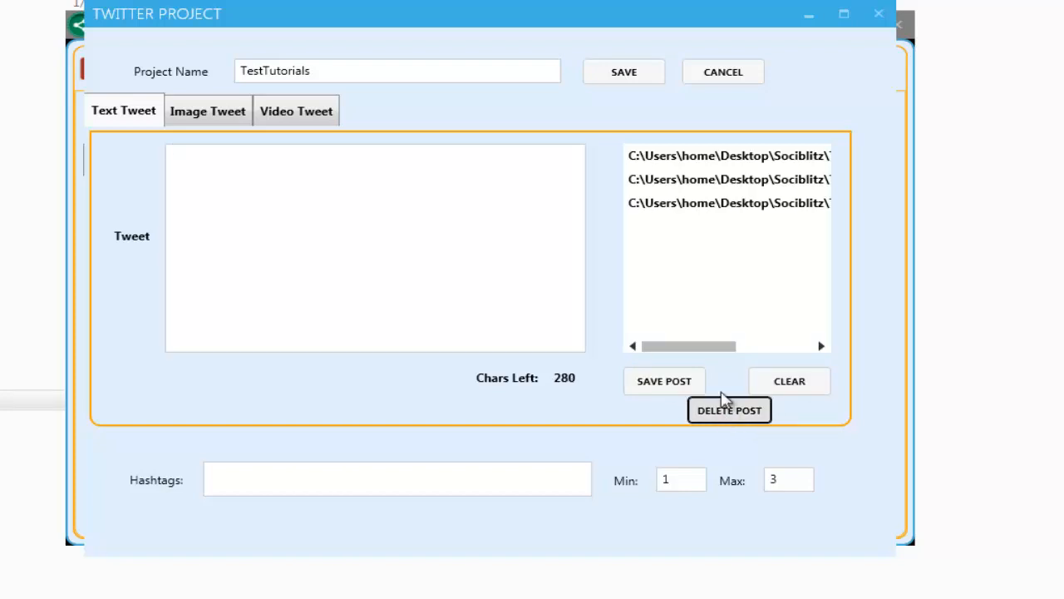
{"action": "left_click", "coordinate": [712, 206]}
{"action": "left_click", "coordinate": [725, 414]}
{"action": "left_click", "coordinate": [693, 183]}
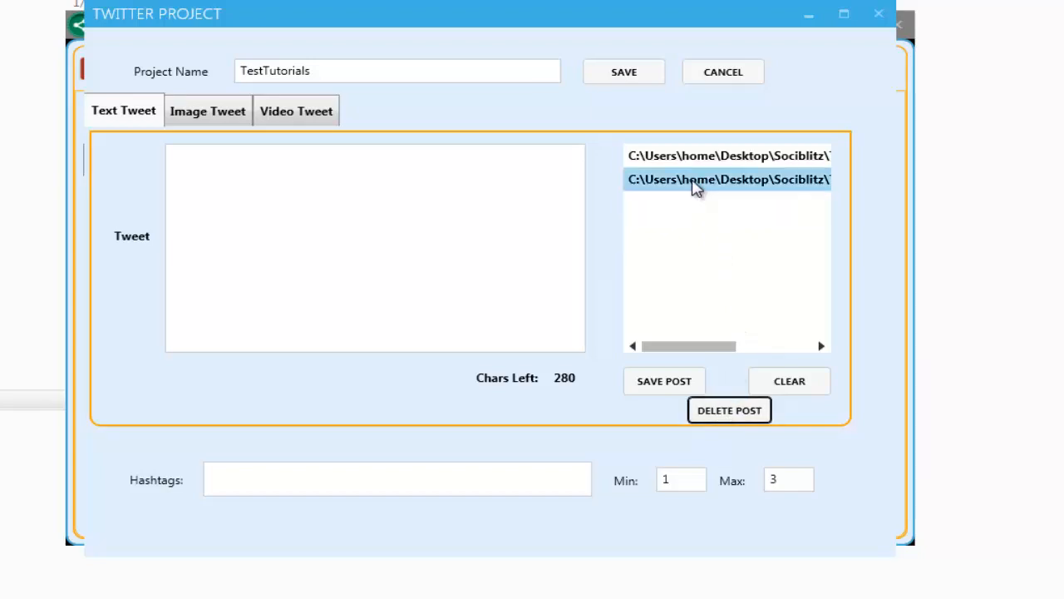
{"action": "left_click", "coordinate": [718, 419]}
{"action": "left_click", "coordinate": [699, 165]}
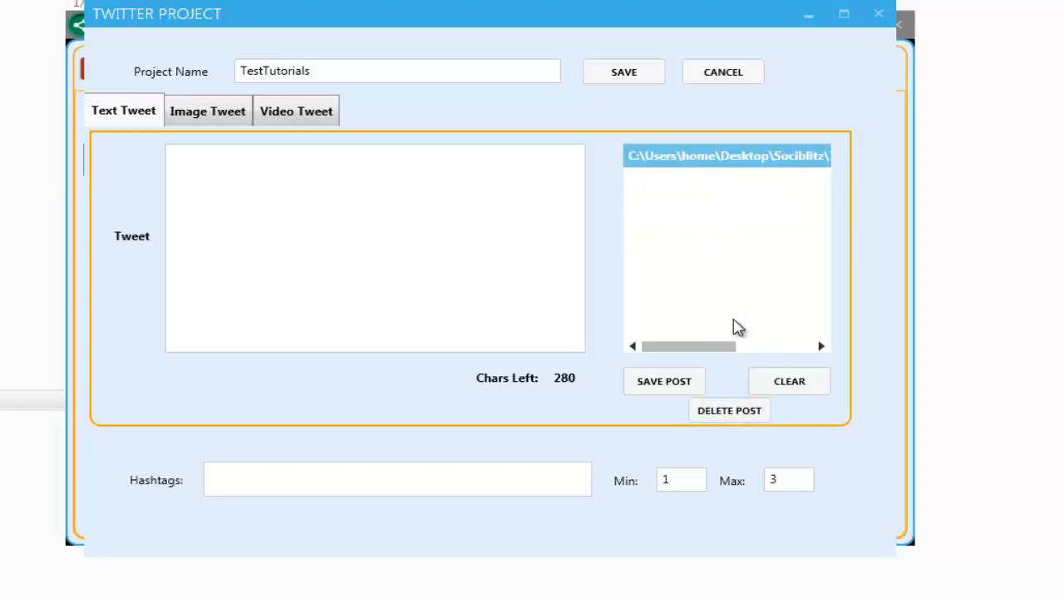
{"action": "left_click", "coordinate": [724, 409]}
Step: Open the sample CSV file for image tweets and review its clickthrough link column
{"action": "left_click", "coordinate": [214, 114]}
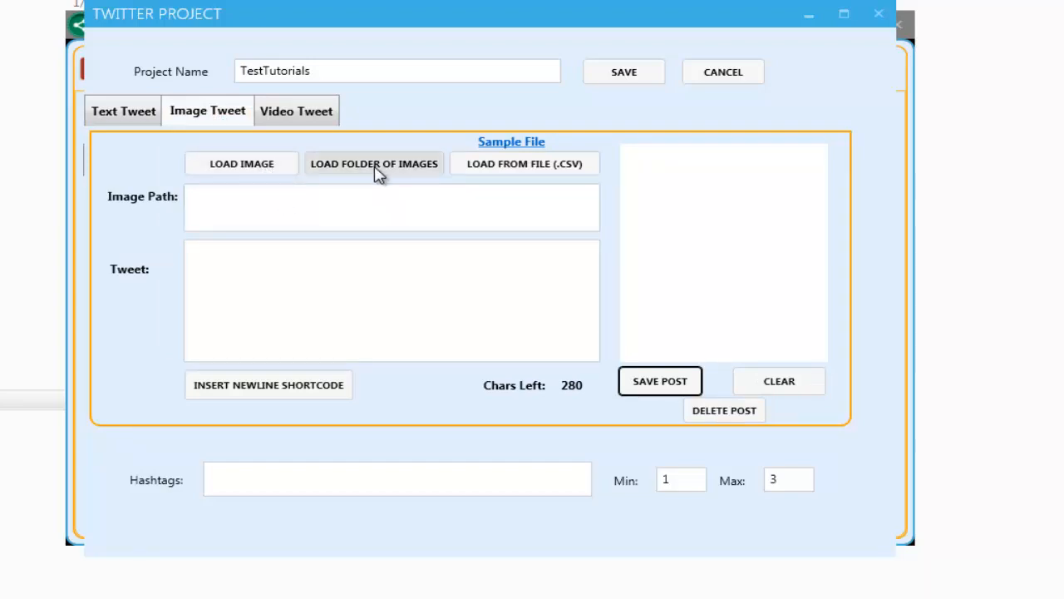
{"action": "left_click", "coordinate": [536, 150]}
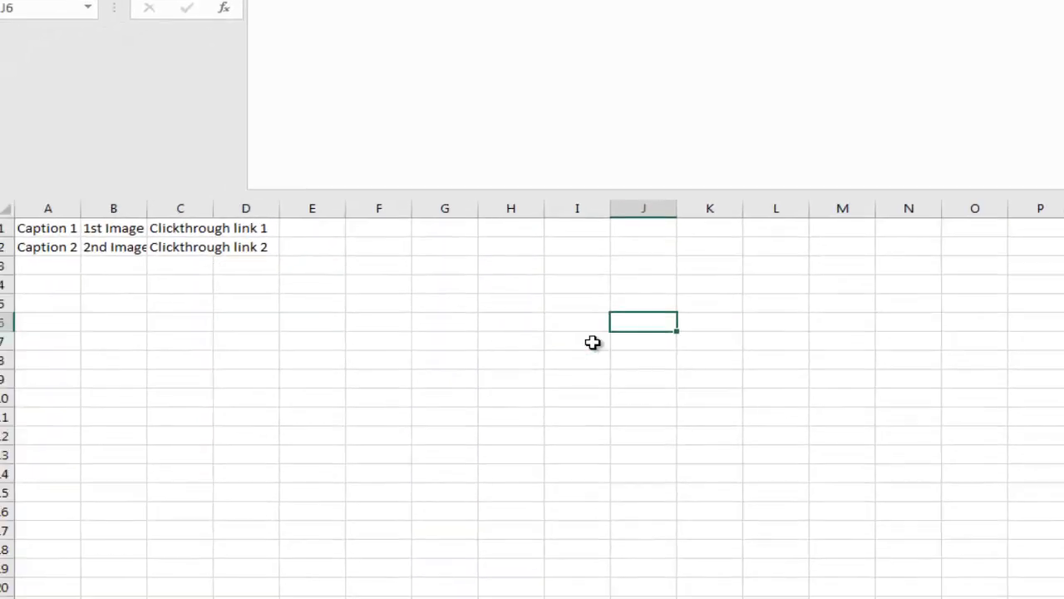
{"action": "left_click", "coordinate": [191, 233]}
{"action": "left_click_drag", "start_coordinate": [191, 233], "coordinate": [204, 248]}
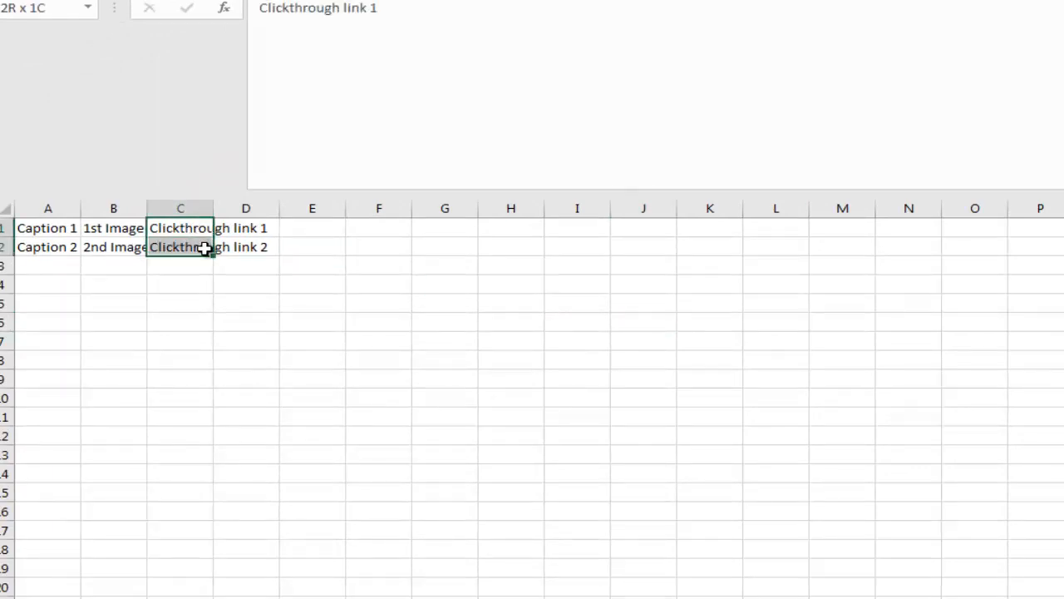
{"action": "left_click_drag", "start_coordinate": [205, 247], "coordinate": [204, 249]}
{"action": "left_click", "coordinate": [190, 308]}
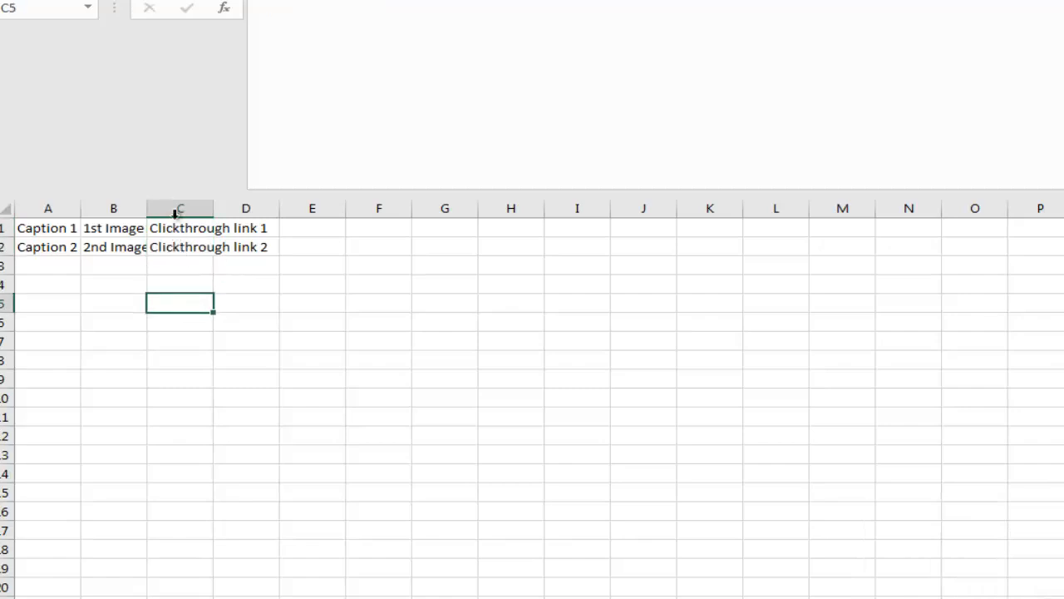
Step: Delete the clickthrough link column C from the sample sheet, check the remaining caption and image location columns, and close the file
{"action": "left_click", "coordinate": [177, 212]}
{"action": "right_click", "coordinate": [178, 209]}
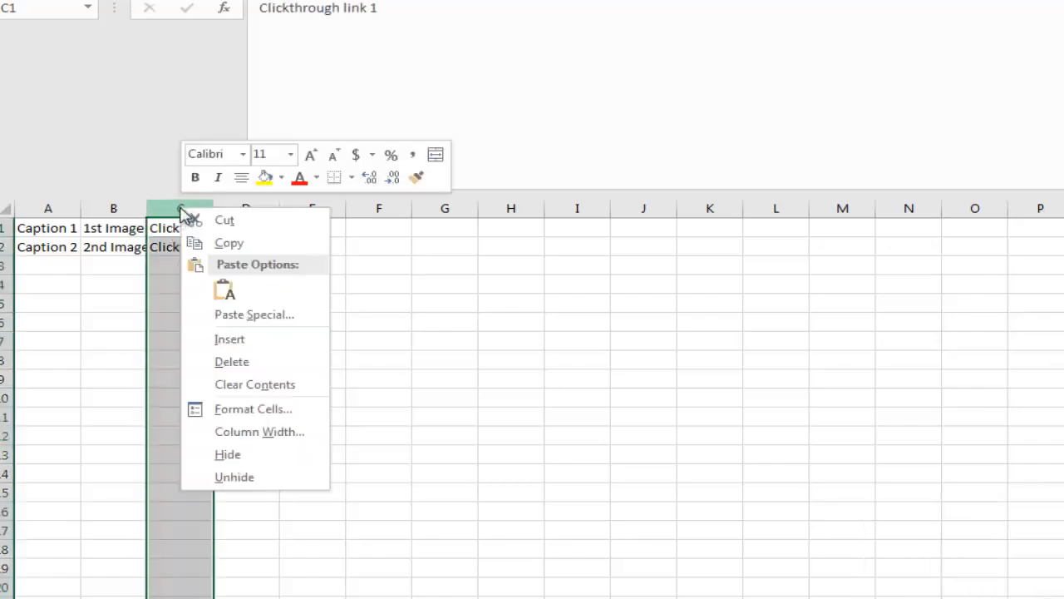
{"action": "left_click", "coordinate": [229, 363]}
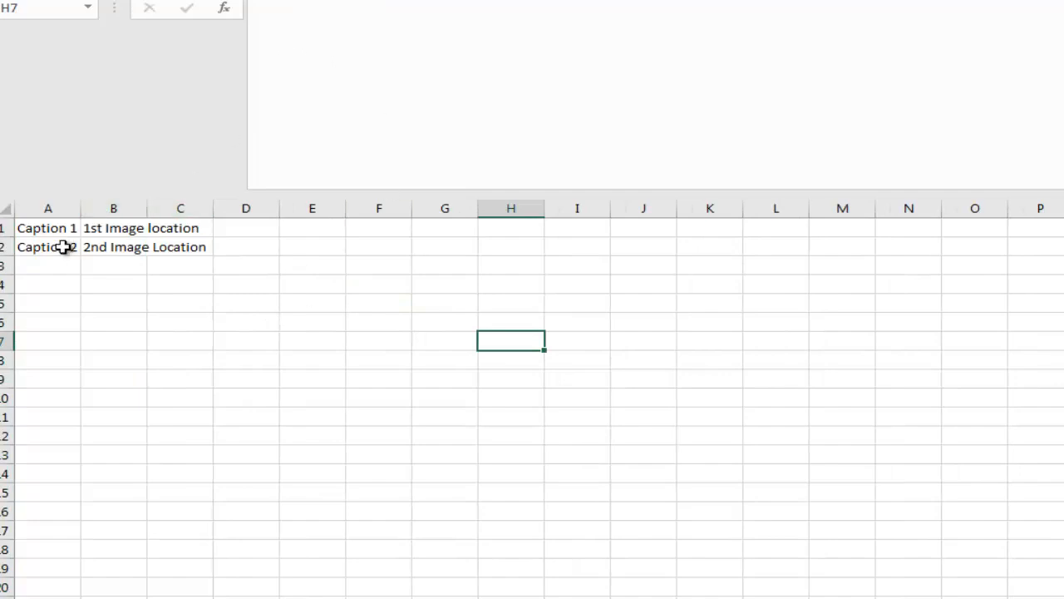
{"action": "left_click", "coordinate": [107, 245]}
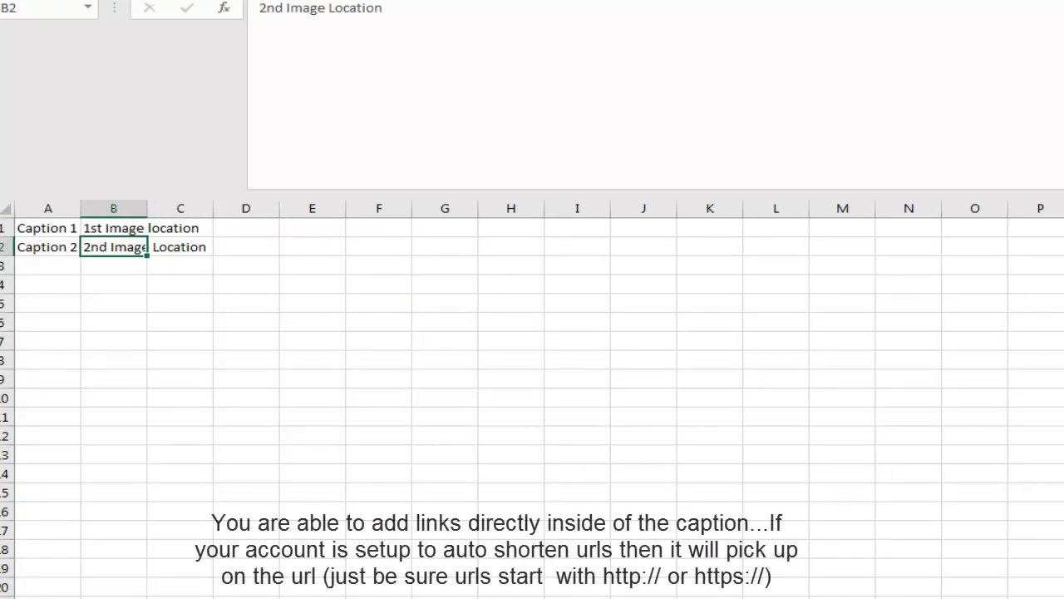
{"action": "key", "text": "alt+F4"}
{"action": "left_click", "coordinate": [789, 243]}
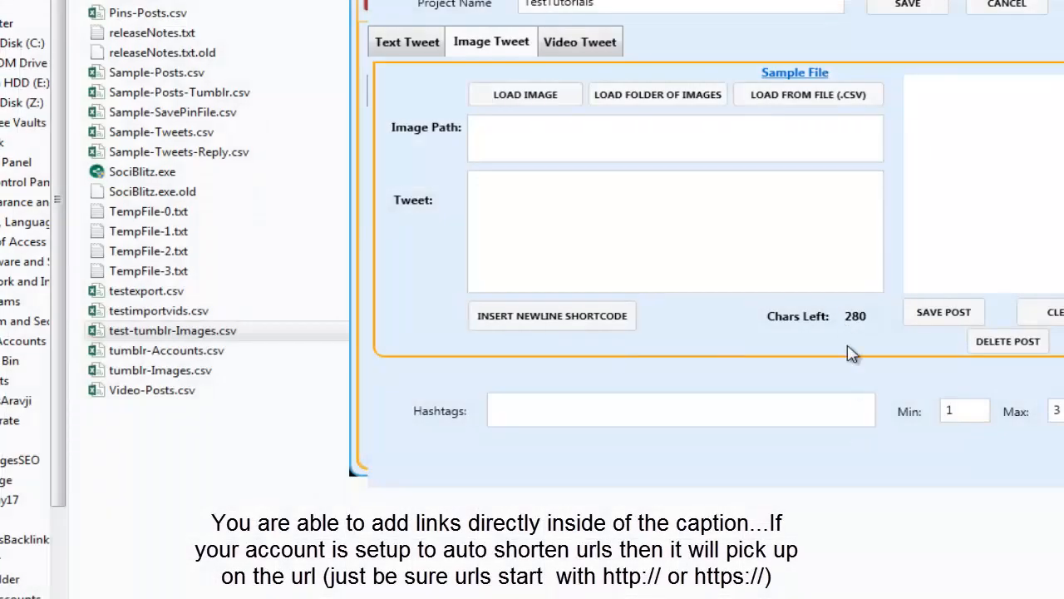
Step: Load the BannersAravji folder of images, enter "1" and "2" on separate lines as tweet text, and save the image posts
{"action": "left_click", "coordinate": [658, 94]}
{"action": "left_click", "coordinate": [720, 328]}
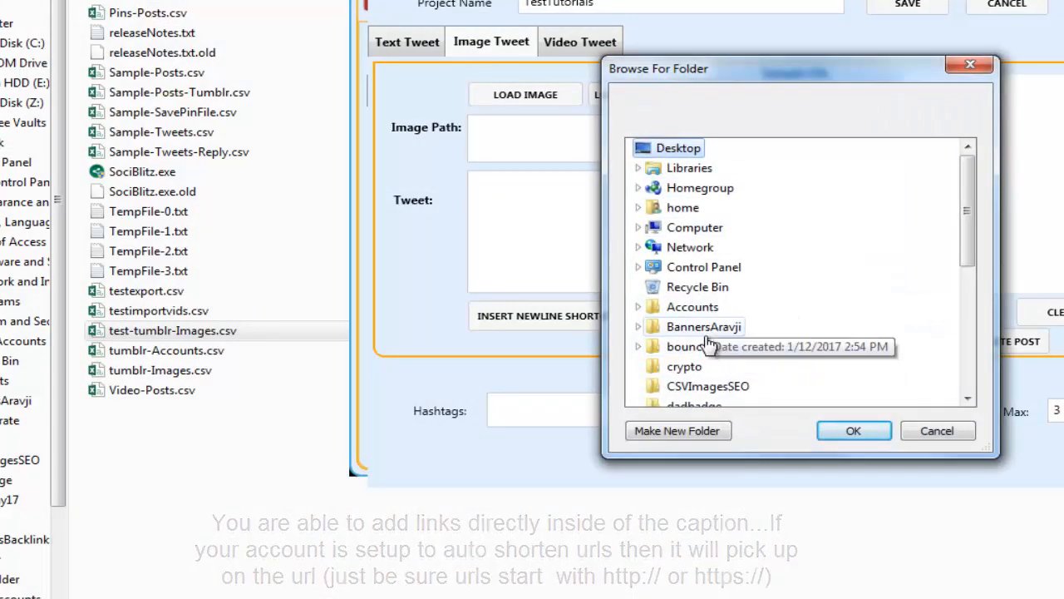
{"action": "left_click", "coordinate": [854, 431]}
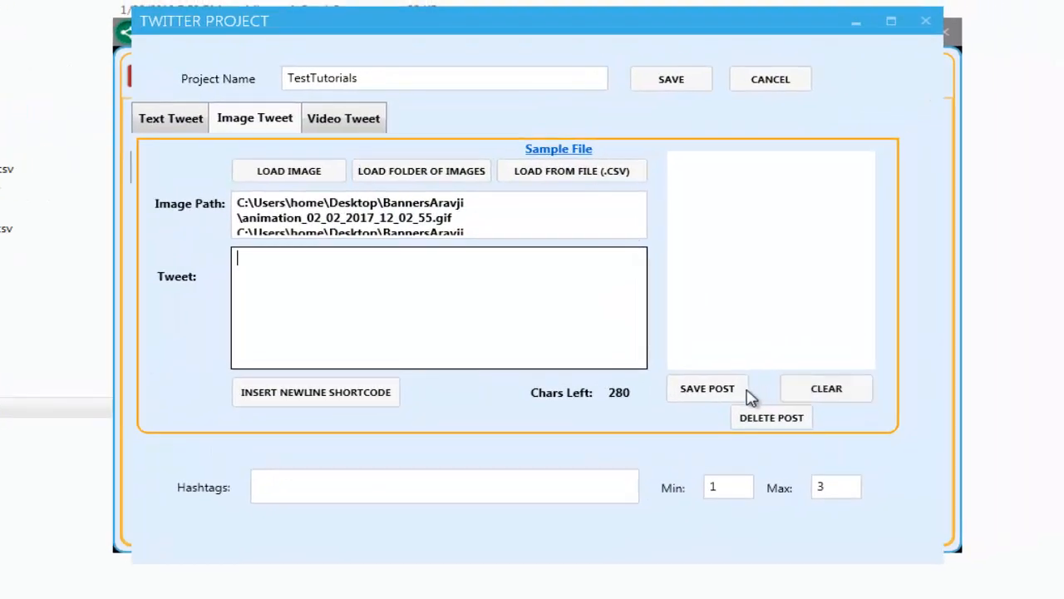
{"action": "left_click", "coordinate": [956, 314]}
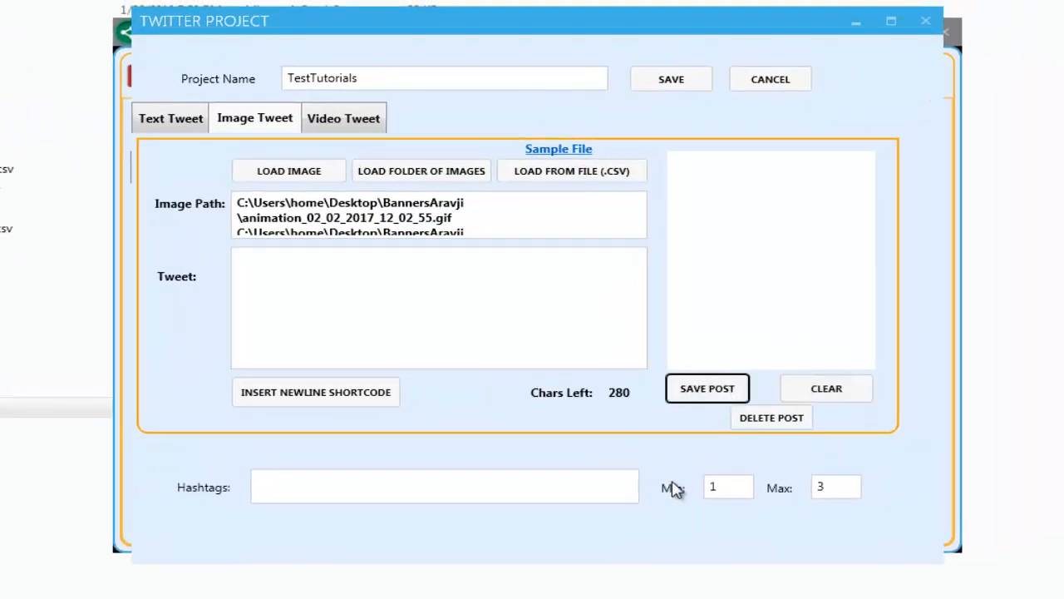
{"action": "left_click", "coordinate": [521, 296]}
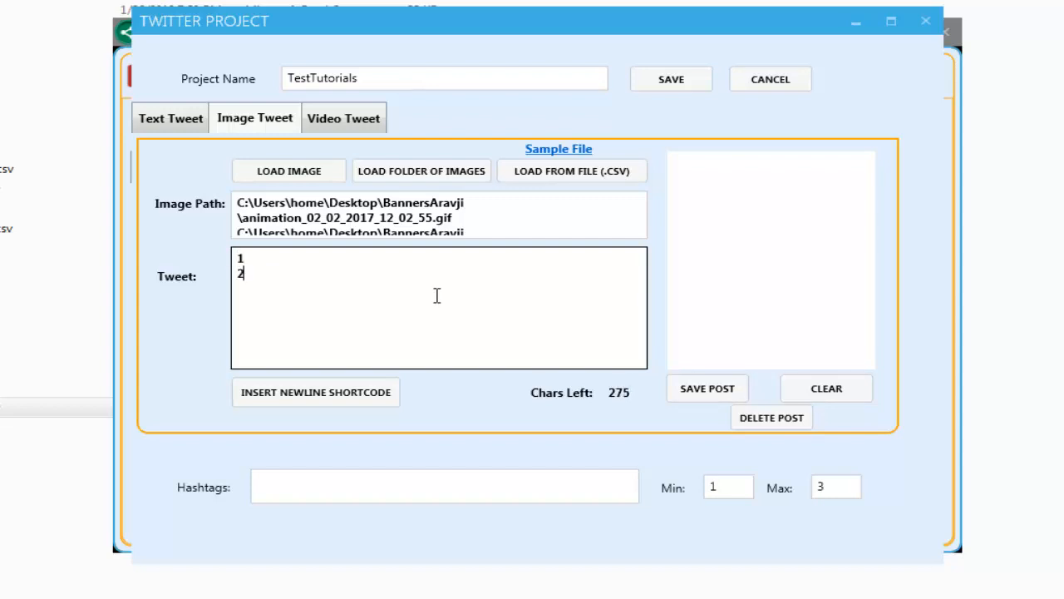
{"action": "left_click", "coordinate": [673, 396]}
Step: Set the first image post's tweet to "WP SerpFuel is awesome #wpserpfuel", update the post and reopen it to check the text
{"action": "left_click", "coordinate": [730, 166]}
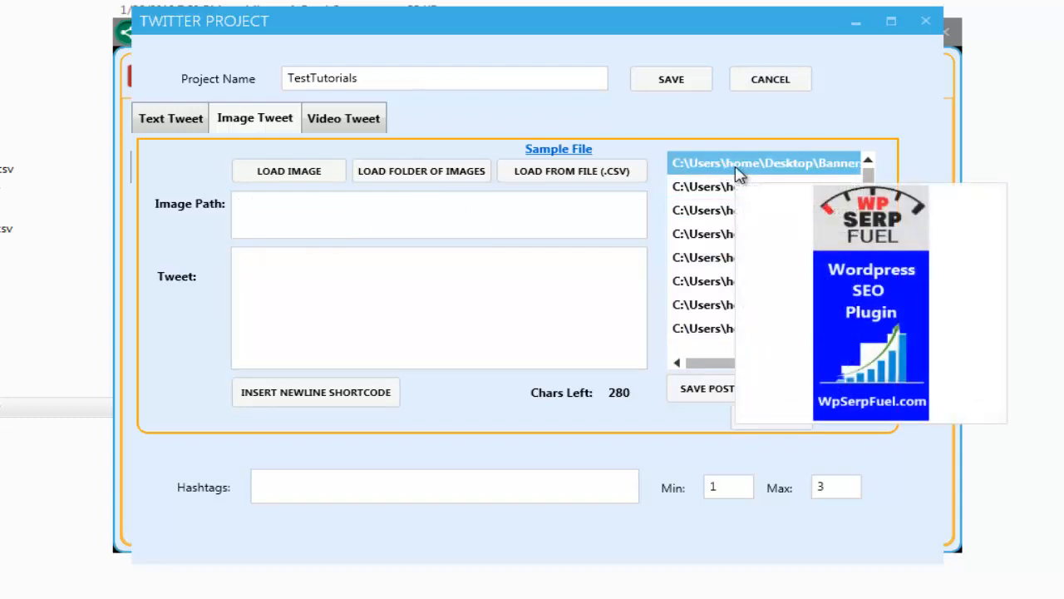
{"action": "left_click", "coordinate": [737, 173]}
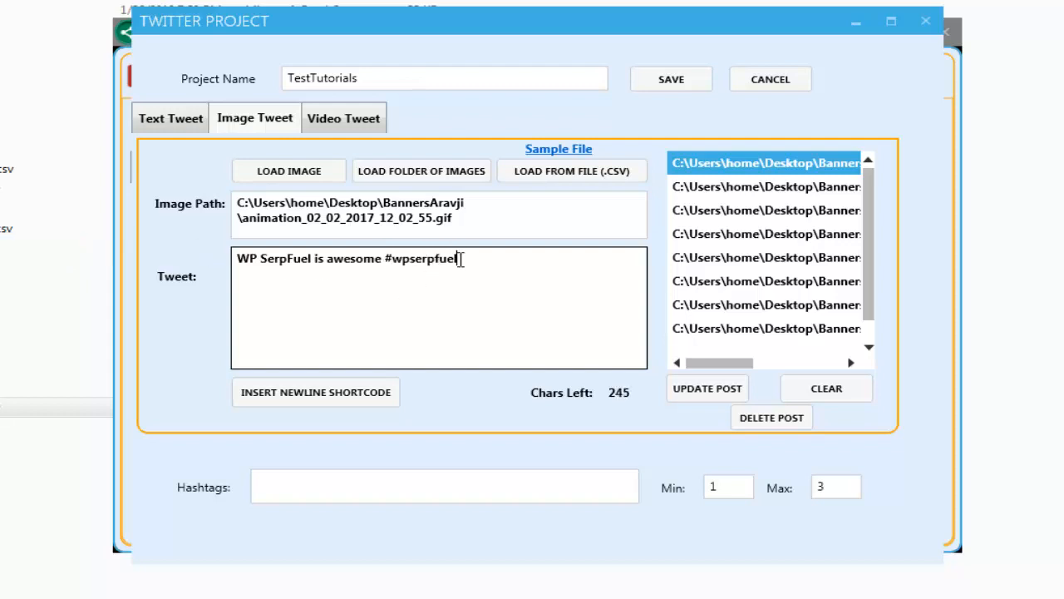
{"action": "left_click", "coordinate": [693, 387]}
{"action": "left_click", "coordinate": [732, 163]}
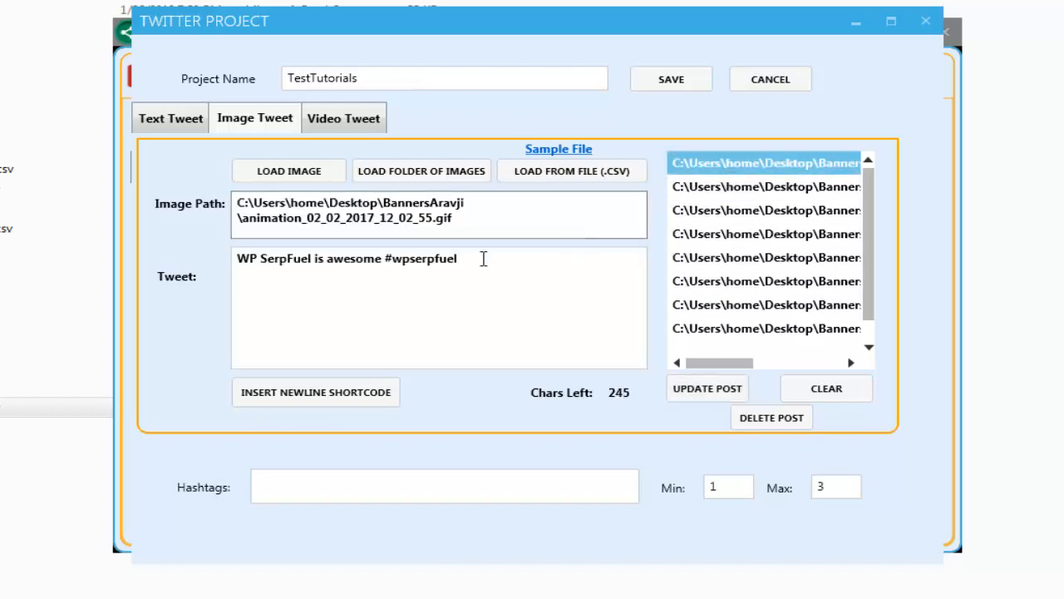
Step: Set the second image post's tweet to "Niche genetics is awesome #Nichegenetics", update it, and recheck both edited posts
{"action": "left_click", "coordinate": [773, 200]}
{"action": "left_click", "coordinate": [376, 309]}
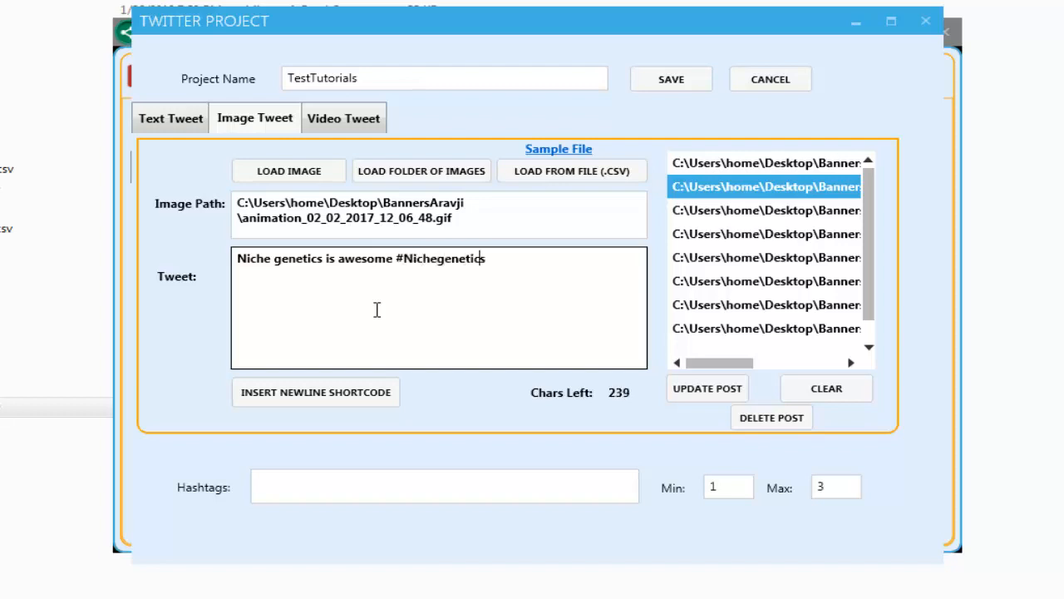
{"action": "left_click", "coordinate": [675, 392]}
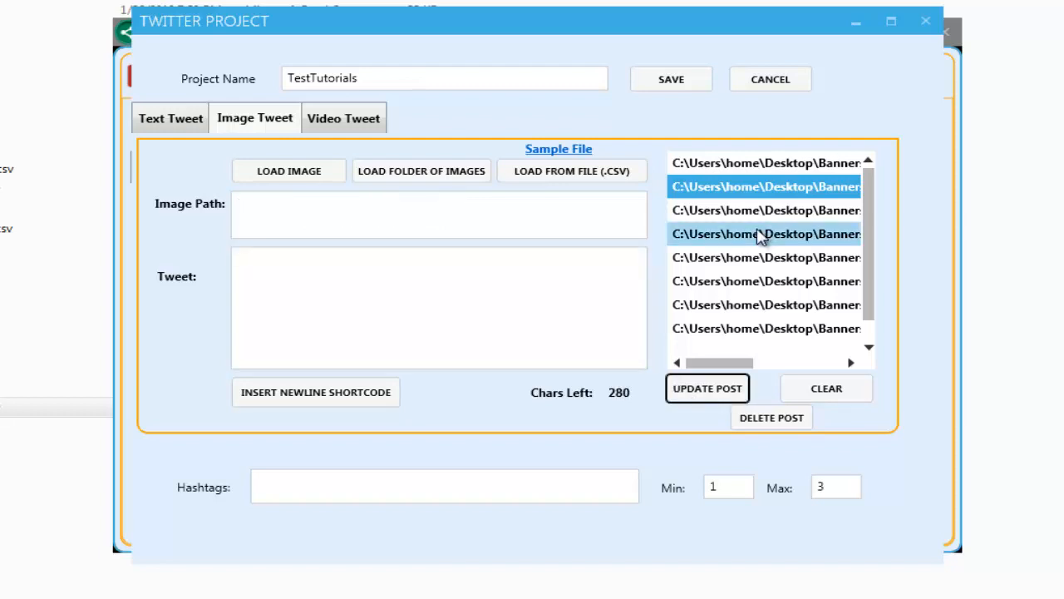
{"action": "left_click", "coordinate": [750, 200]}
{"action": "left_click", "coordinate": [769, 162]}
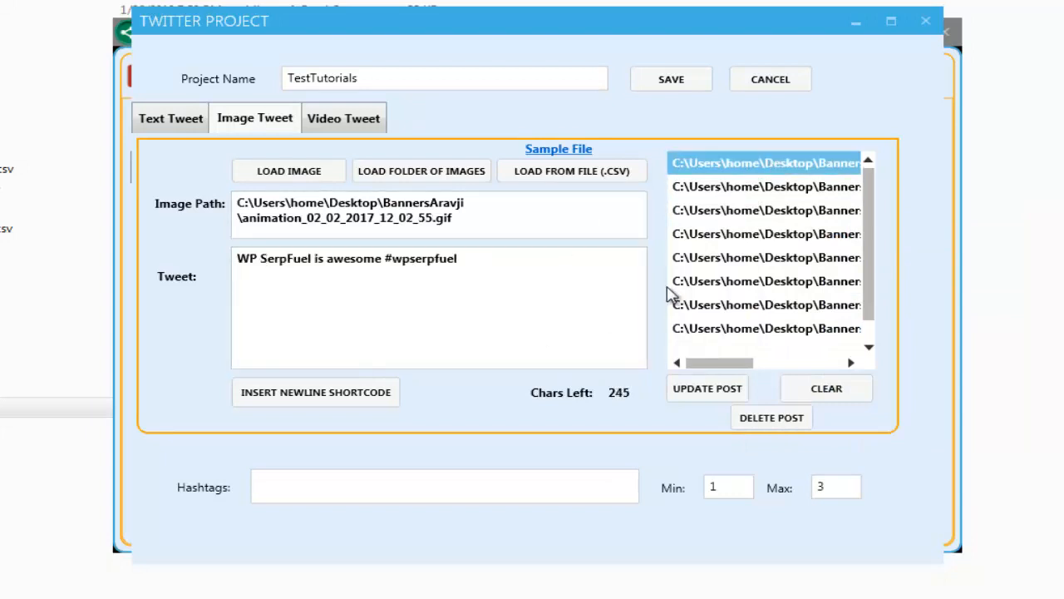
Step: View the video tweet options, save the TestTutorials project and show the list of Twitter projects
{"action": "left_click", "coordinate": [337, 125]}
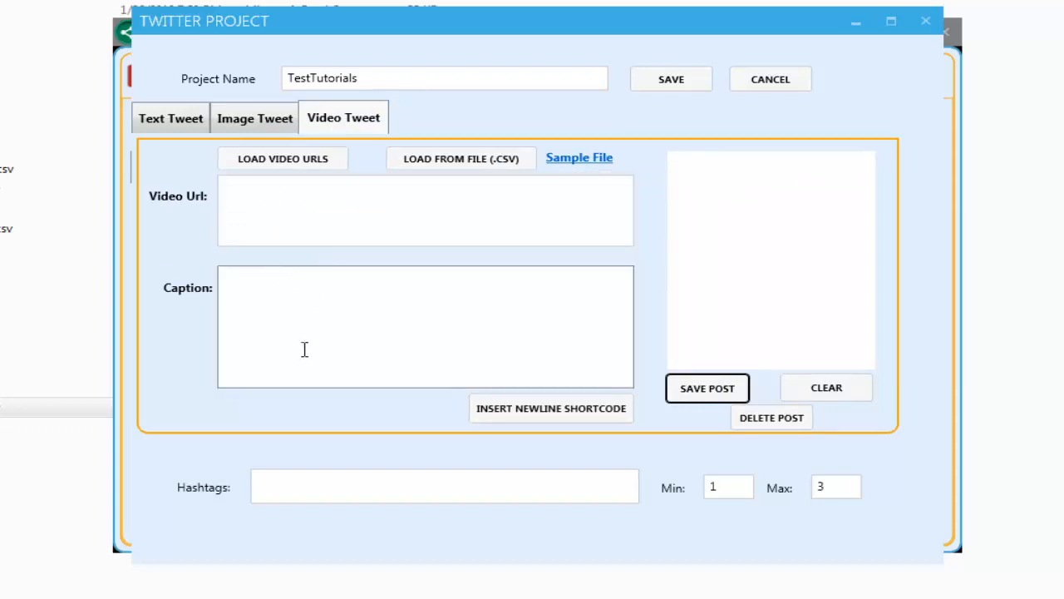
{"action": "left_click", "coordinate": [655, 78]}
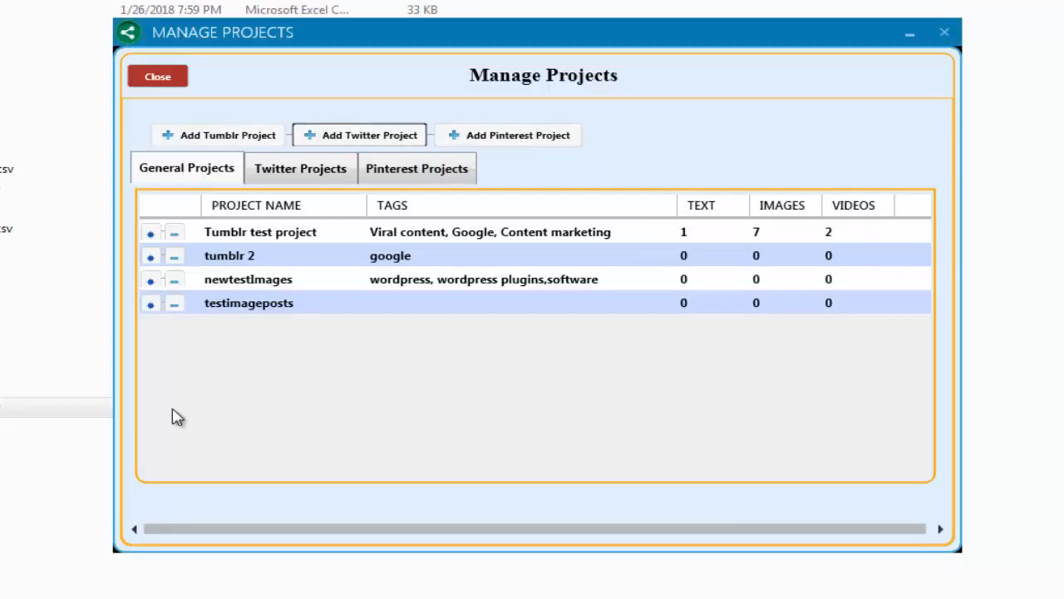
{"action": "left_click", "coordinate": [287, 175]}
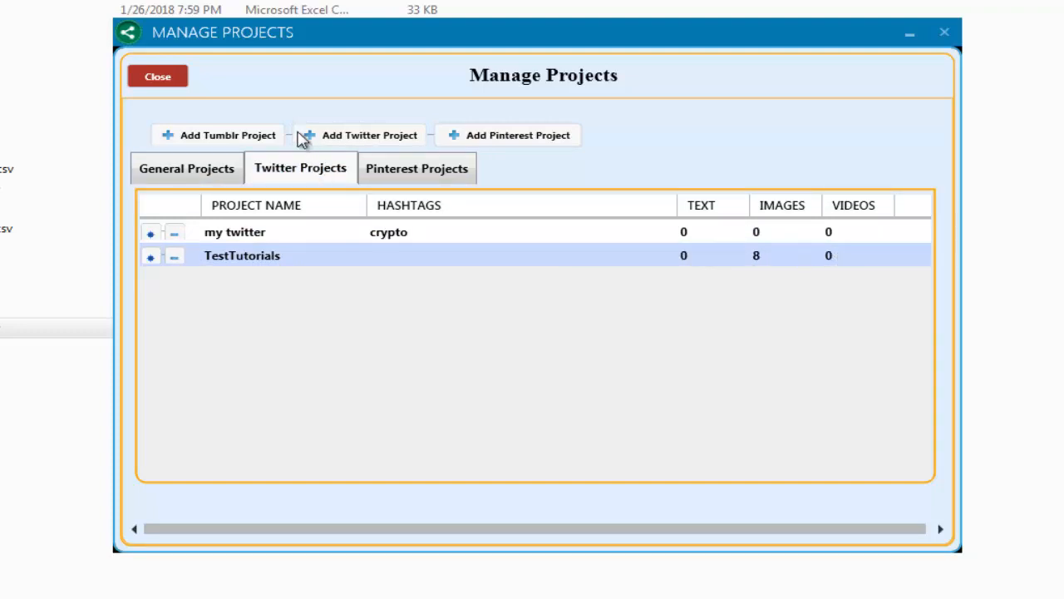
Step: Switch from project management to post management and deselect the ImportTumblr group
{"action": "left_click", "coordinate": [169, 81]}
{"action": "left_click", "coordinate": [674, 418]}
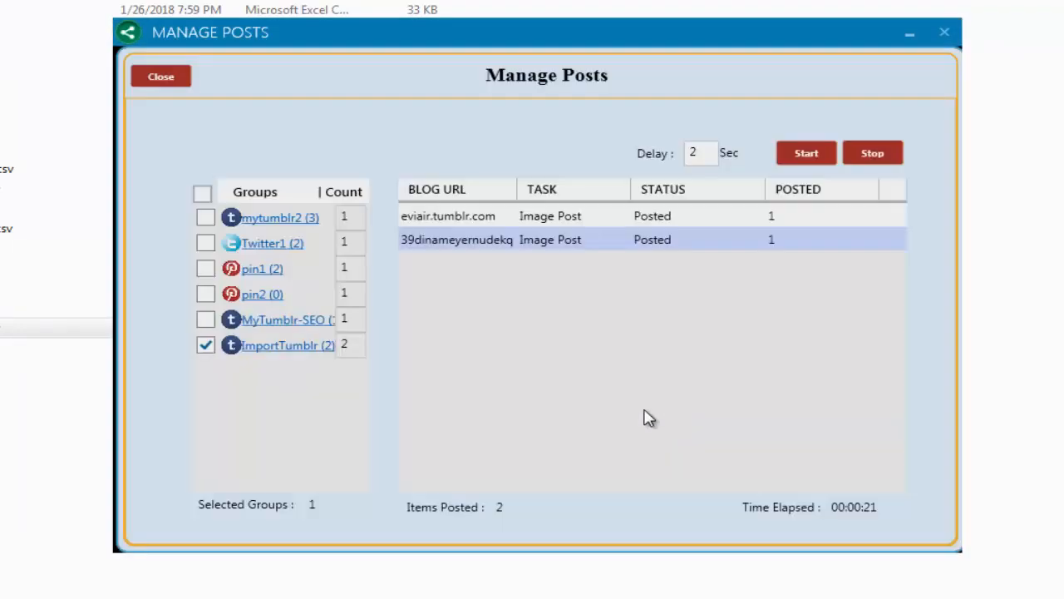
{"action": "left_click", "coordinate": [203, 345]}
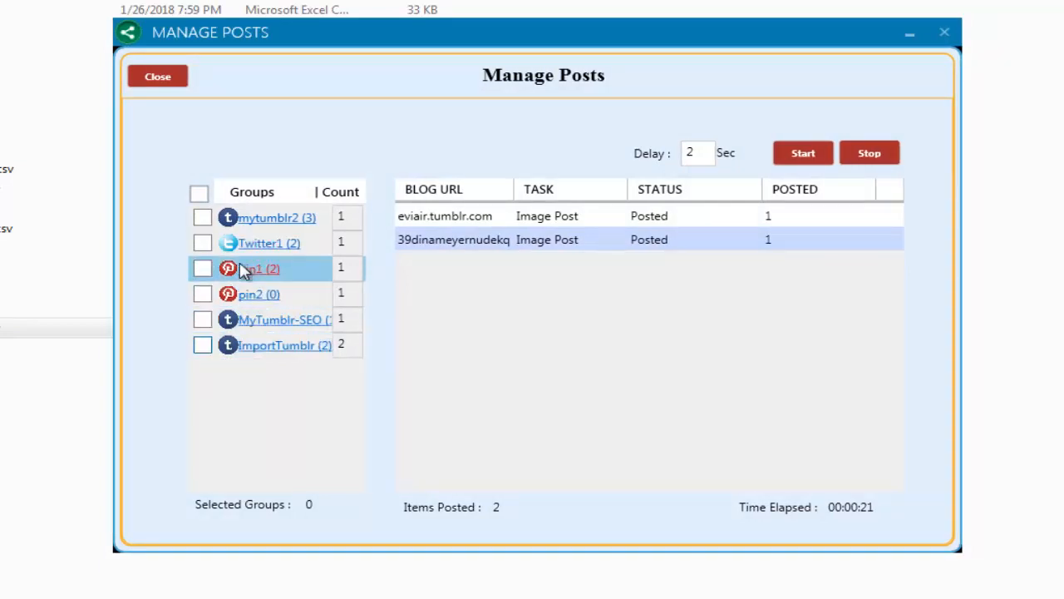
Step: Configure the Twitter1 group's posting with project TestTutorials and post type Image, save the setting and select the group for posting
{"action": "left_click", "coordinate": [276, 250]}
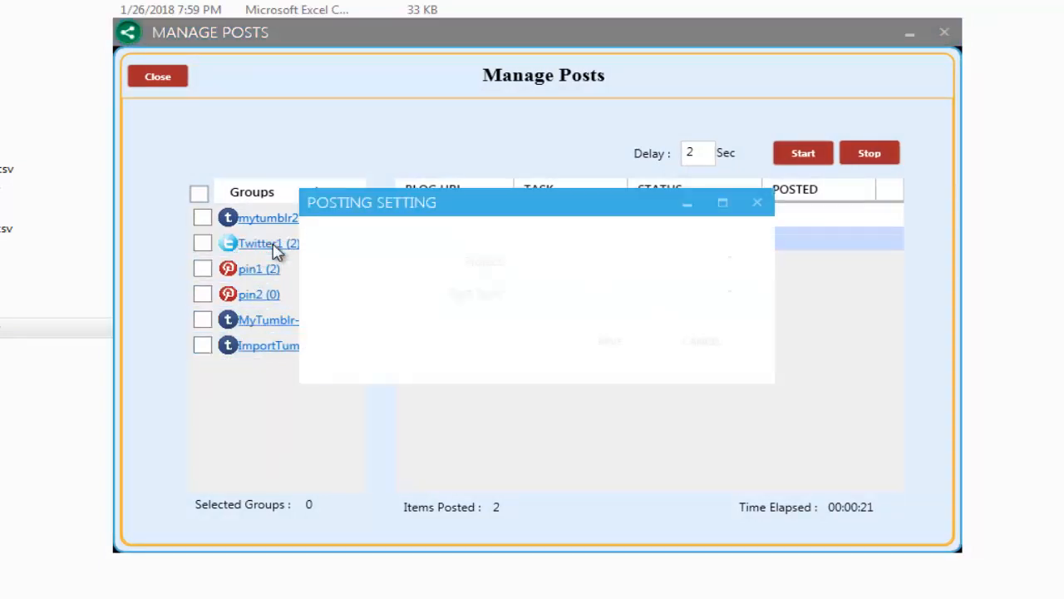
{"action": "left_click", "coordinate": [570, 261]}
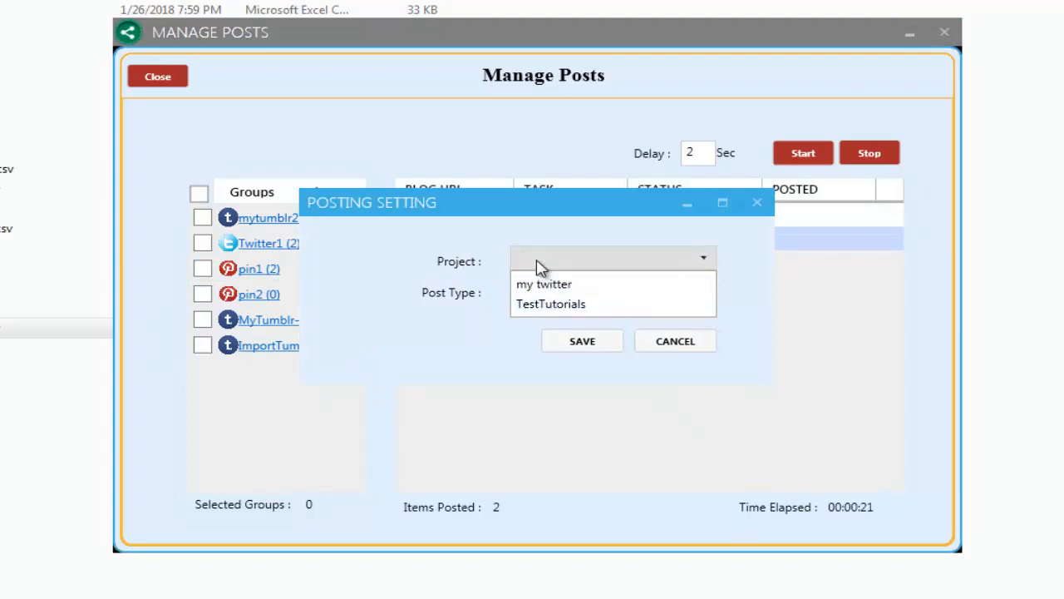
{"action": "left_click", "coordinate": [565, 304]}
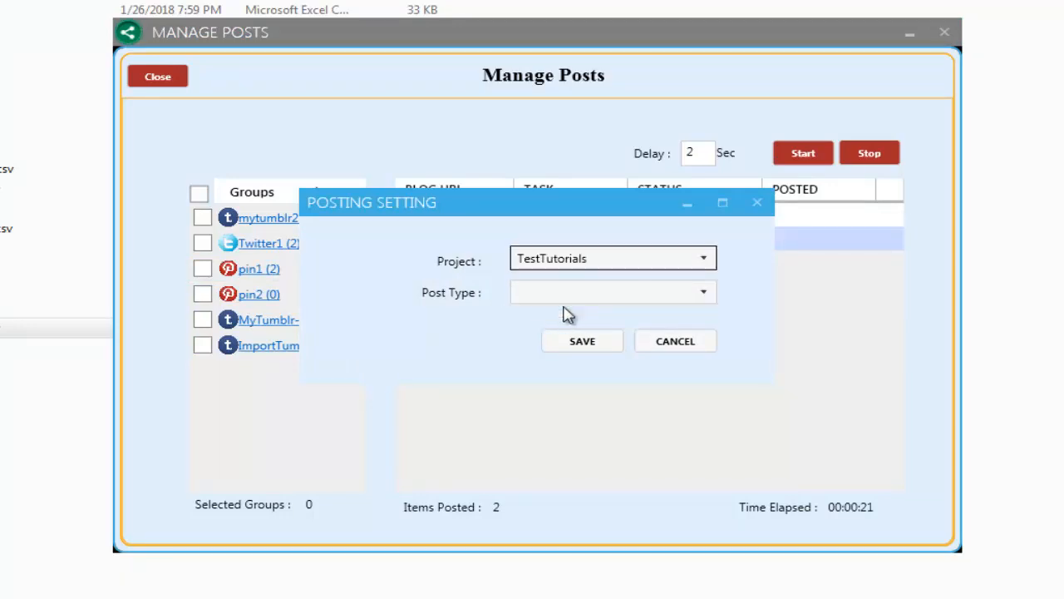
{"action": "left_click", "coordinate": [556, 296]}
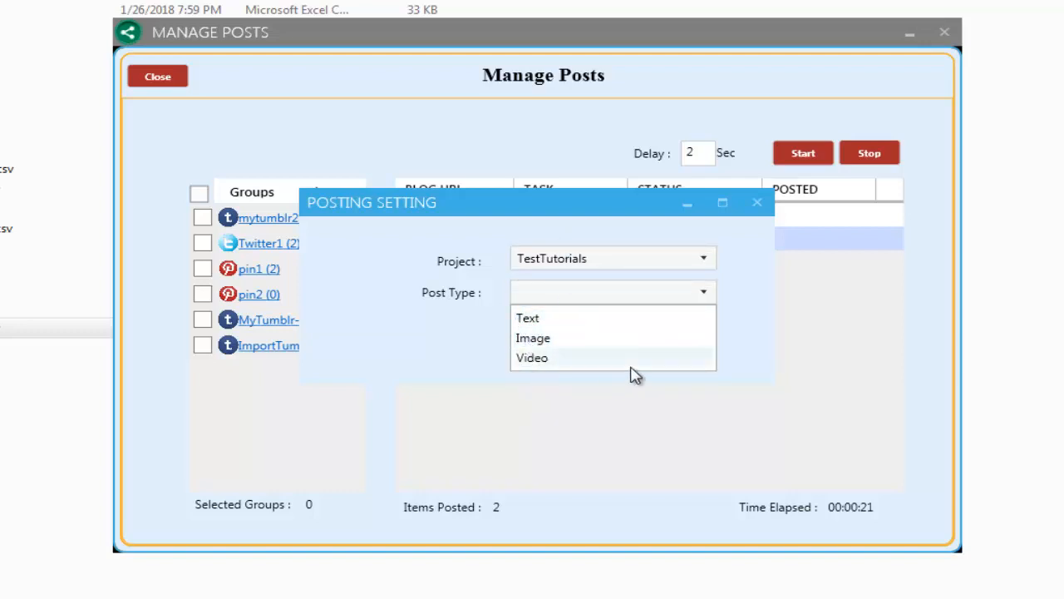
{"action": "left_click", "coordinate": [562, 344]}
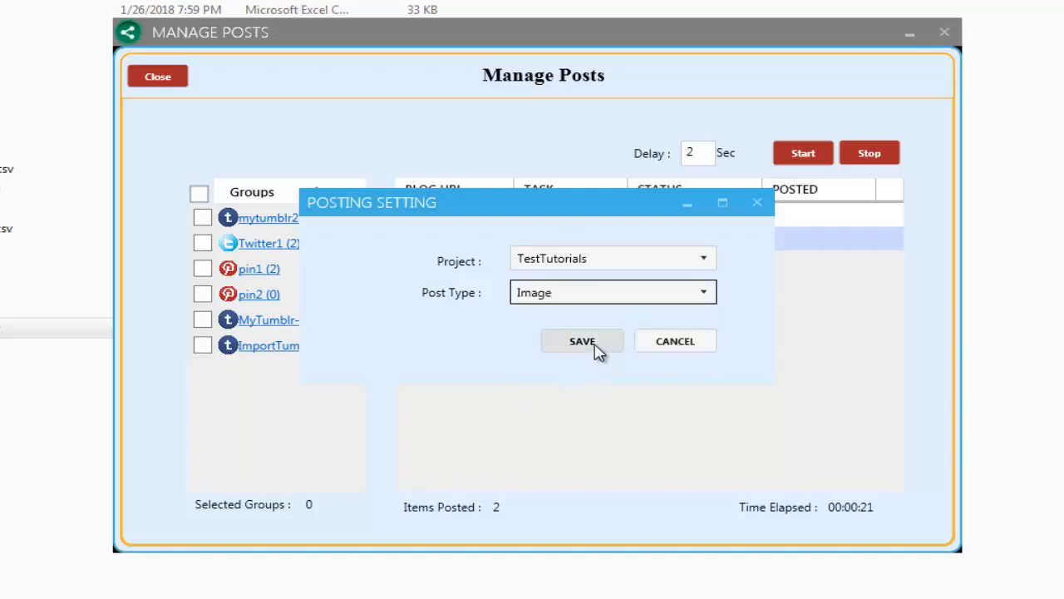
{"action": "left_click", "coordinate": [596, 351]}
{"action": "left_click", "coordinate": [202, 243]}
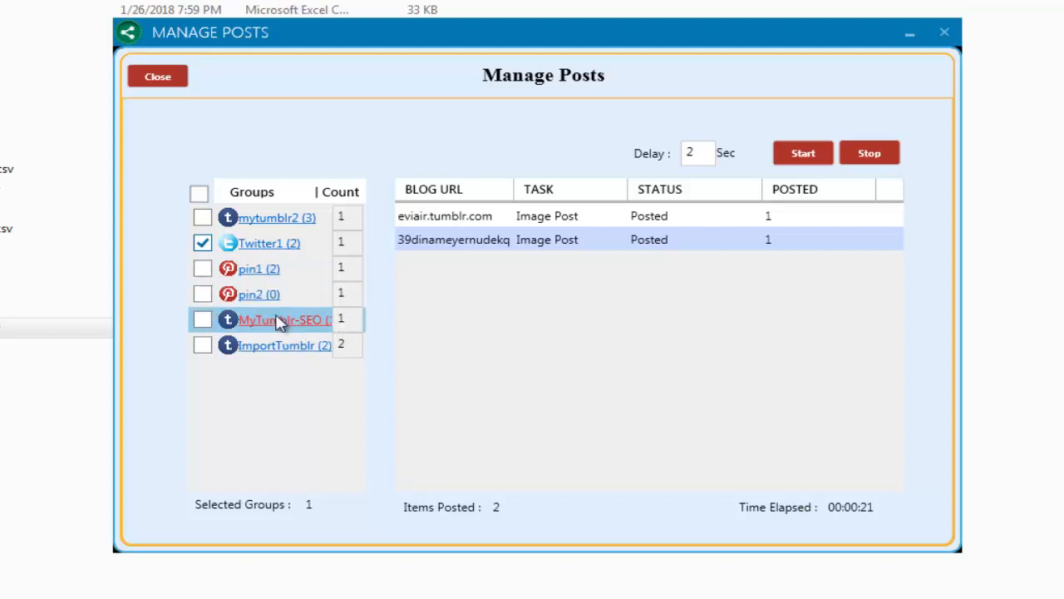
Step: Switch to account management and select all accounts in the Pinterest group pin2
{"action": "left_click", "coordinate": [174, 83]}
{"action": "left_click", "coordinate": [368, 391]}
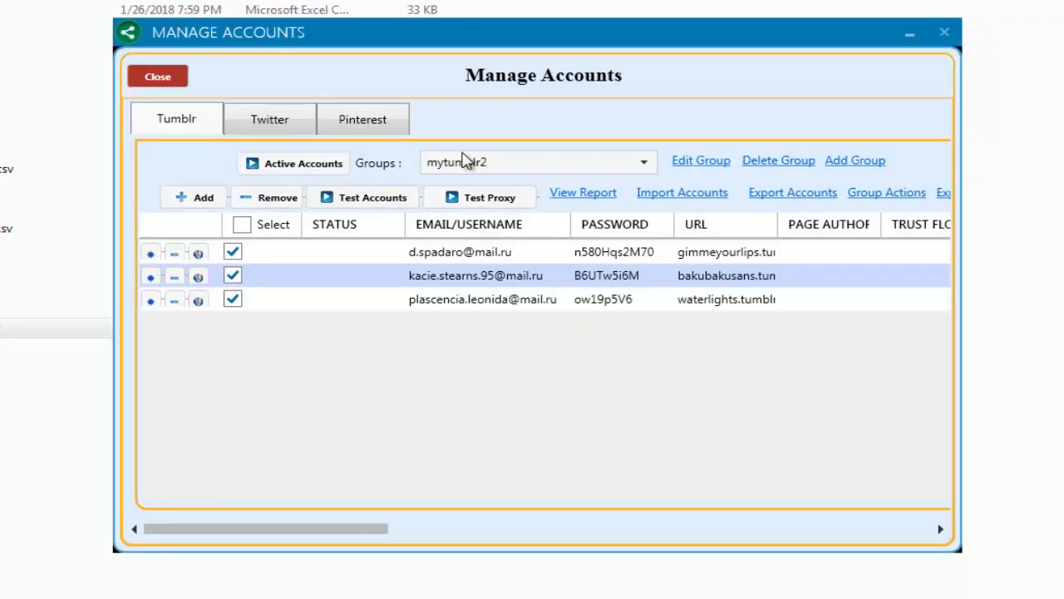
{"action": "left_click", "coordinate": [396, 127]}
{"action": "left_click", "coordinate": [494, 171]}
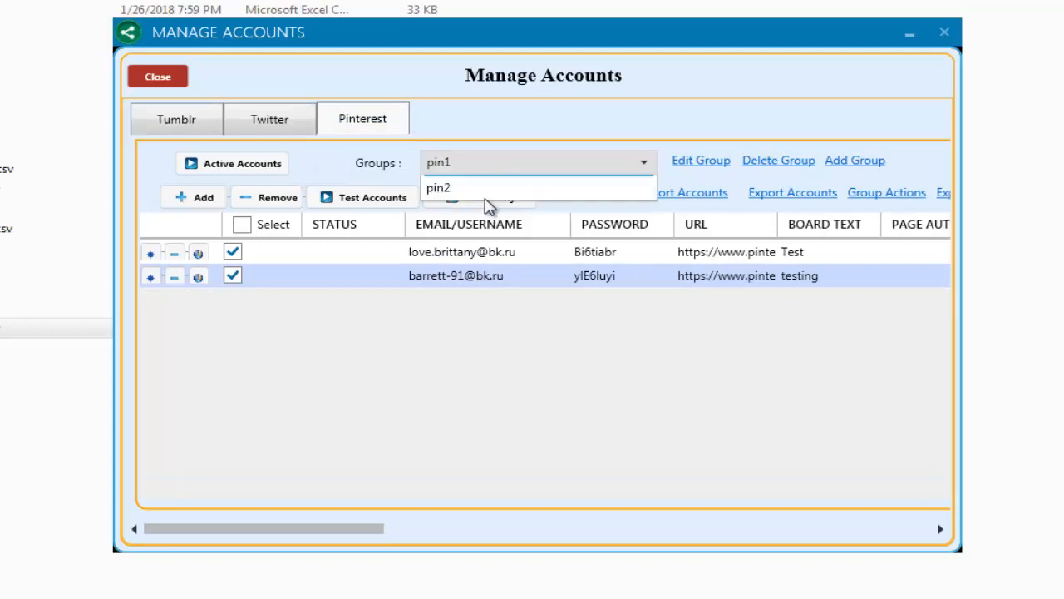
{"action": "left_click", "coordinate": [473, 208]}
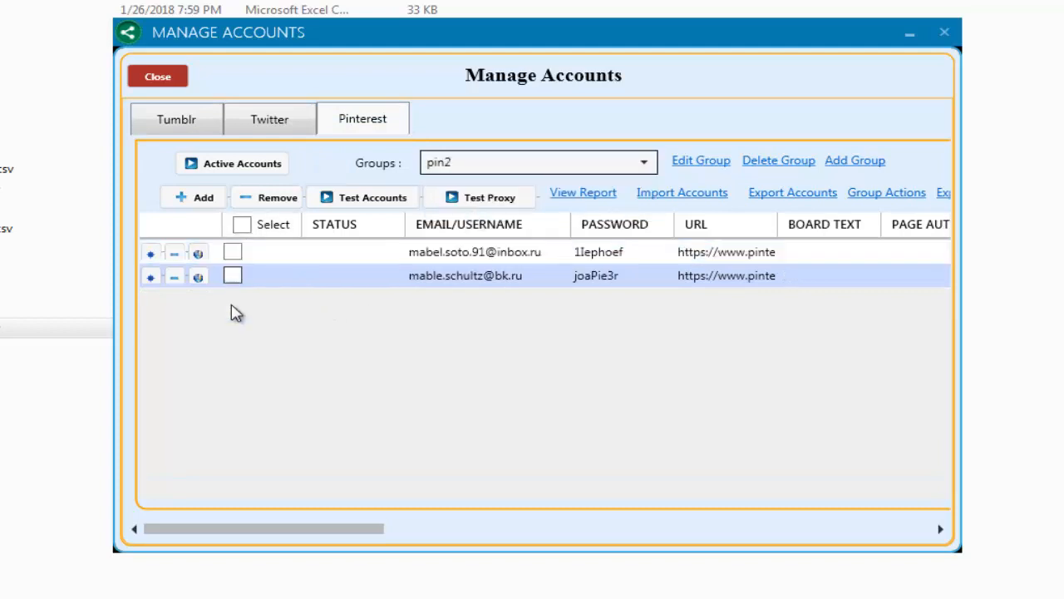
{"action": "left_click", "coordinate": [241, 225]}
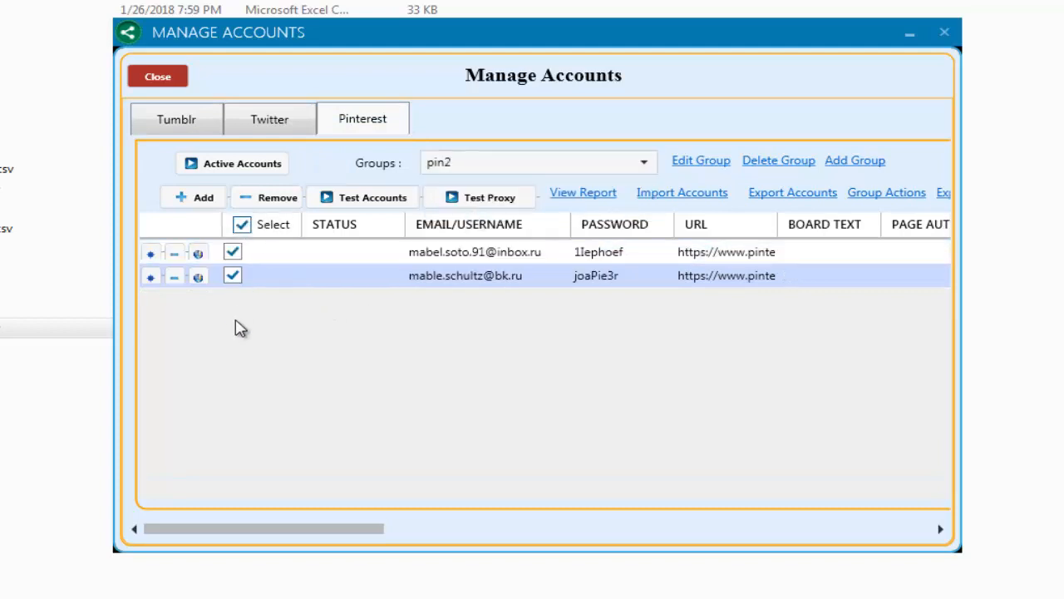
Step: Return to post management, set the Twitter1 group's count to 2, save its TestTutorials Image posting setting and start posting
{"action": "left_click", "coordinate": [162, 78]}
{"action": "left_click", "coordinate": [652, 394]}
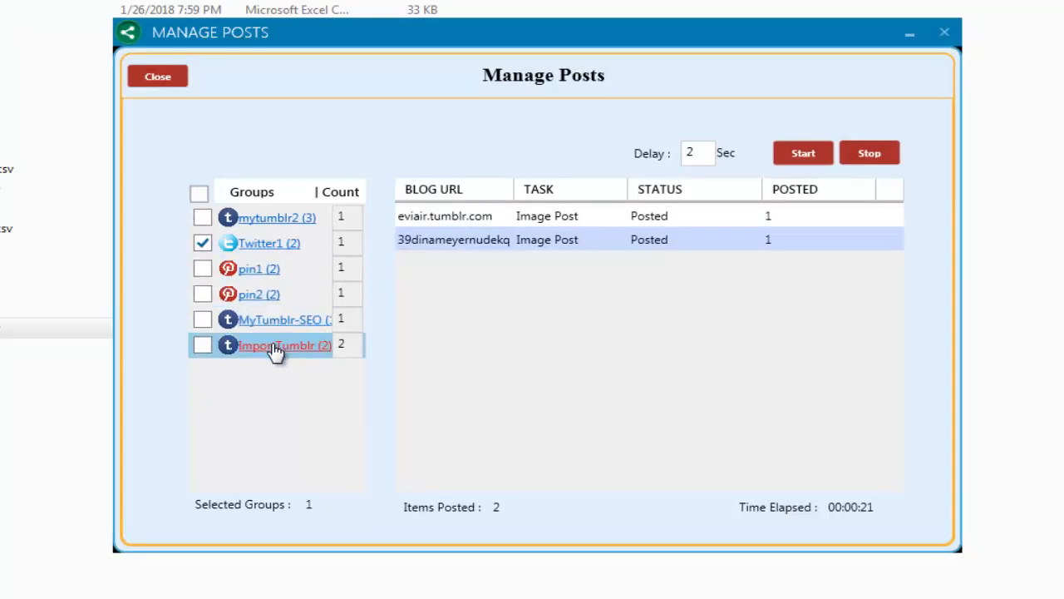
{"action": "left_click", "coordinate": [350, 244]}
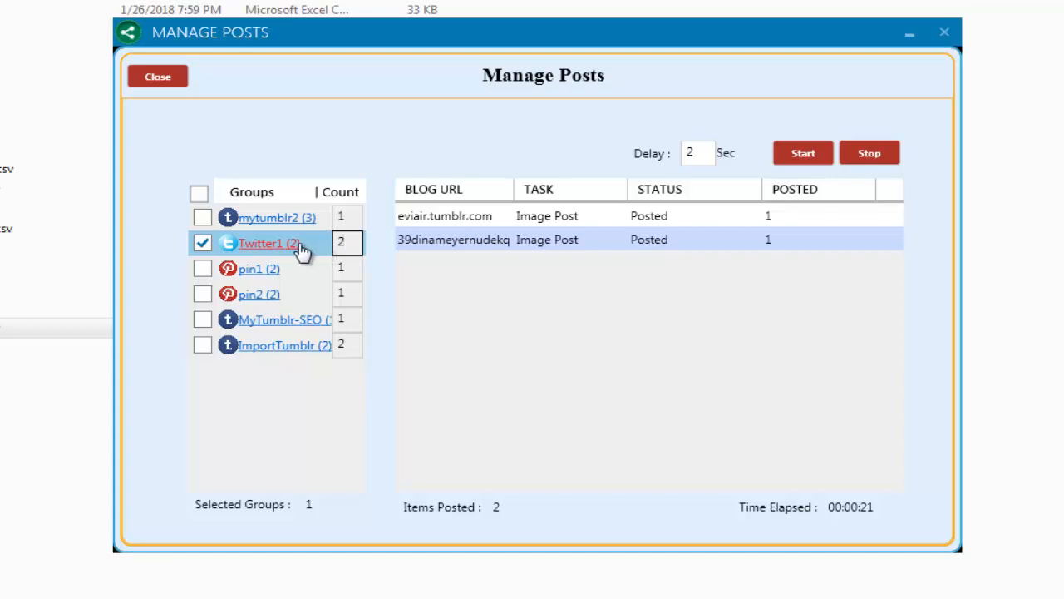
{"action": "left_click", "coordinate": [301, 248]}
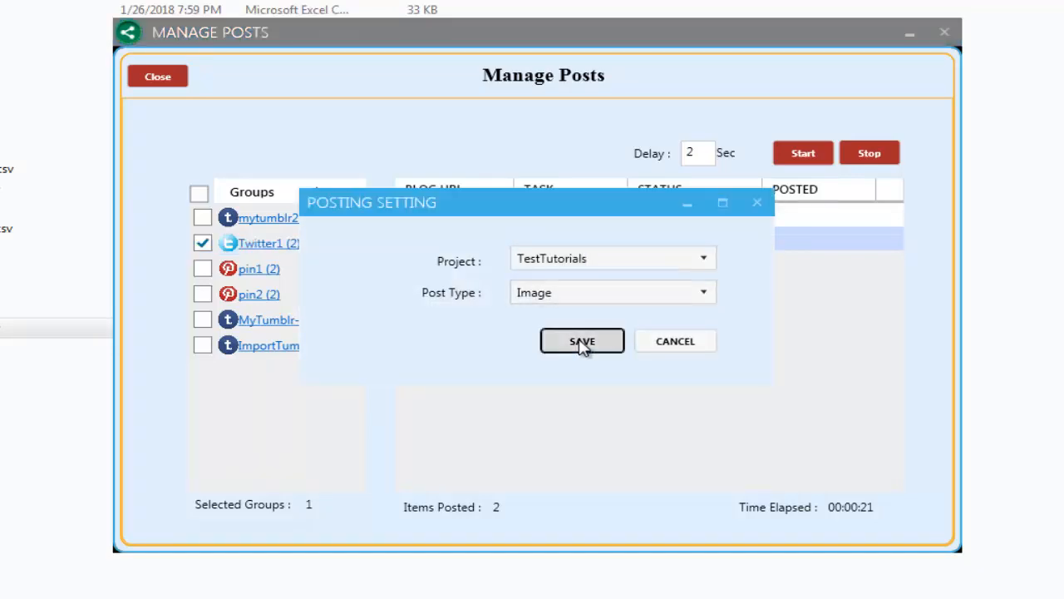
{"action": "left_click", "coordinate": [582, 341]}
{"action": "left_click", "coordinate": [803, 157]}
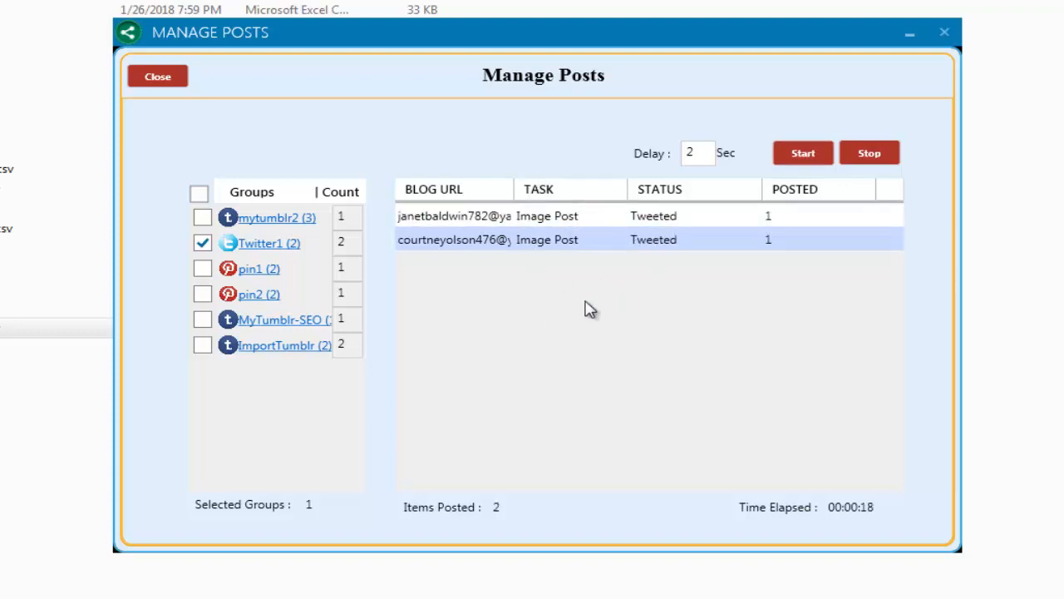
Step: Open the posting report from account management and filter it to the Twitter group type with group Twitter1
{"action": "left_click", "coordinate": [178, 83]}
{"action": "left_click", "coordinate": [405, 420]}
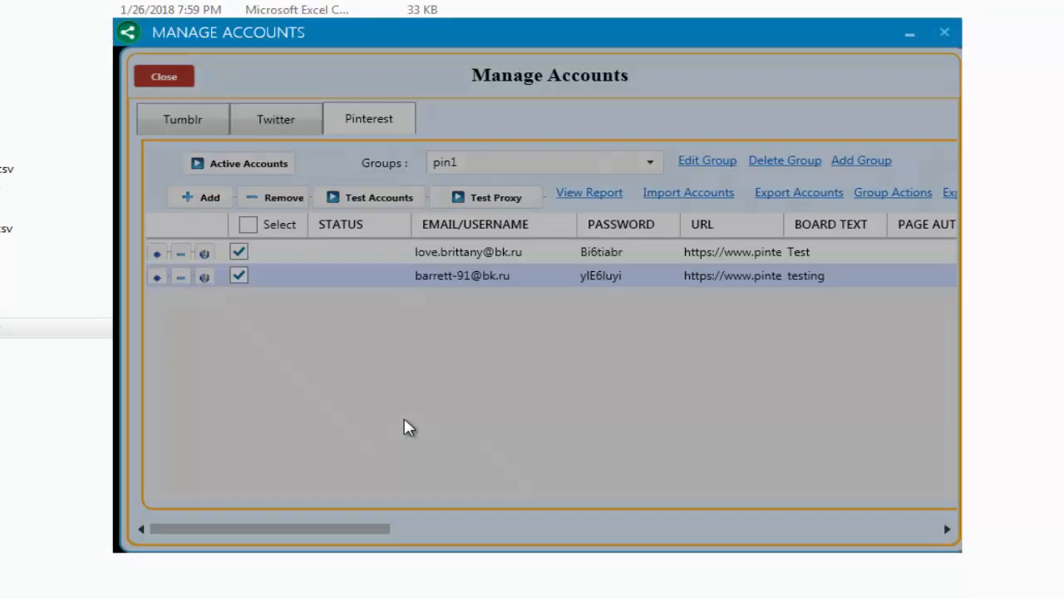
{"action": "left_click", "coordinate": [601, 196]}
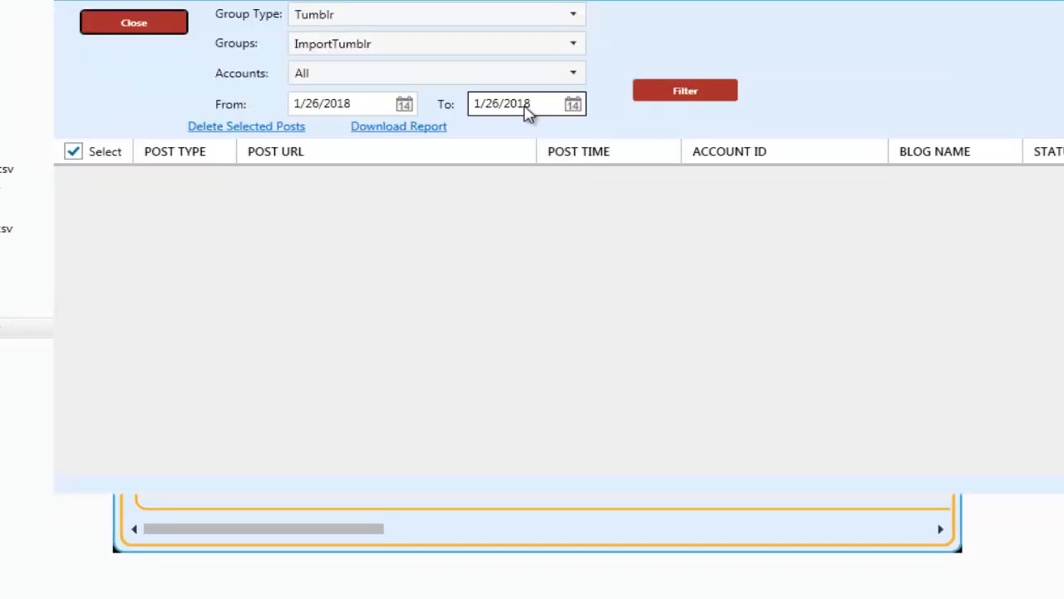
{"action": "left_click", "coordinate": [464, 17]}
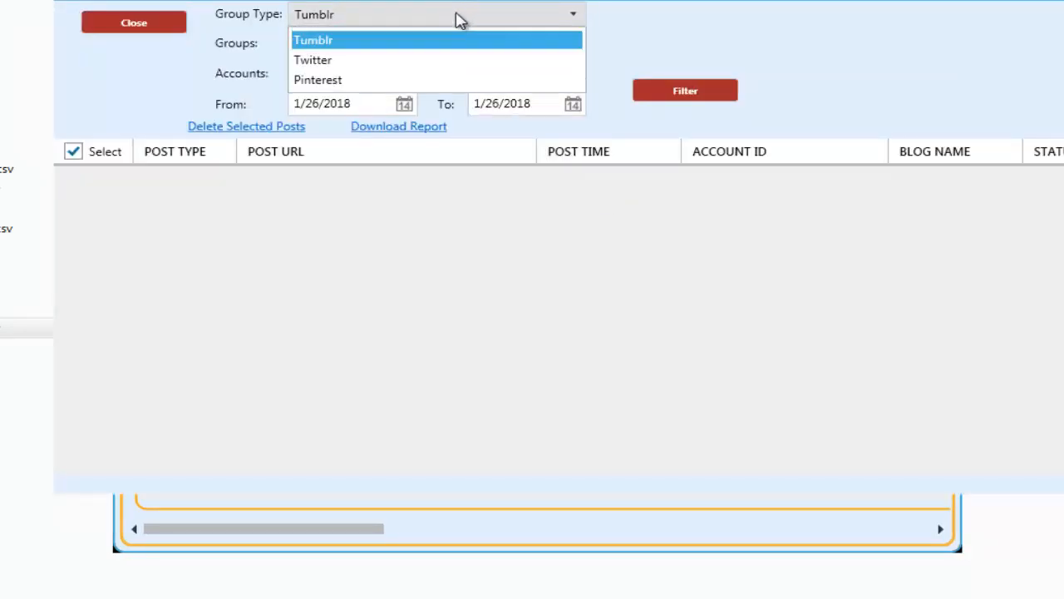
{"action": "left_click", "coordinate": [419, 58]}
{"action": "left_click", "coordinate": [692, 94]}
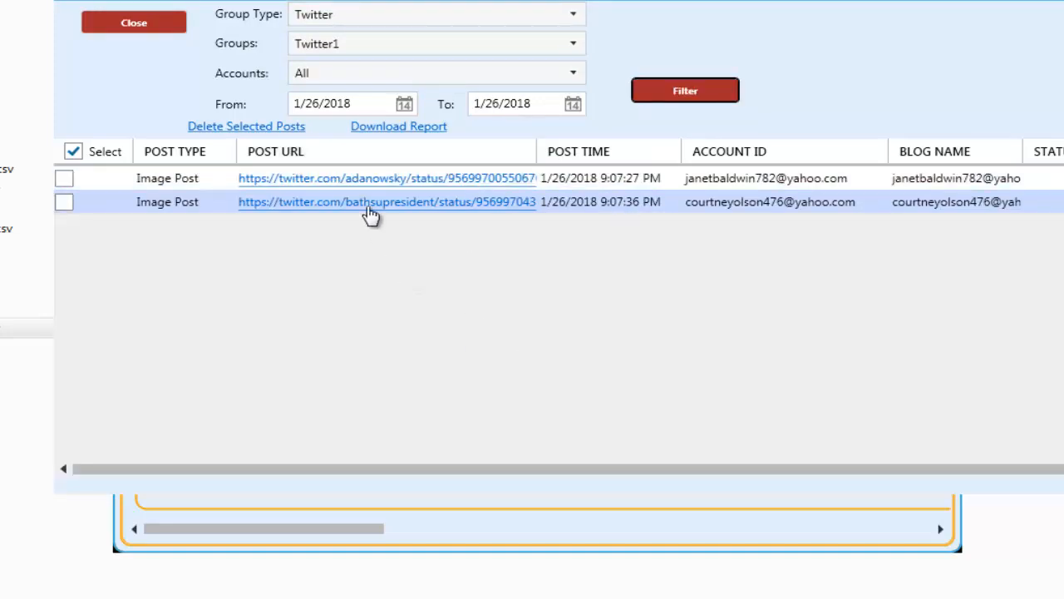
Step: Open the post URLs of both reported image tweets to view them on Twitter
{"action": "left_click", "coordinate": [349, 179]}
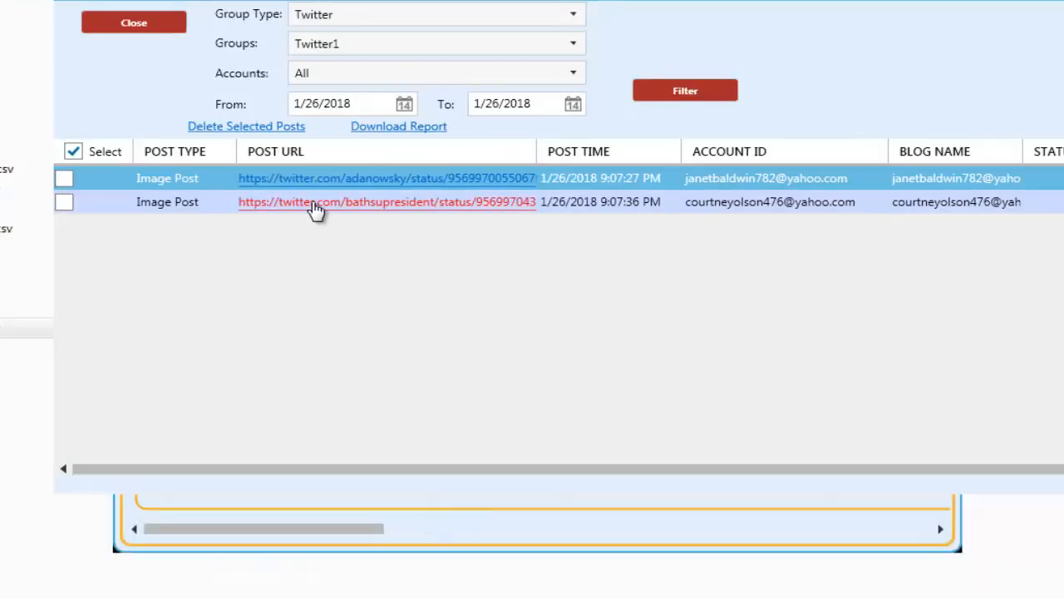
{"action": "left_click", "coordinate": [314, 204]}
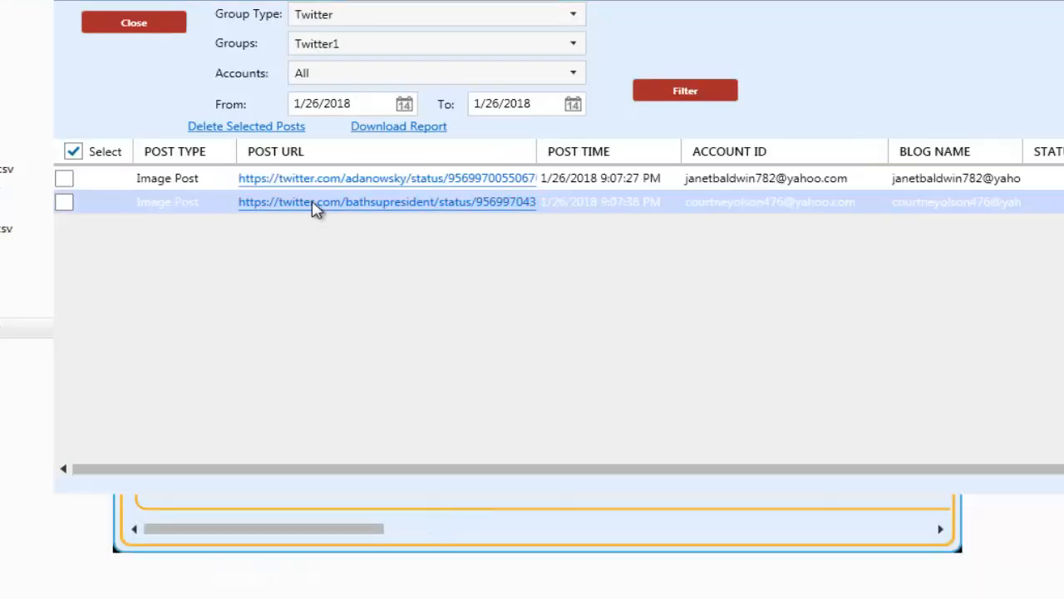
{"action": "left_click", "coordinate": [314, 205]}
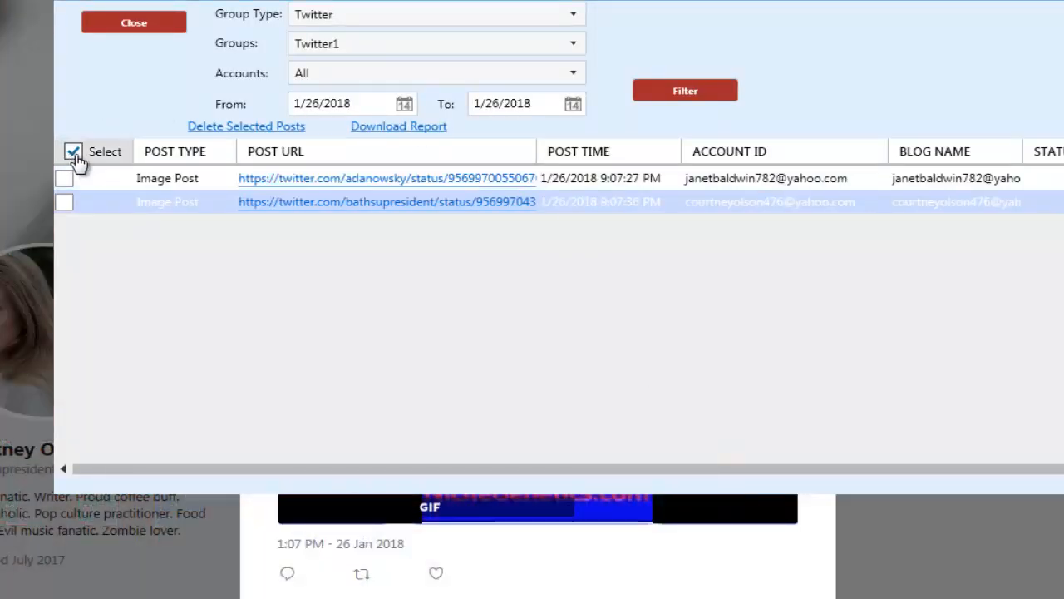
Step: Select all reported Twitter1 posts, delete them, and look through the account's Twitter timeline
{"action": "left_click", "coordinate": [73, 152]}
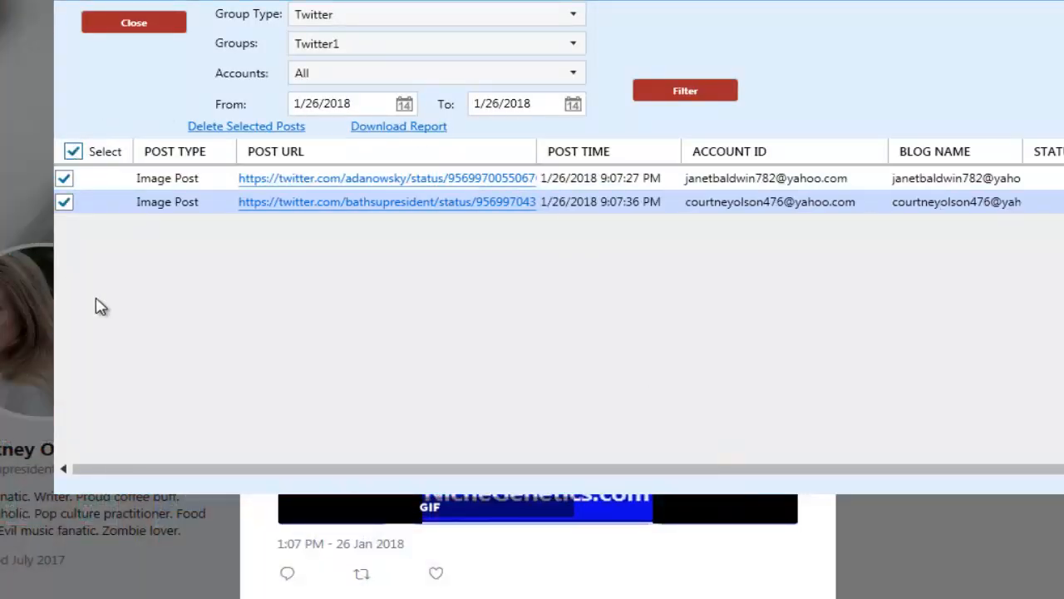
{"action": "left_click", "coordinate": [208, 127]}
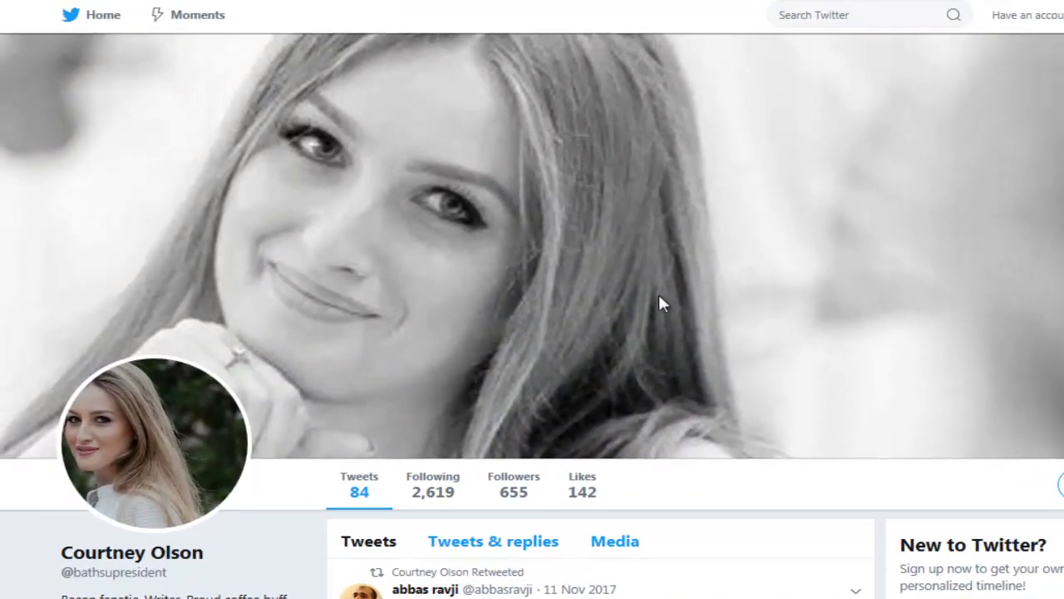
{"action": "scroll", "coordinate": [532, 316], "scroll_direction": "down", "scroll_amount": 5}
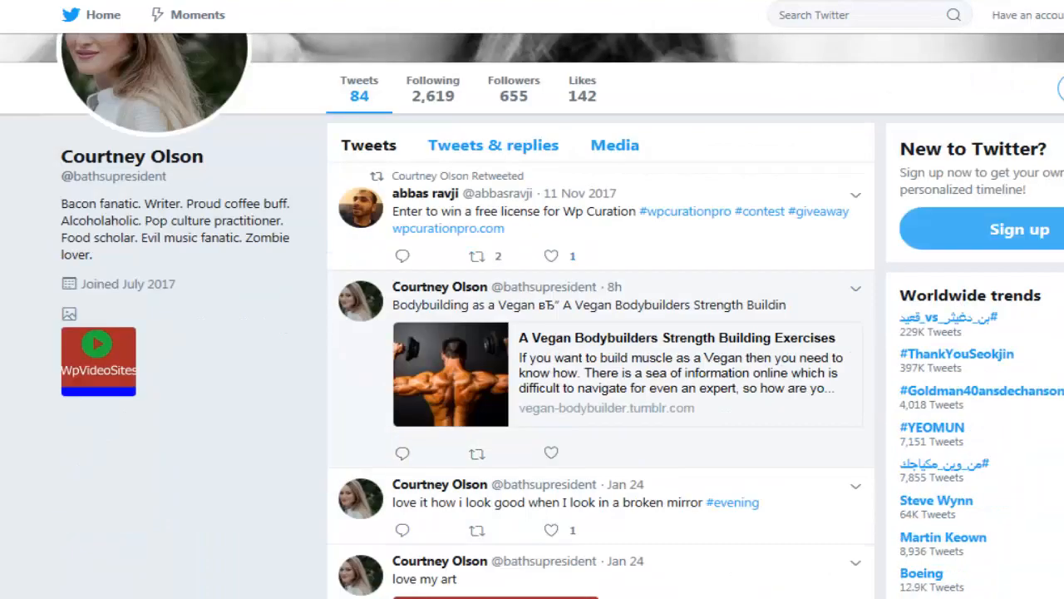
{"action": "scroll", "coordinate": [532, 316], "scroll_direction": "up", "scroll_amount": 5}
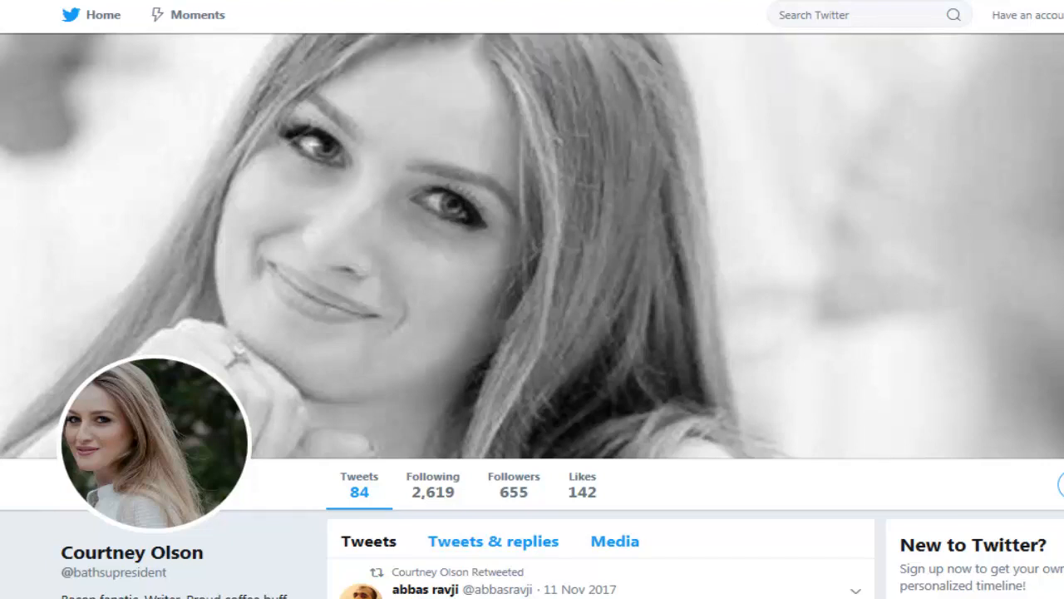
{"action": "key", "text": "ctrl+w"}
Step: Open both deleted tweets' post URLs to check them, close their pages and filter the Twitter1 report again
{"action": "left_click", "coordinate": [470, 292]}
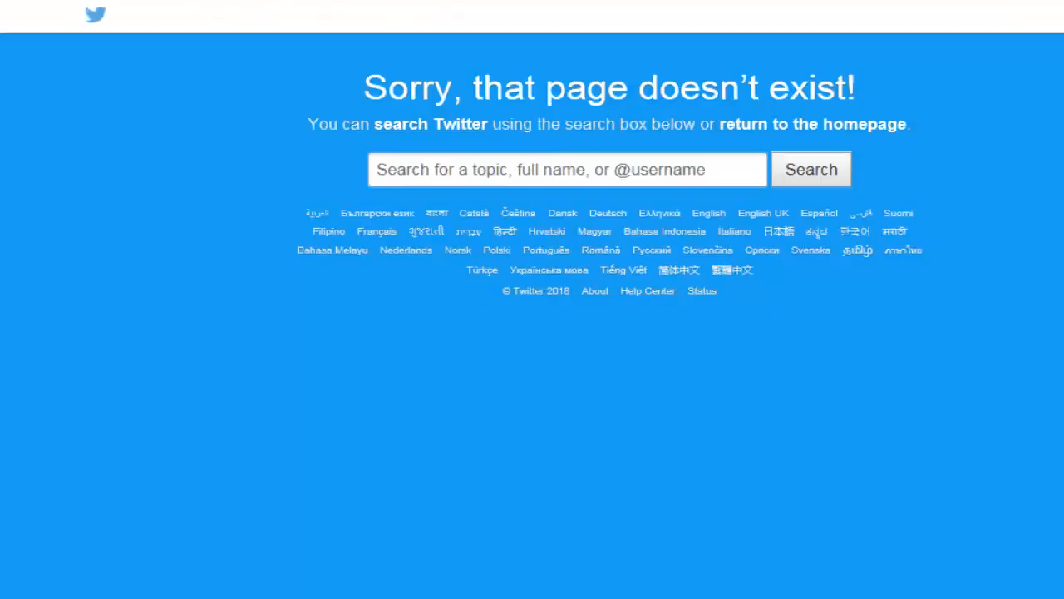
{"action": "key", "text": "ctrl+w"}
{"action": "left_click", "coordinate": [445, 312]}
{"action": "key", "text": "ctrl+w"}
{"action": "left_click", "coordinate": [763, 202]}
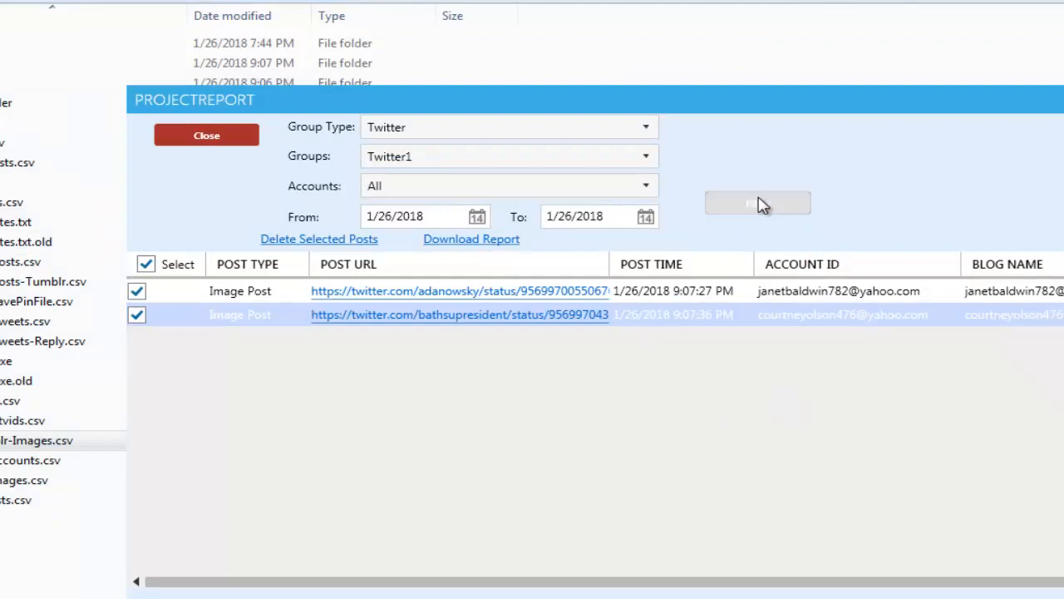
{"action": "left_click", "coordinate": [657, 470]}
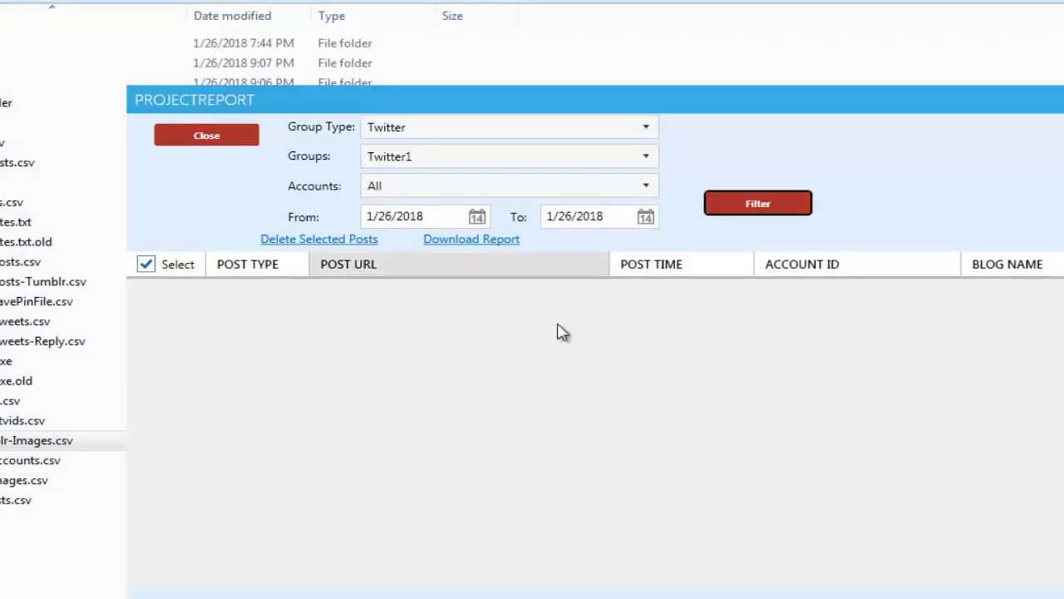
Step: Close the report and account management, and start a new Pinterest project in project management
{"action": "left_click", "coordinate": [207, 135]}
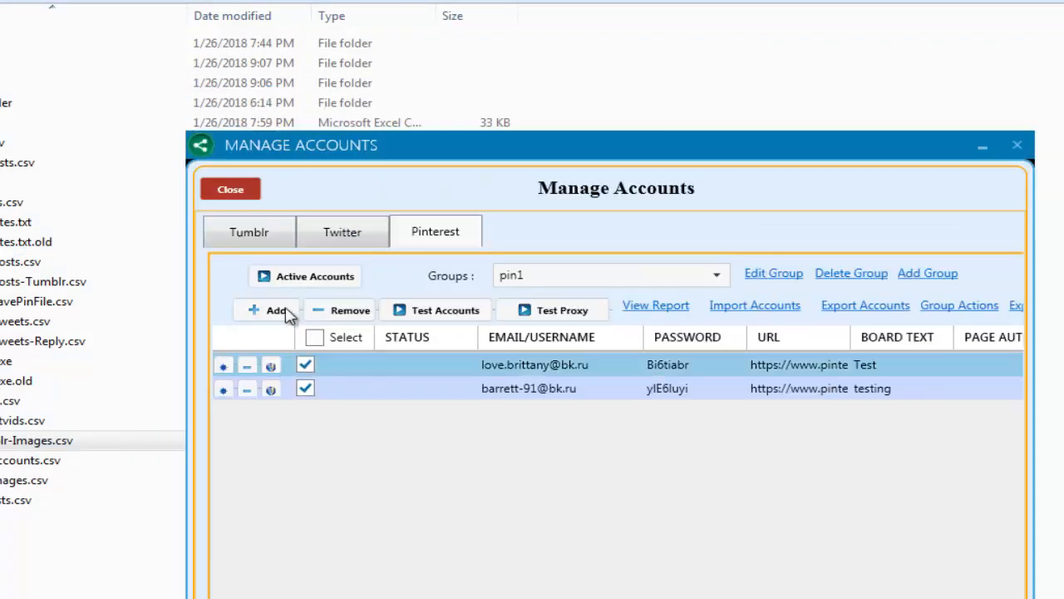
{"action": "left_click", "coordinate": [226, 188]}
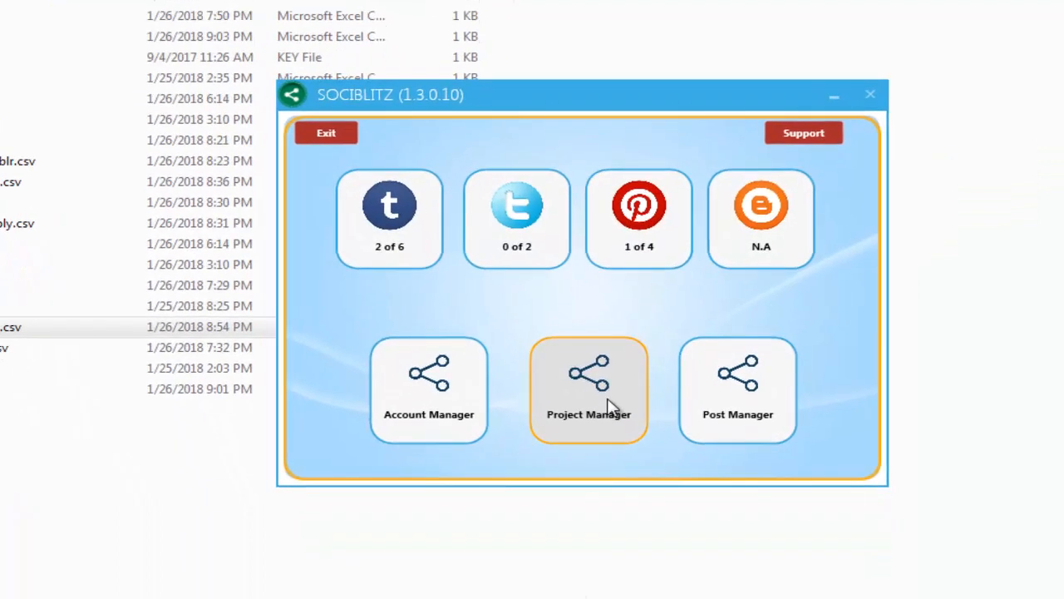
{"action": "left_click", "coordinate": [625, 486]}
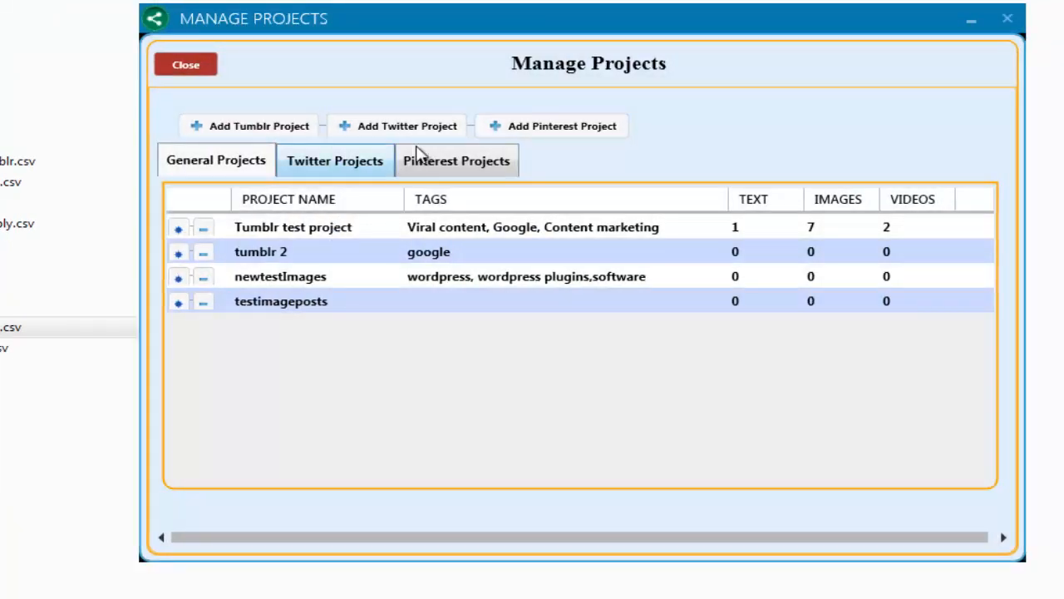
{"action": "left_click", "coordinate": [546, 133]}
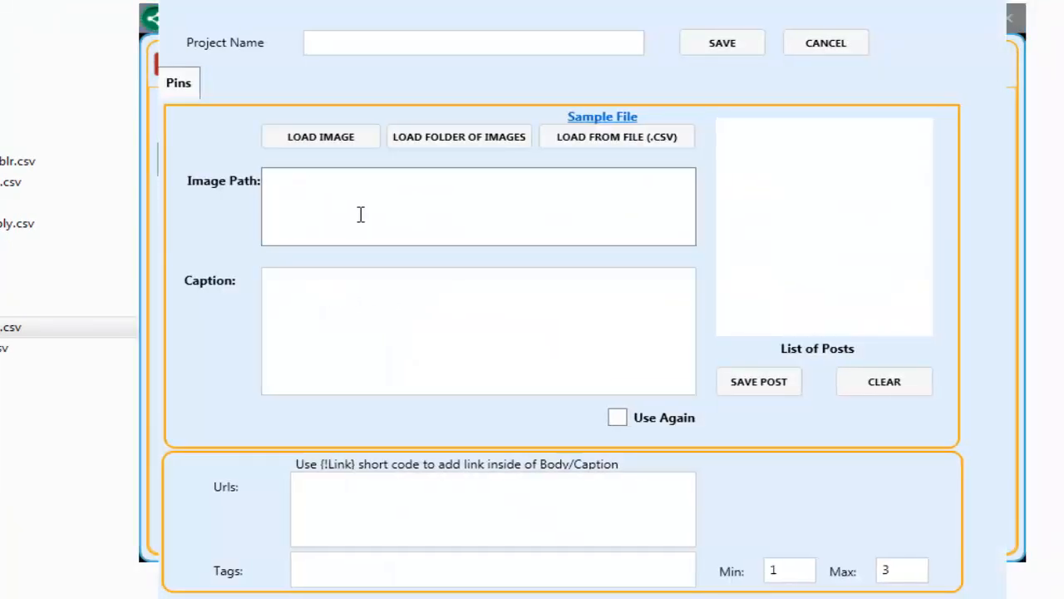
{"action": "left_click", "coordinate": [377, 195]}
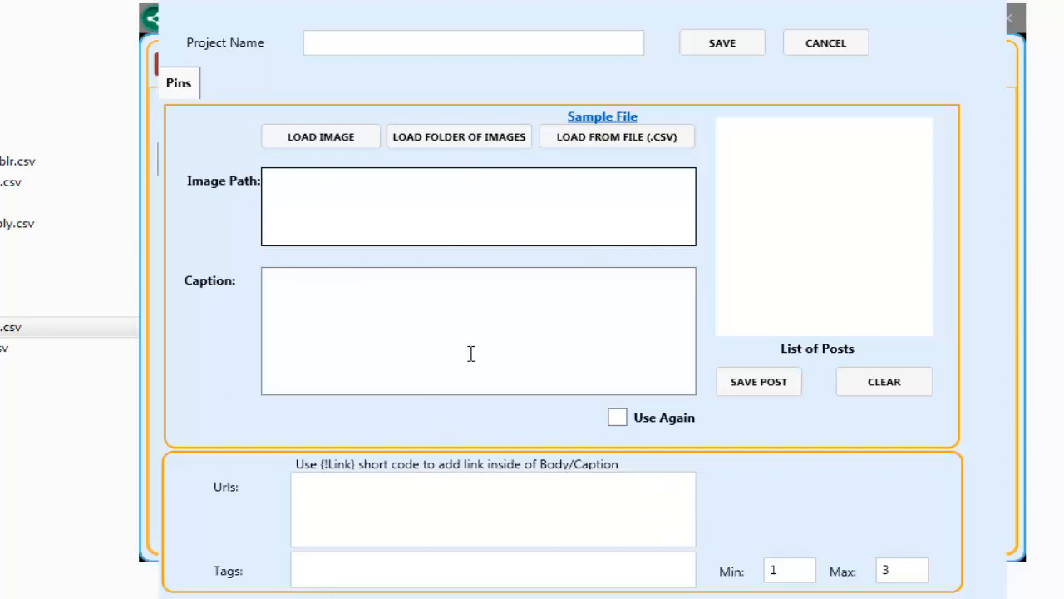
Step: Open the sample pins file, examine its caption, image location, clickthrough link and board name columns, and switch to the file folder
{"action": "left_click", "coordinate": [606, 119]}
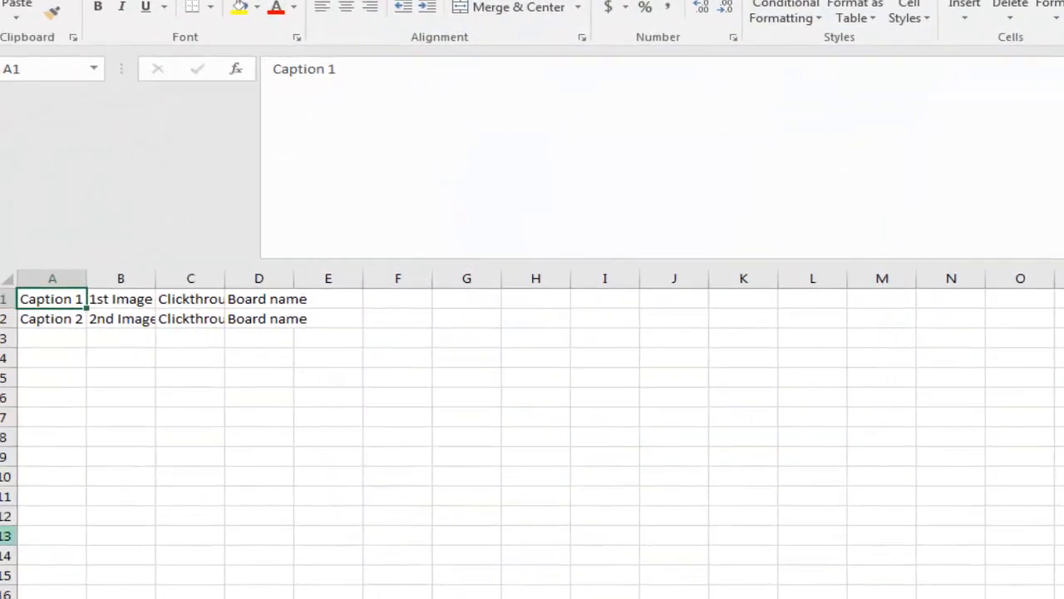
{"action": "left_click", "coordinate": [127, 424]}
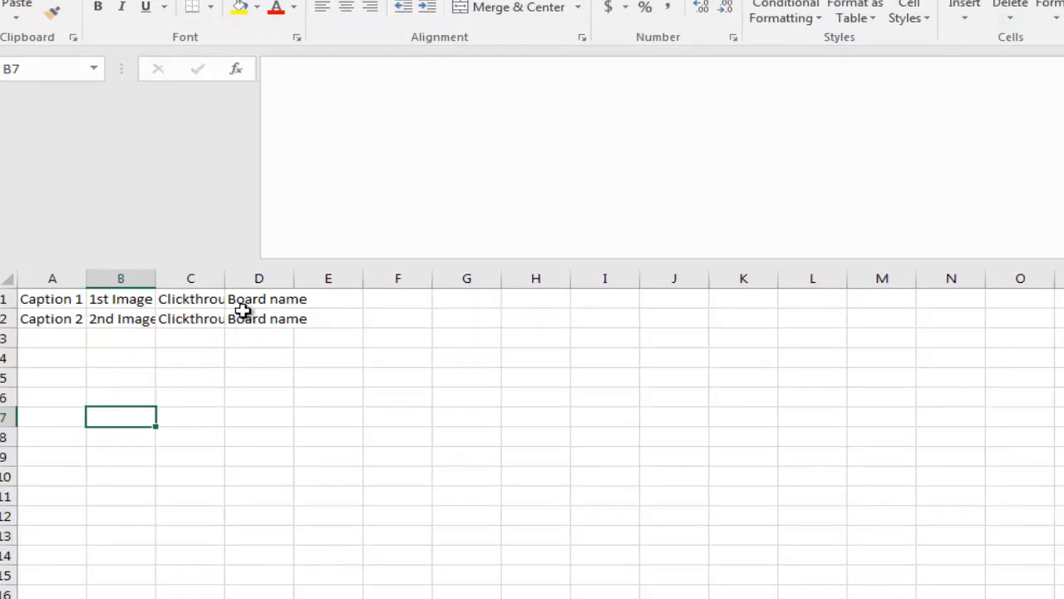
{"action": "left_click_drag", "start_coordinate": [245, 308], "coordinate": [249, 327]}
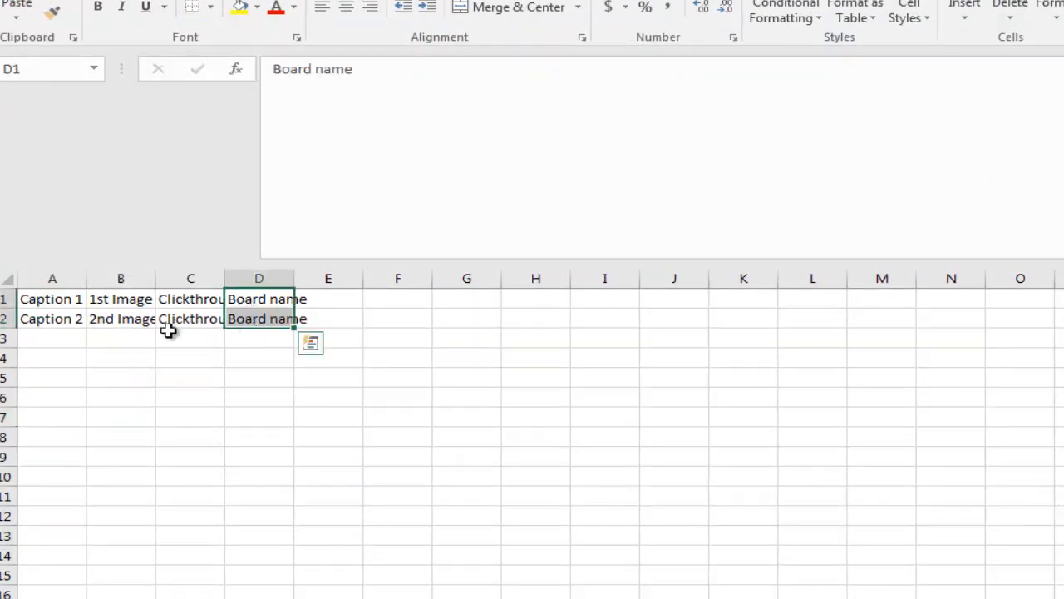
{"action": "left_click", "coordinate": [60, 299]}
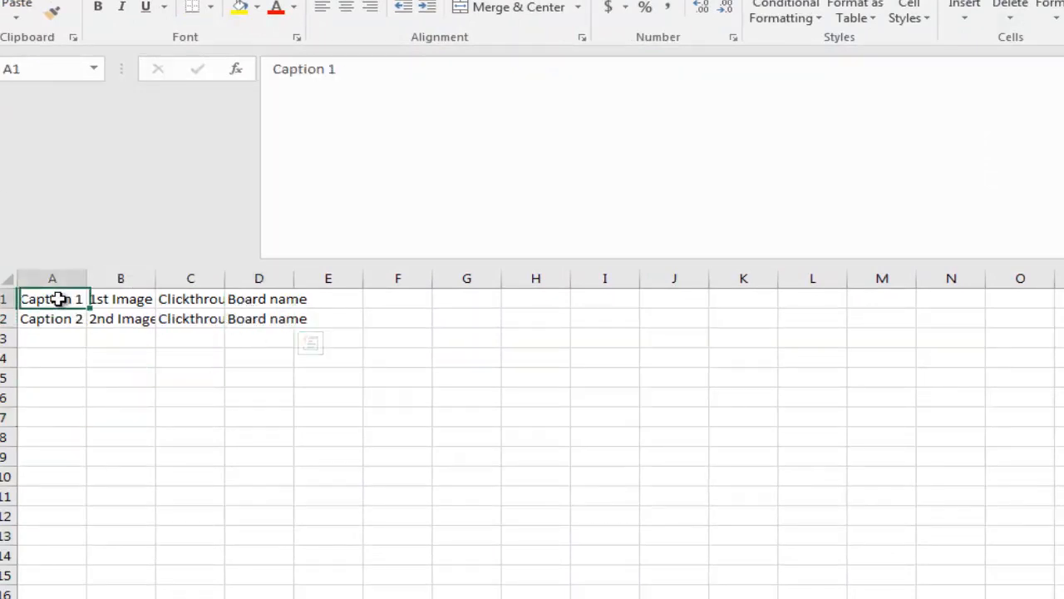
{"action": "left_click", "coordinate": [124, 301]}
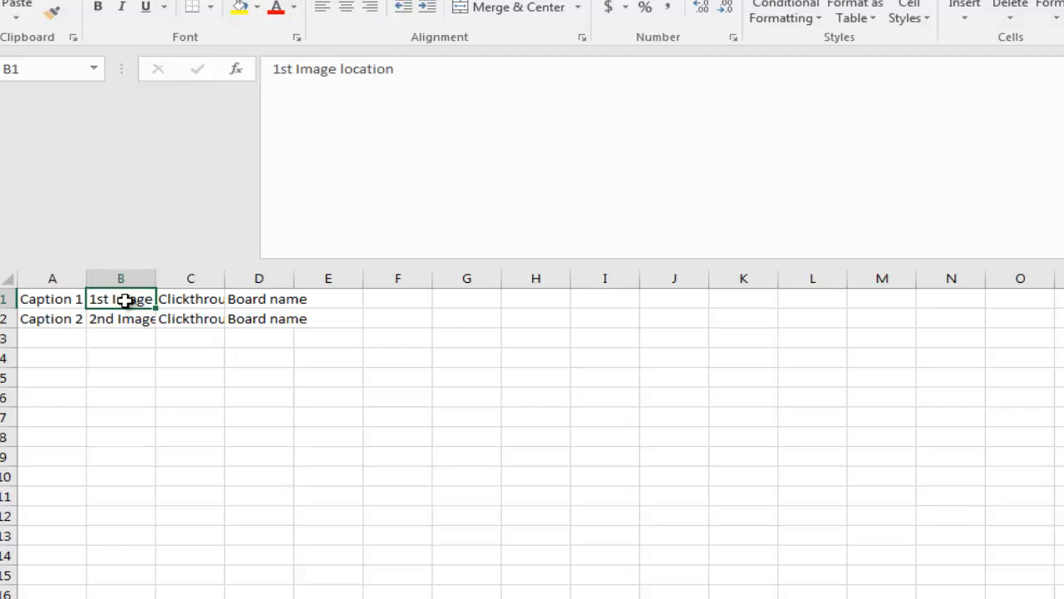
{"action": "left_click", "coordinate": [191, 301]}
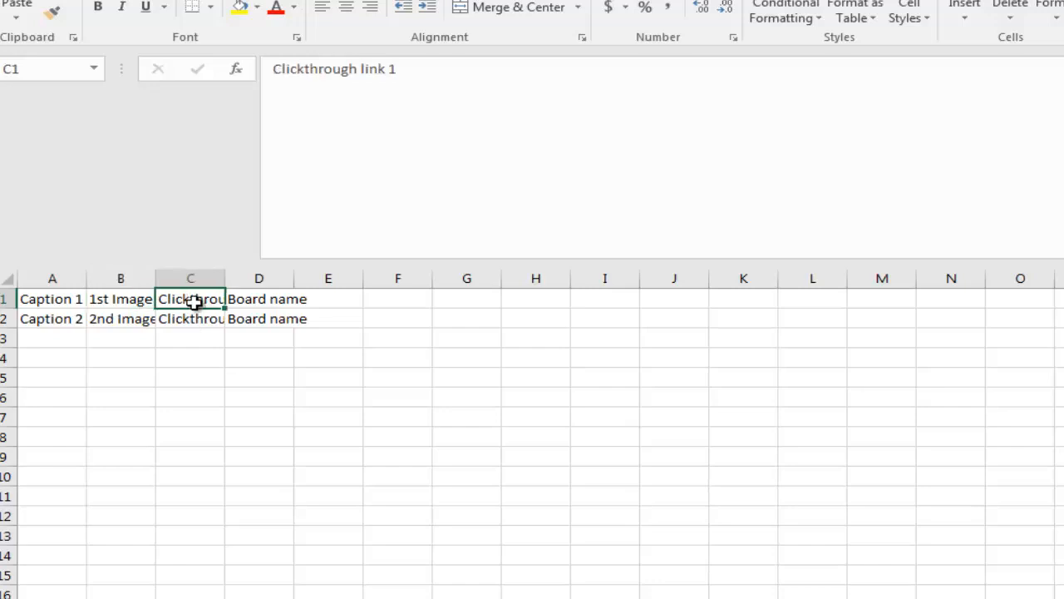
{"action": "left_click", "coordinate": [239, 301]}
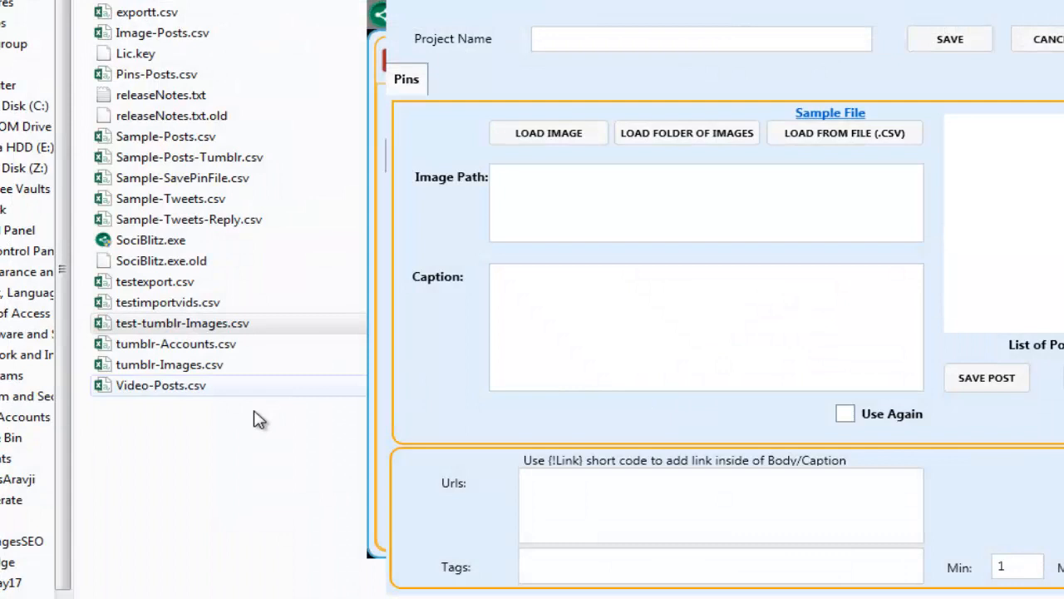
{"action": "left_click", "coordinate": [249, 421]}
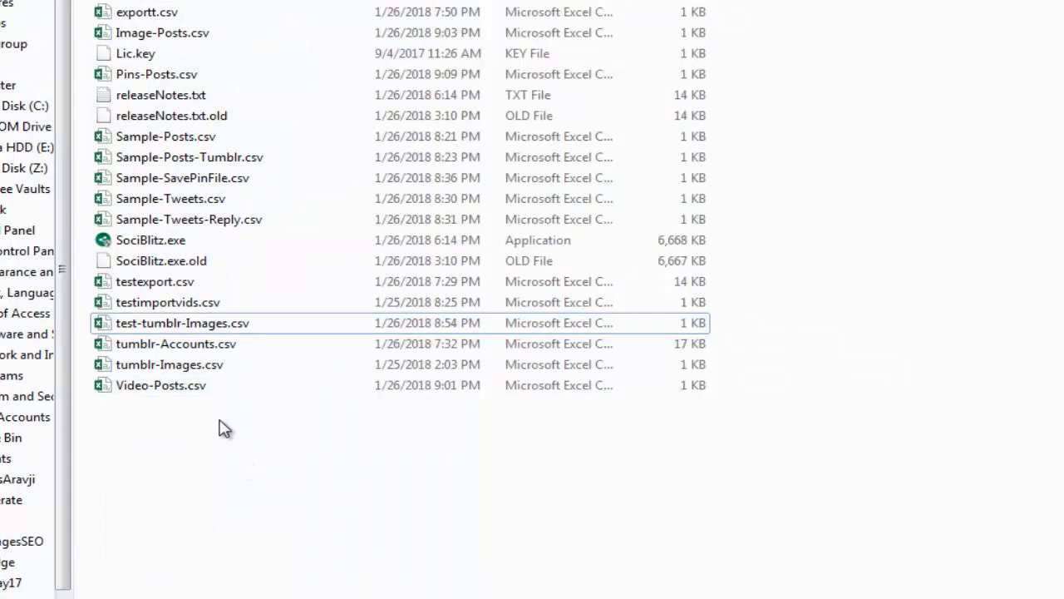
Step: Open test-tumblr-Images.csv and enter the board name WpSerpFuel in cell D1 for the first pin
{"action": "double_click", "coordinate": [183, 326]}
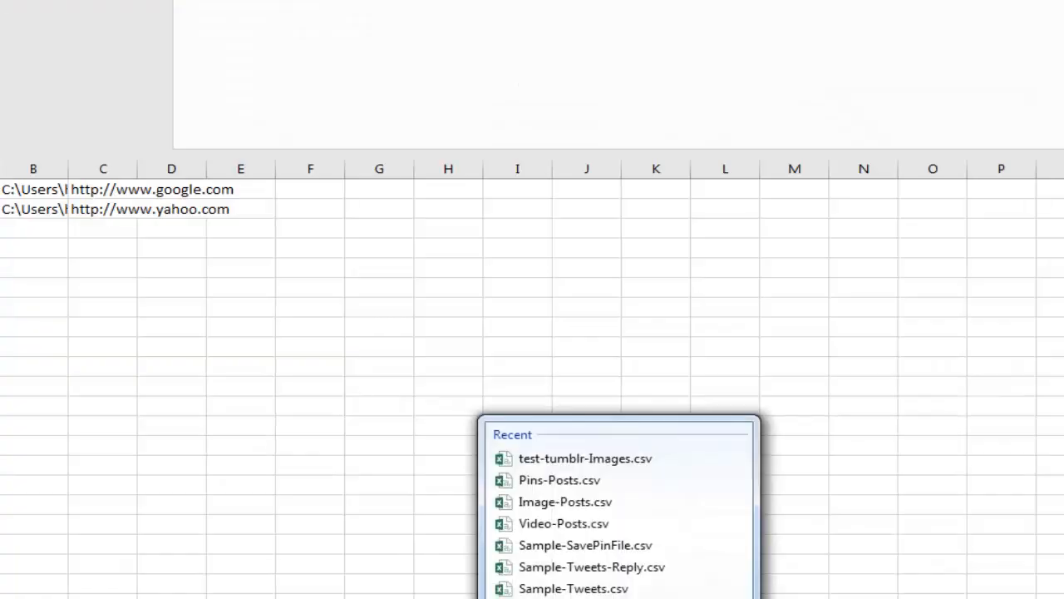
{"action": "left_click", "coordinate": [656, 458]}
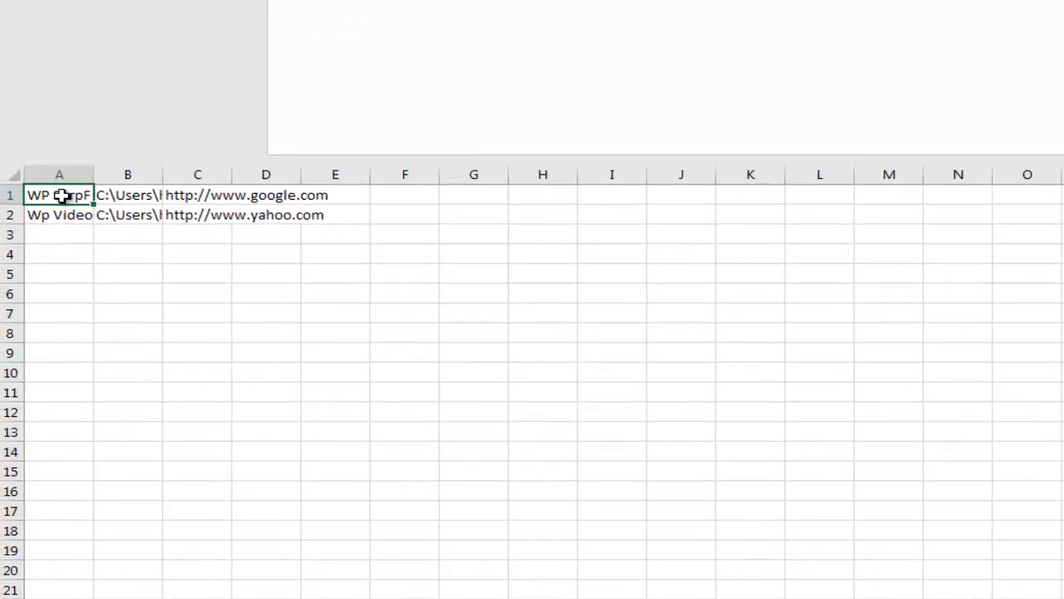
{"action": "left_click", "coordinate": [123, 197]}
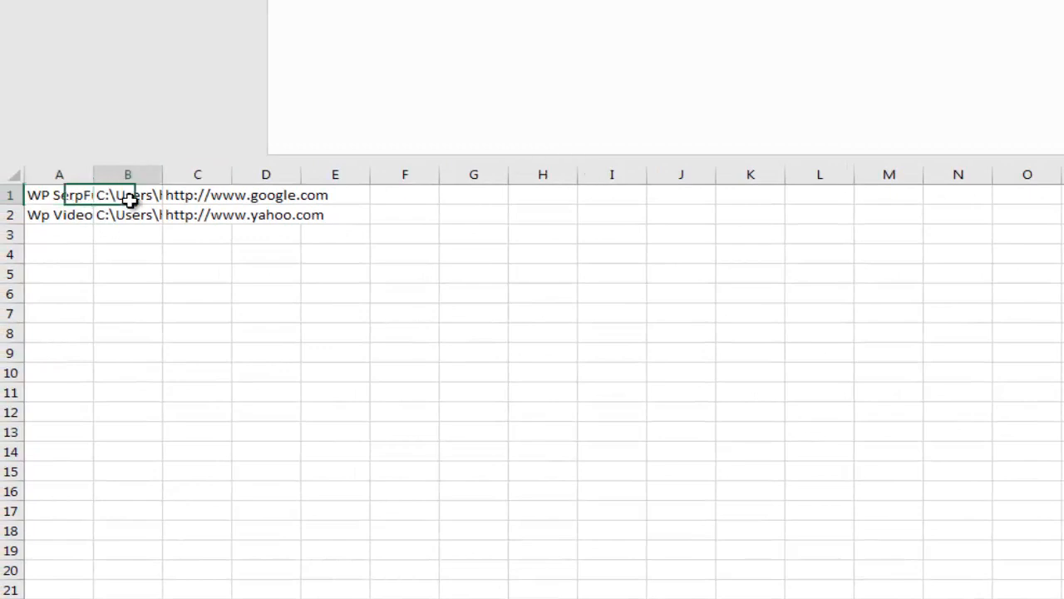
{"action": "left_click", "coordinate": [195, 198]}
{"action": "left_click", "coordinate": [257, 195]}
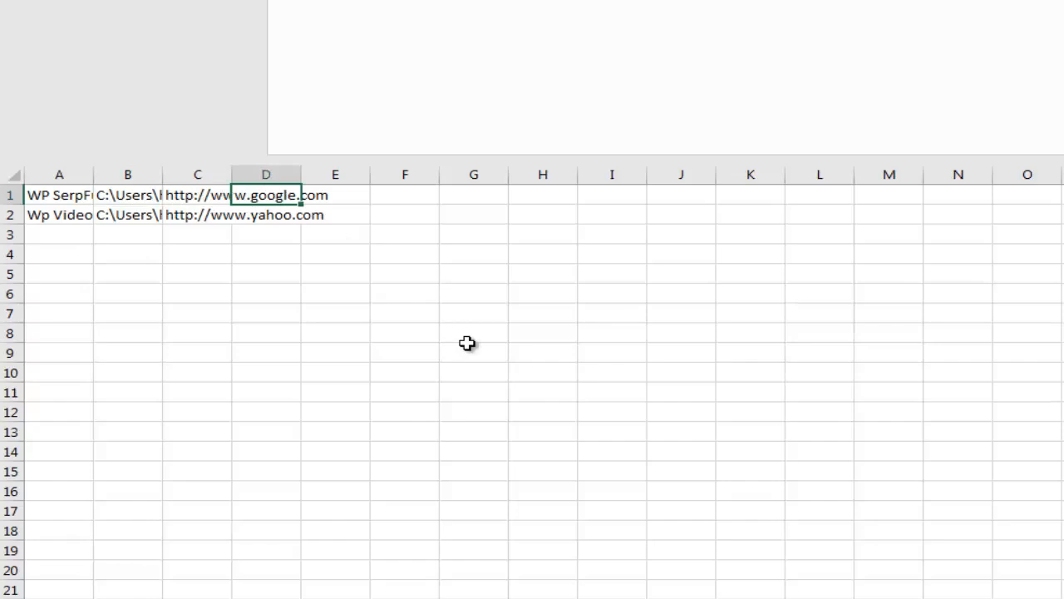
{"action": "type", "text": "Wp"}
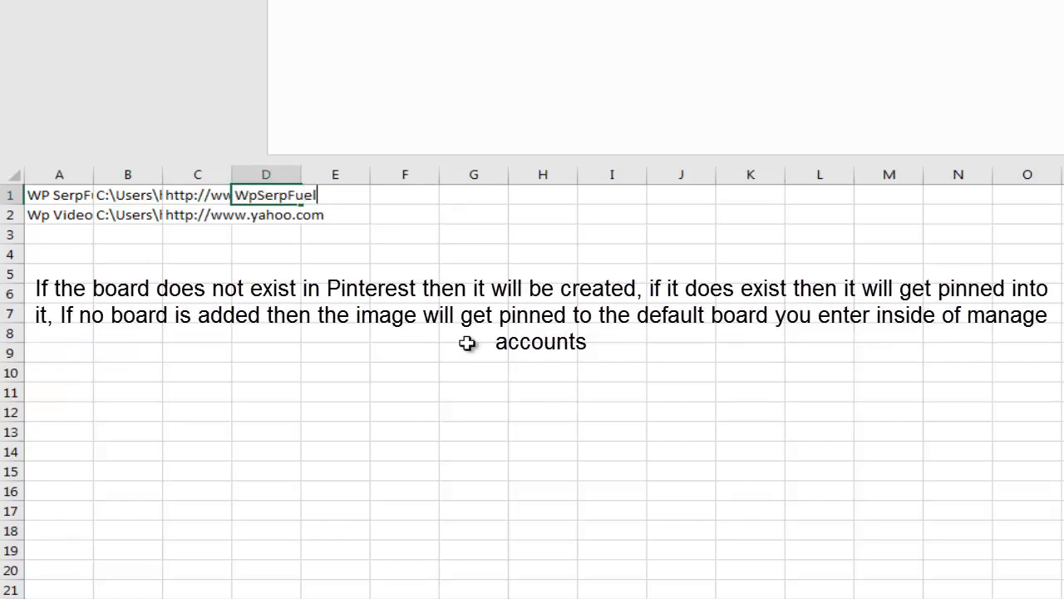
{"action": "type", "text": "SerpFuel"}
{"action": "left_click", "coordinate": [467, 345]}
Step: Enter the board name WP Video Sites in cell D2 for the second pin
{"action": "left_click", "coordinate": [65, 215]}
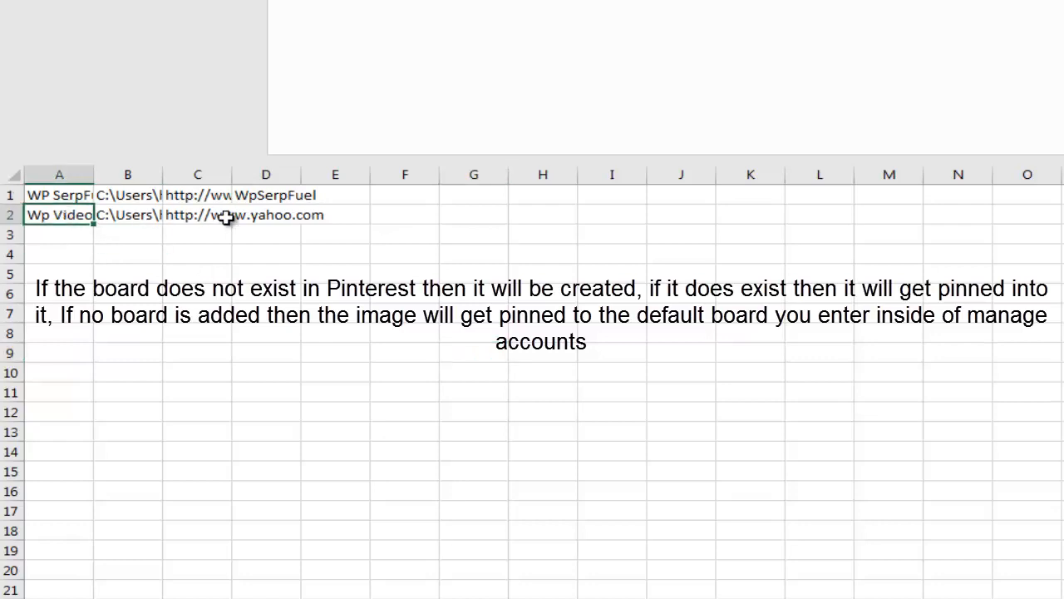
{"action": "left_click", "coordinate": [274, 216]}
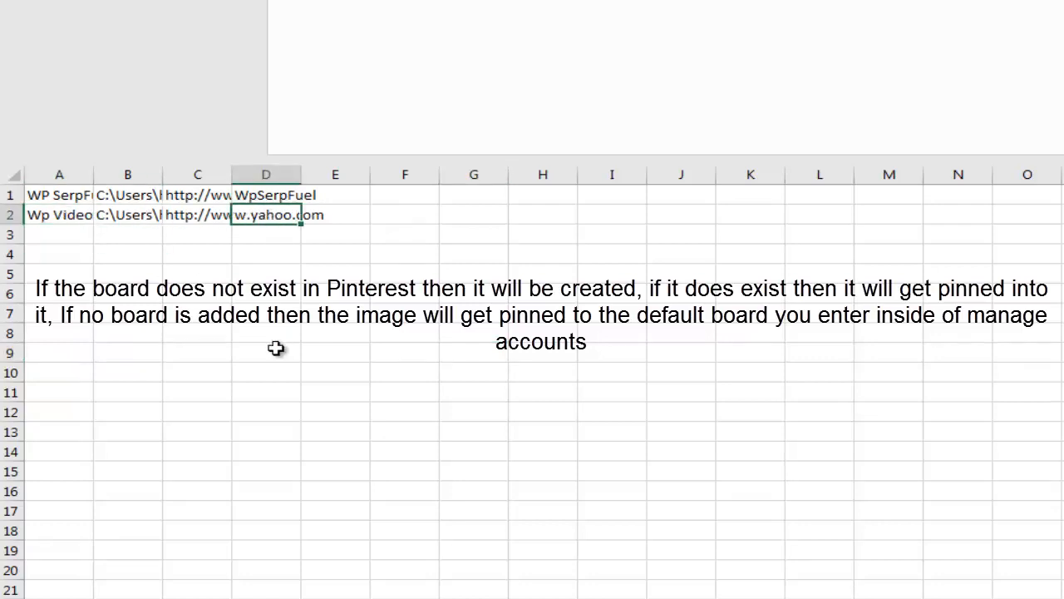
{"action": "type", "text": "WP Video Sites"}
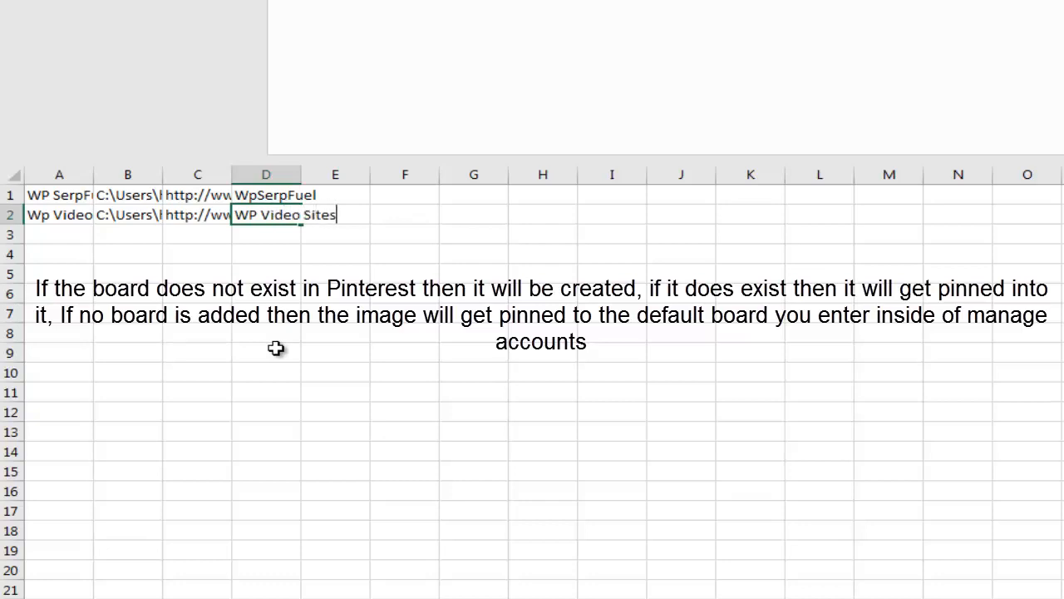
{"action": "left_click", "coordinate": [276, 348]}
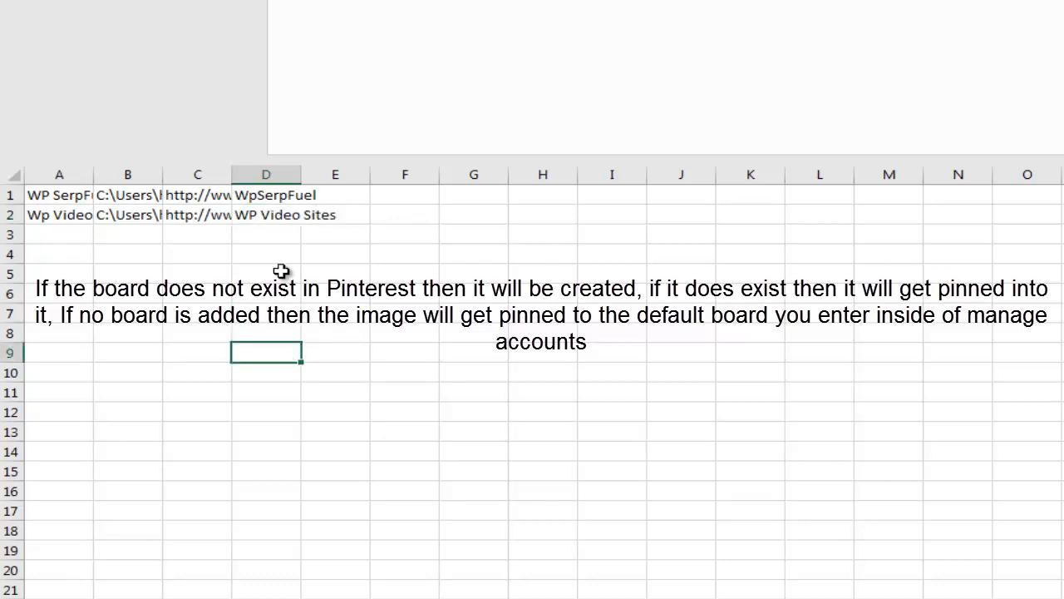
Step: Save test-tumblr-Images.csv over the existing file, keeping the CSV format, and close the workbook
{"action": "key", "text": "ctrl+s"}
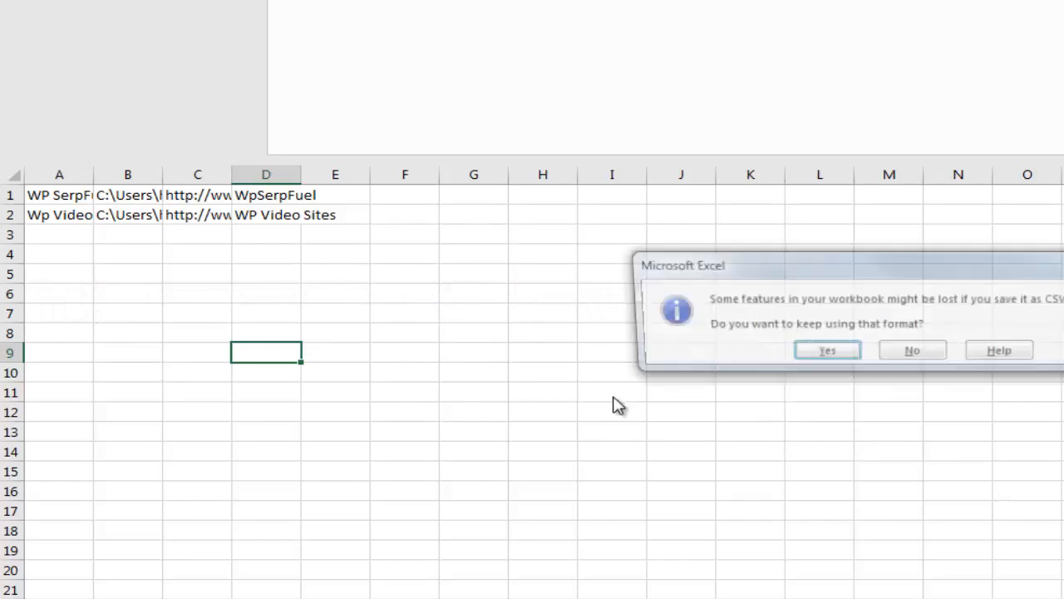
{"action": "left_click", "coordinate": [823, 354]}
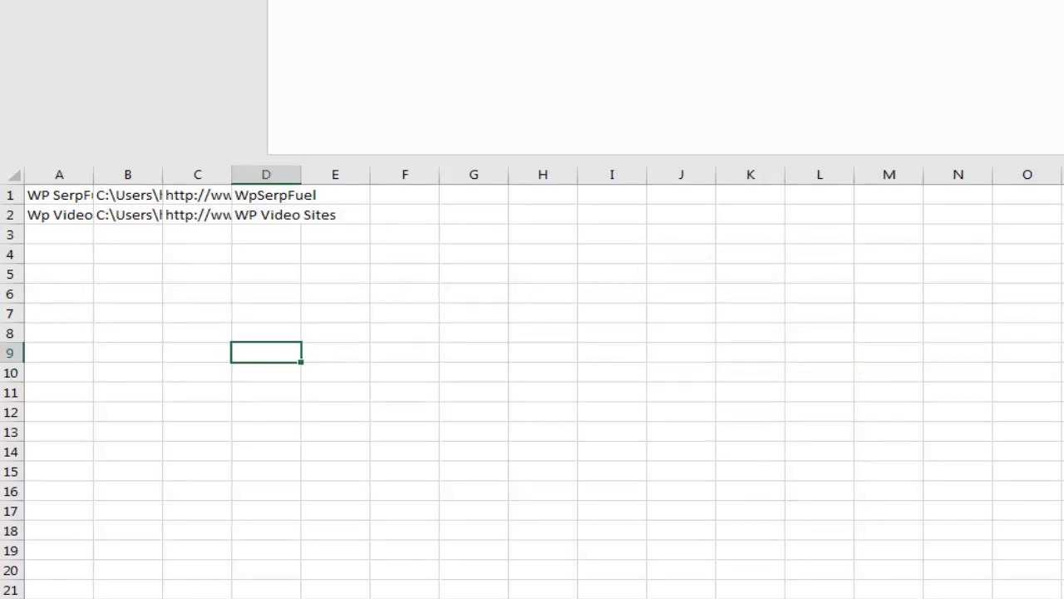
{"action": "key", "text": "alt+F4"}
{"action": "left_click", "coordinate": [844, 314]}
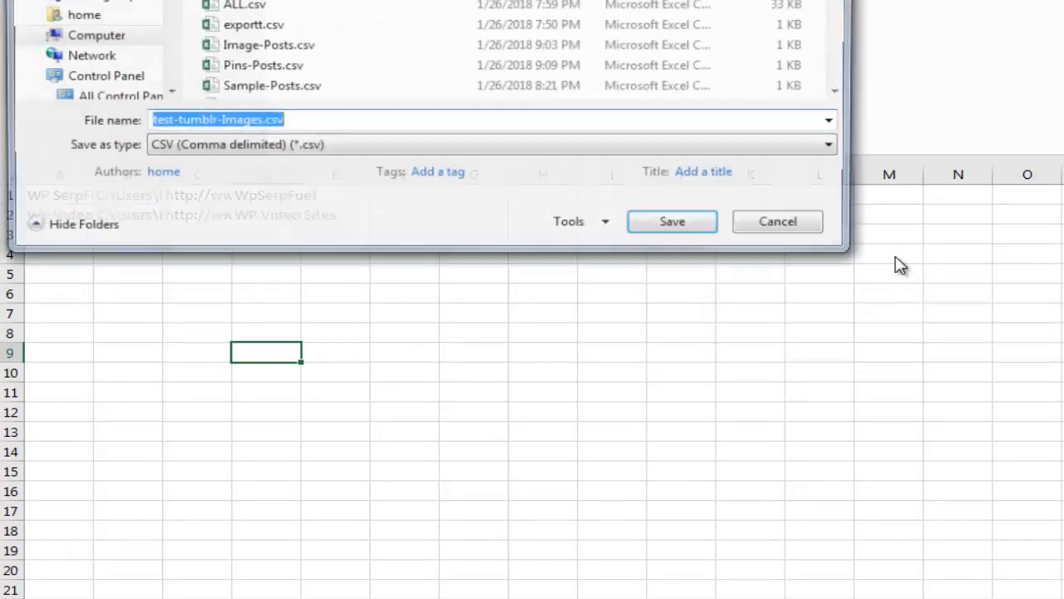
{"action": "left_click", "coordinate": [701, 238]}
{"action": "left_click", "coordinate": [953, 295]}
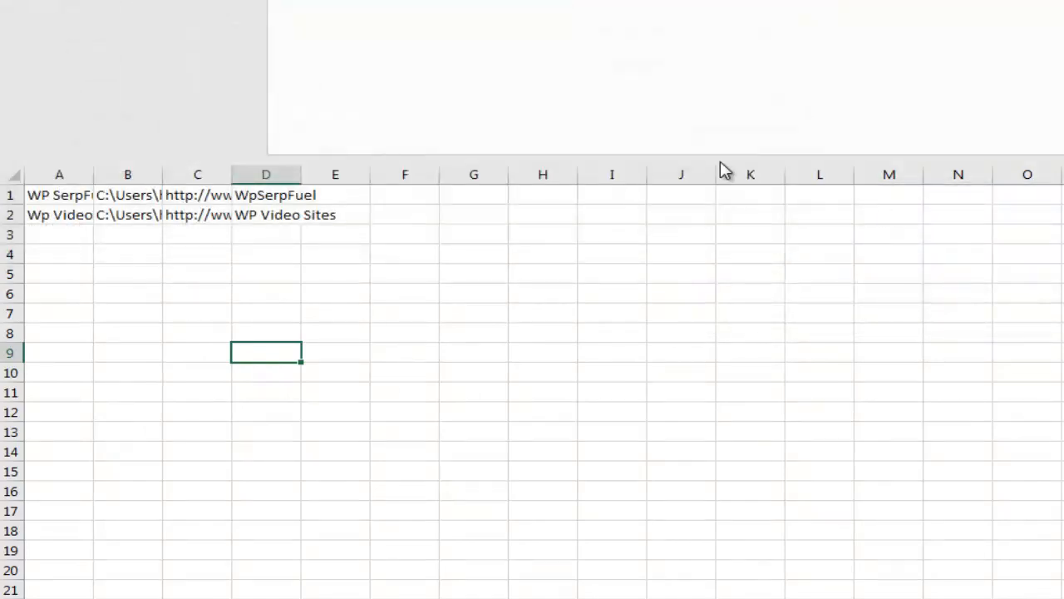
{"action": "left_click", "coordinate": [832, 355]}
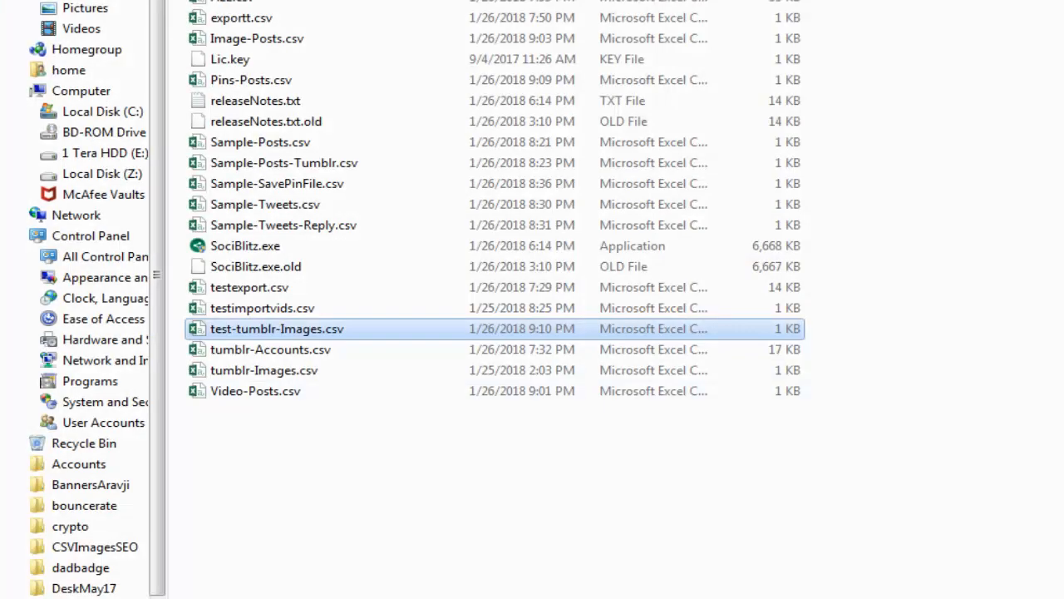
Step: Load test-tumblr-Images.csv into the new Pinterest project and save its pins to the list of posts
{"action": "key", "text": "alt+Tab"}
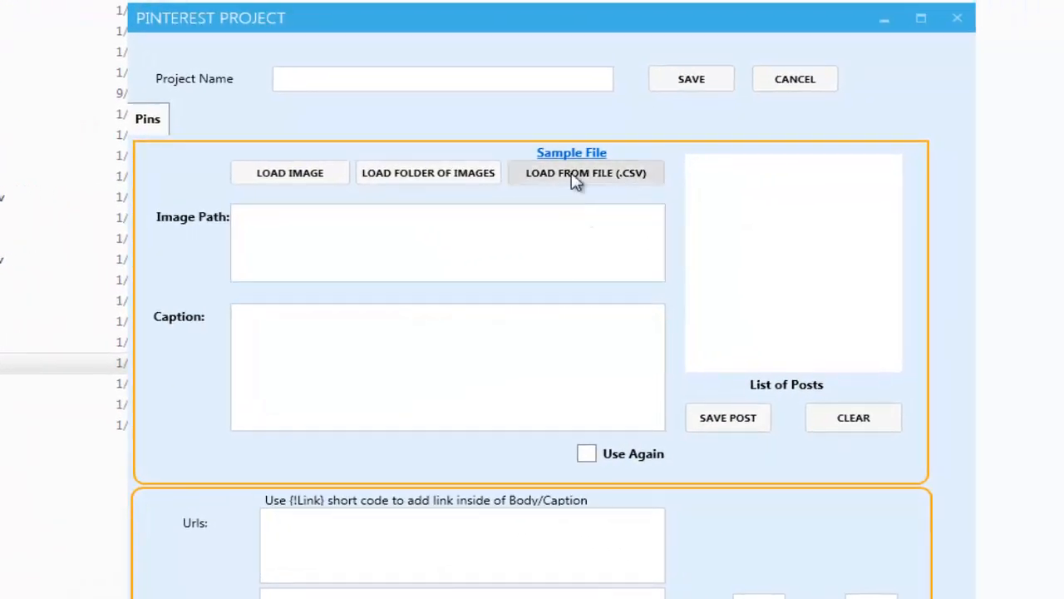
{"action": "left_click", "coordinate": [577, 182]}
{"action": "left_click", "coordinate": [404, 347]}
{"action": "scroll", "coordinate": [413, 370], "scroll_direction": "down", "scroll_amount": 2}
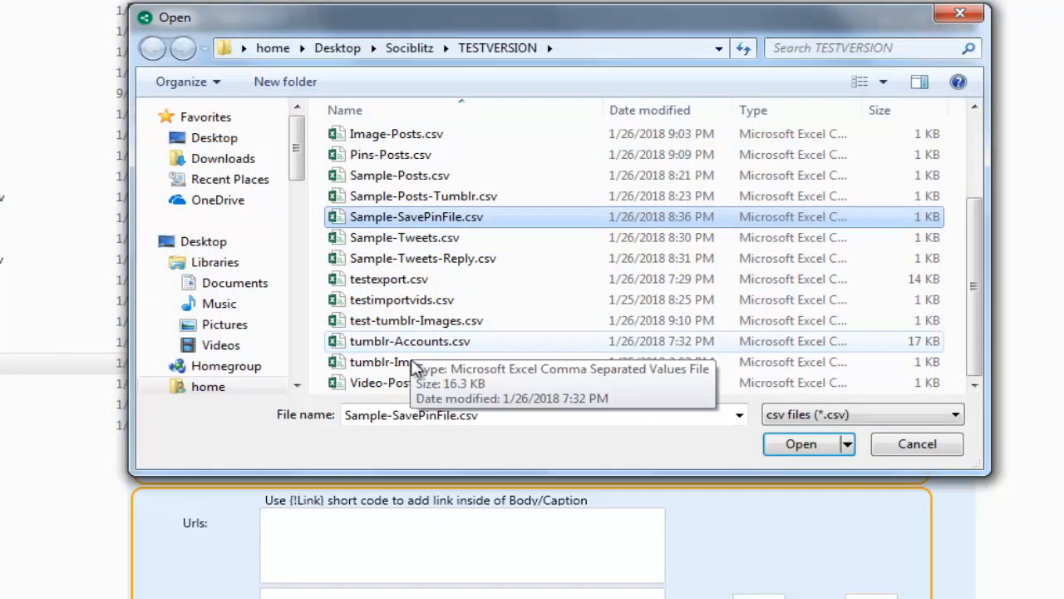
{"action": "left_click", "coordinate": [405, 323]}
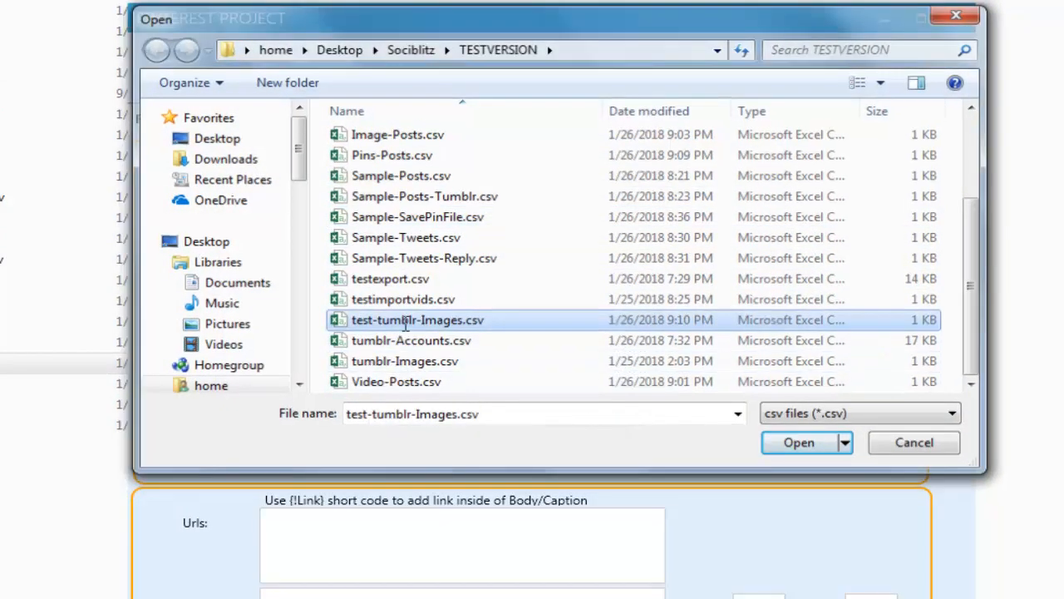
{"action": "double_click", "coordinate": [405, 323]}
{"action": "left_click", "coordinate": [716, 418]}
Step: Examine the caption, link and board name of both loaded pins, and cancel the Pinterest project
{"action": "left_click", "coordinate": [770, 169]}
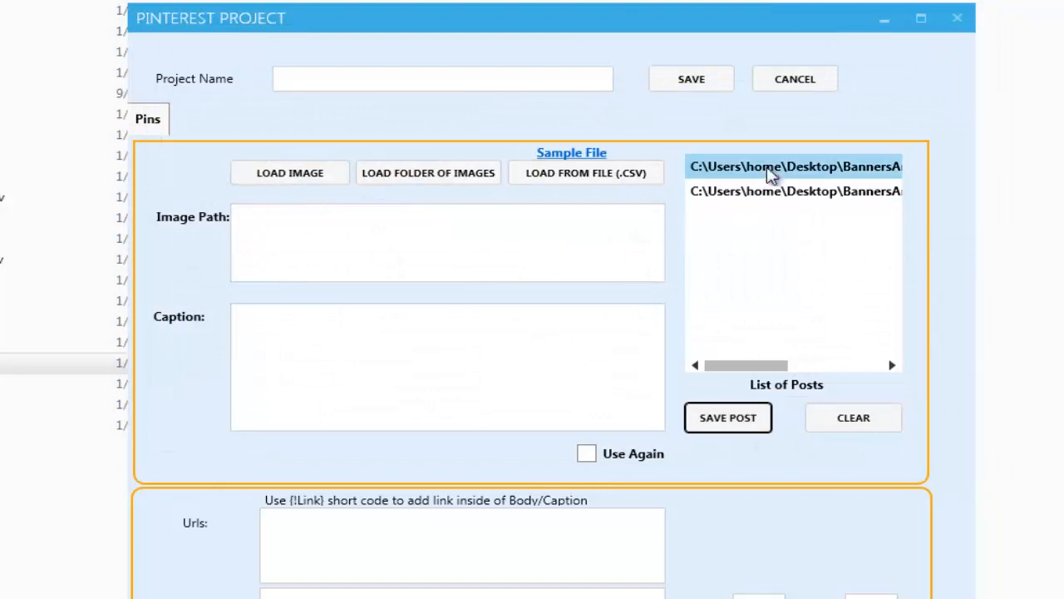
{"action": "left_click", "coordinate": [770, 170]}
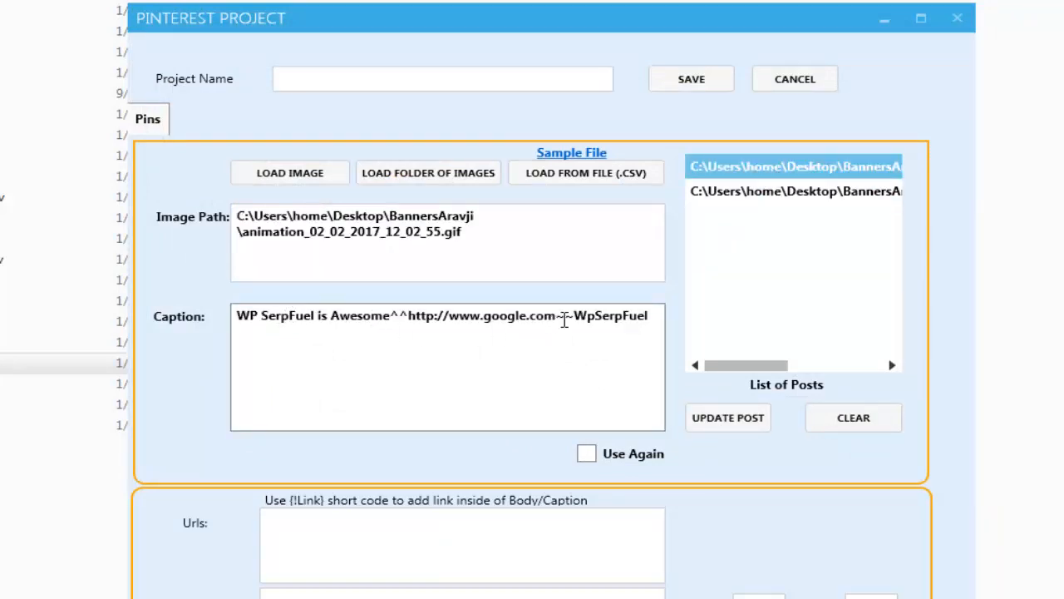
{"action": "left_click_drag", "start_coordinate": [410, 323], "coordinate": [652, 316]}
{"action": "left_click", "coordinate": [598, 316]}
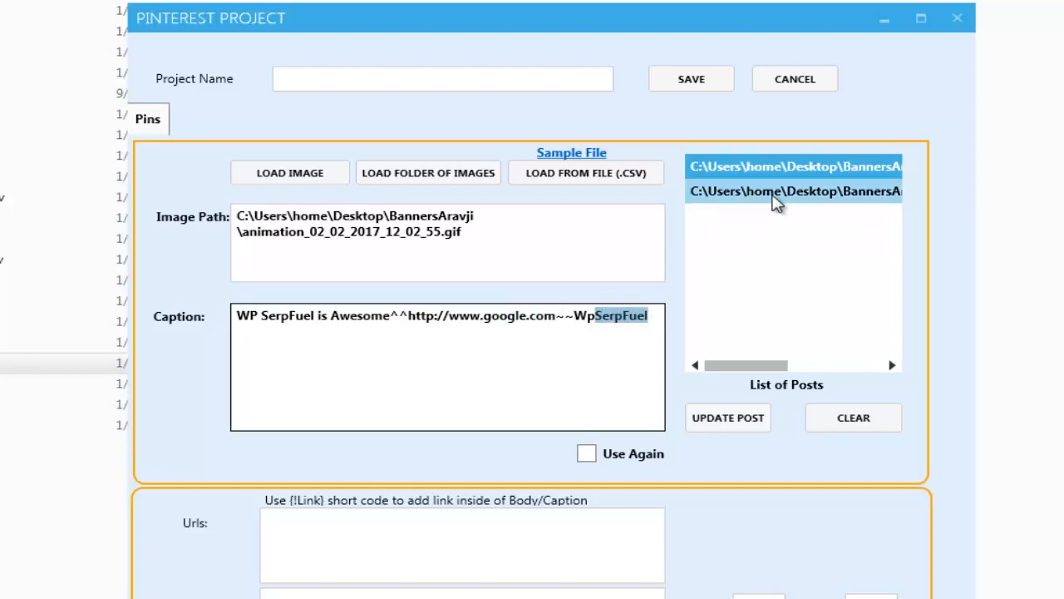
{"action": "left_click", "coordinate": [782, 192]}
{"action": "left_click_drag", "start_coordinate": [301, 318], "coordinate": [450, 332]}
{"action": "left_click", "coordinate": [420, 318]}
{"action": "left_click", "coordinate": [362, 330]}
{"action": "left_click", "coordinate": [449, 331]}
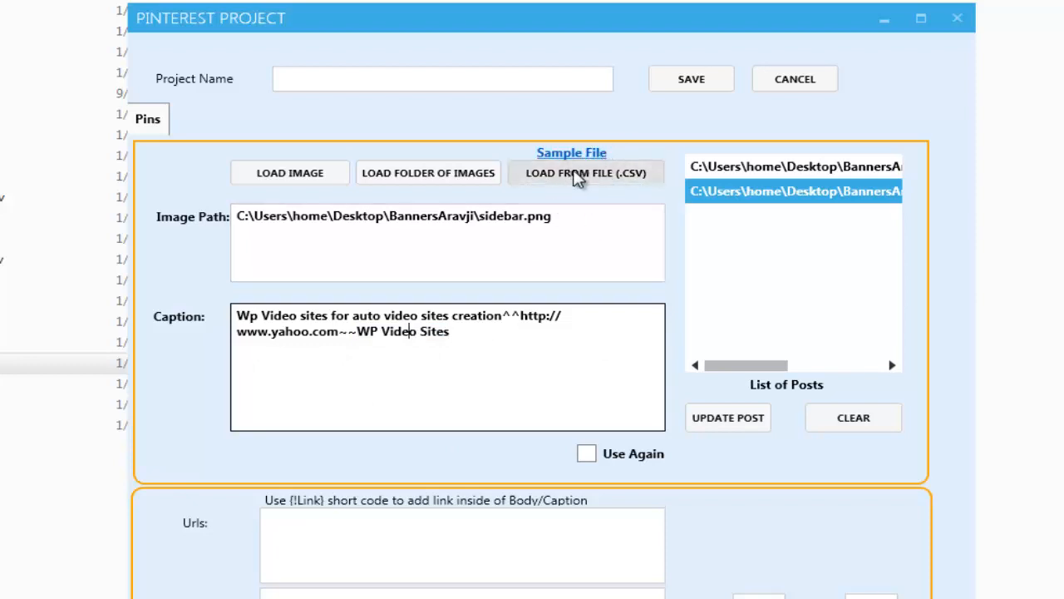
{"action": "left_click", "coordinate": [781, 90]}
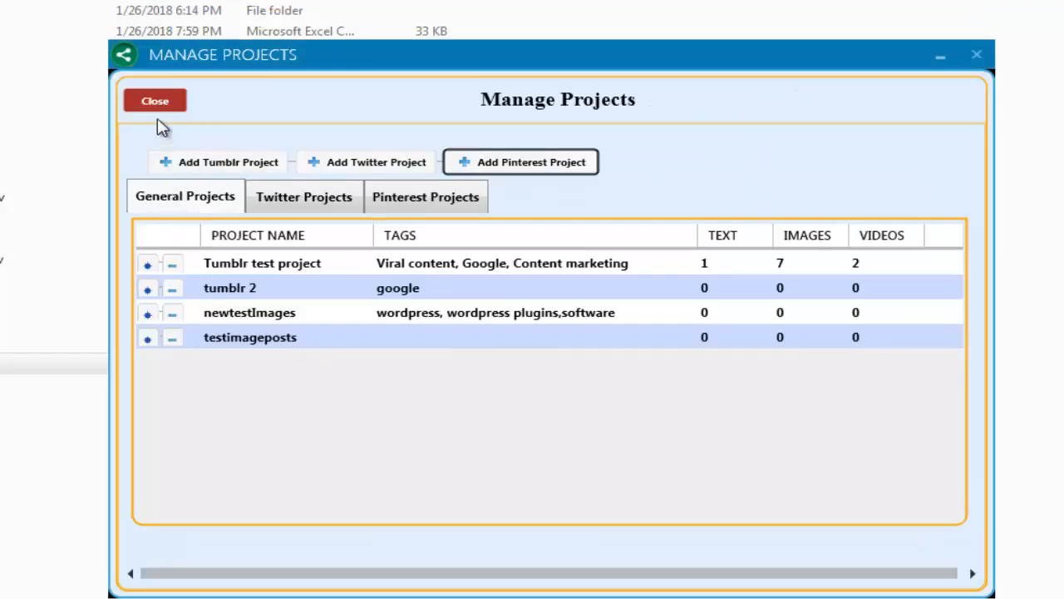
Step: Check the board text and auto create/save pin board text of the first Pinterest account in group pin1, without saving changes
{"action": "left_click", "coordinate": [153, 100]}
{"action": "left_click", "coordinate": [394, 423]}
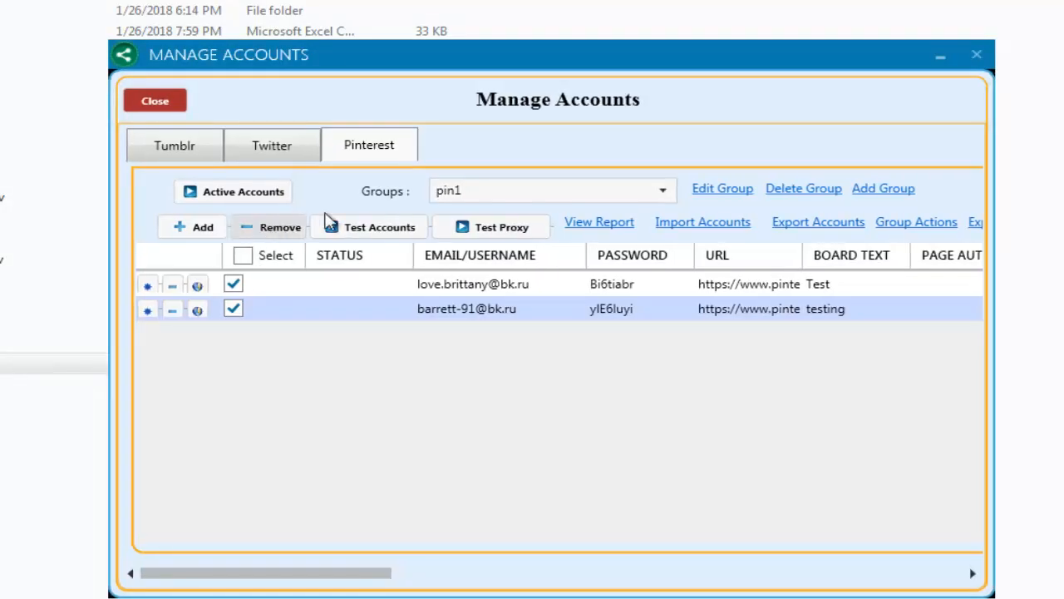
{"action": "left_click", "coordinate": [147, 286]}
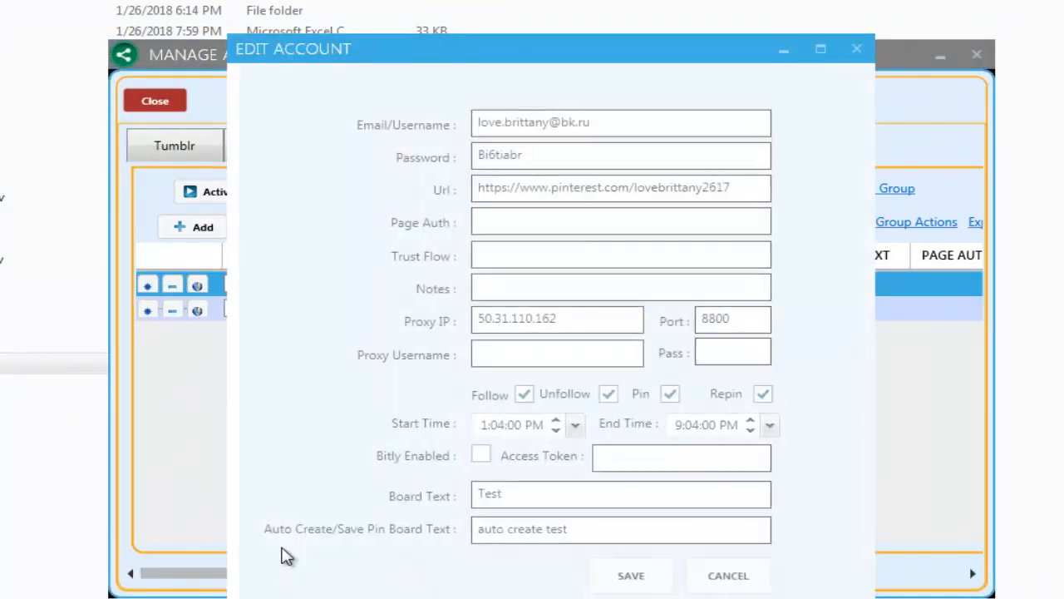
{"action": "double_click", "coordinate": [476, 493]}
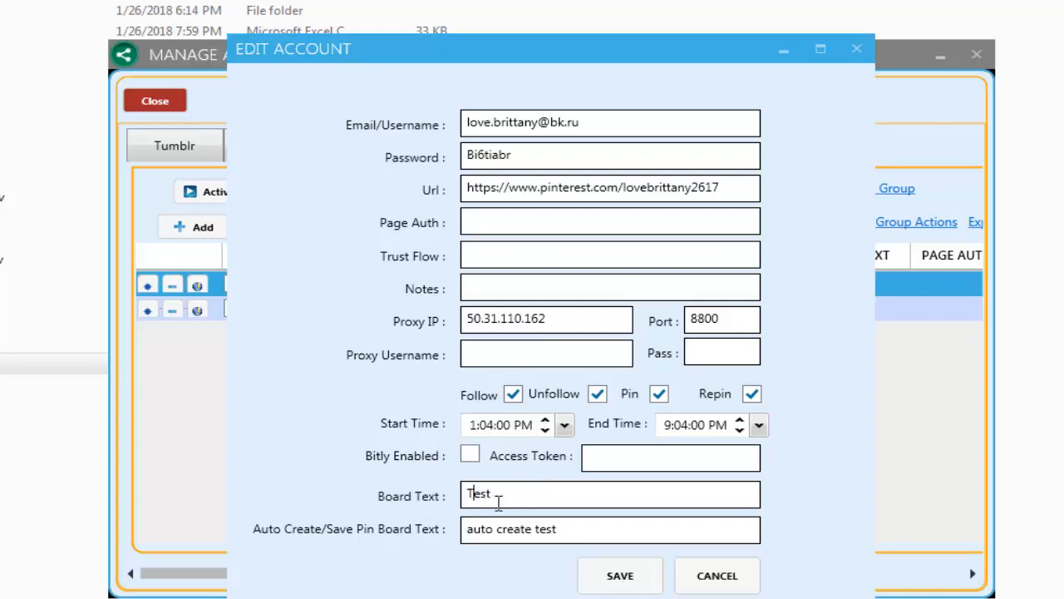
{"action": "left_click", "coordinate": [731, 582]}
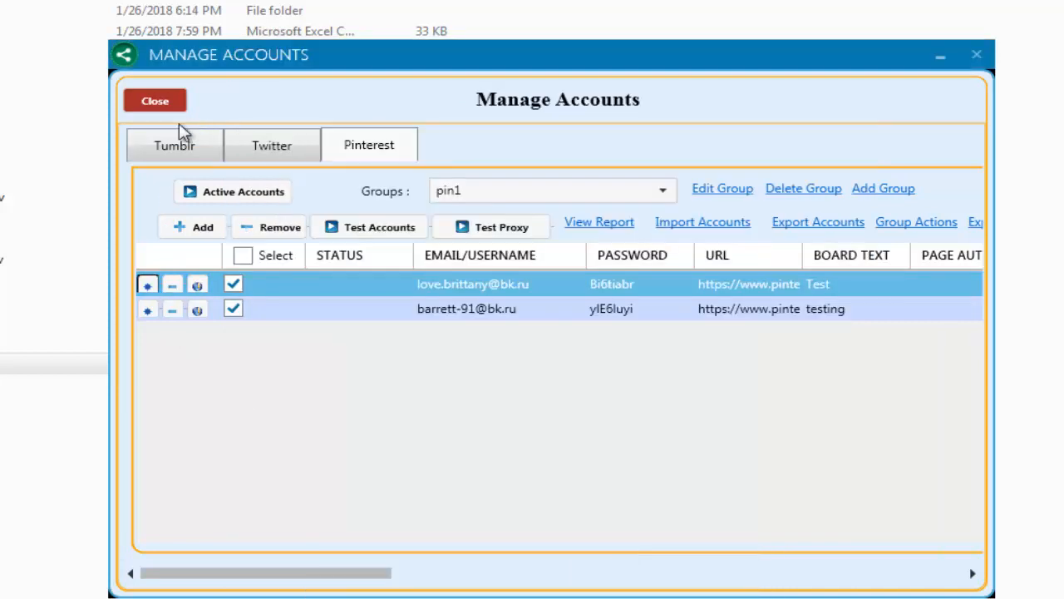
{"action": "left_click", "coordinate": [148, 285]}
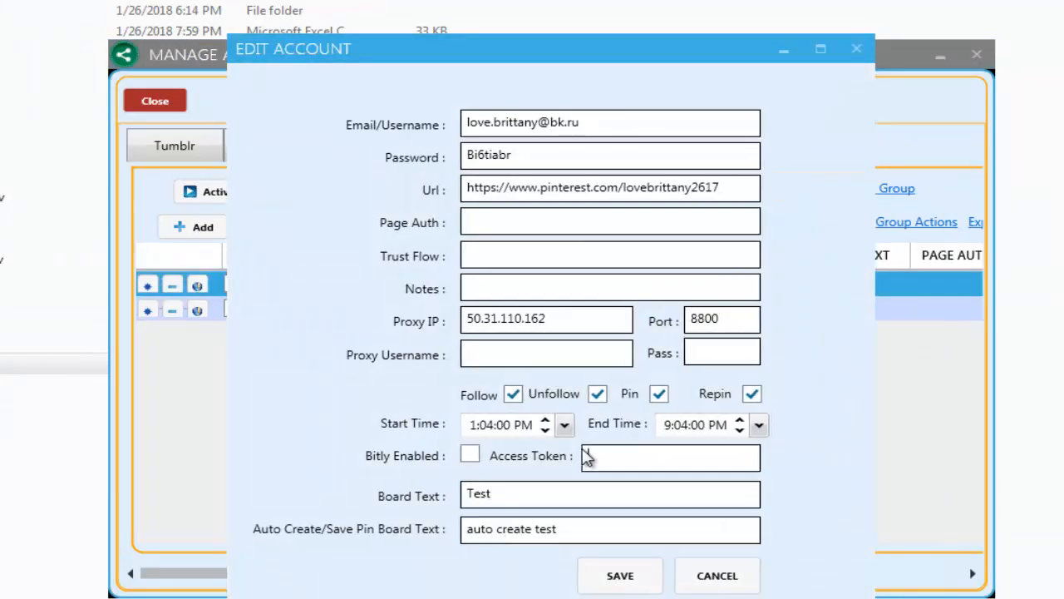
{"action": "left_click", "coordinate": [690, 572]}
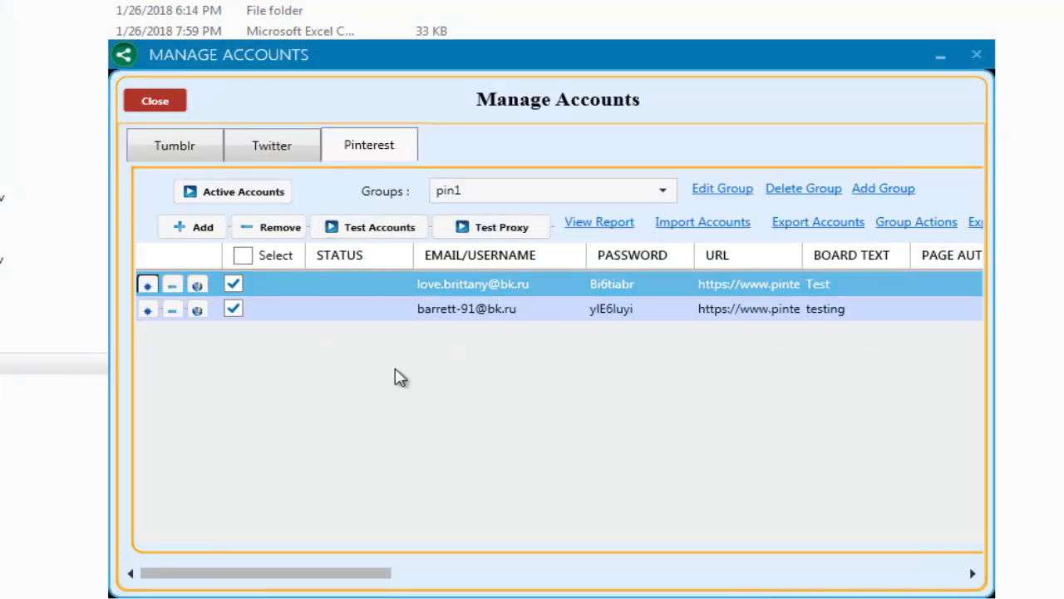
Step: Return to project management, view the Twitter project named my twitter, and close it without updating
{"action": "left_click", "coordinate": [154, 101]}
{"action": "left_click", "coordinate": [501, 445]}
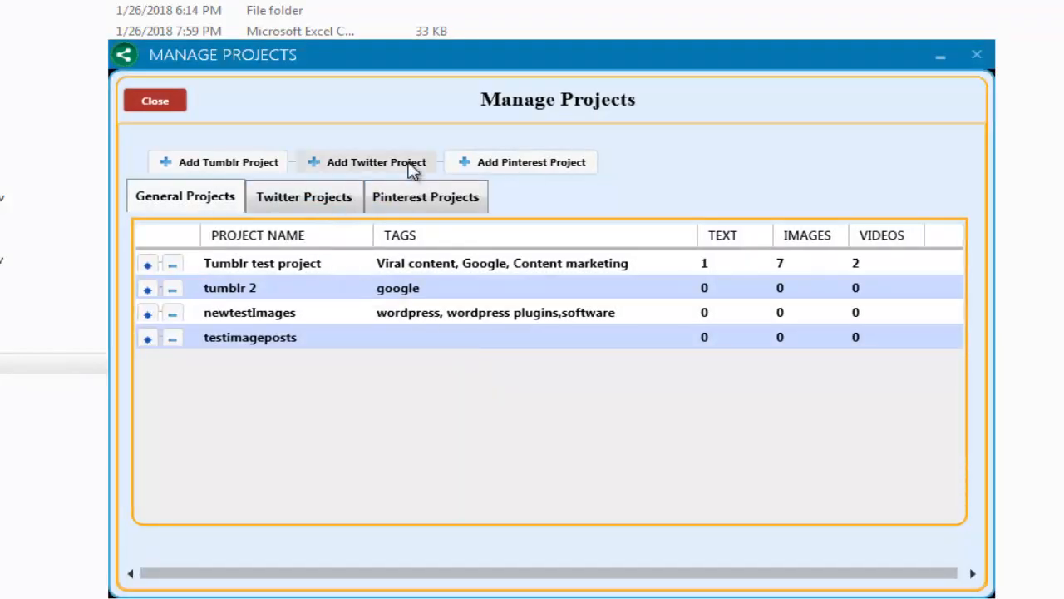
{"action": "left_click", "coordinate": [316, 198]}
{"action": "left_click", "coordinate": [188, 273]}
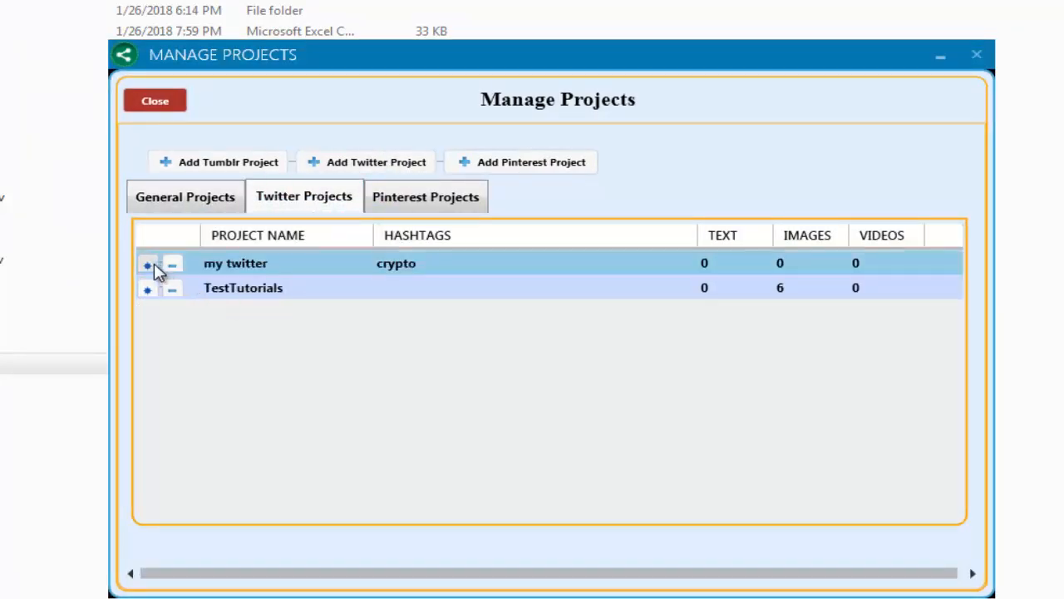
{"action": "left_click", "coordinate": [148, 265]}
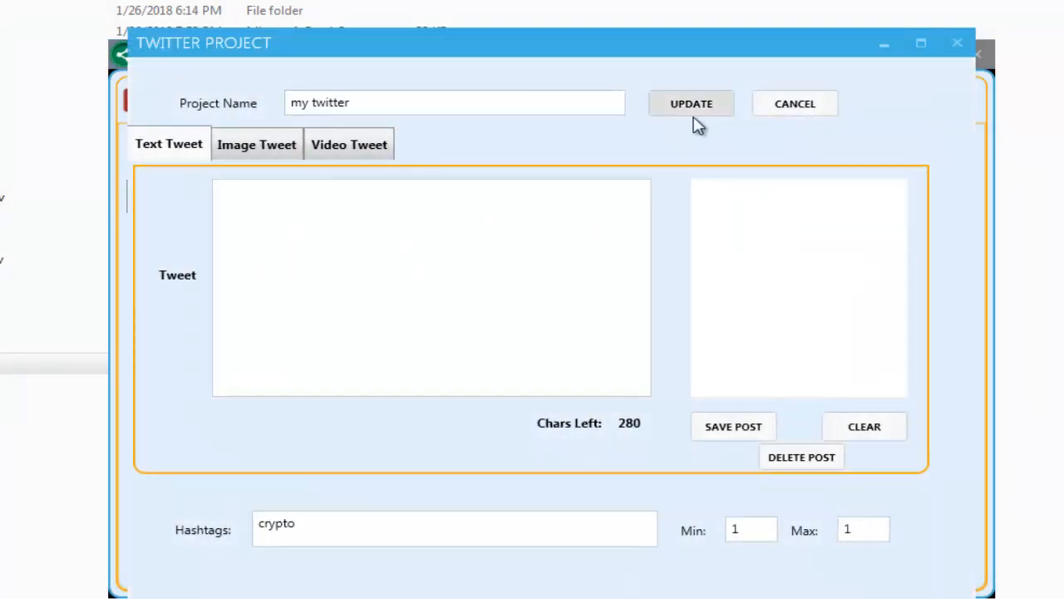
{"action": "left_click", "coordinate": [774, 120]}
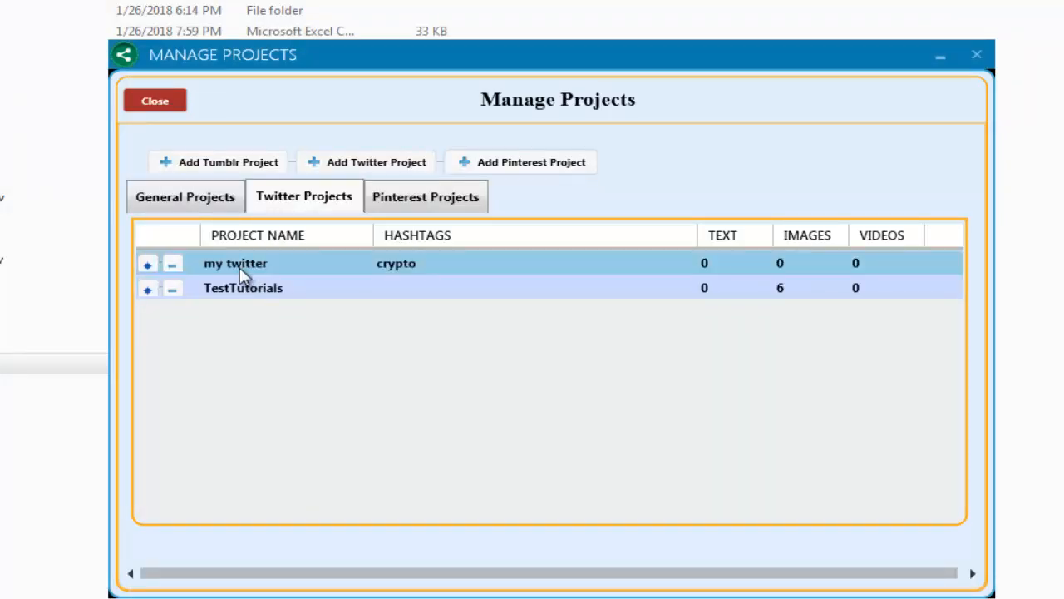
Step: Look through the image and video tweet settings of a new Twitter project, cancel it, and show the general projects
{"action": "left_click", "coordinate": [356, 171]}
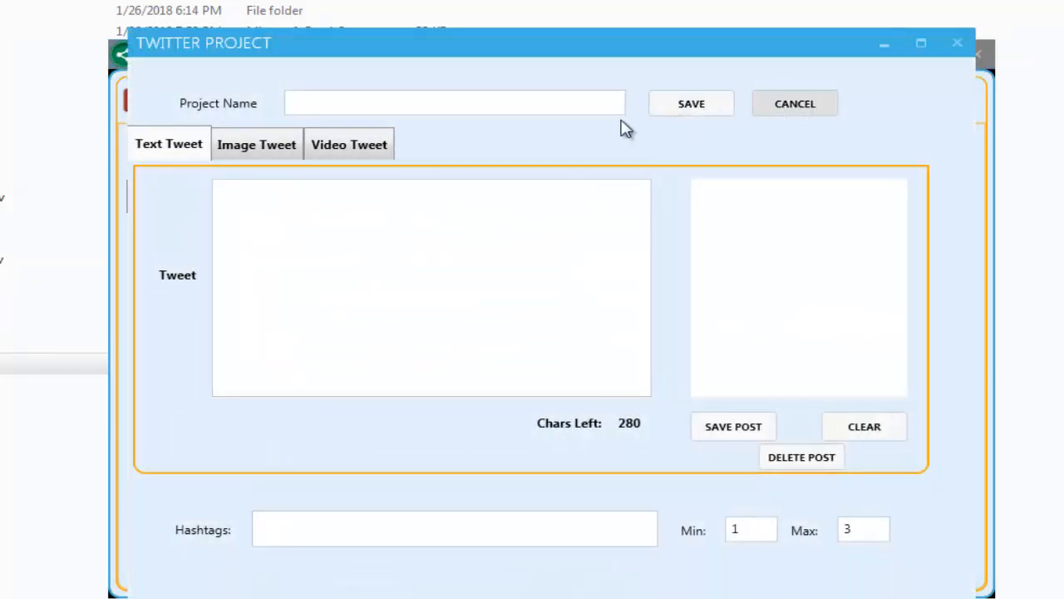
{"action": "left_click", "coordinate": [275, 147]}
{"action": "left_click", "coordinate": [346, 148]}
{"action": "left_click", "coordinate": [789, 108]}
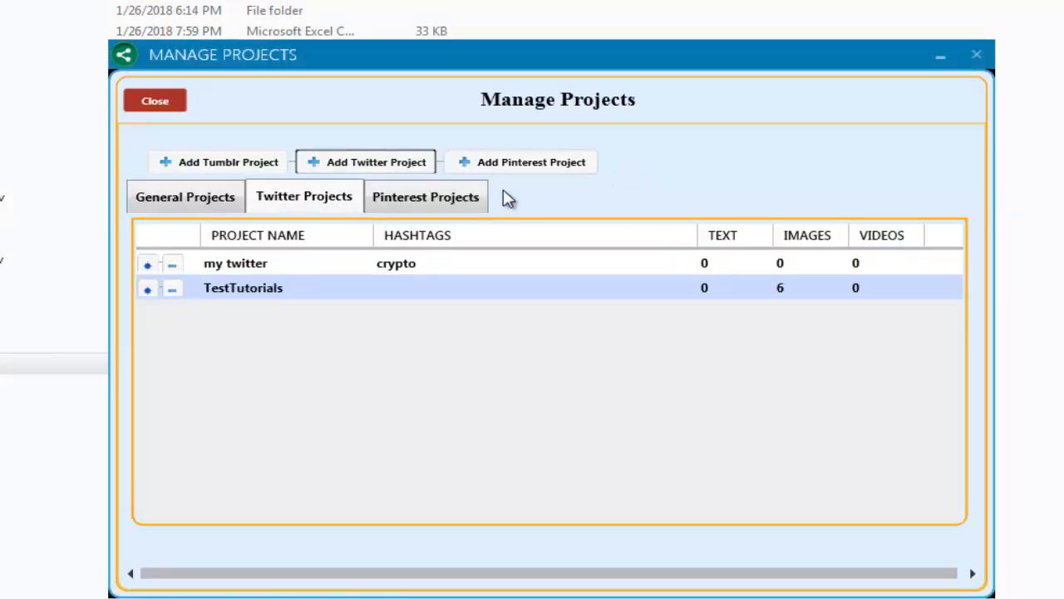
{"action": "left_click", "coordinate": [214, 199]}
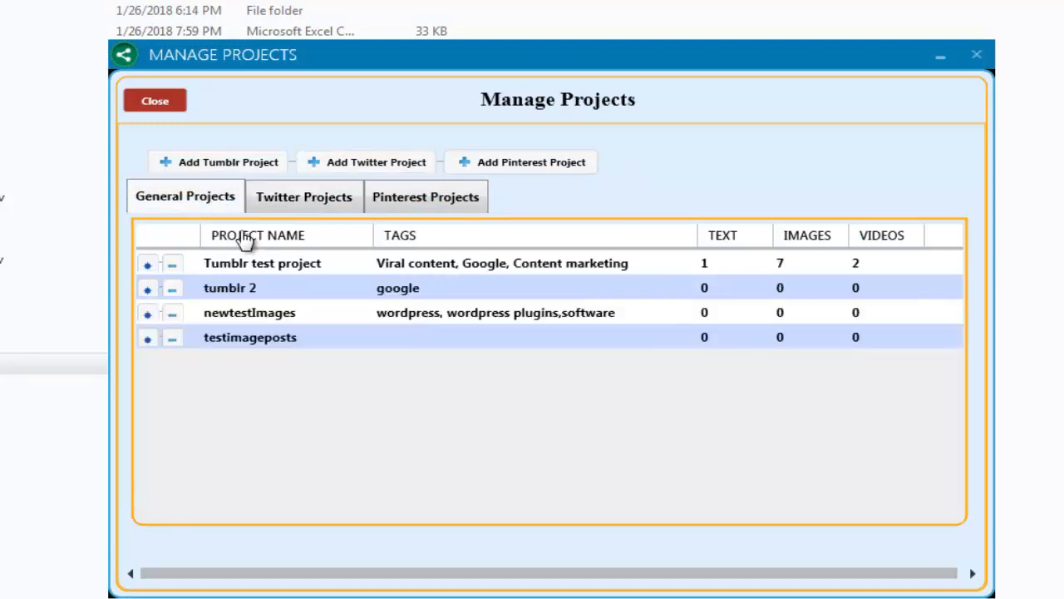
Step: View the testimageposts Tumblr project without updating it, and check the Pinterest accounts of group pin1 in account management
{"action": "left_click", "coordinate": [150, 339]}
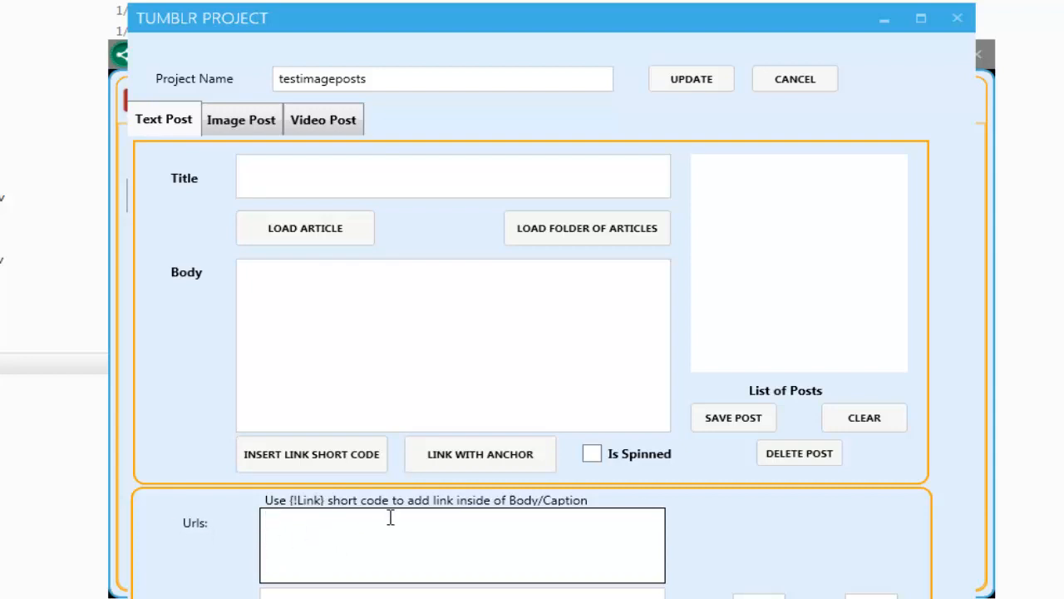
{"action": "left_click", "coordinate": [957, 17]}
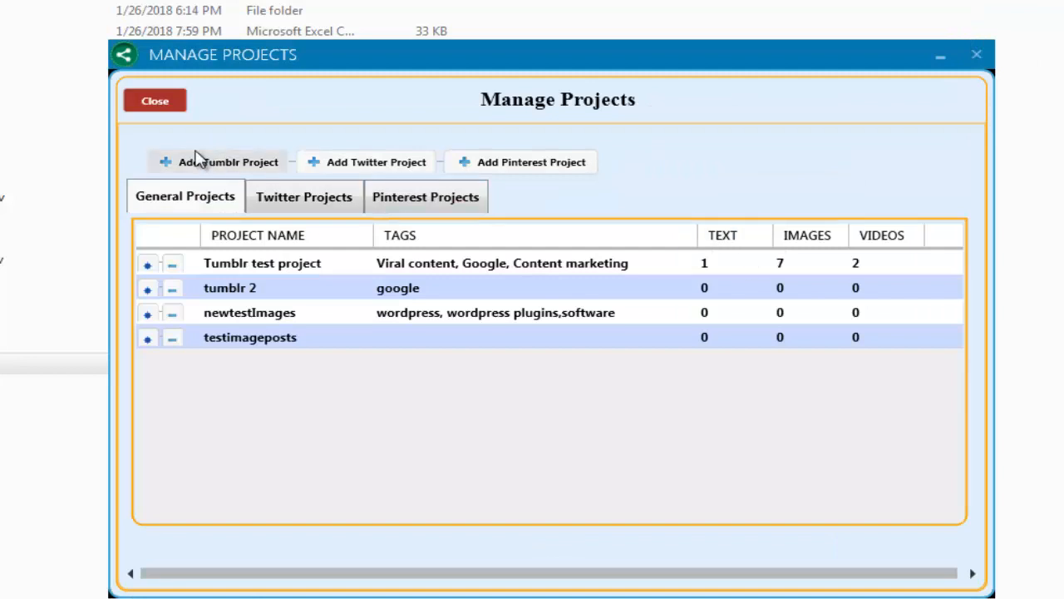
{"action": "left_click", "coordinate": [155, 101]}
{"action": "left_click", "coordinate": [366, 427]}
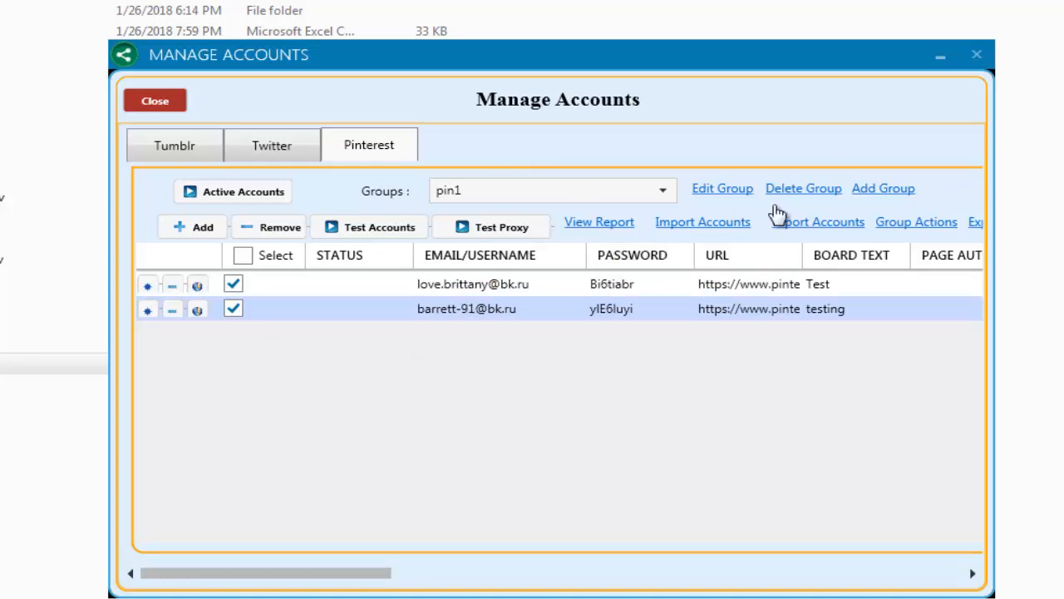
{"action": "left_click", "coordinate": [155, 101]}
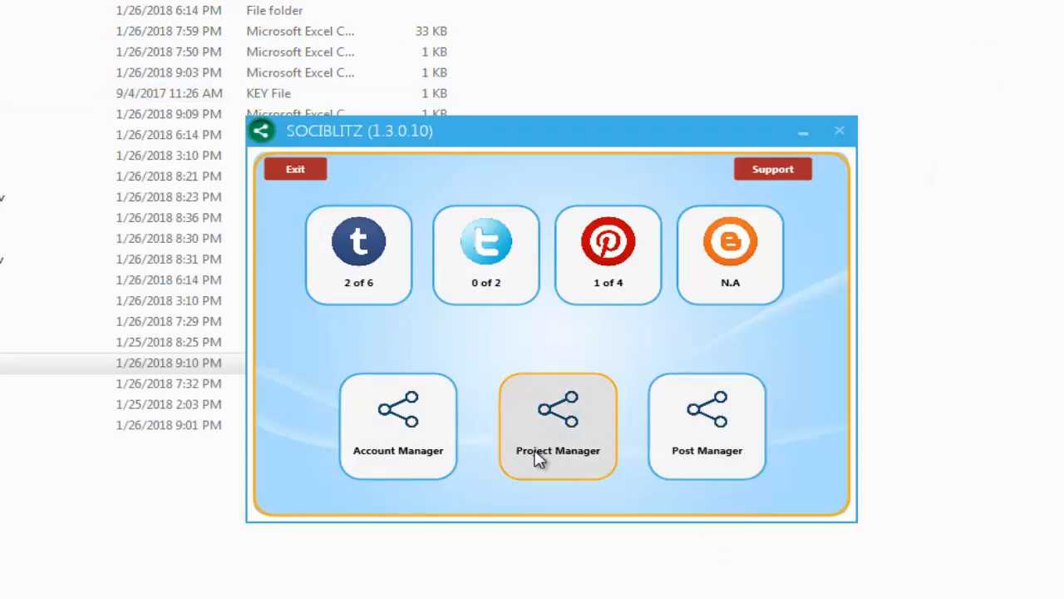
Step: View the posting groups in post management and the general projects in project management, and return to the main window
{"action": "left_click", "coordinate": [705, 453]}
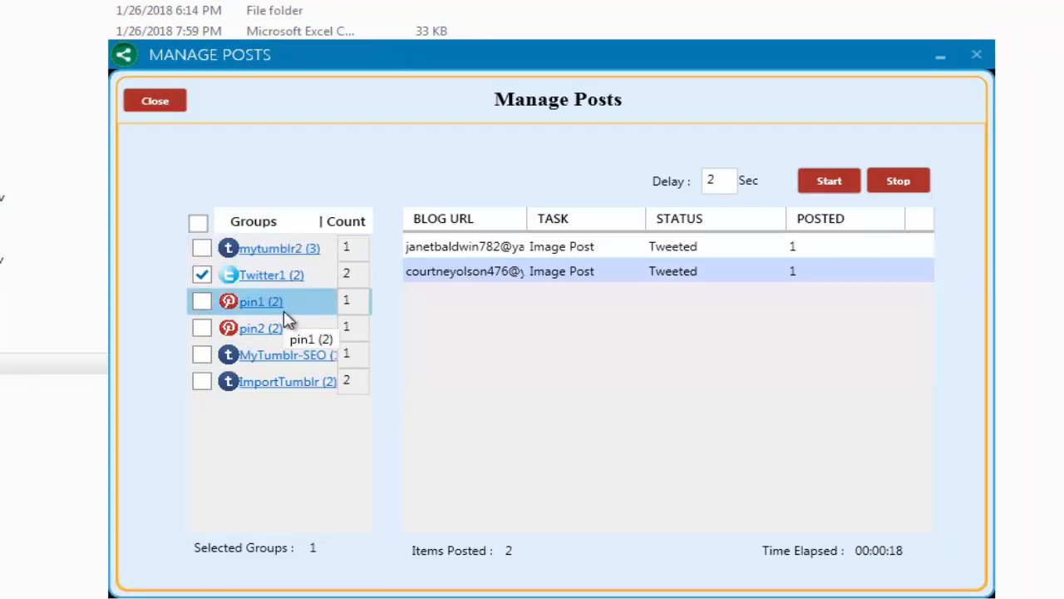
{"action": "left_click", "coordinate": [154, 102]}
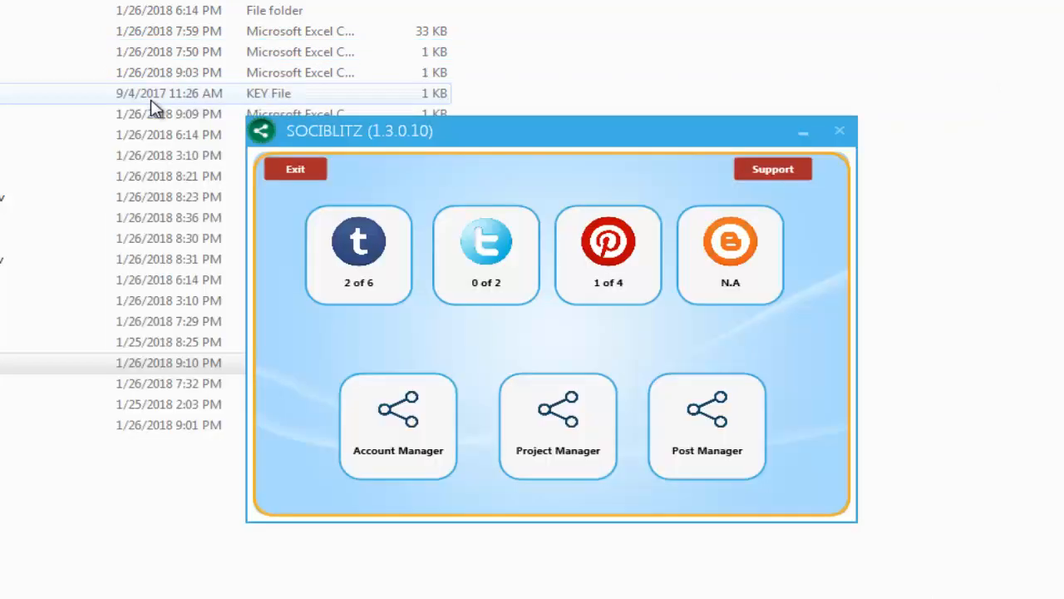
{"action": "left_click", "coordinate": [597, 472]}
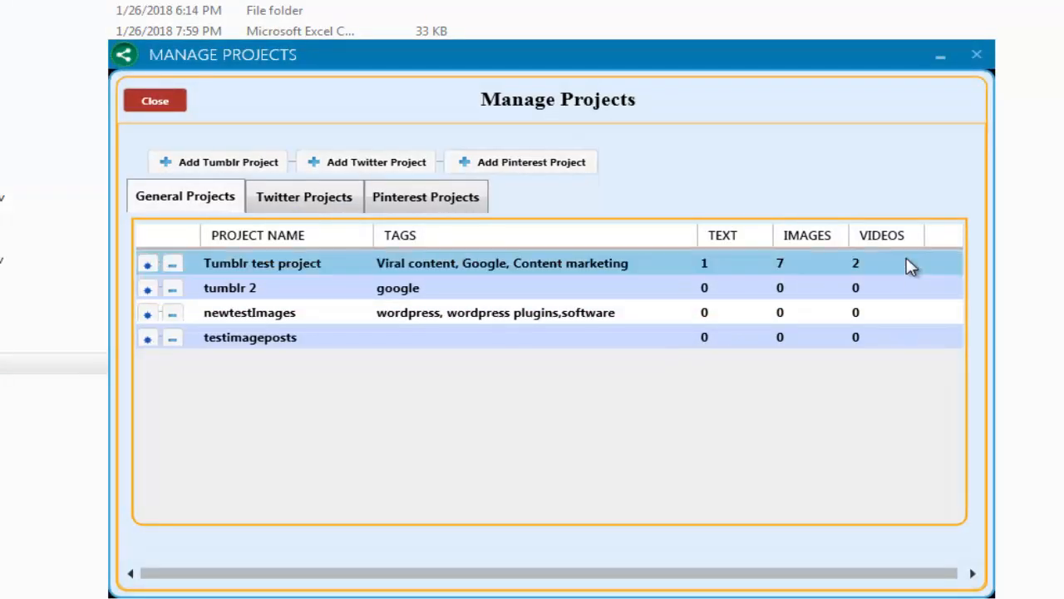
{"action": "left_click", "coordinate": [166, 103]}
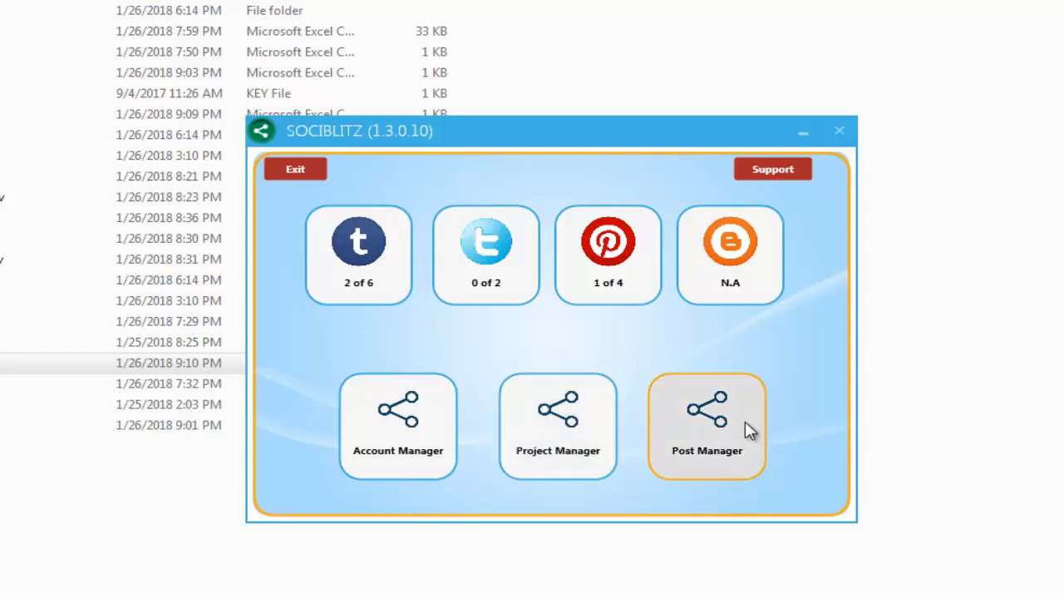